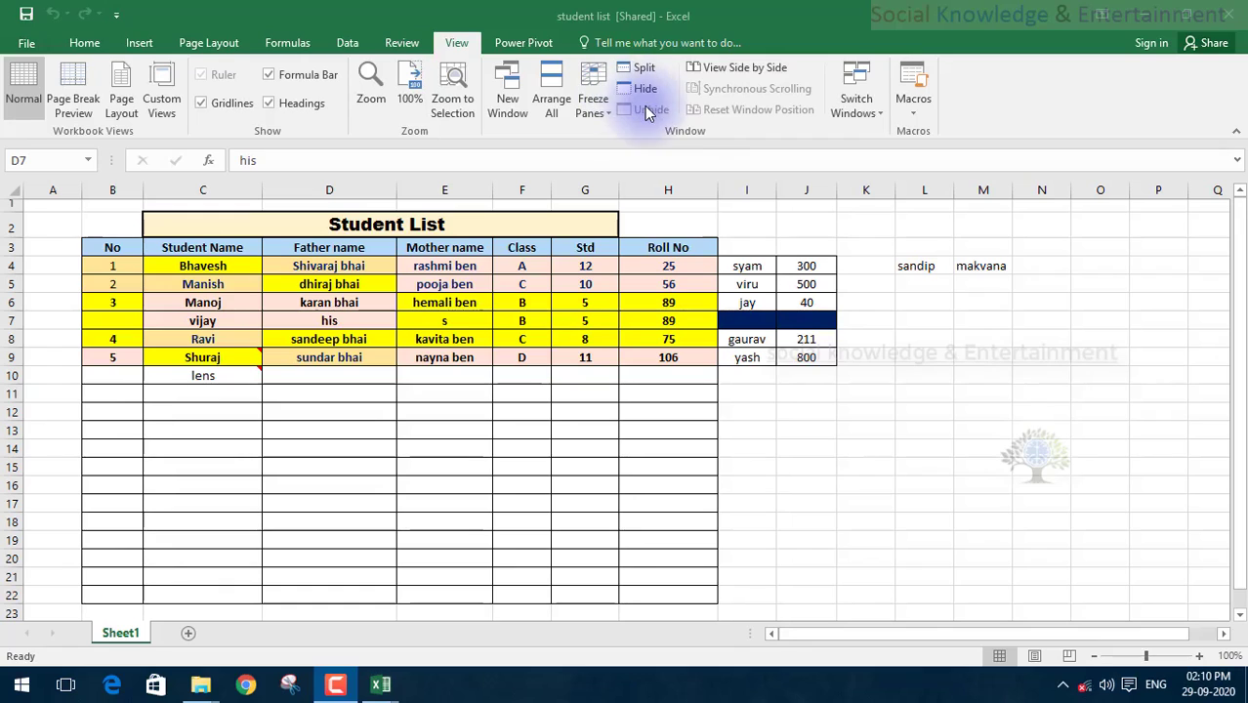
# Show the Review tab's tools and select a few cells in the student table.
pyautogui.click(392, 45)
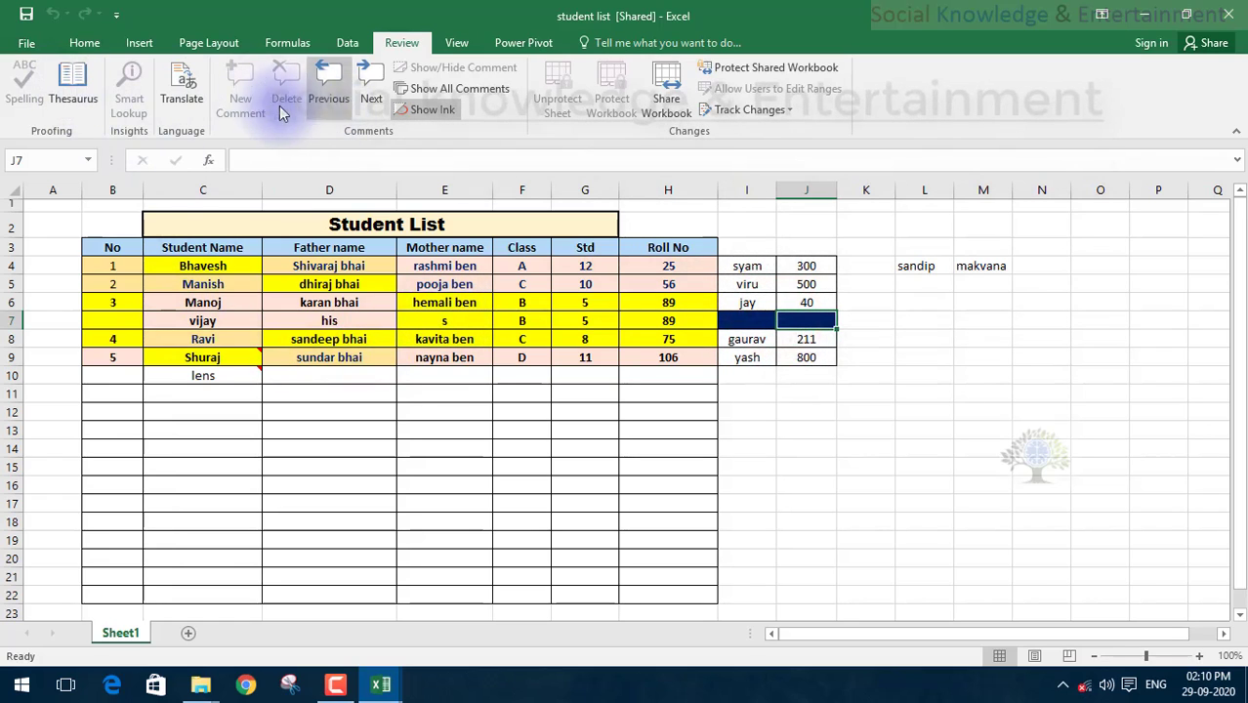
pyautogui.click(176, 284)
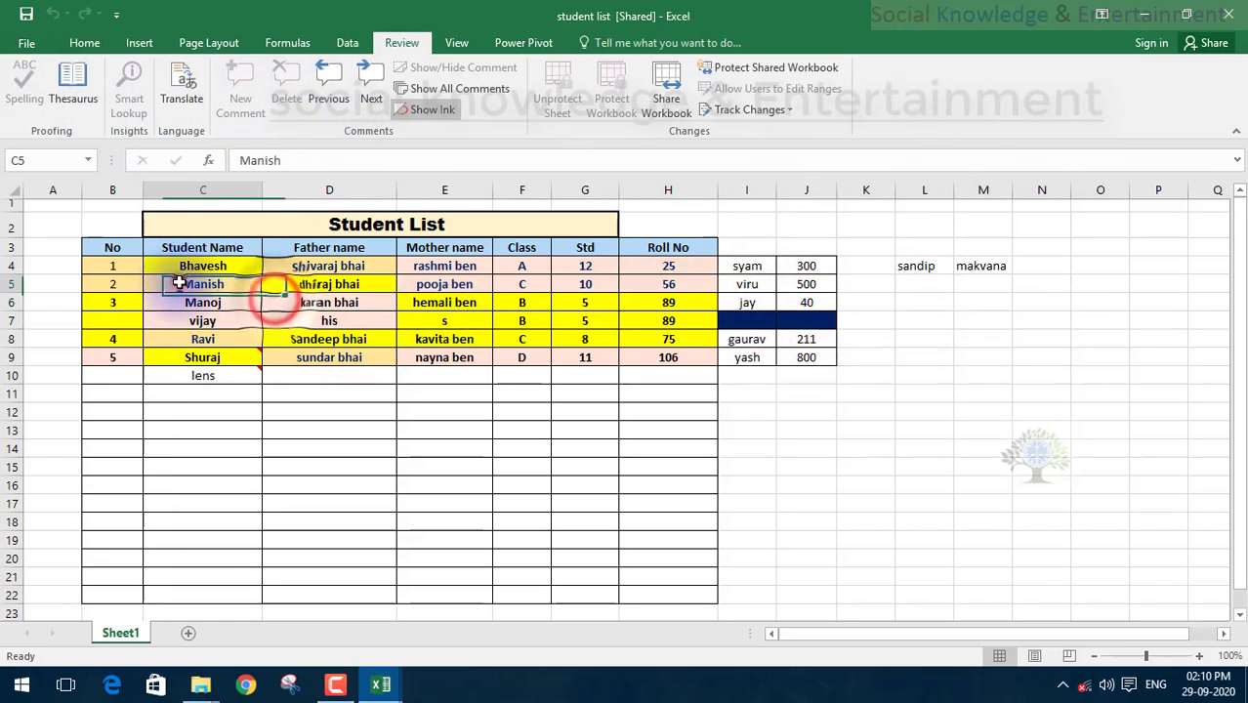
pyautogui.click(107, 320)
pyautogui.click(151, 339)
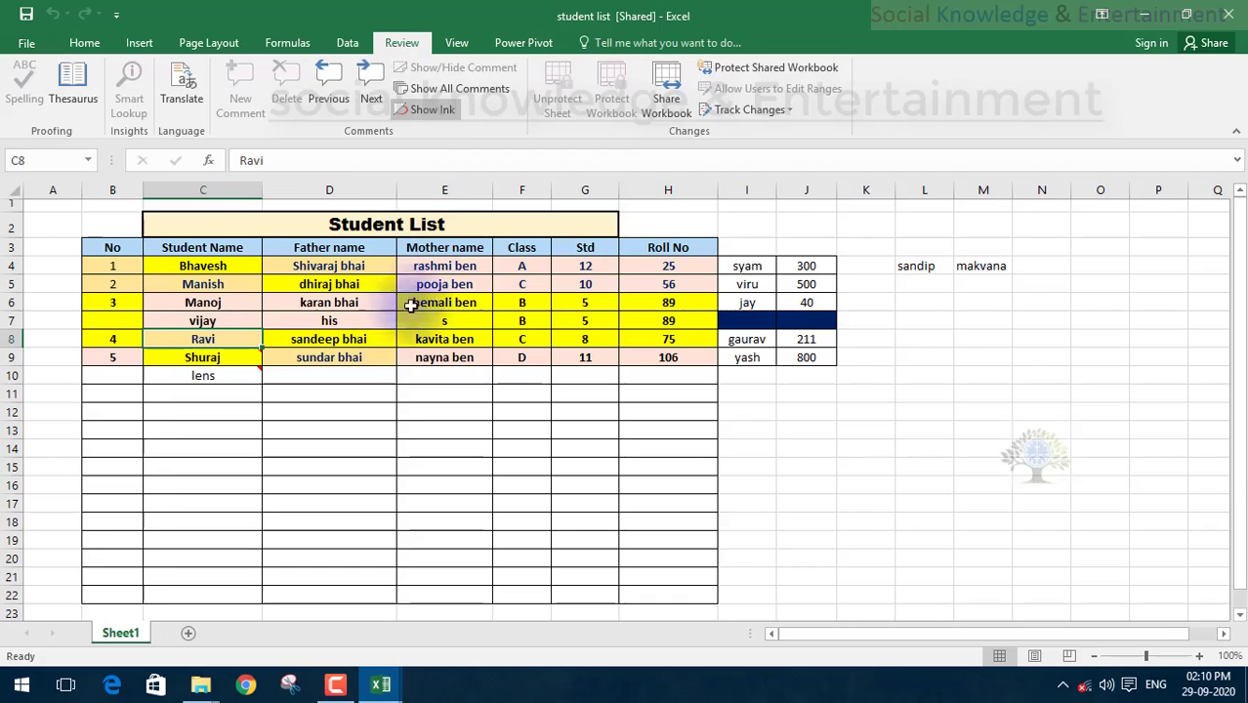
# Turn off 'Allow changes by more than one user' and confirm removing the workbook from shared use.
pyautogui.click(719, 68)
pyautogui.click(992, 271)
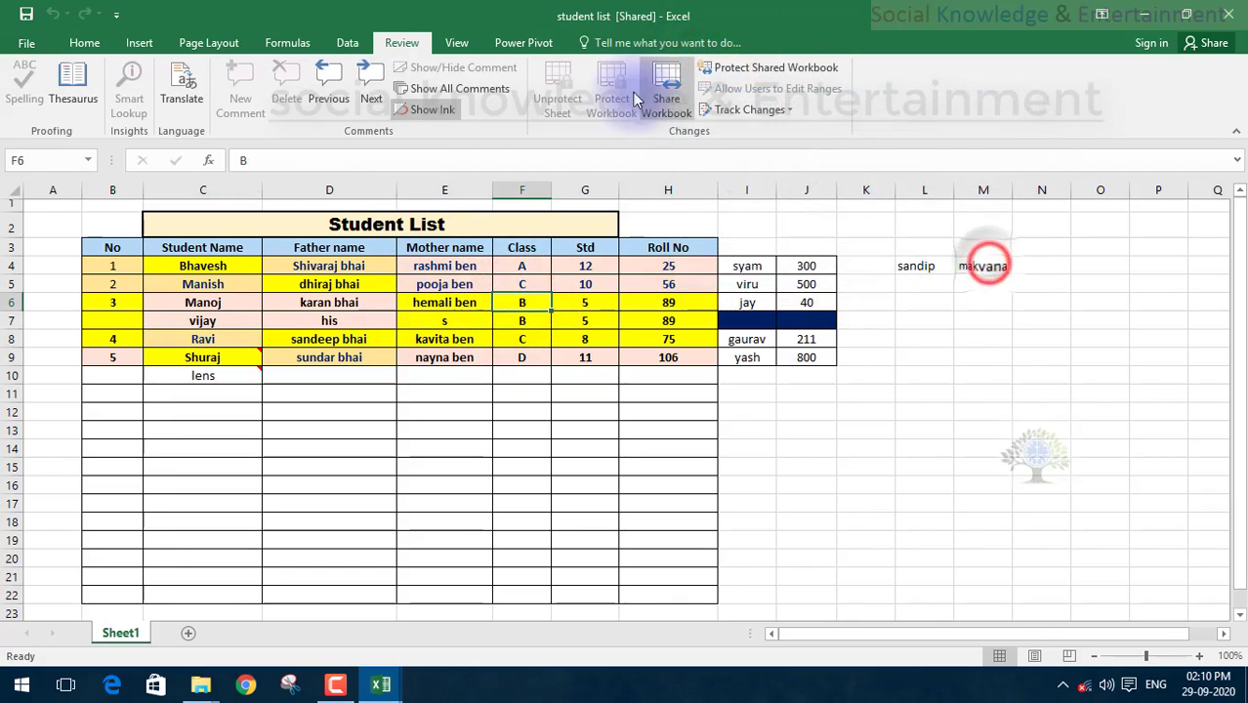
pyautogui.click(647, 86)
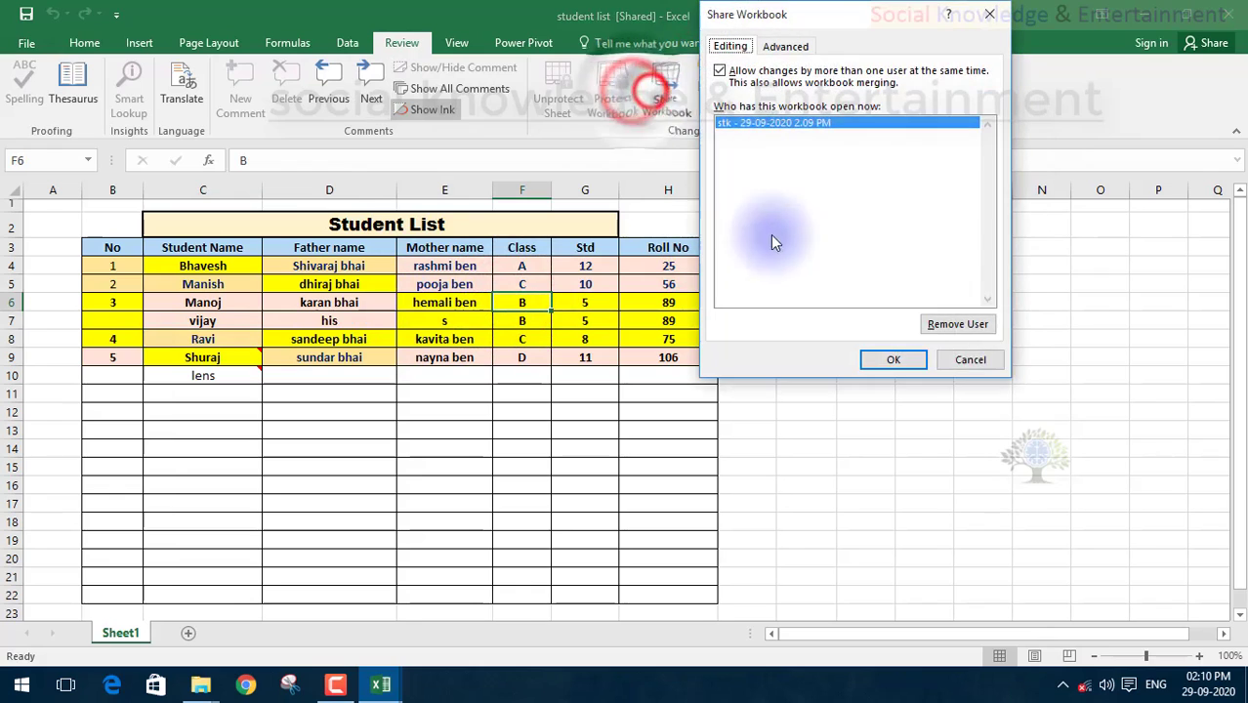
pyautogui.click(996, 361)
pyautogui.click(670, 94)
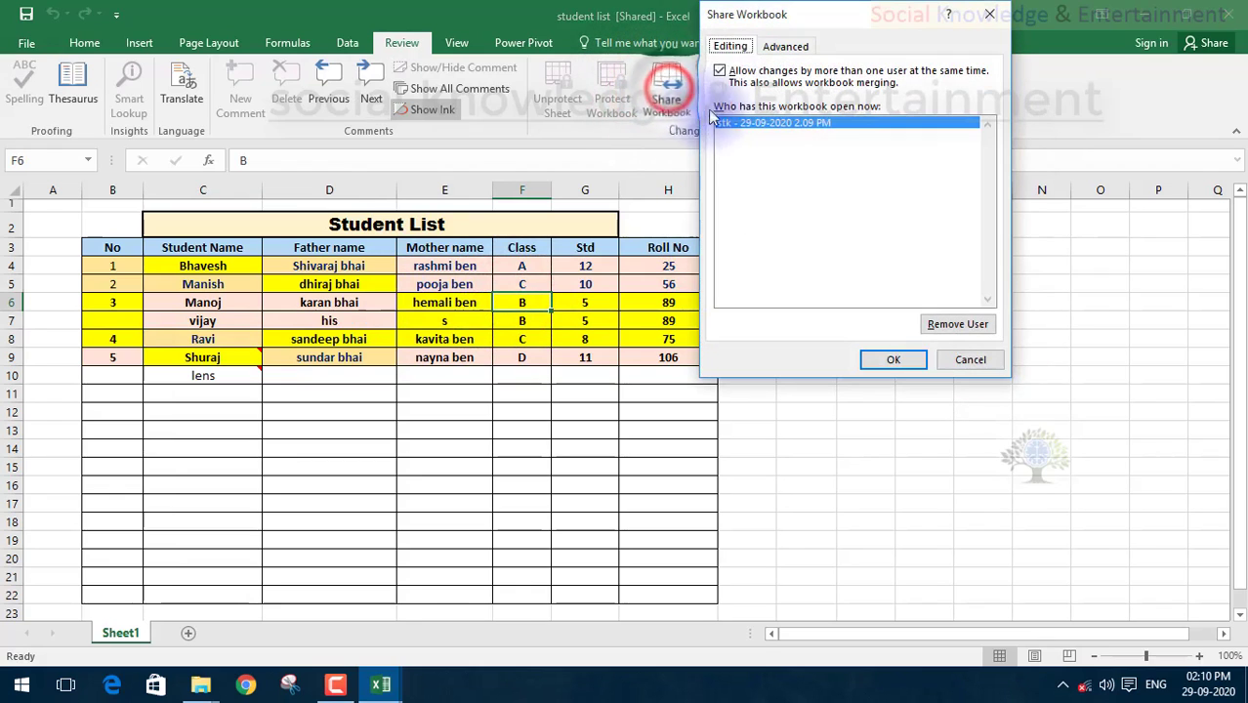
pyautogui.click(868, 359)
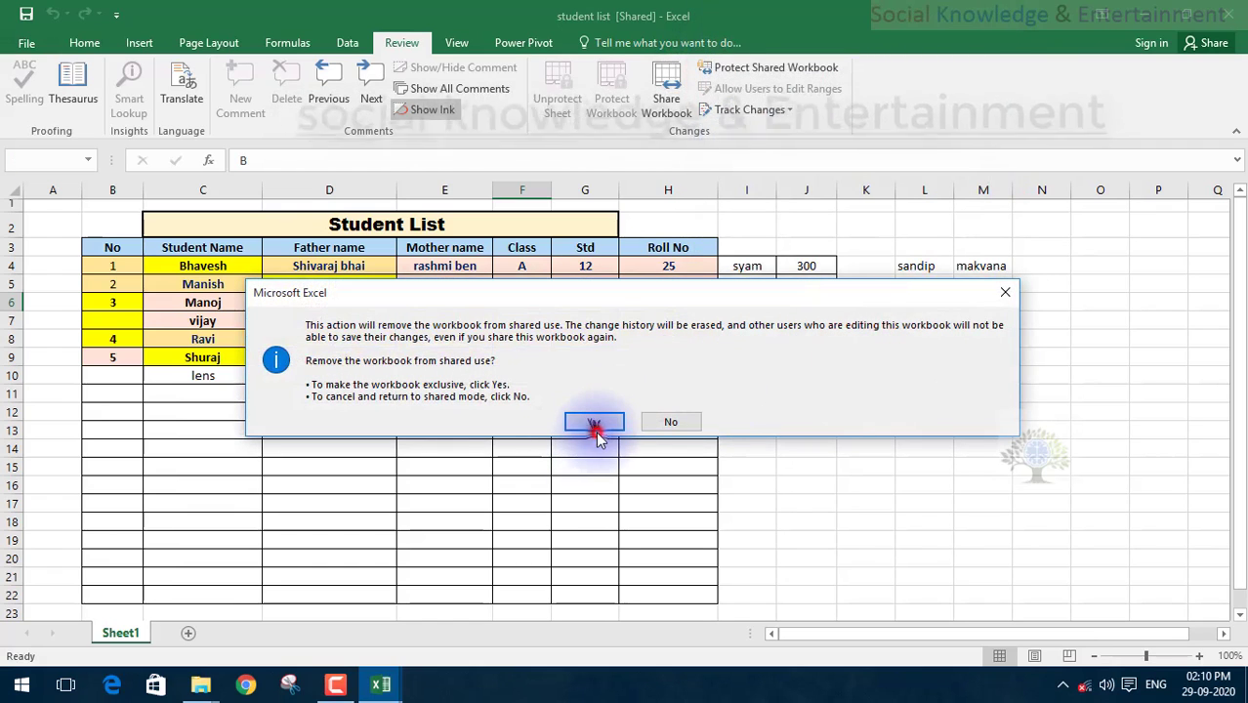
pyautogui.click(594, 422)
# Select cells D6 and C5, then look over the View and Power Pivot tools.
pyautogui.click(586, 284)
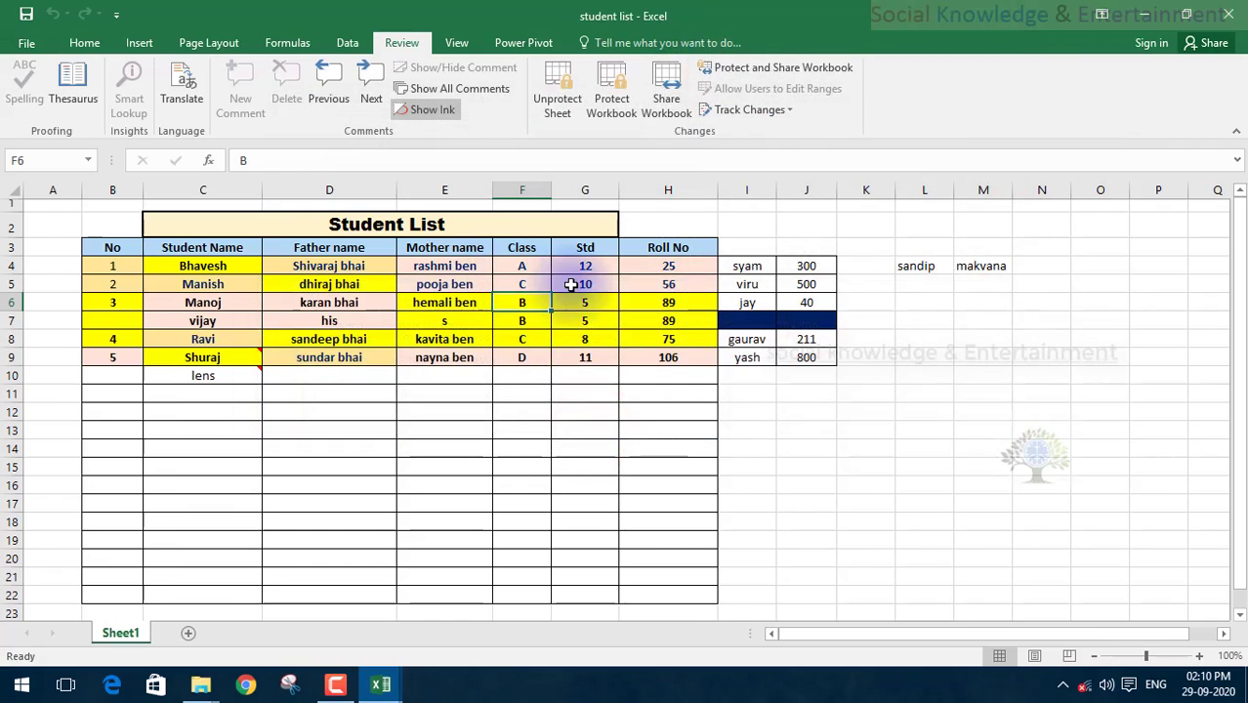
pyautogui.click(348, 303)
pyautogui.click(202, 286)
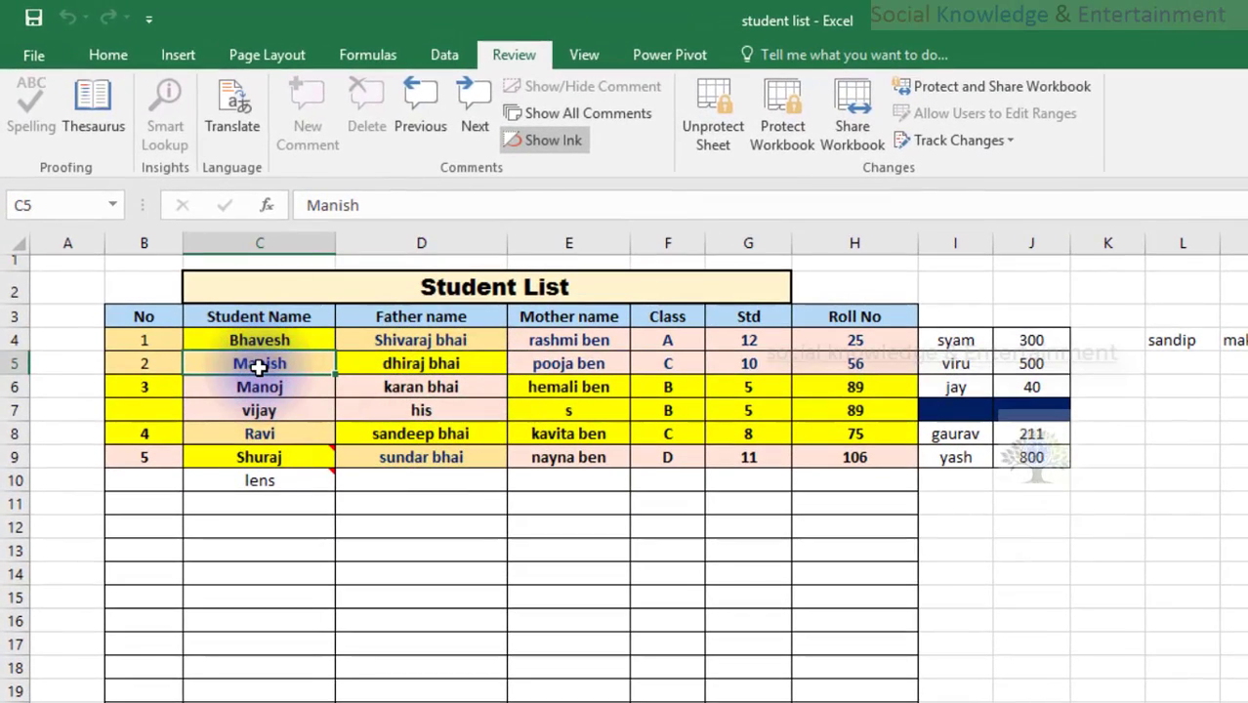
pyautogui.click(586, 56)
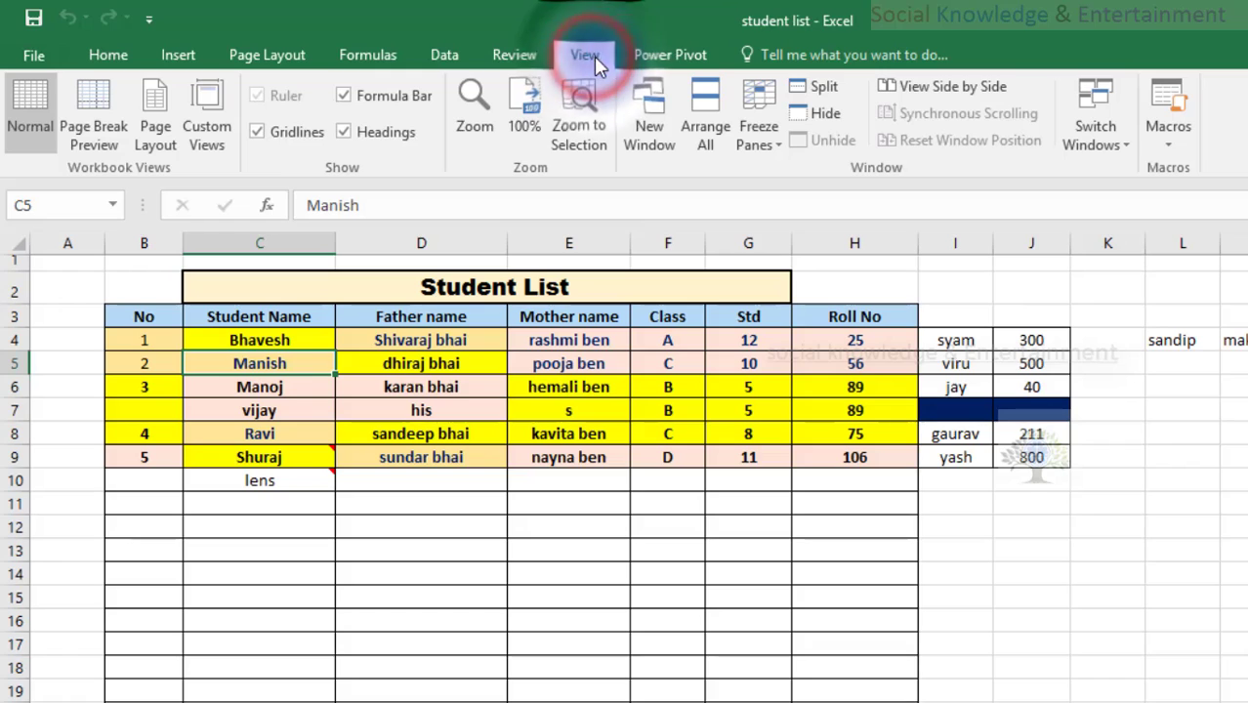
pyautogui.click(654, 55)
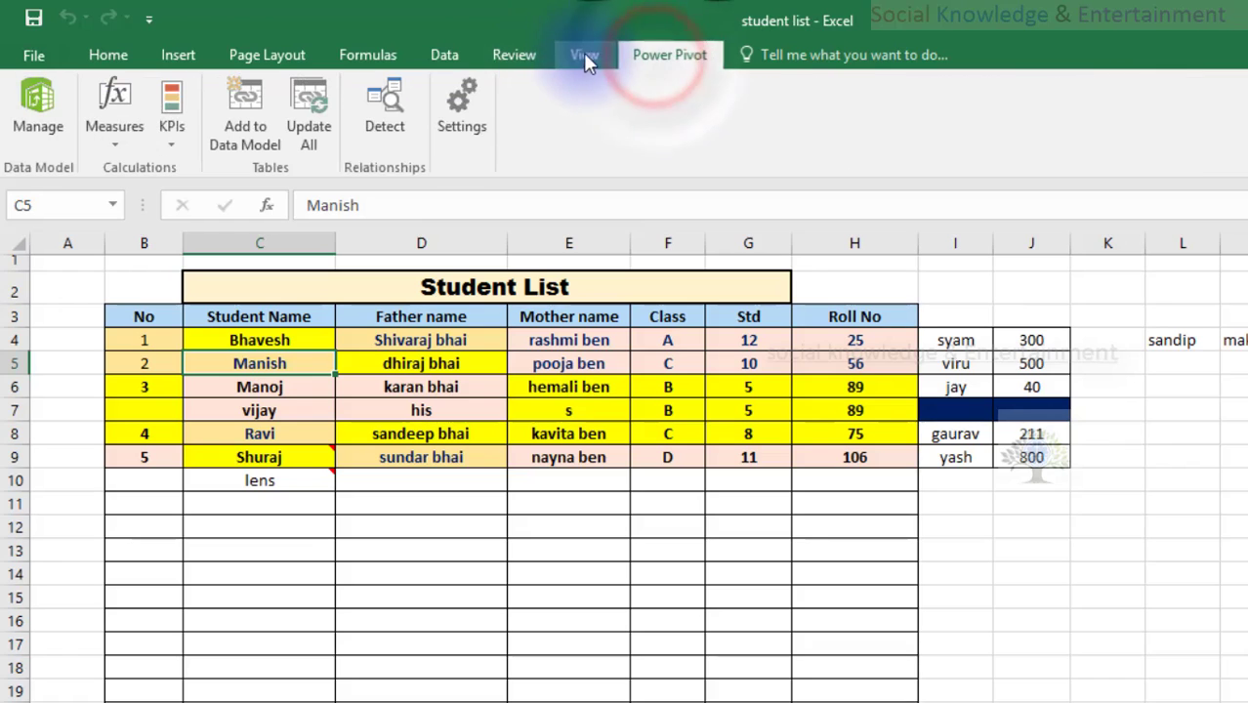
pyautogui.click(586, 57)
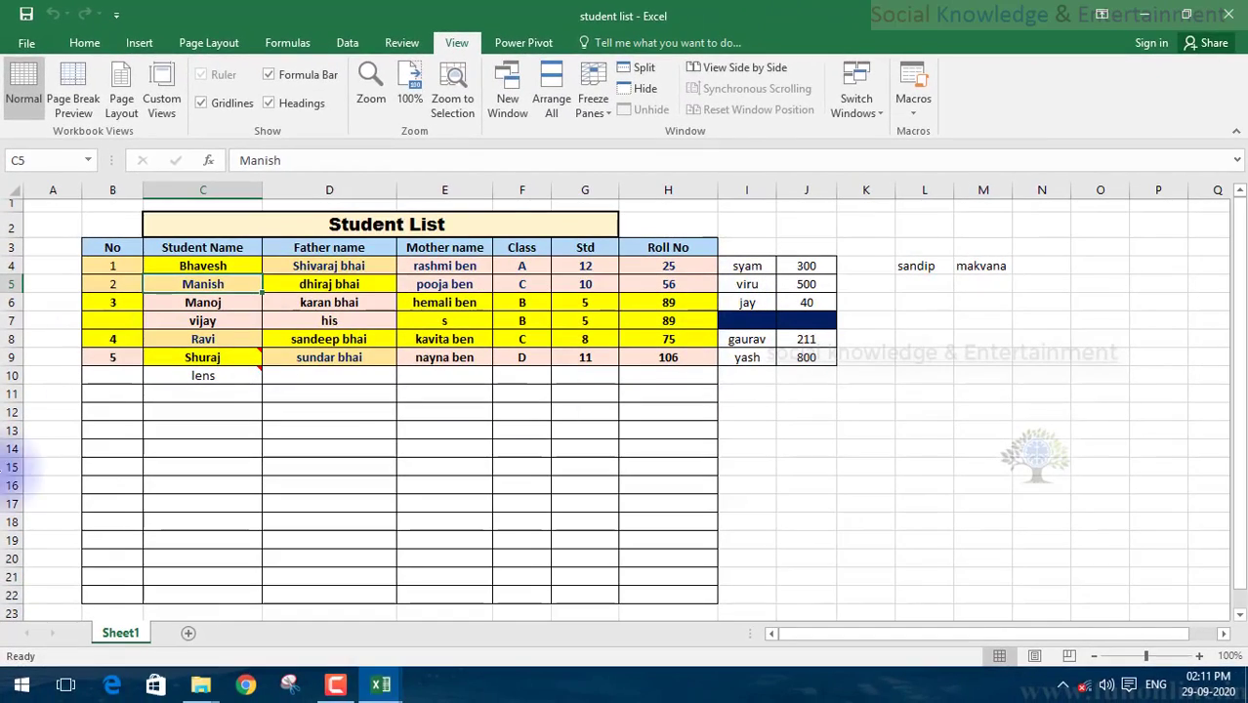
# Launch Word 2016 from the Start menu and bring the blank Document1 to the front.
pyautogui.press('super')
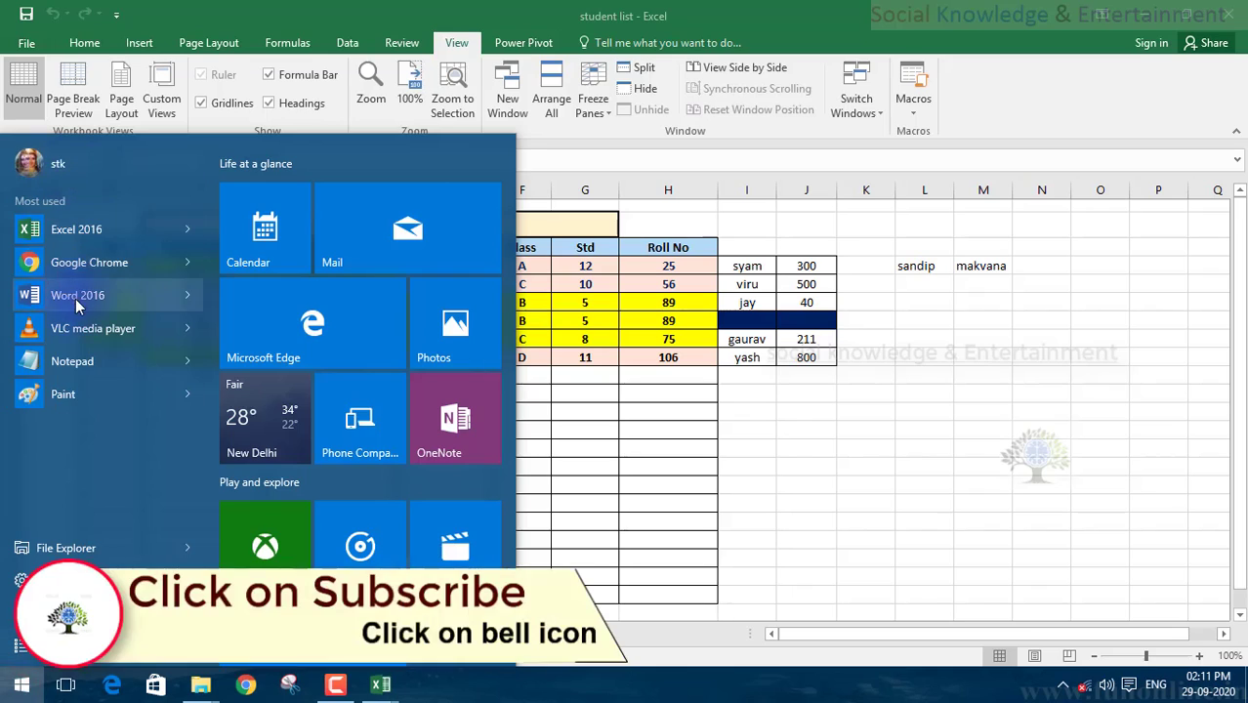
pyautogui.click(74, 300)
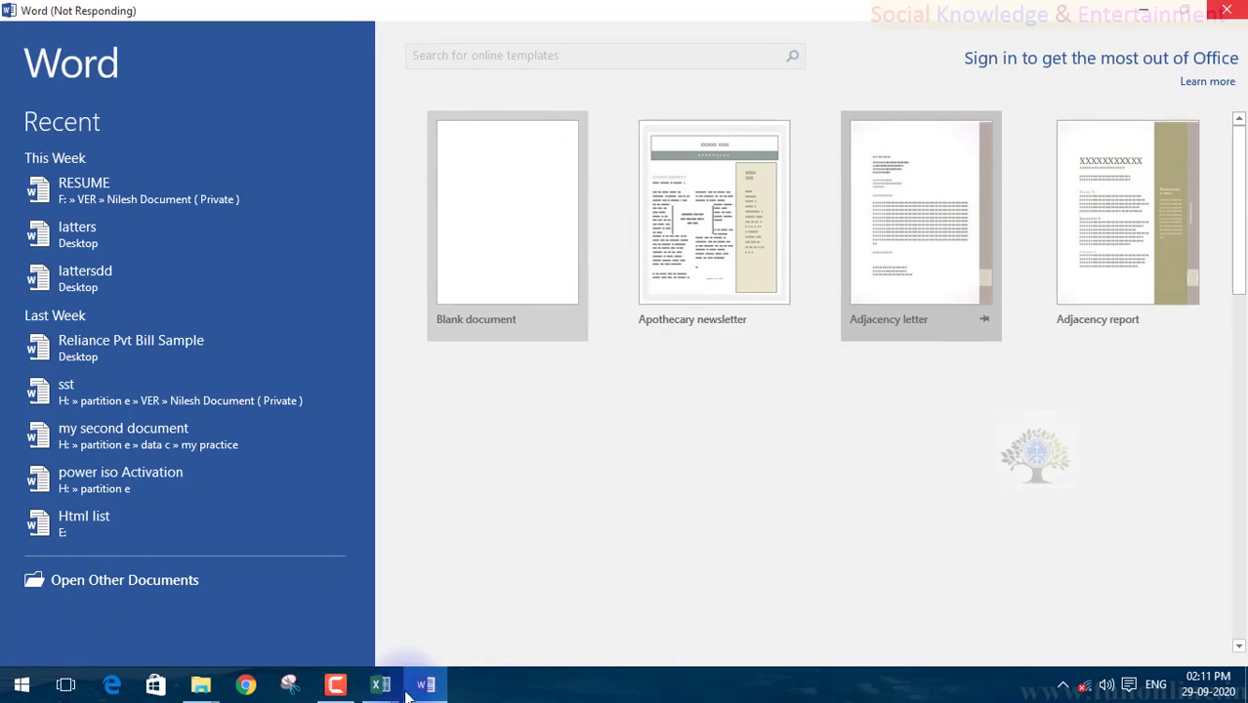
pyautogui.moveTo(388, 687)
pyautogui.click(353, 631)
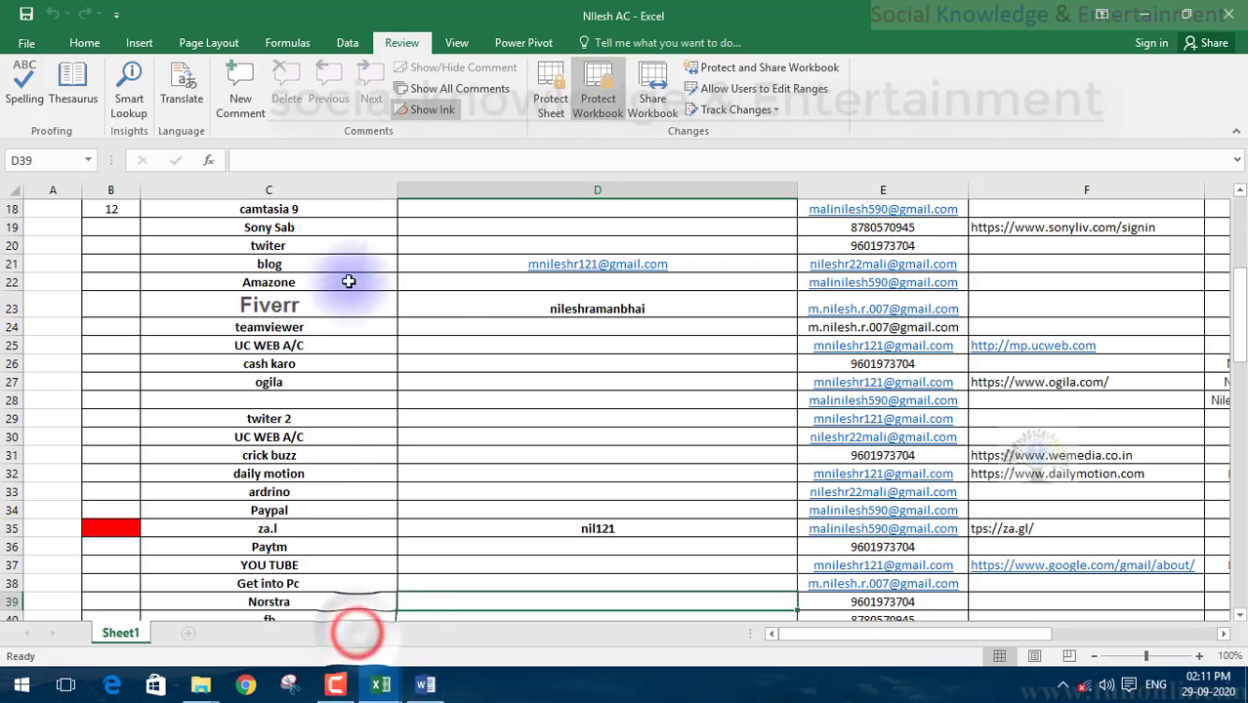
pyautogui.click(428, 686)
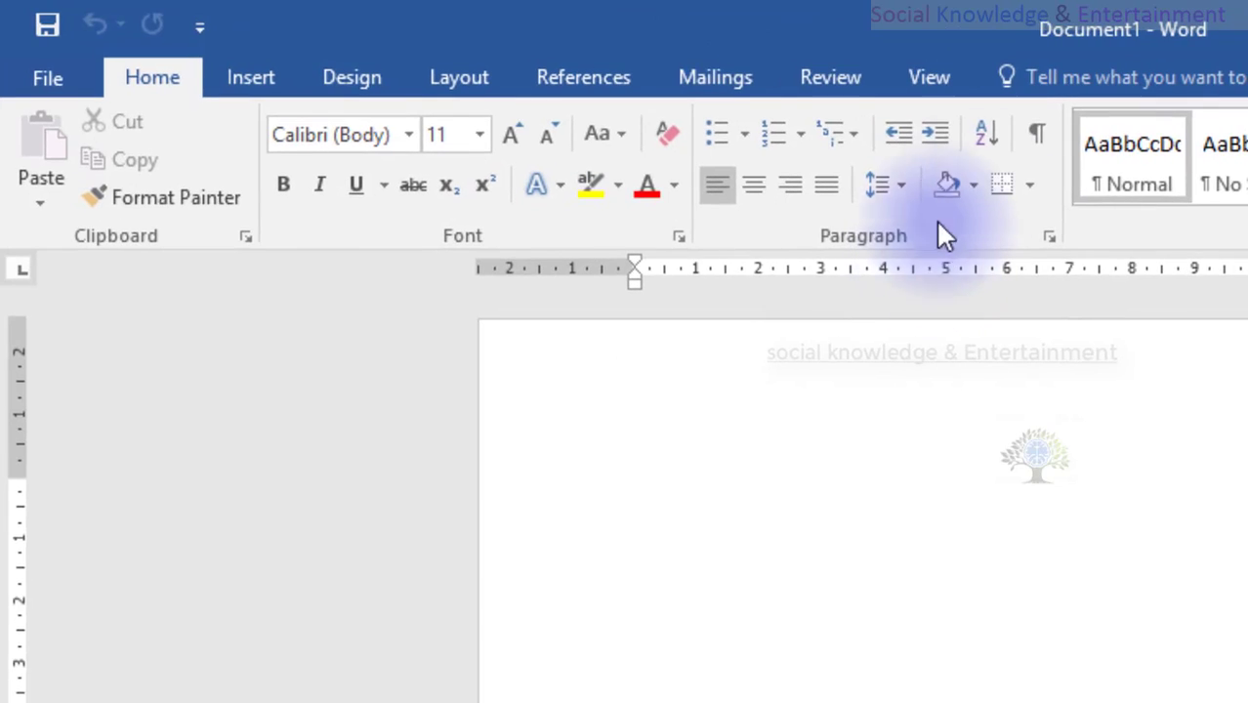
# Cycle through Word's Insert, Design, Layout, References, Mailings, Review and View tools.
pyautogui.click(250, 74)
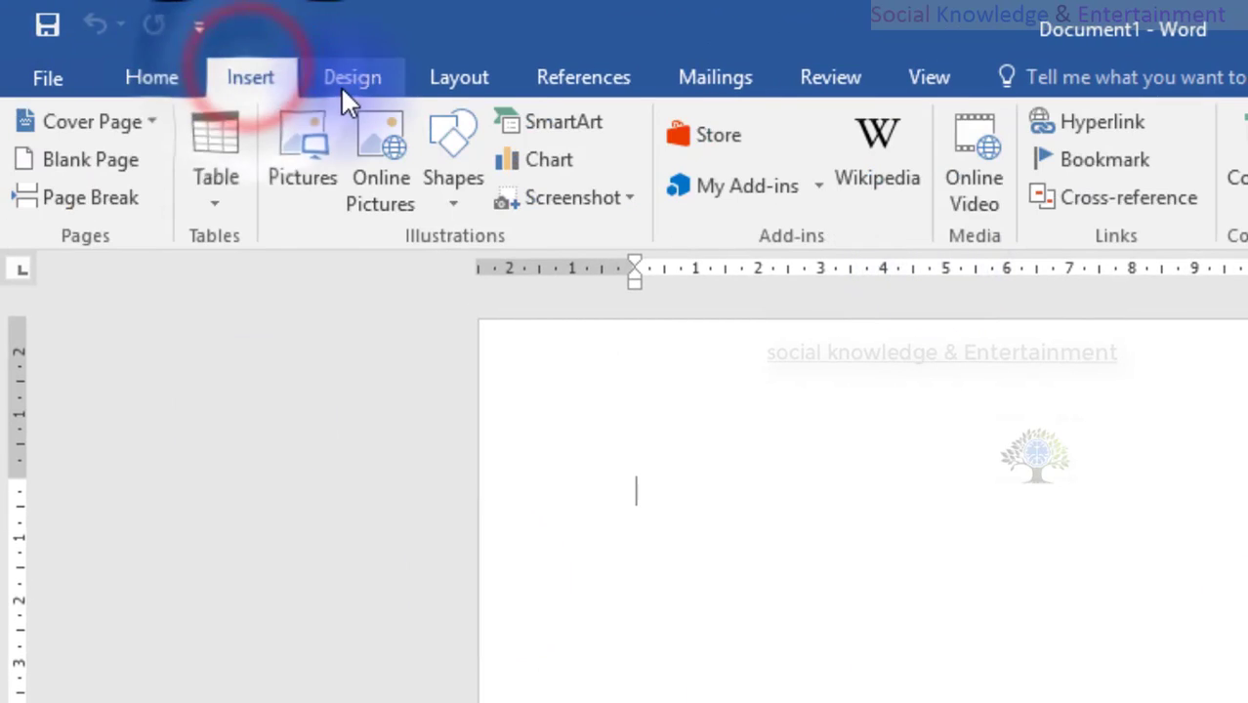
pyautogui.click(342, 82)
pyautogui.click(435, 88)
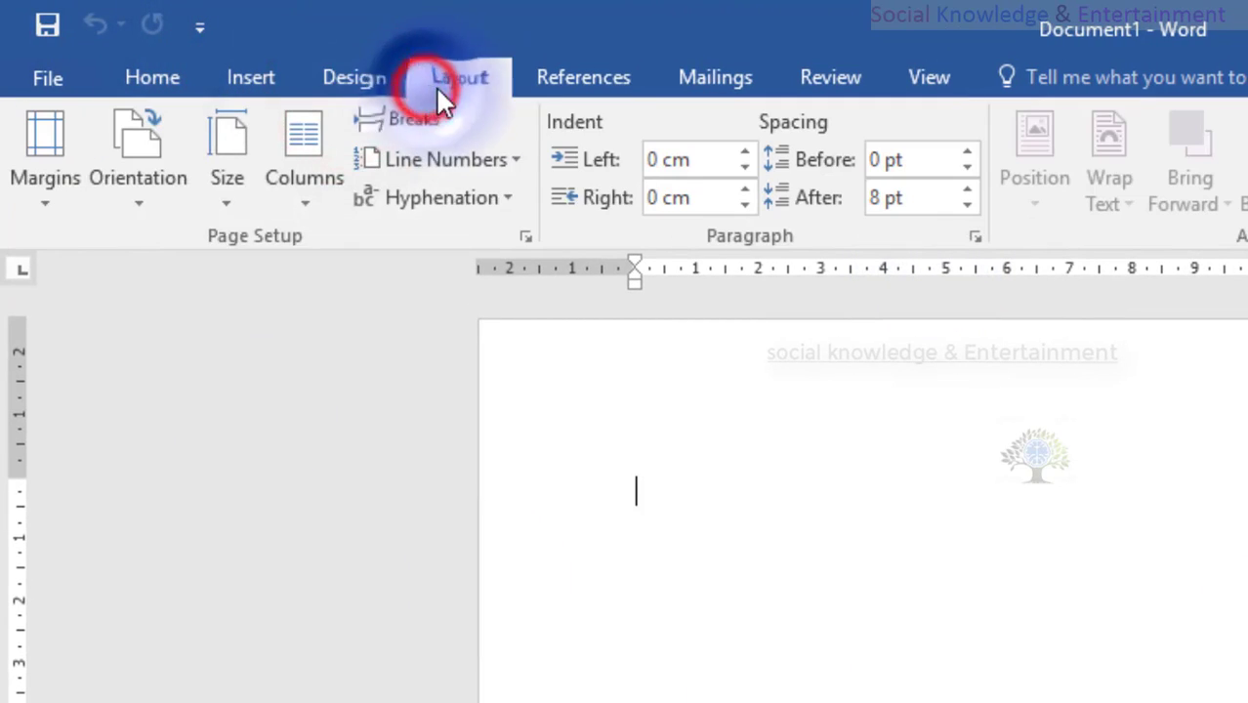
pyautogui.click(566, 88)
pyautogui.click(699, 82)
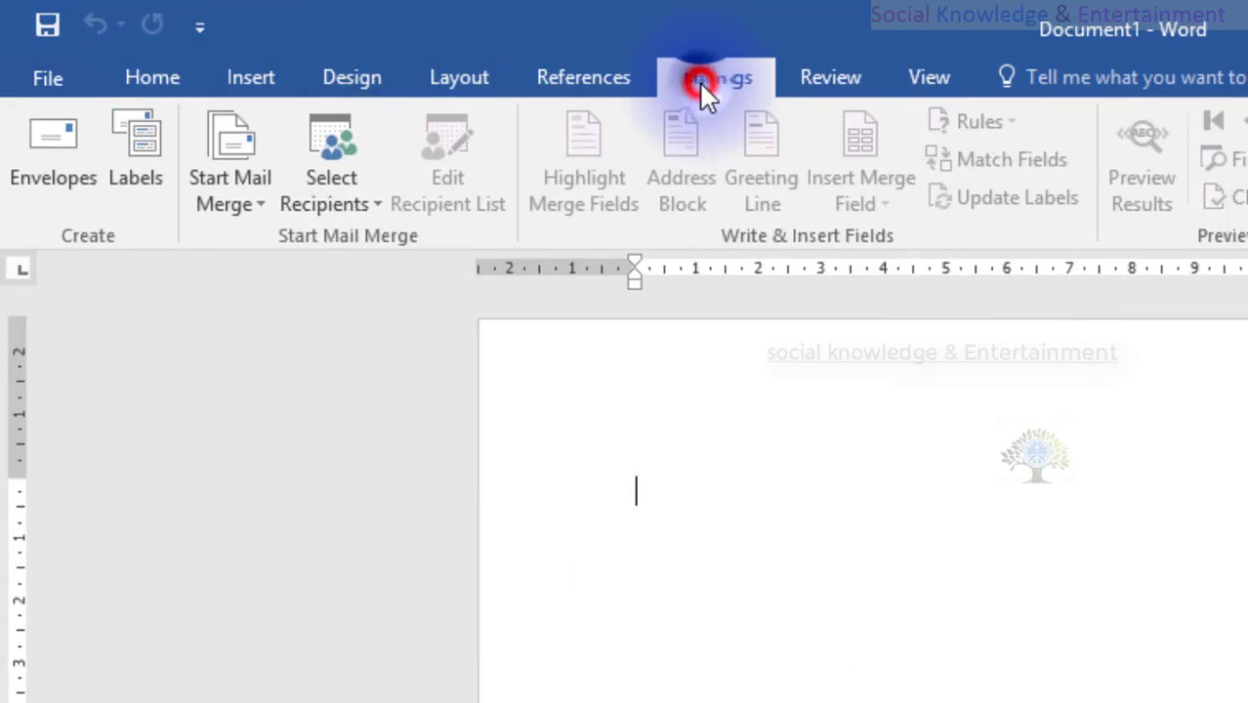
pyautogui.click(811, 82)
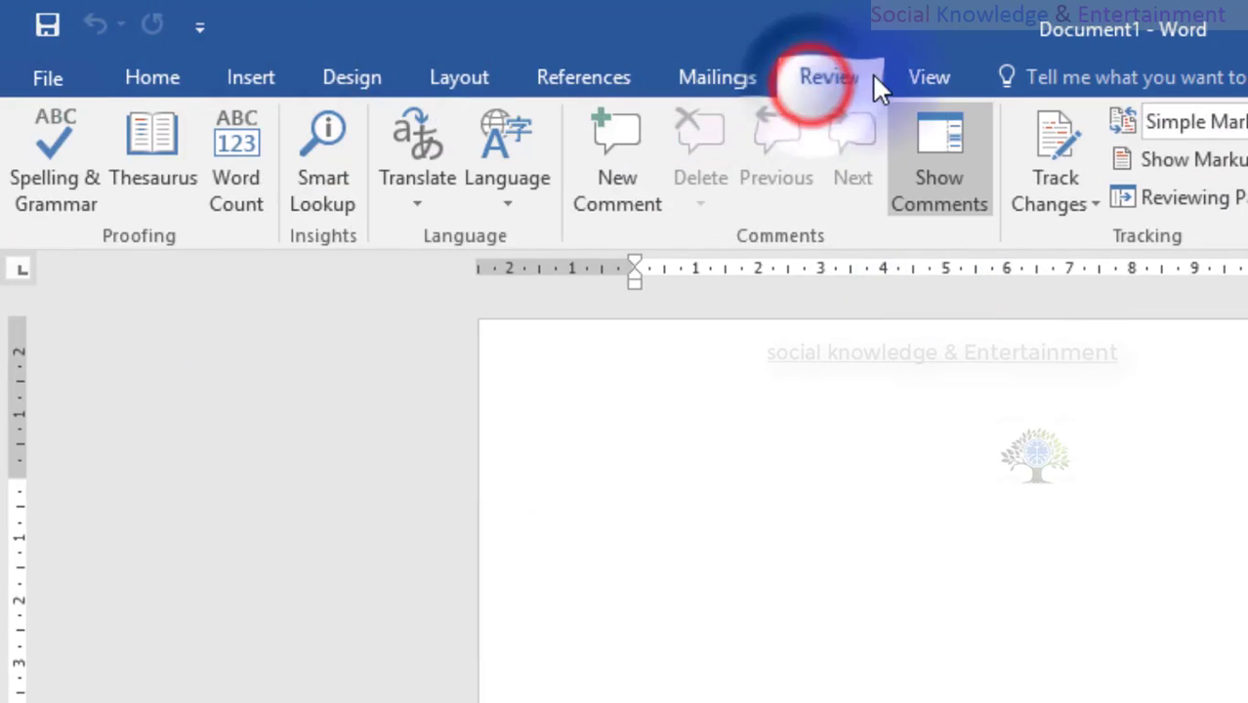
pyautogui.click(930, 78)
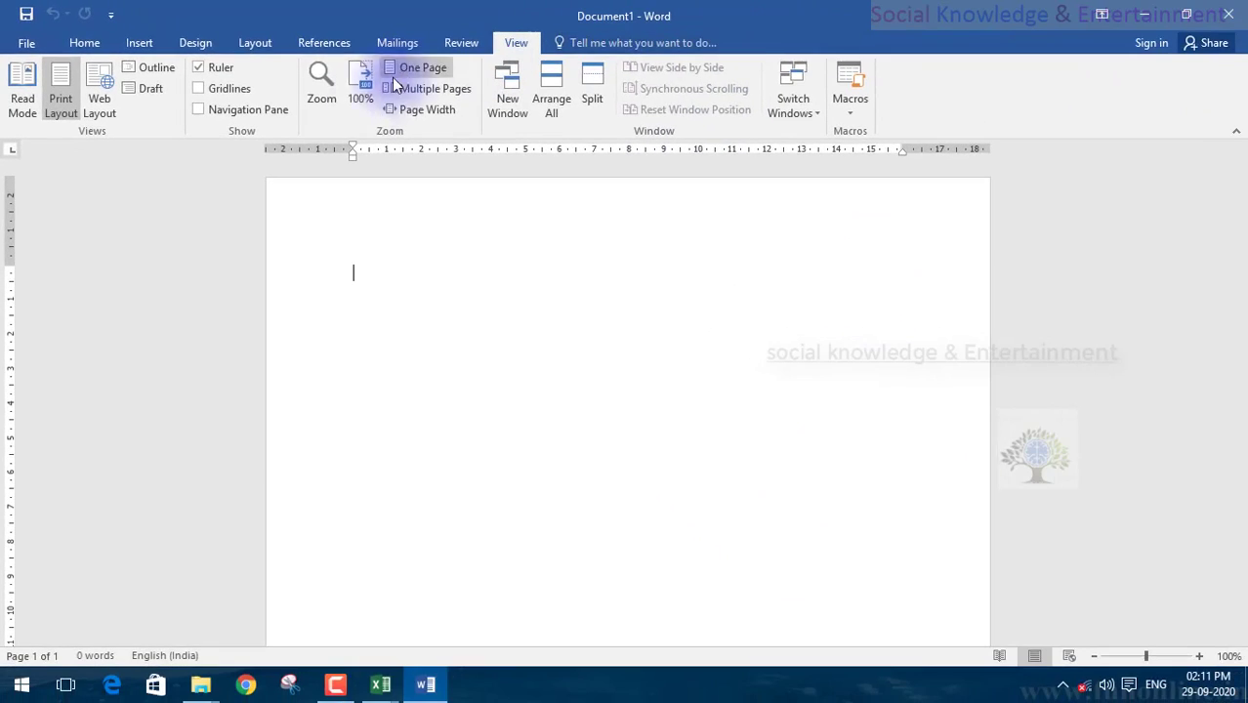
# Glance at the Excel student list, then return to Word with the Review tools showing.
pyautogui.click(422, 459)
pyautogui.click(372, 687)
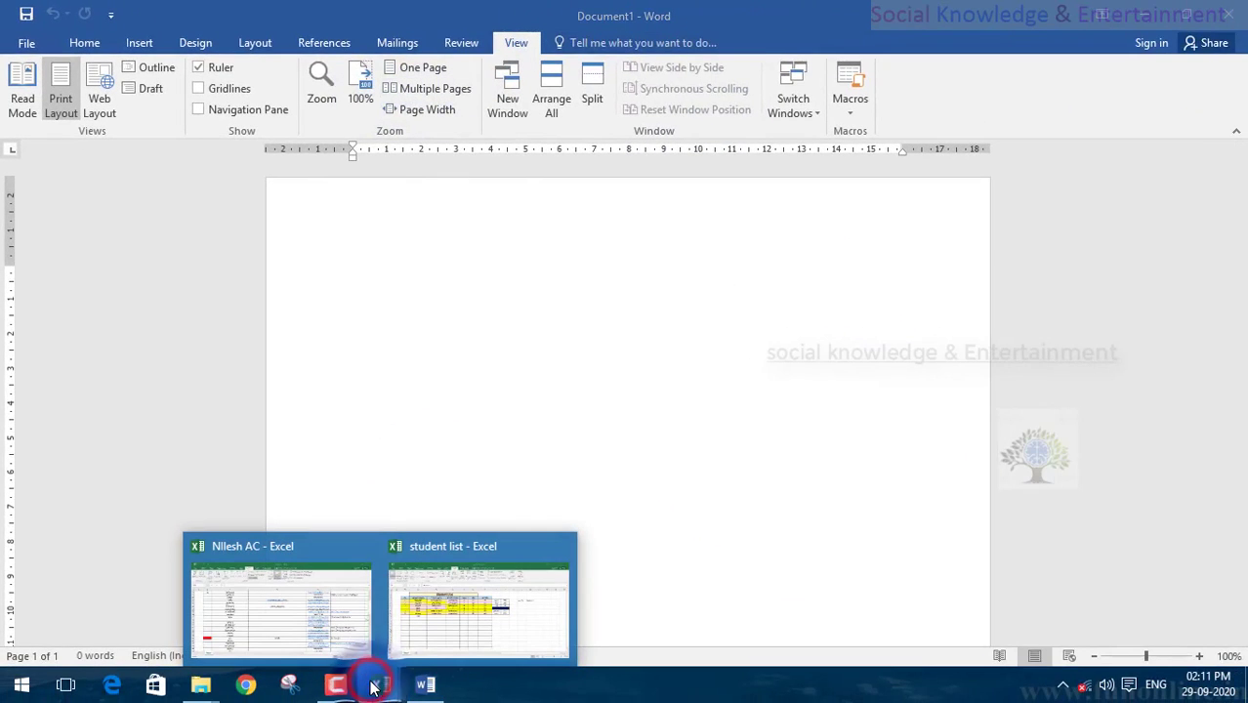
pyautogui.click(424, 643)
pyautogui.click(405, 42)
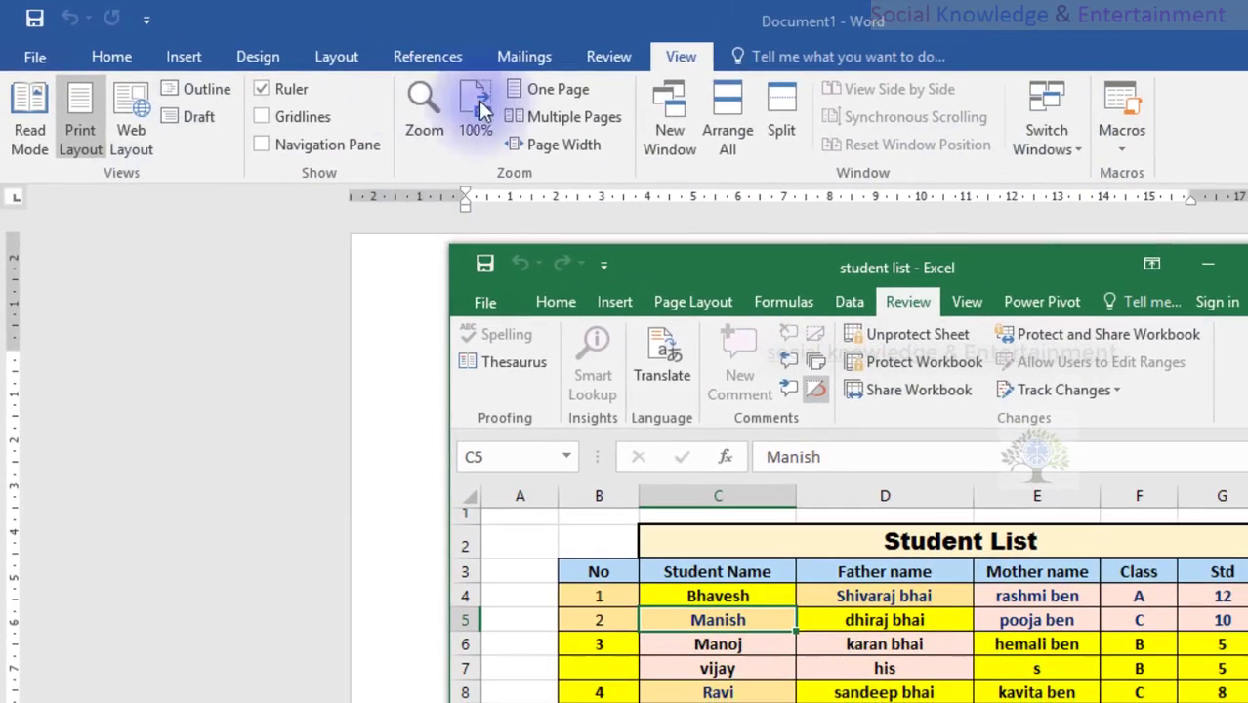
pyautogui.click(578, 65)
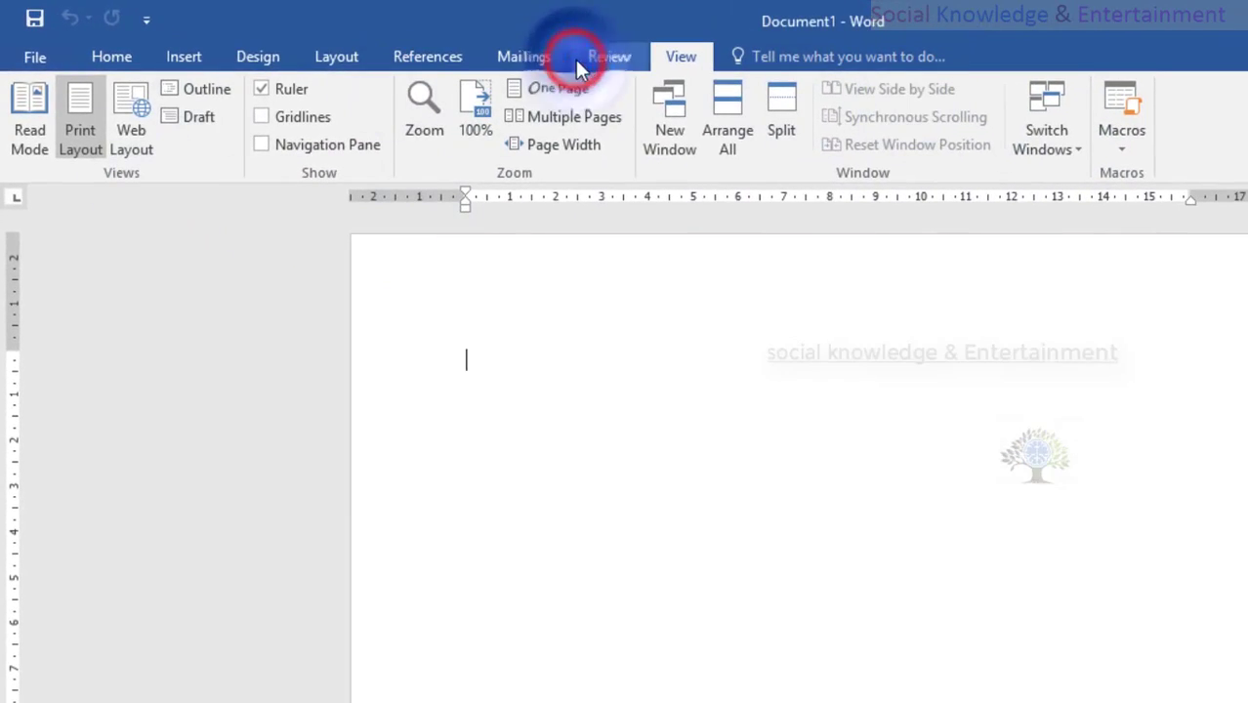
pyautogui.click(593, 58)
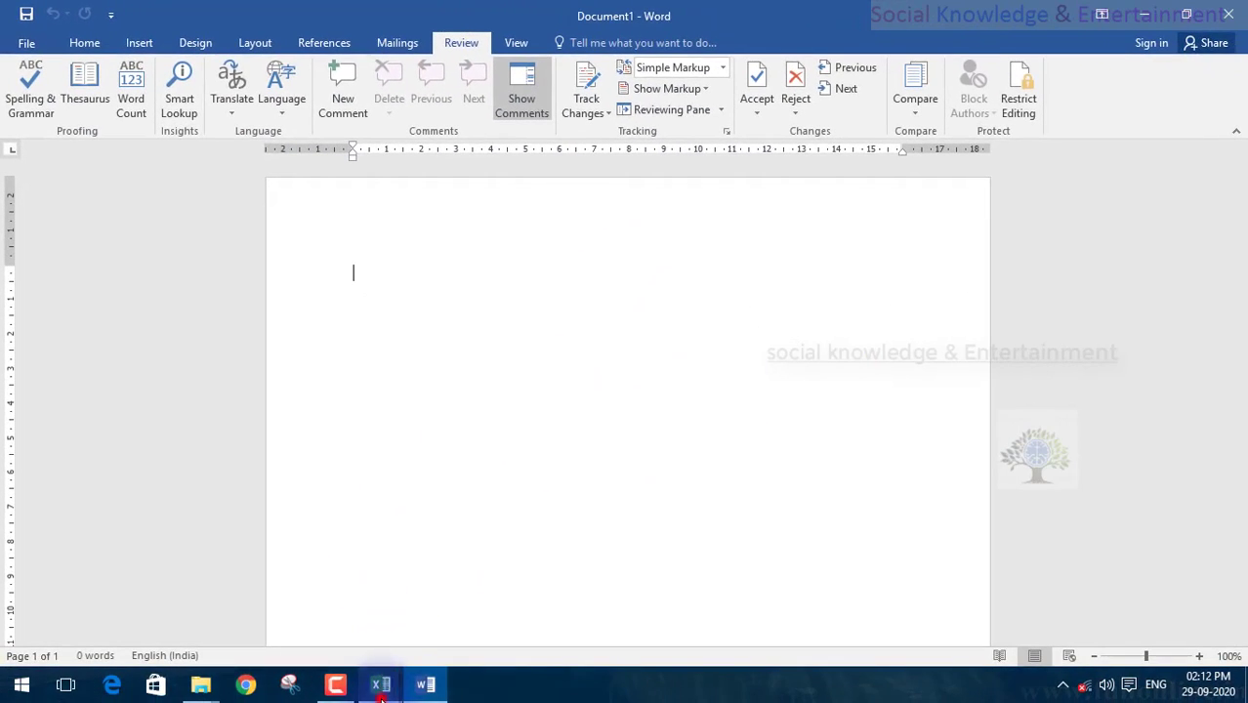
# Bring the student list workbook in front of Word and widen it to show columns up to P.
pyautogui.moveTo(381, 689)
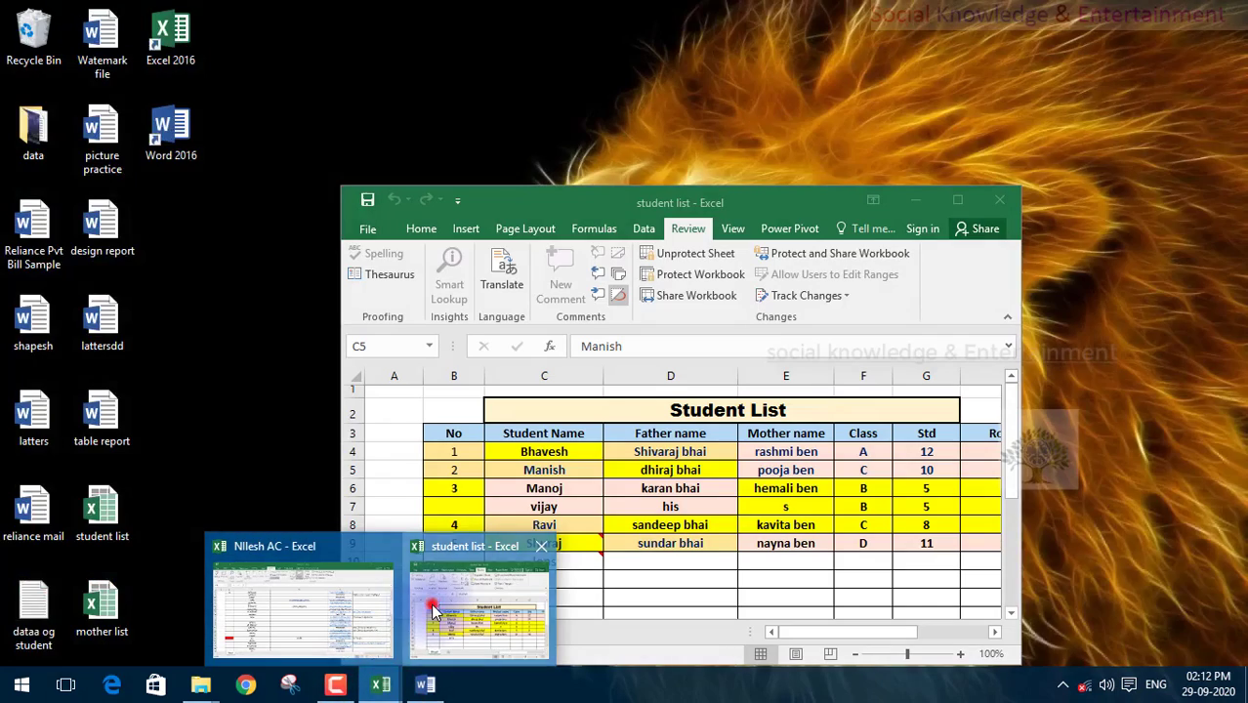
pyautogui.click(433, 601)
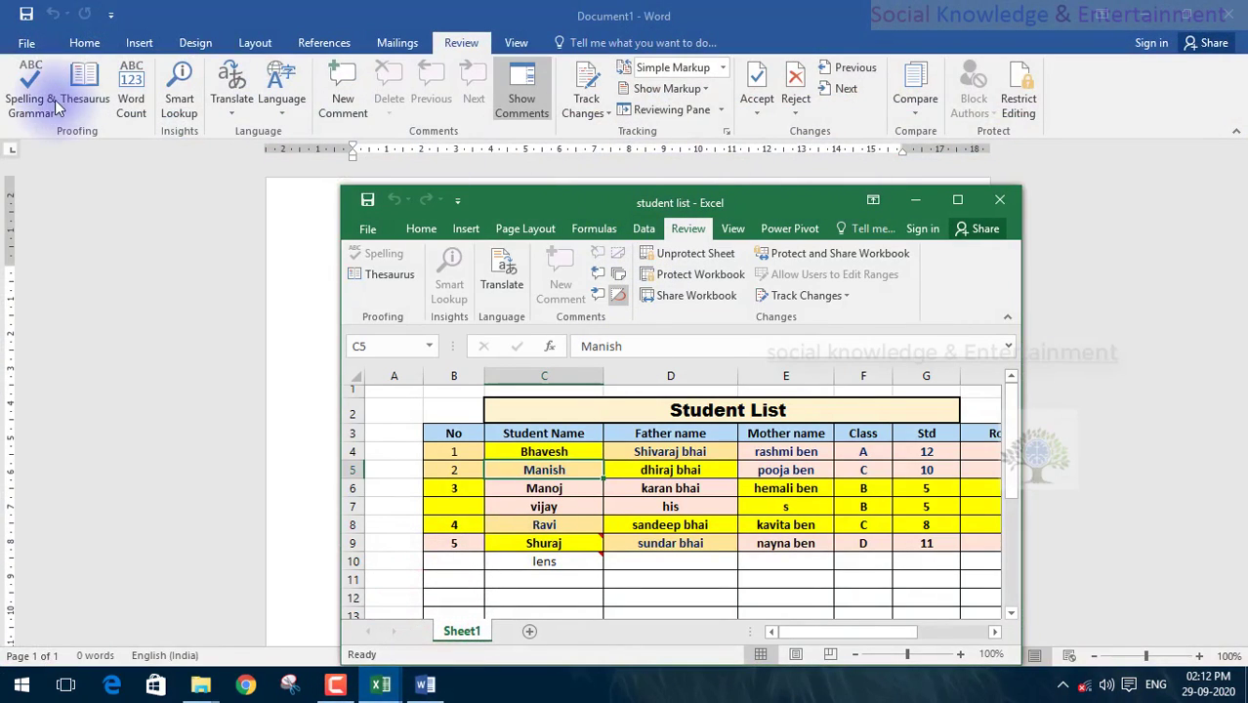
pyautogui.moveTo(1021, 332); pyautogui.dragTo(1247, 330)
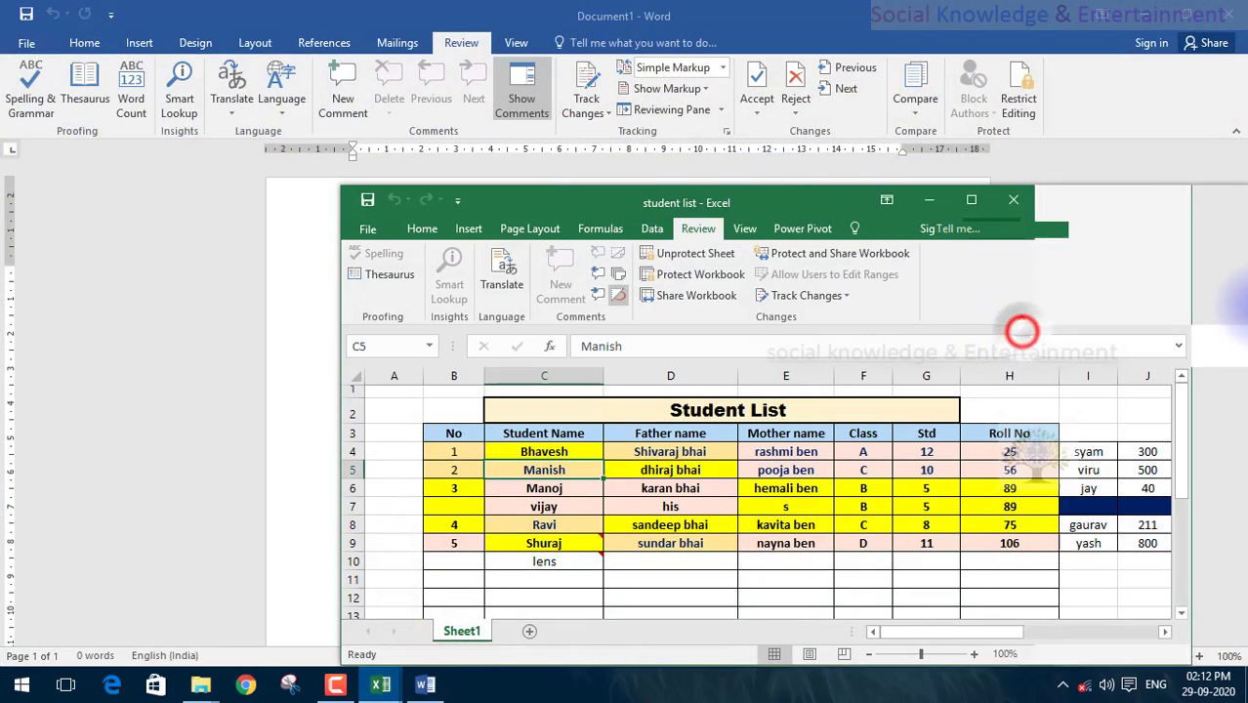
pyautogui.moveTo(335, 334); pyautogui.dragTo(29, 333)
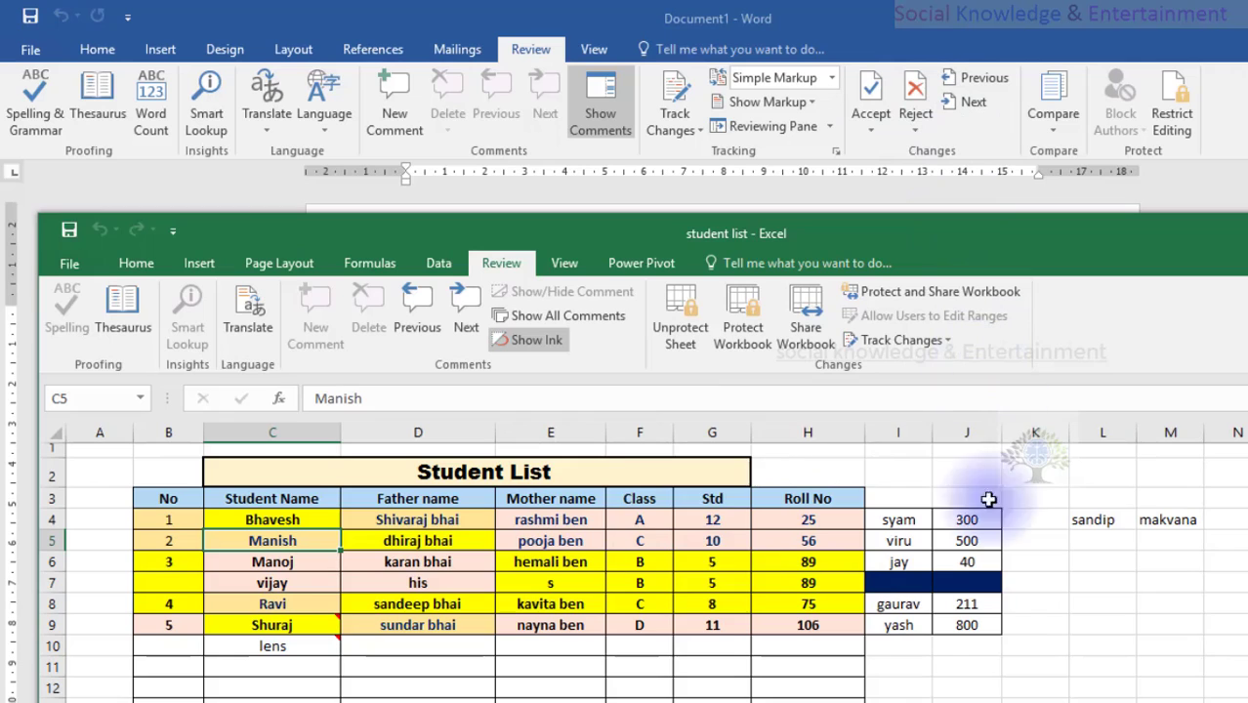
# Select cells A5, A2, N8 and L7, check the Track Changes options, then return to Word.
pyautogui.click(98, 541)
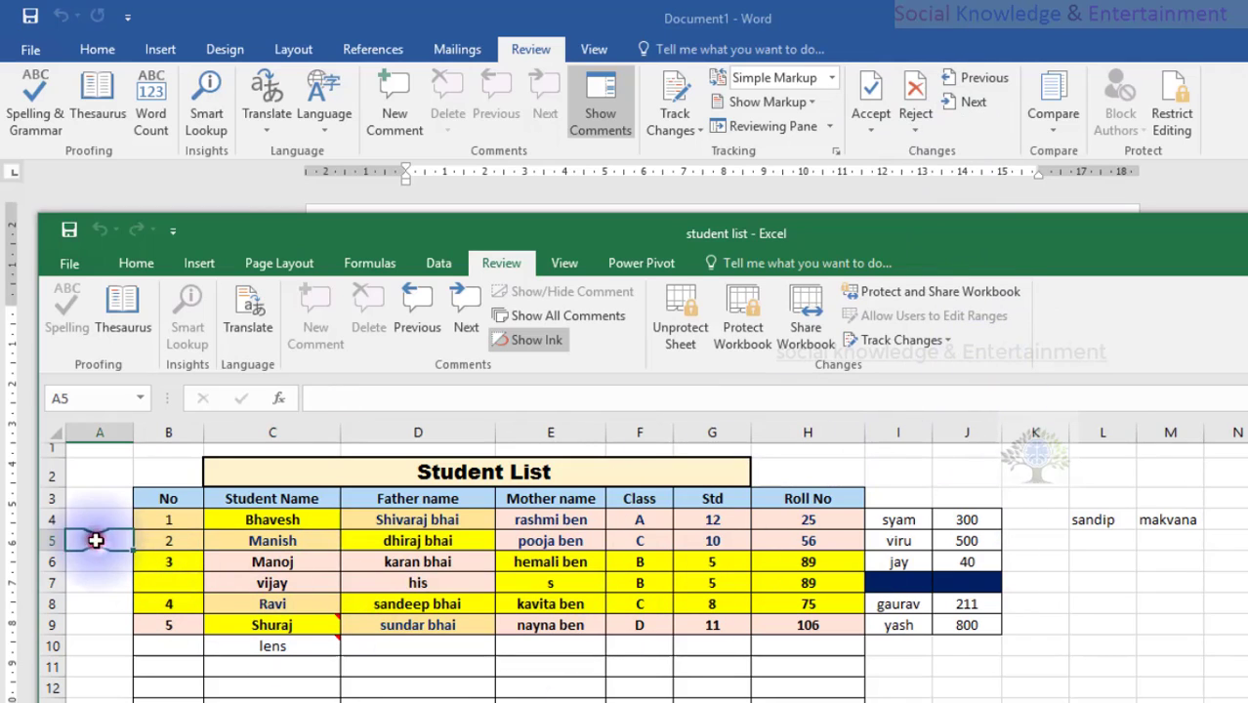
pyautogui.click(100, 476)
pyautogui.click(1211, 604)
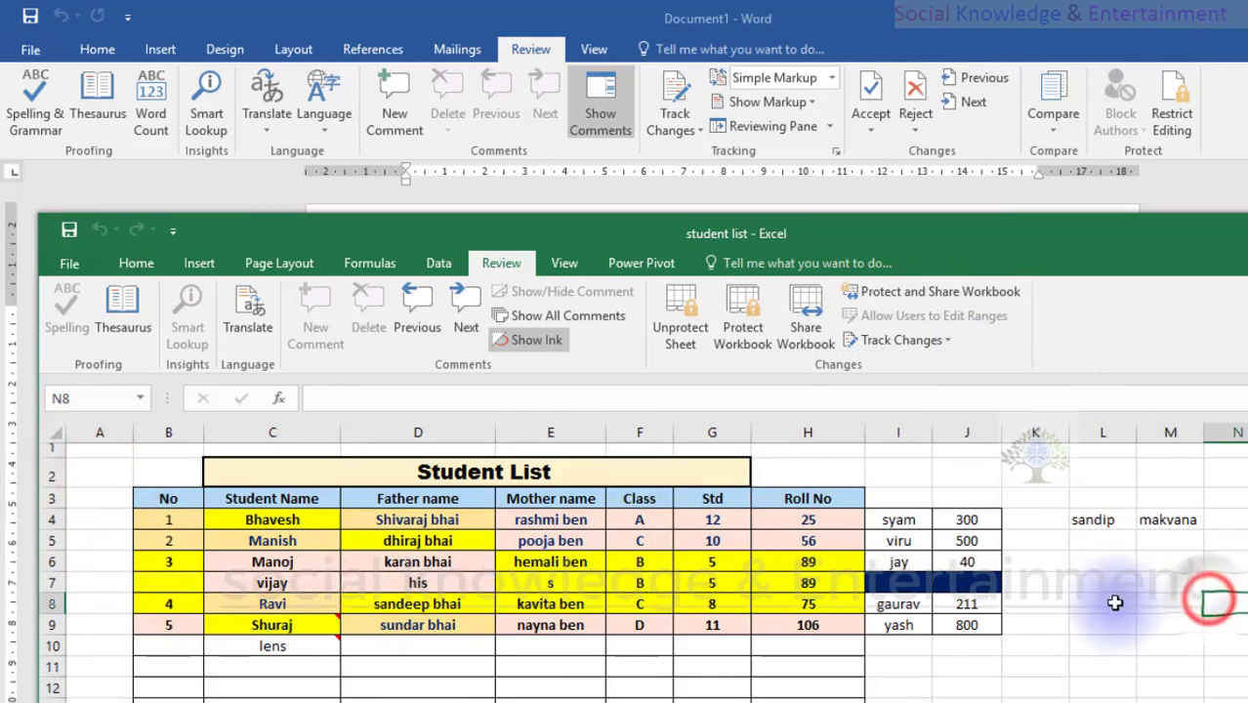
pyautogui.click(1108, 583)
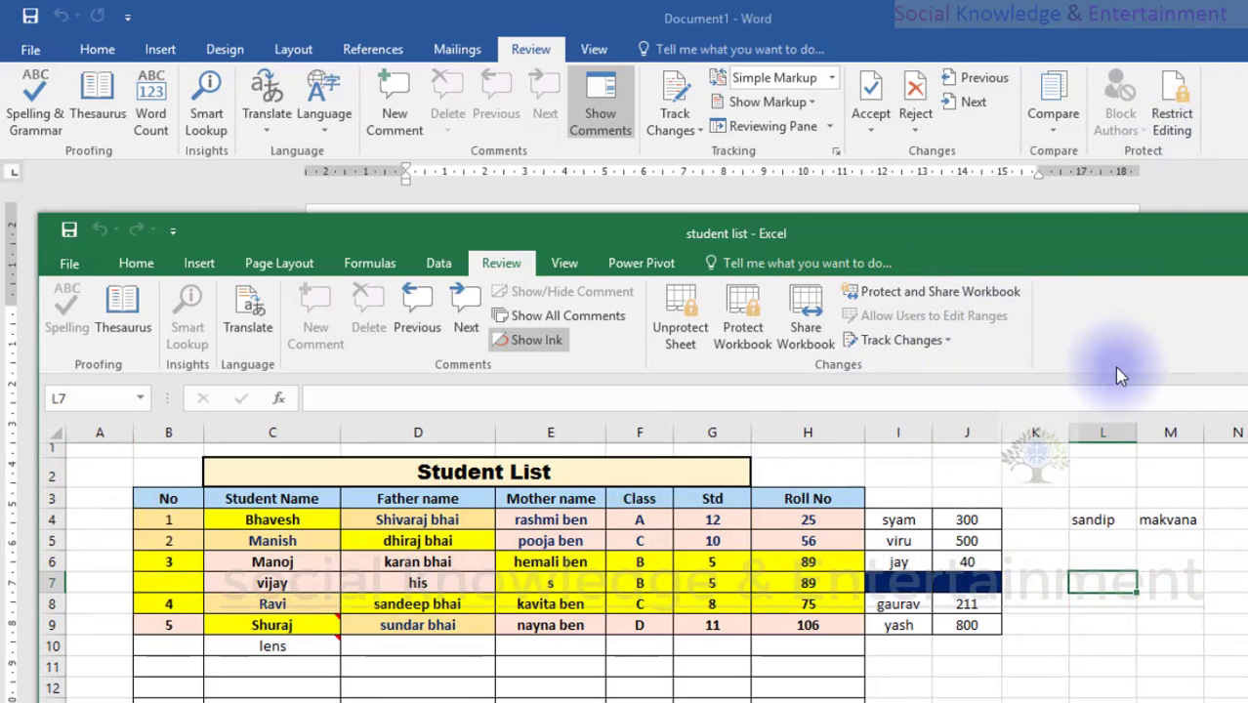
pyautogui.click(950, 342)
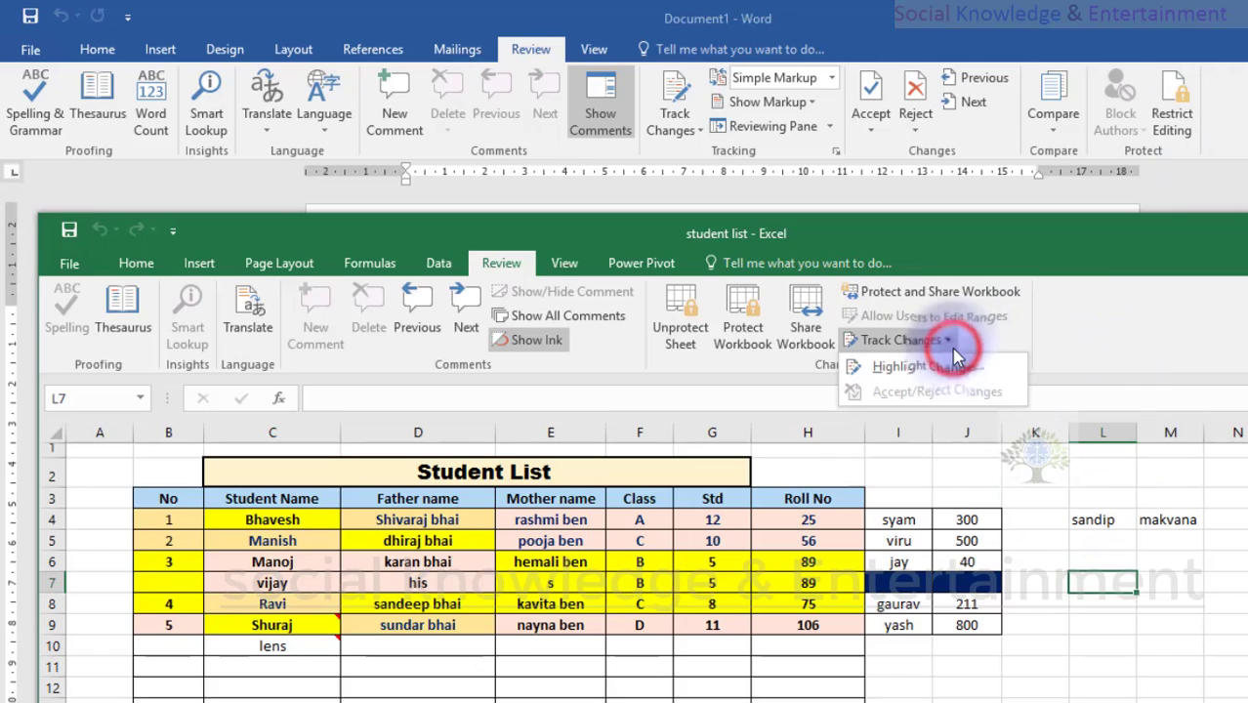
pyautogui.click(1151, 420)
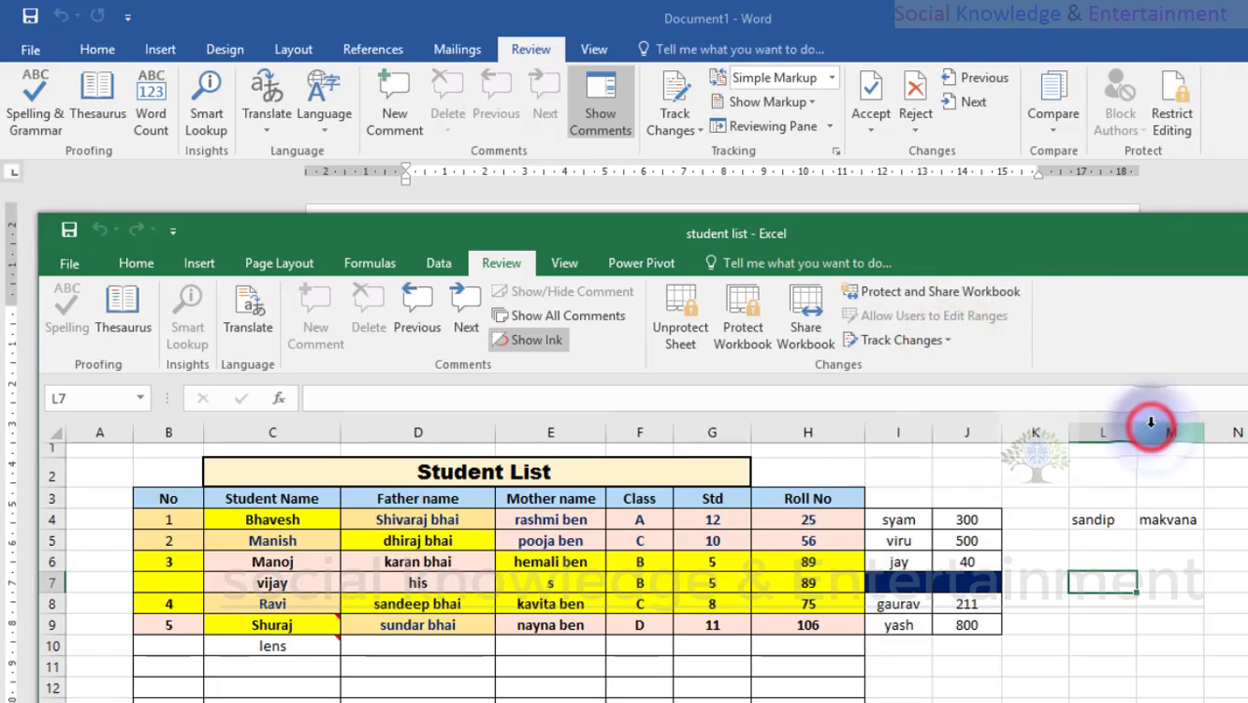
pyautogui.click(626, 18)
pyautogui.click(99, 51)
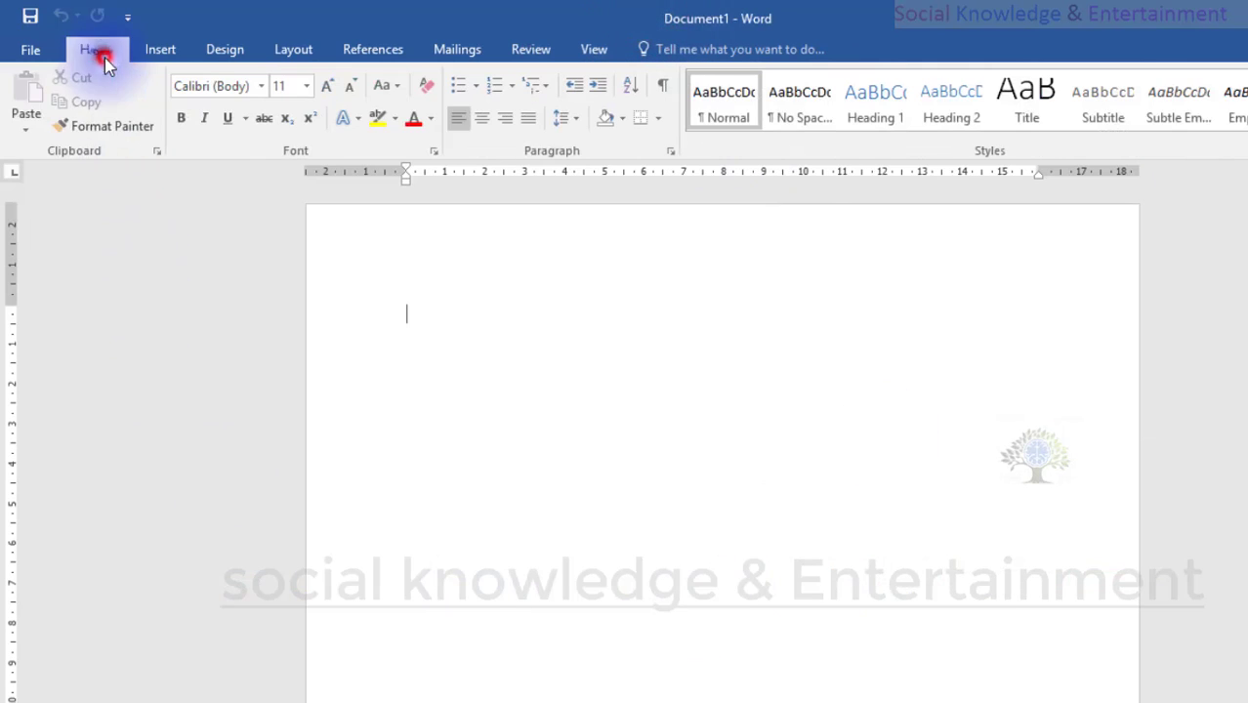
pyautogui.click(159, 50)
pyautogui.click(223, 51)
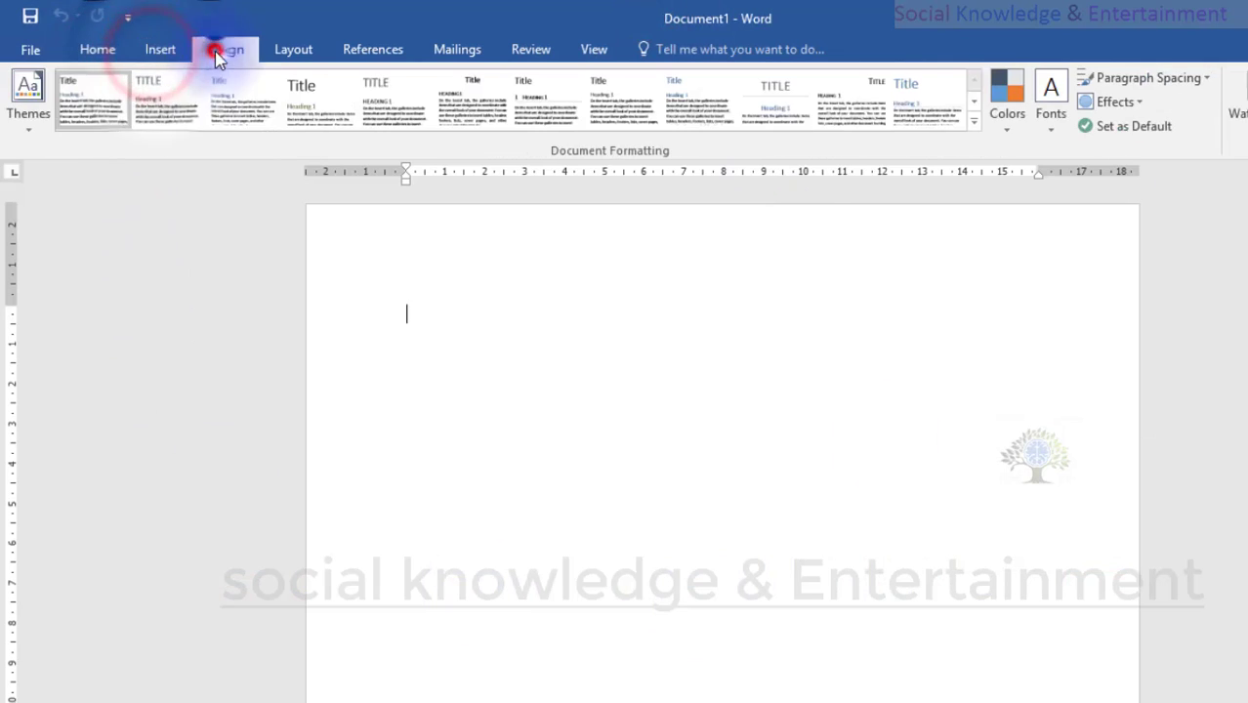
pyautogui.click(293, 51)
pyautogui.click(376, 49)
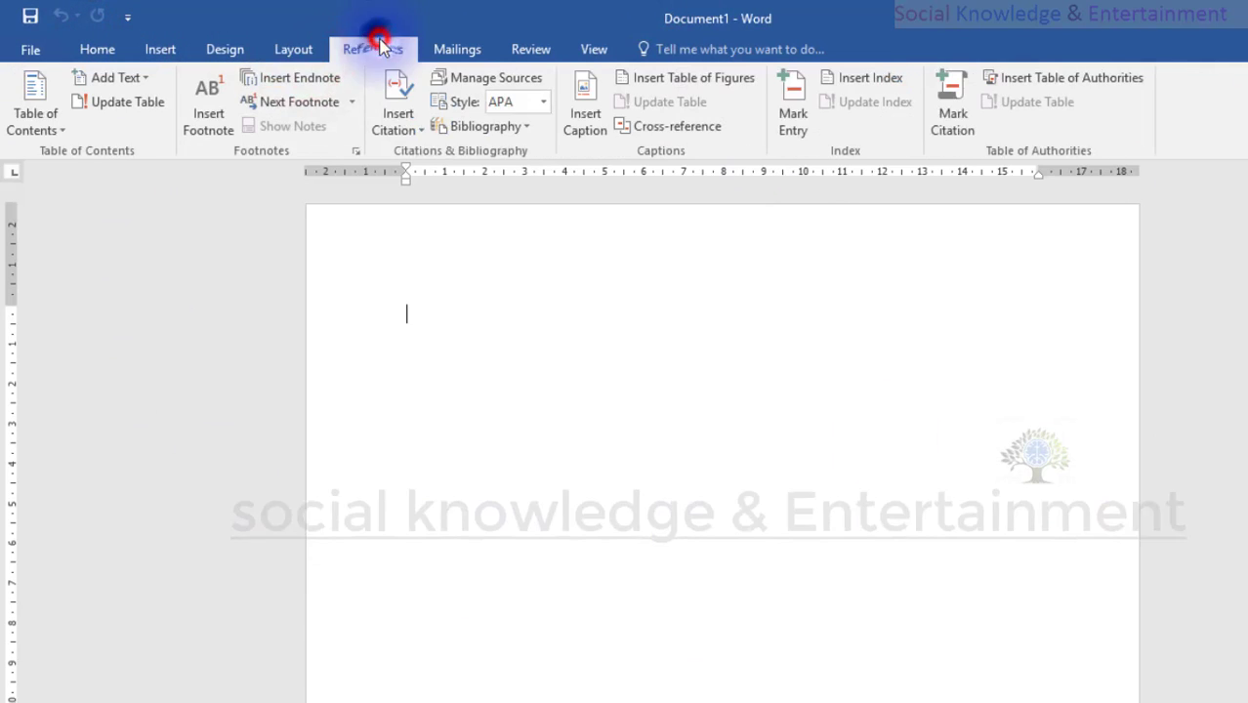
pyautogui.click(455, 50)
pyautogui.click(527, 51)
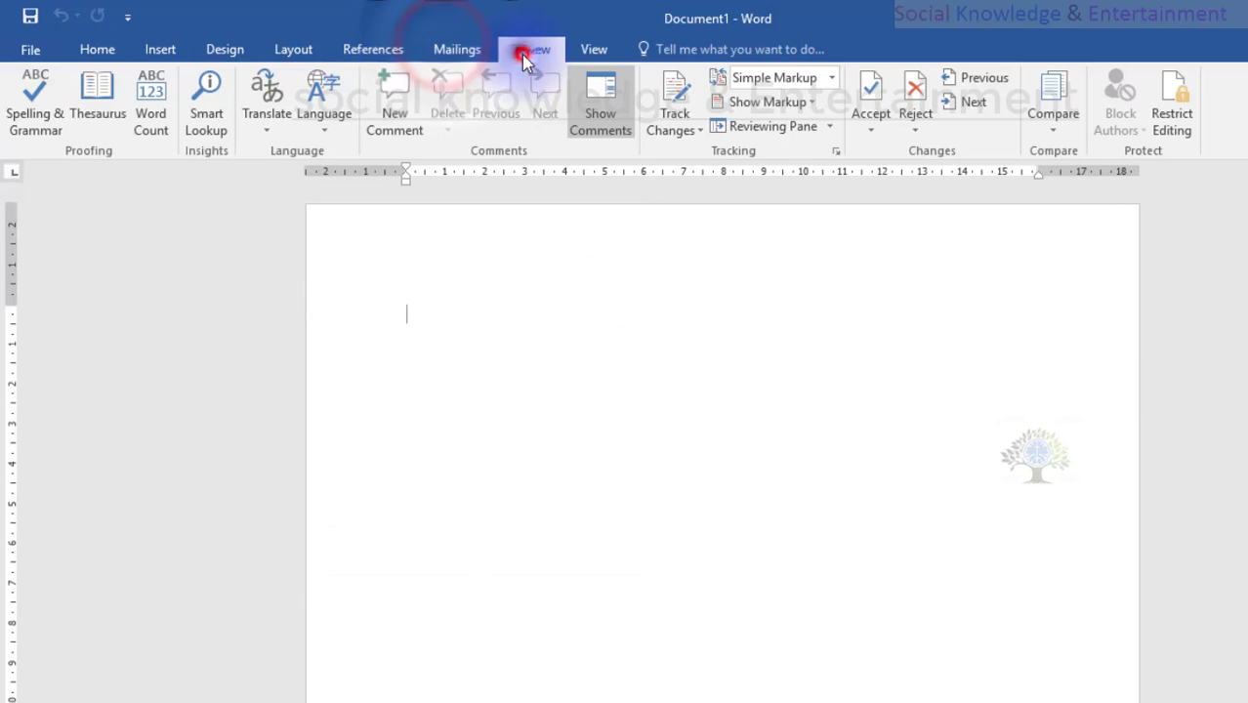
pyautogui.click(593, 50)
pyautogui.click(98, 49)
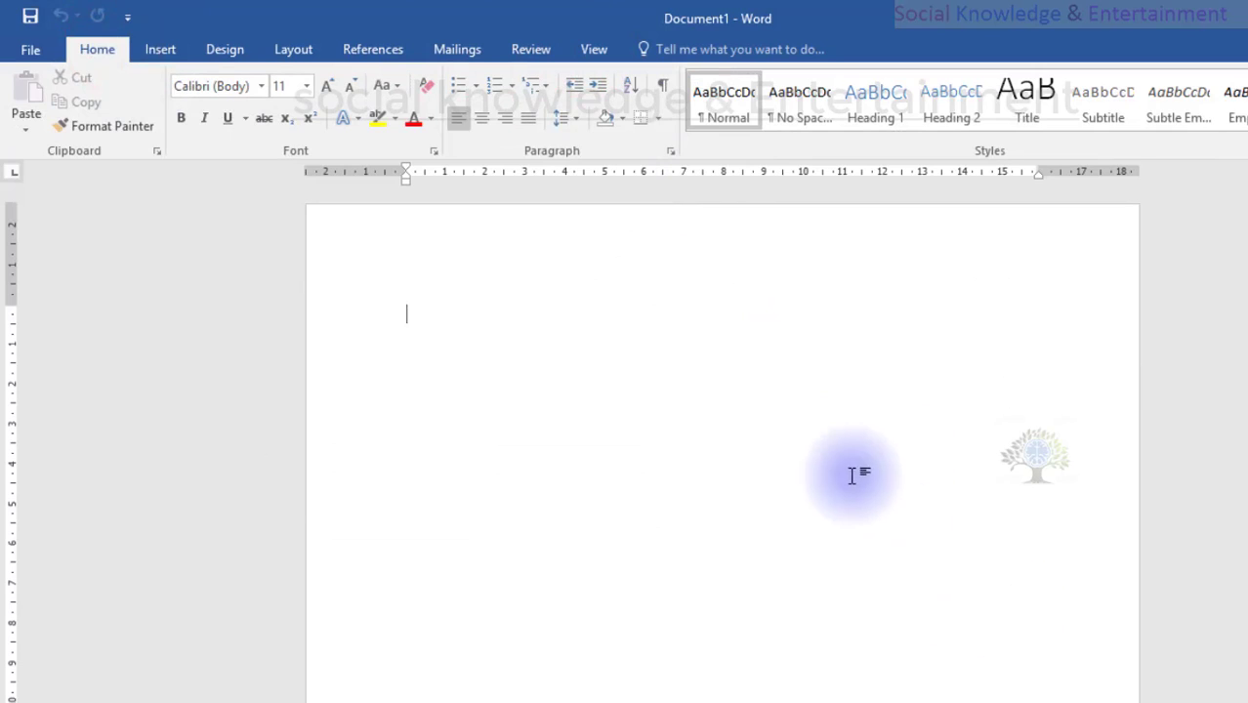
pyautogui.click(146, 50)
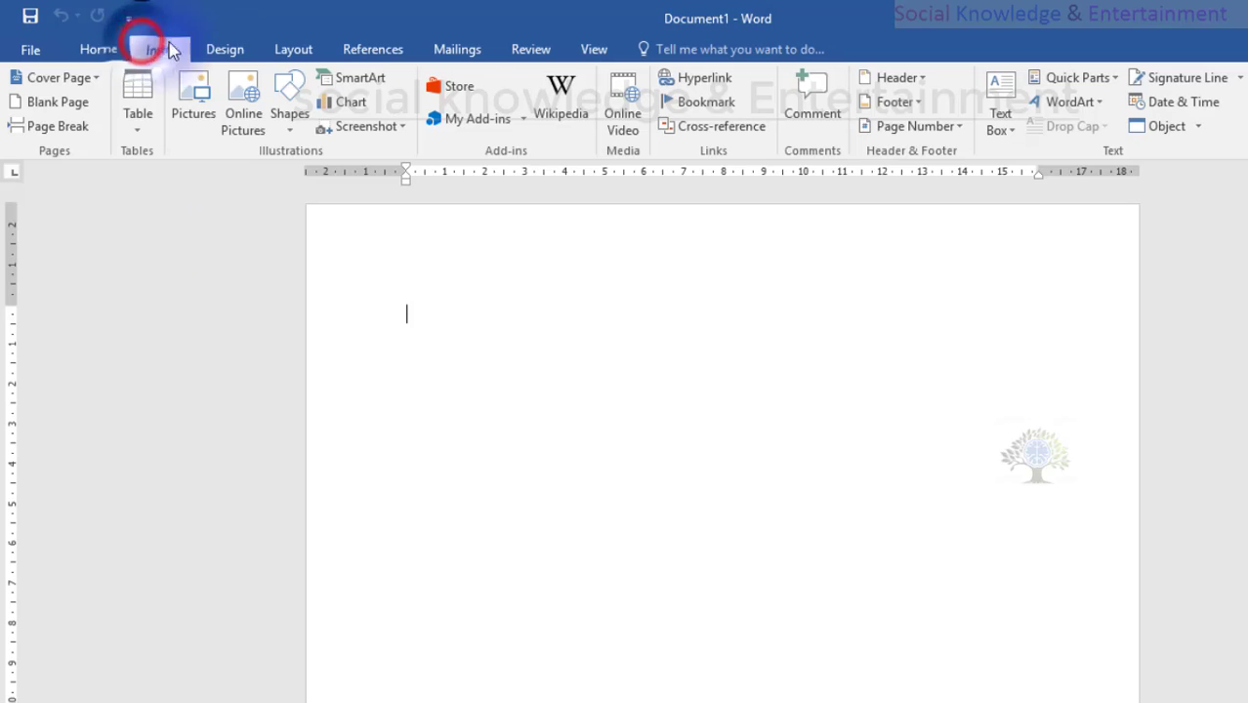
pyautogui.click(223, 49)
pyautogui.click(283, 49)
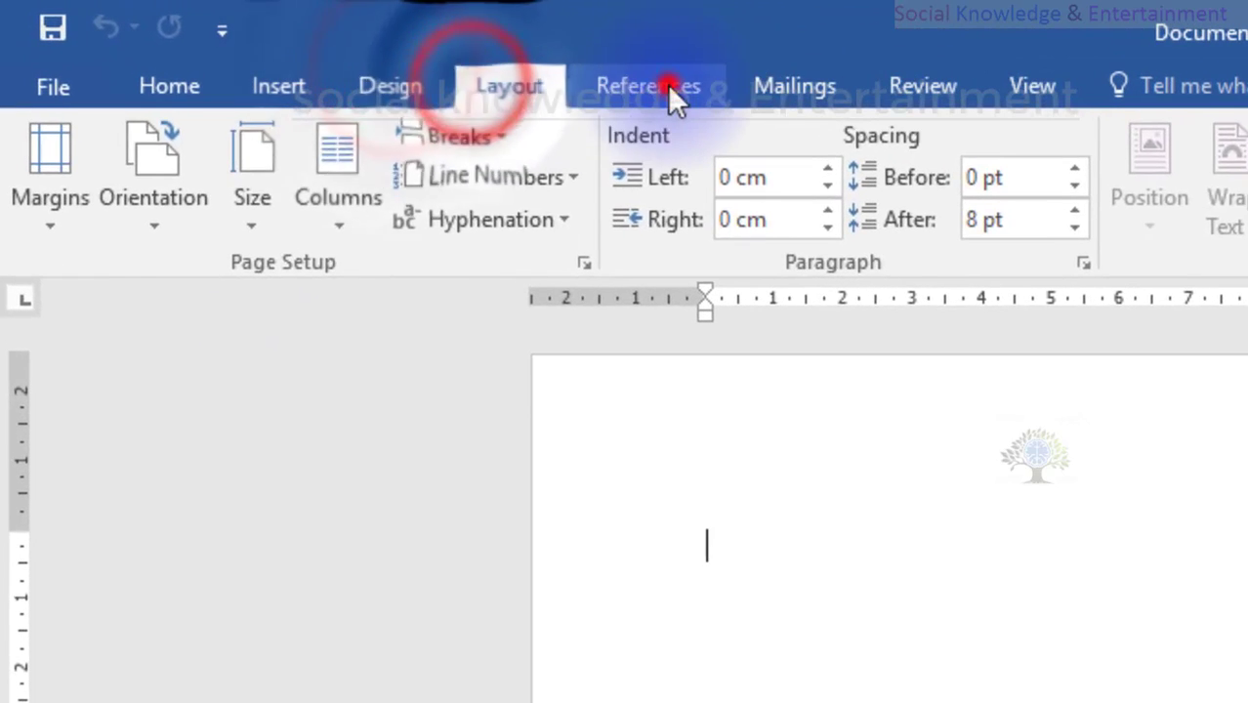
pyautogui.click(385, 48)
pyautogui.click(781, 99)
pyautogui.click(893, 99)
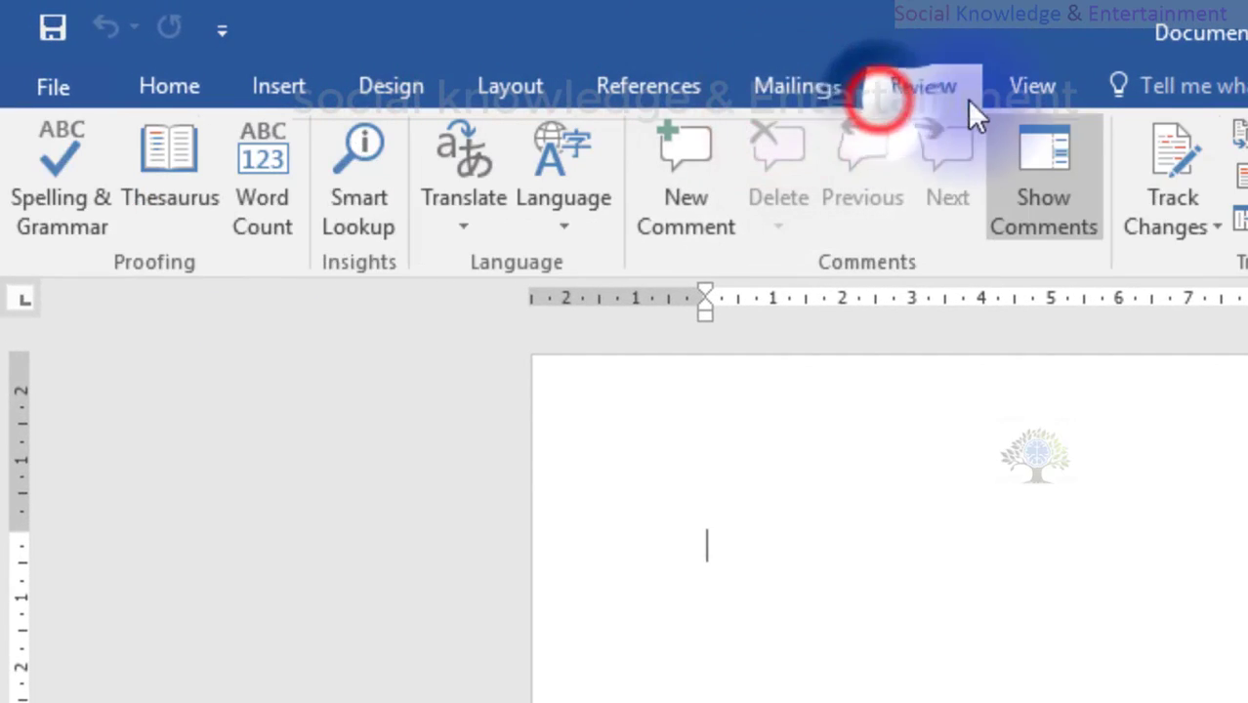
pyautogui.click(1018, 99)
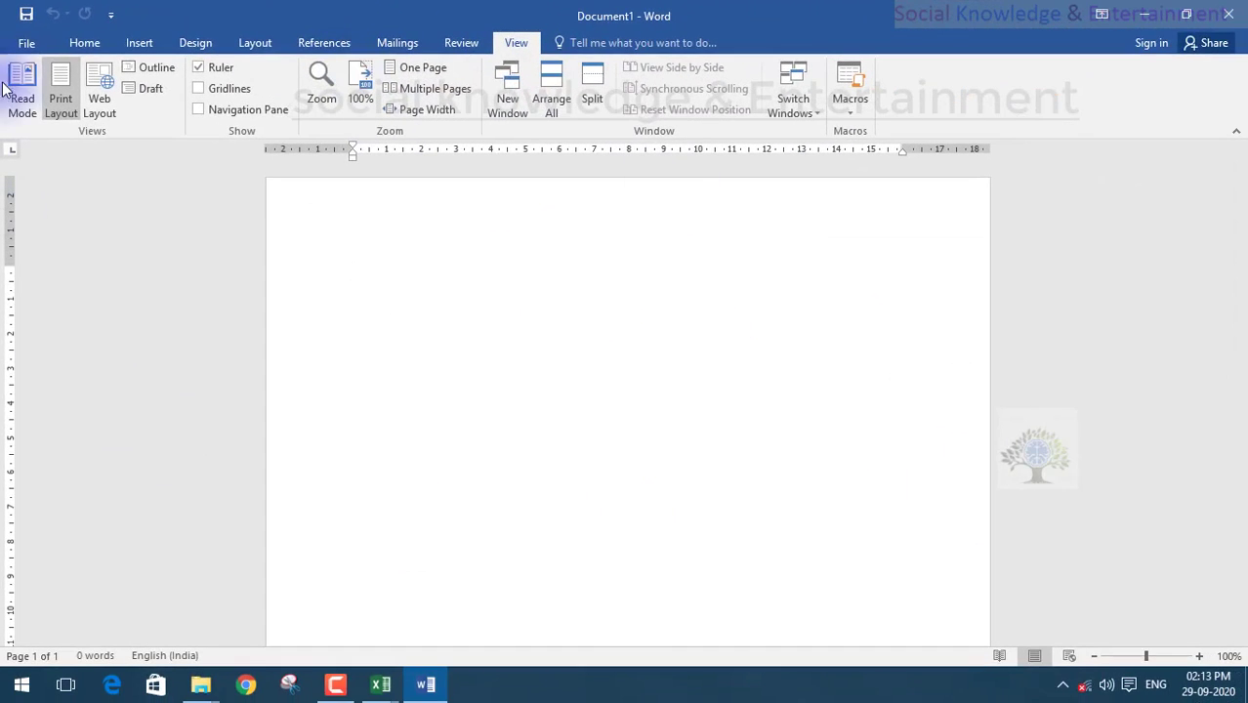
pyautogui.click(73, 46)
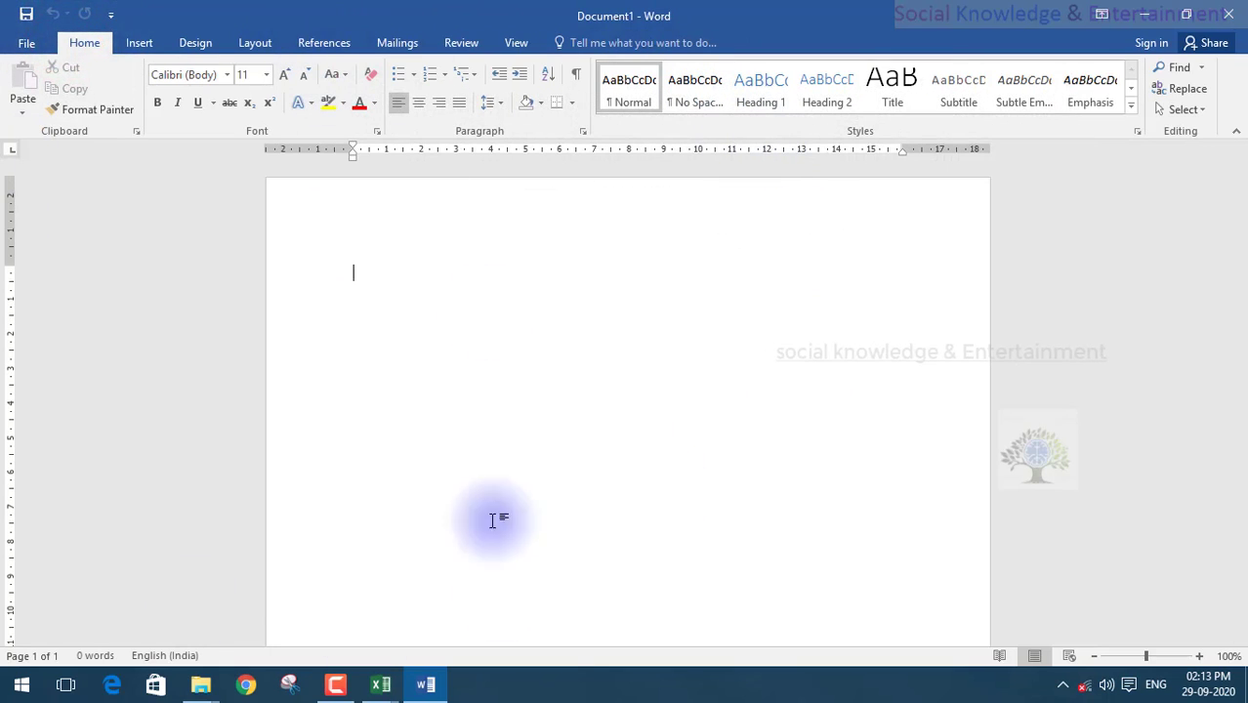
# Bring the student list to the front maximized, show the Home tools, and select D11 and D7.
pyautogui.moveTo(381, 683)
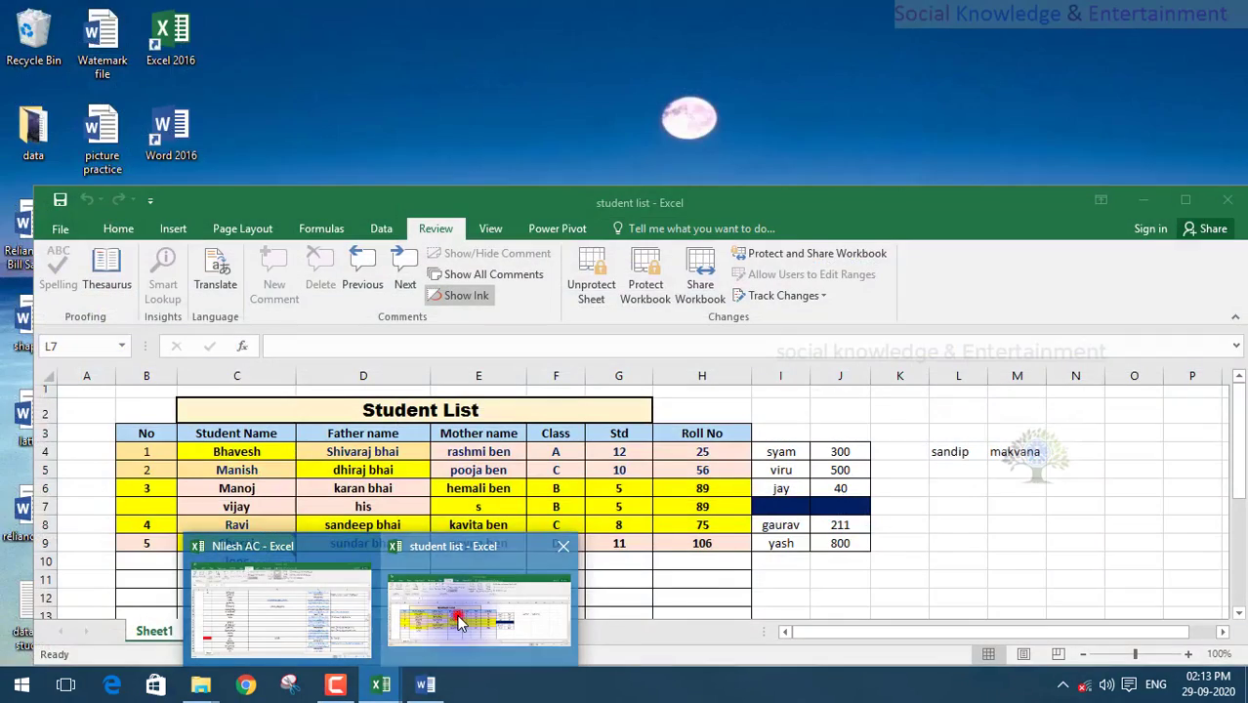
pyautogui.click(457, 615)
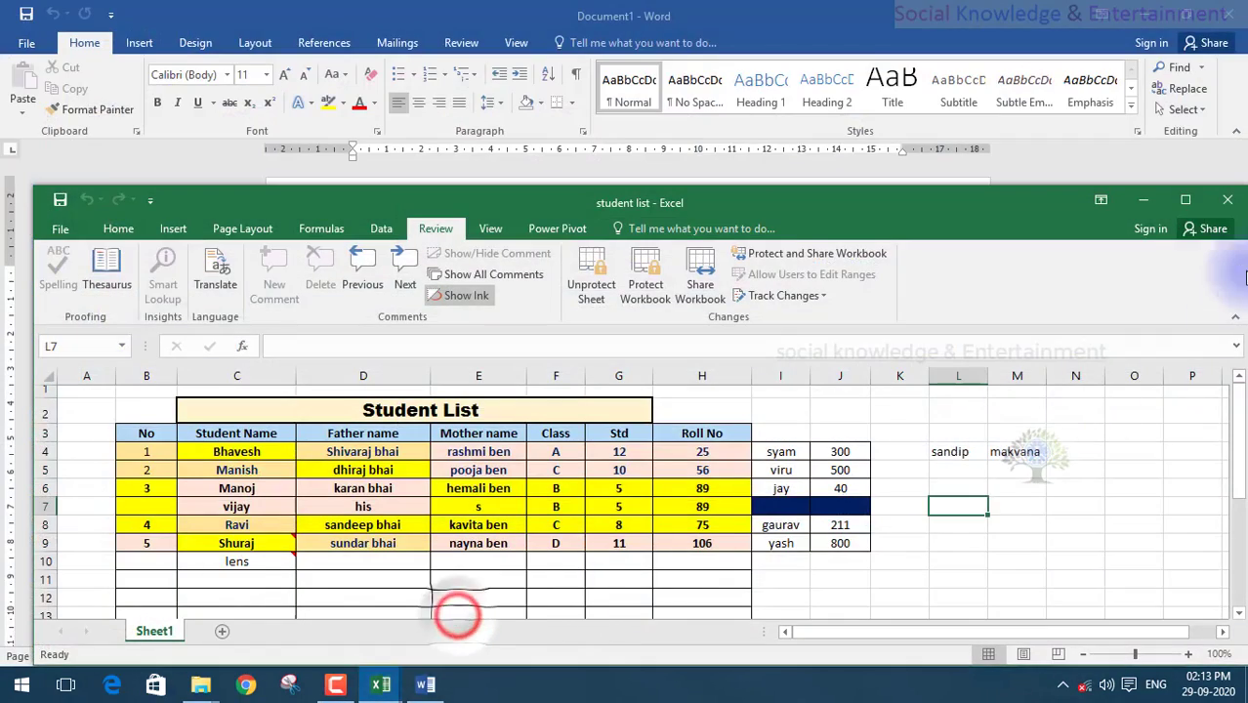
pyautogui.click(1186, 200)
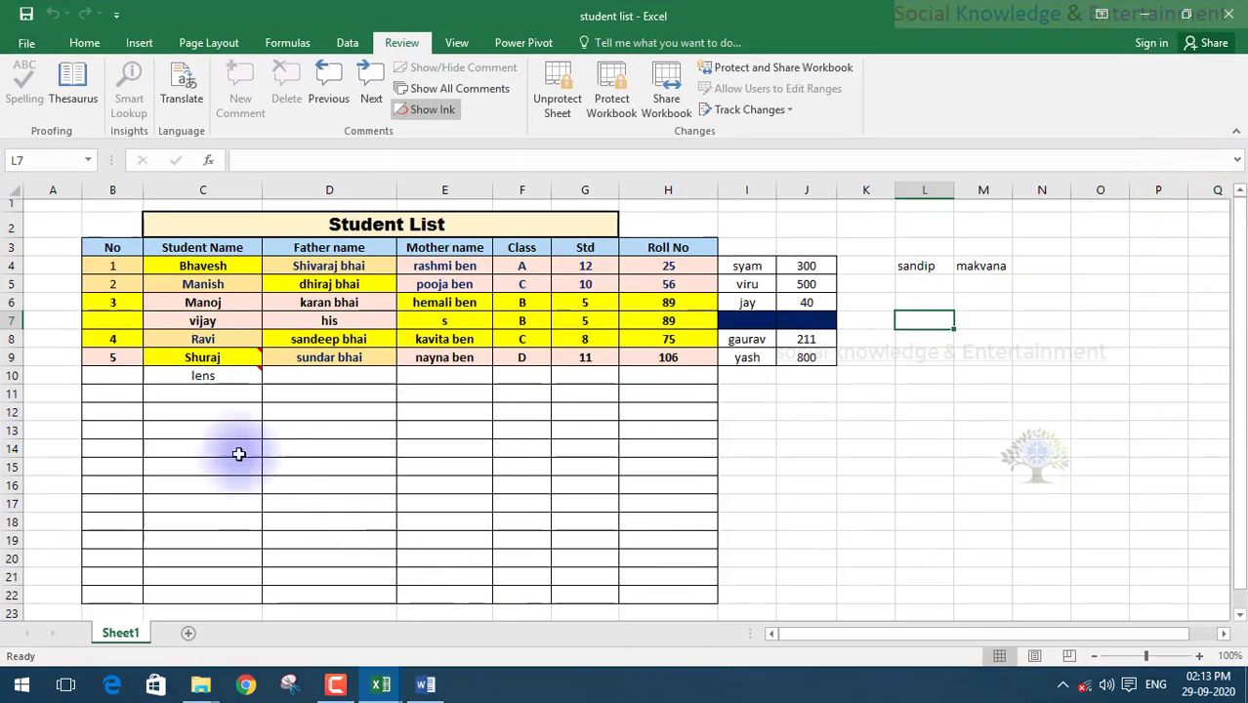
pyautogui.click(103, 45)
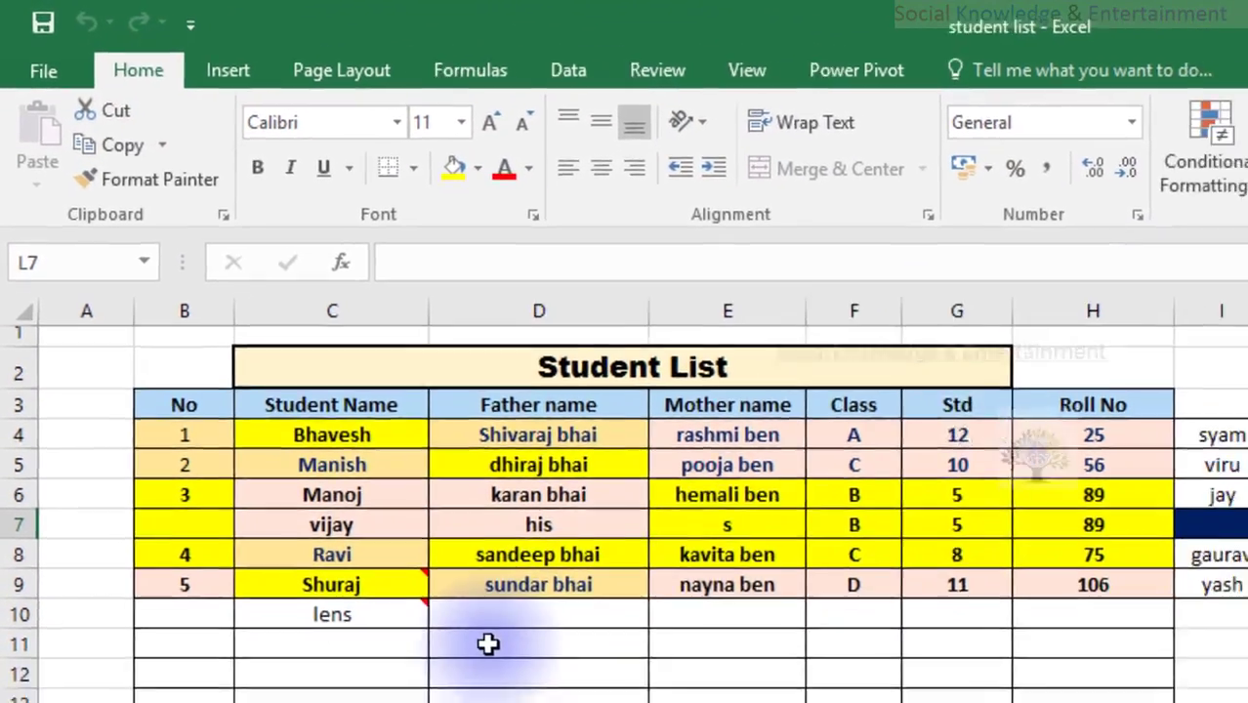
pyautogui.click(488, 644)
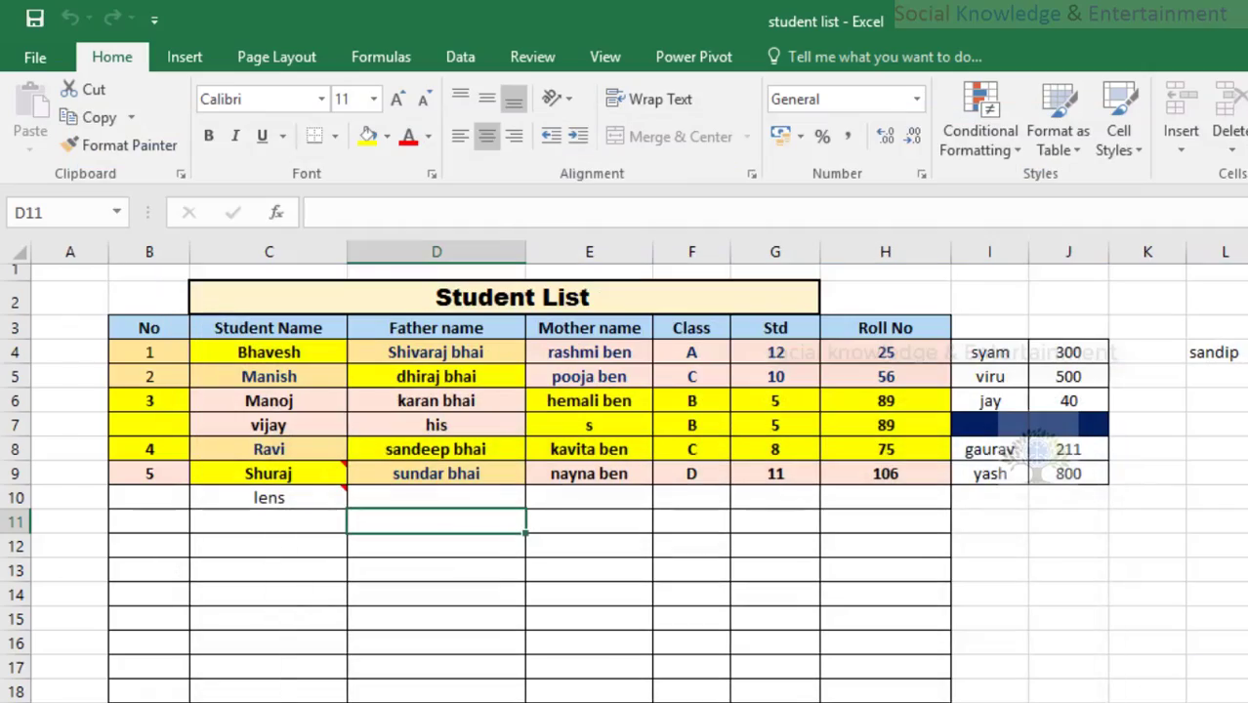
pyautogui.click(514, 416)
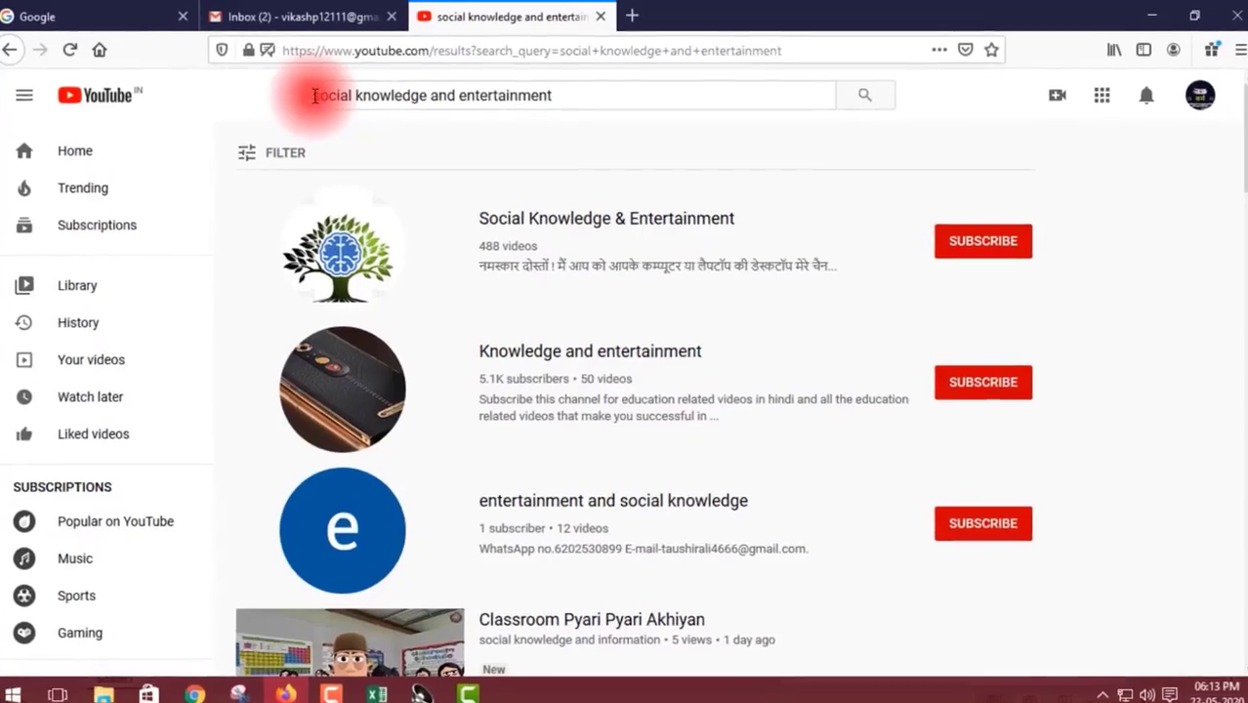
# Select the search text and open the Social Knowledge & Entertainment channel from the results.
pyautogui.moveTo(309, 98); pyautogui.dragTo(568, 97)
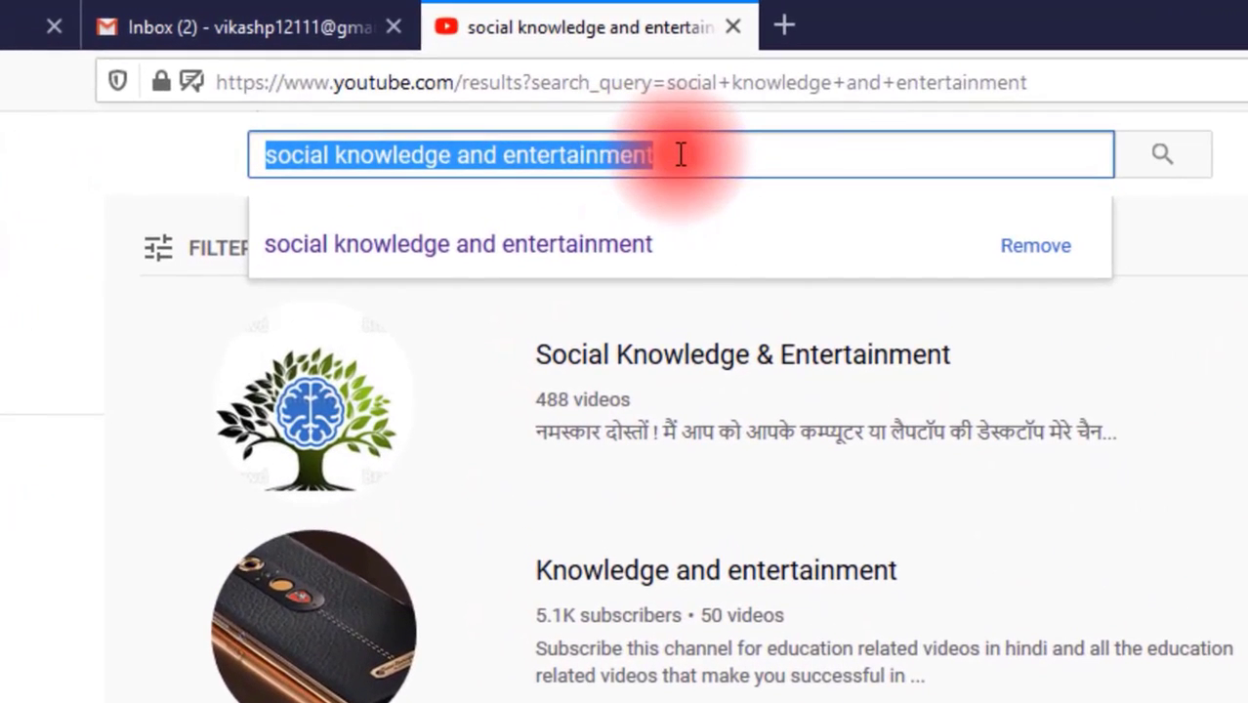
pyautogui.moveTo(680, 155); pyautogui.dragTo(223, 154)
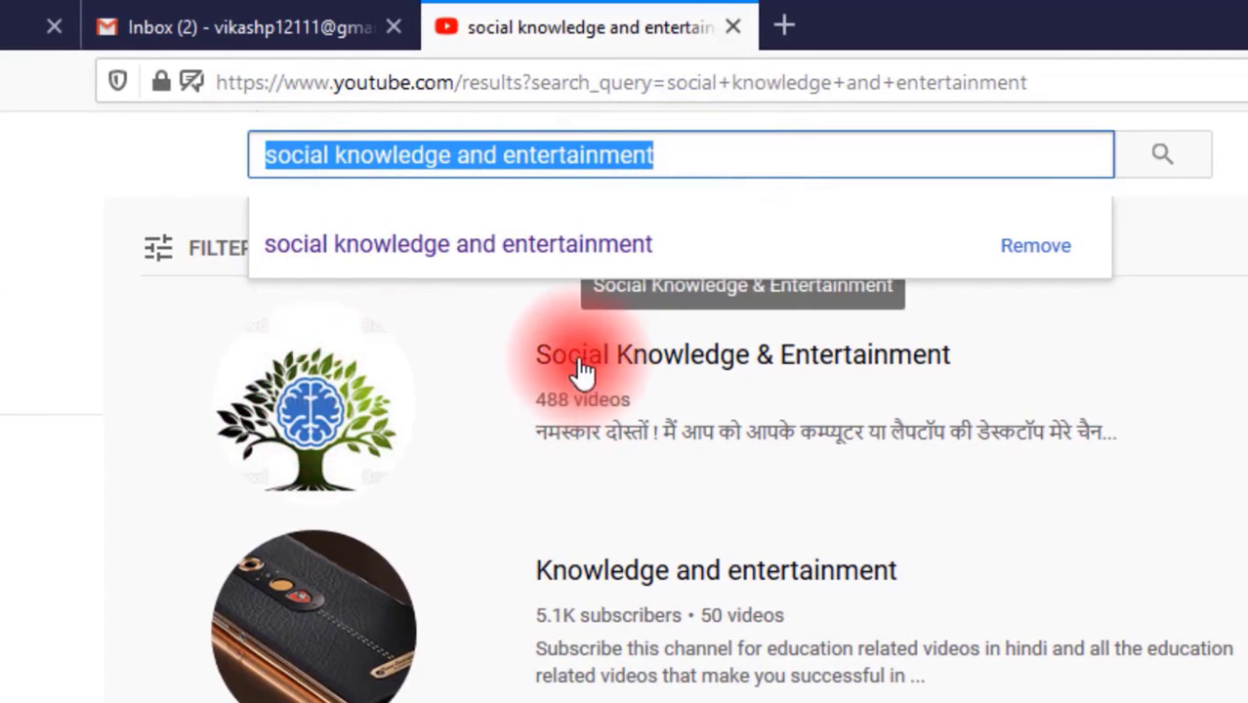
pyautogui.click(403, 374)
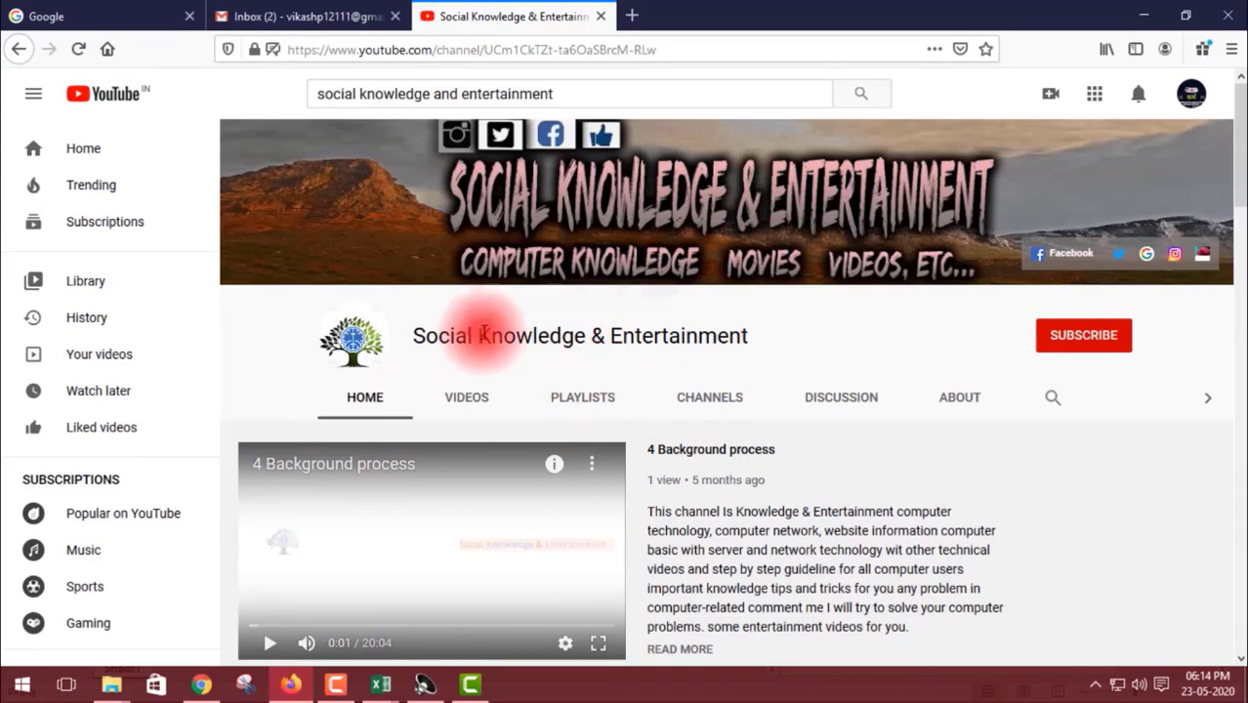
# Subscribe to the channel and set its notification bell to All.
pyautogui.scroll(-2, 518, 315)
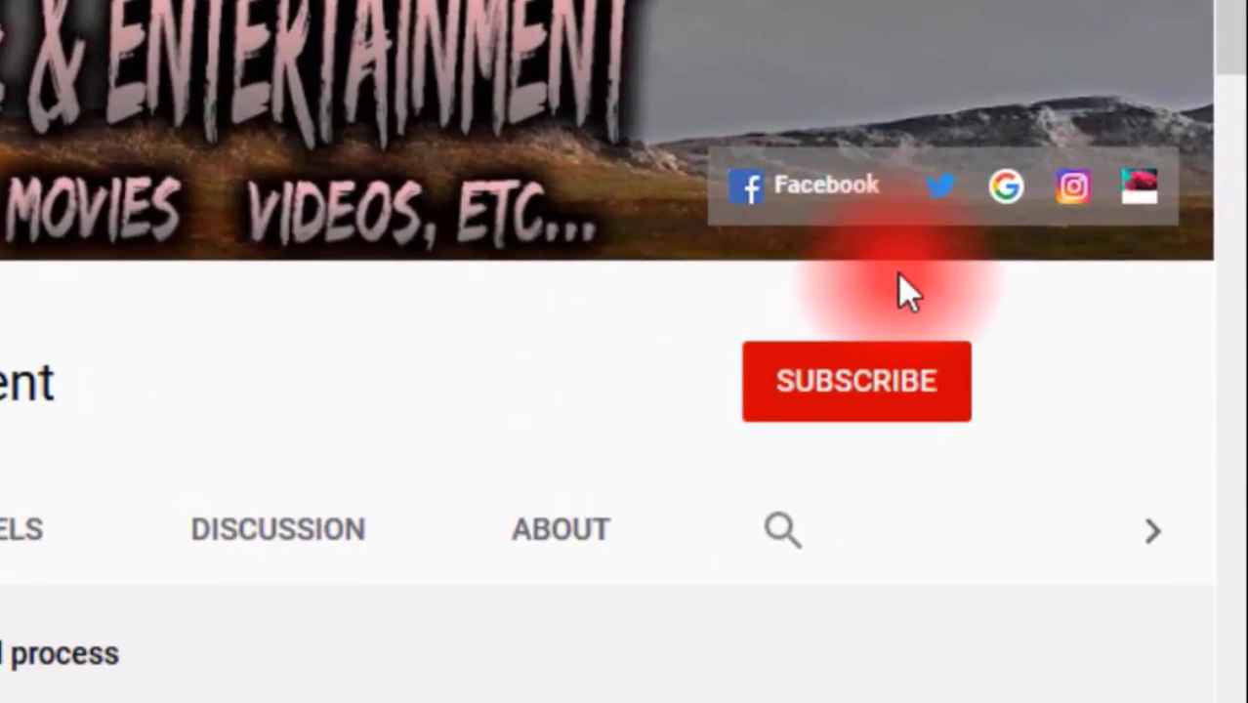
pyautogui.click(894, 401)
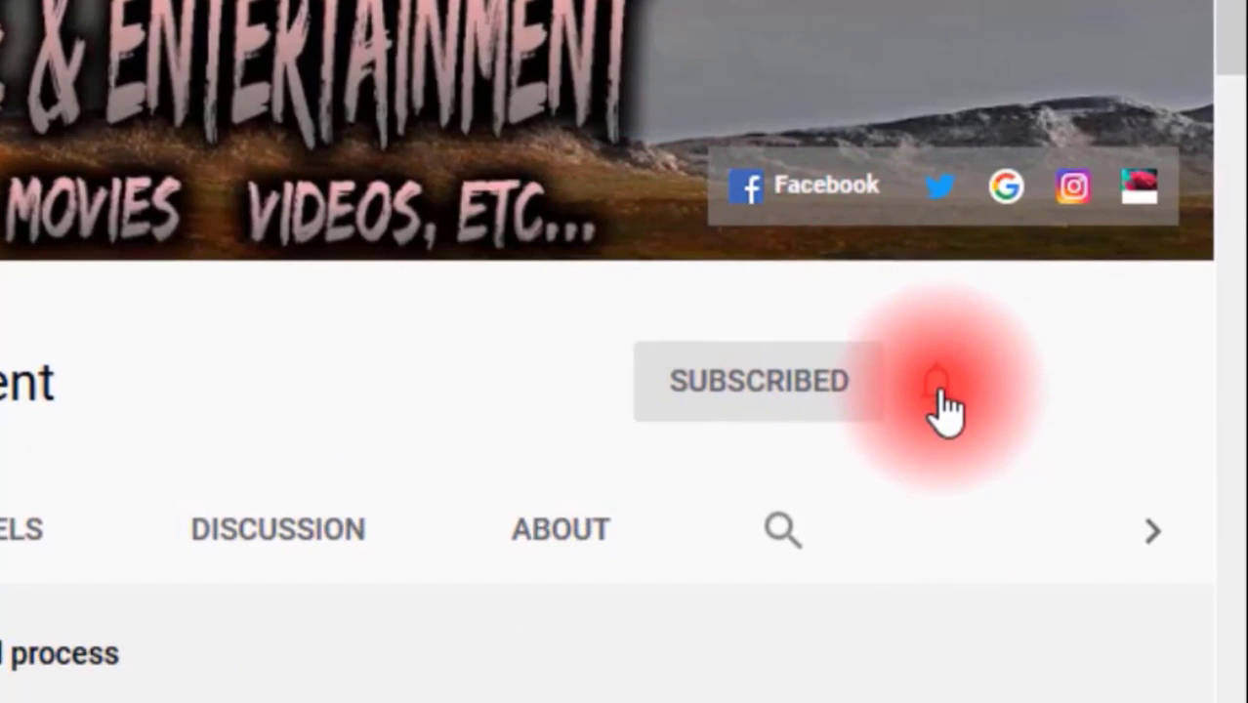
pyautogui.click(936, 390)
pyautogui.click(848, 493)
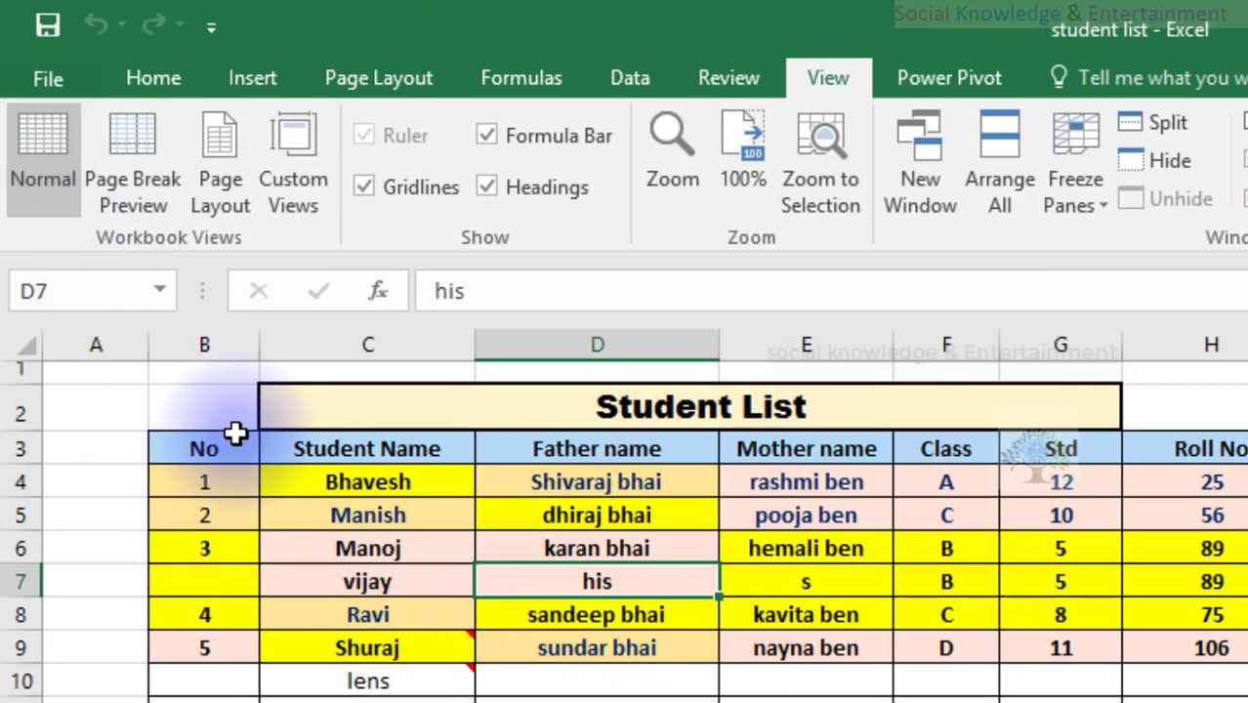
# Select the student table, ending with the range A2:N19.
pyautogui.moveTo(236, 434); pyautogui.dragTo(1191, 662)
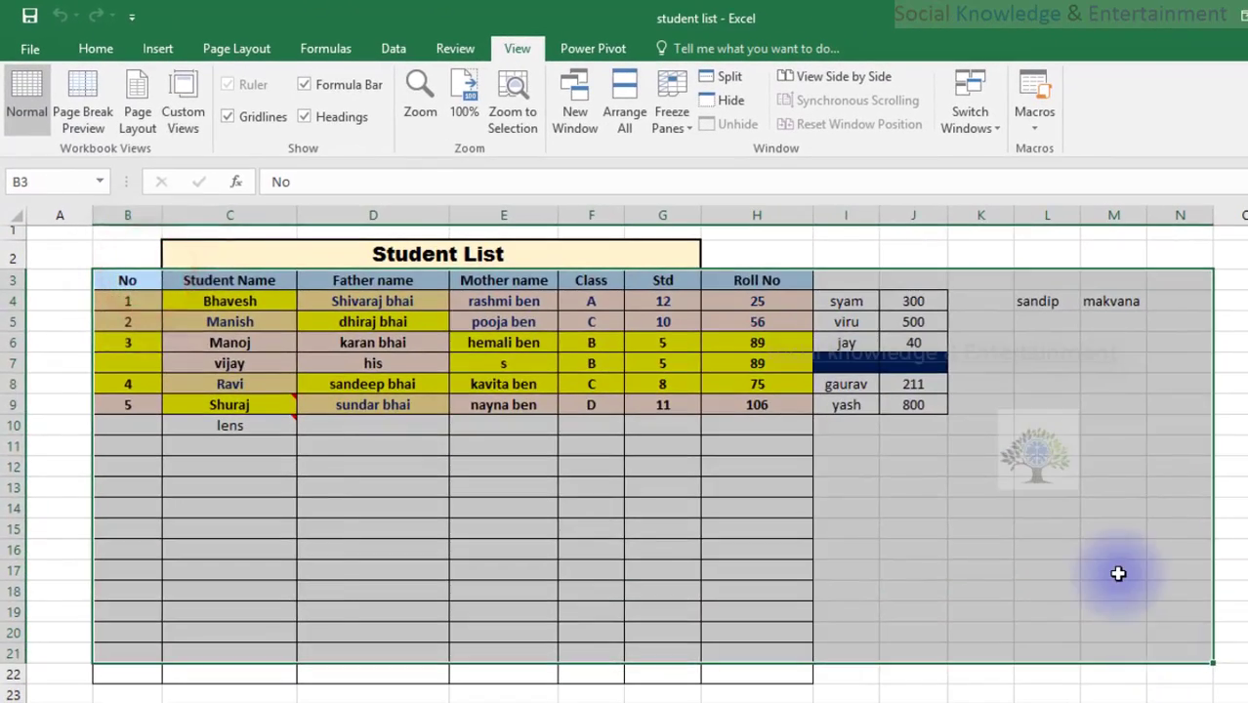
pyautogui.click(1118, 573)
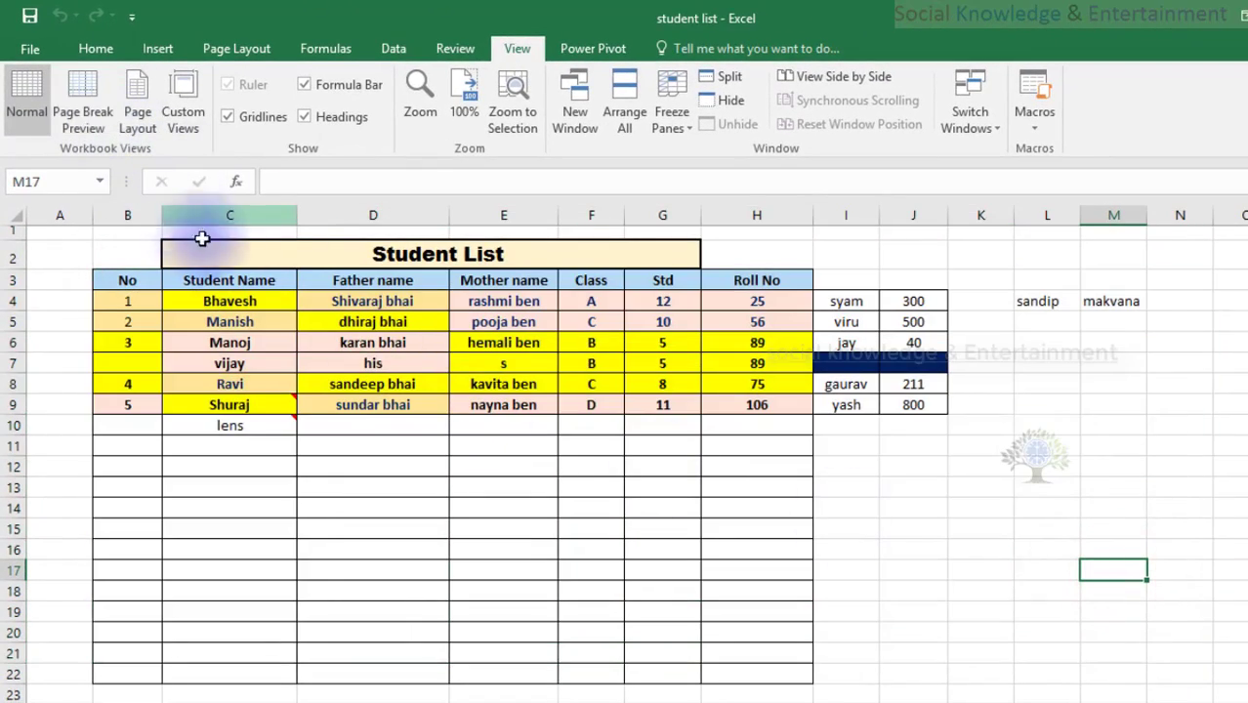
pyautogui.click(256, 258)
pyautogui.moveTo(90, 255); pyautogui.dragTo(1153, 606)
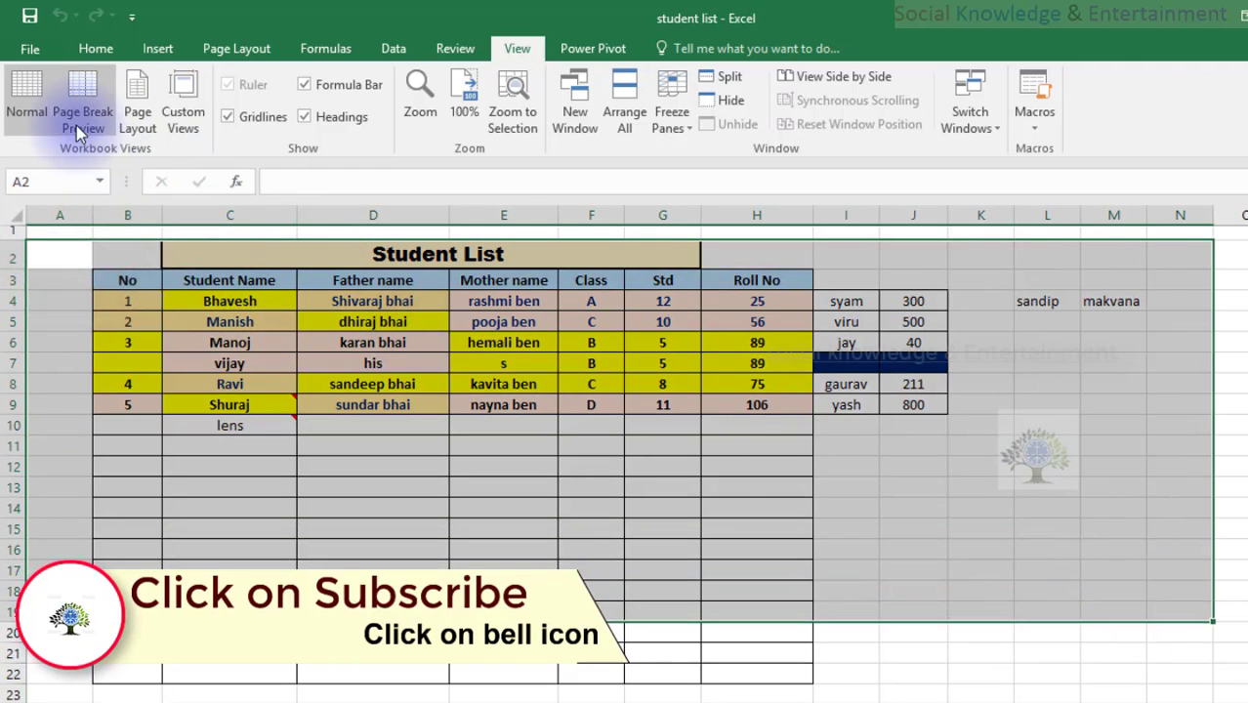
# Preview the page breaks, then switch to Page Layout view and scroll to the header area.
pyautogui.click(76, 125)
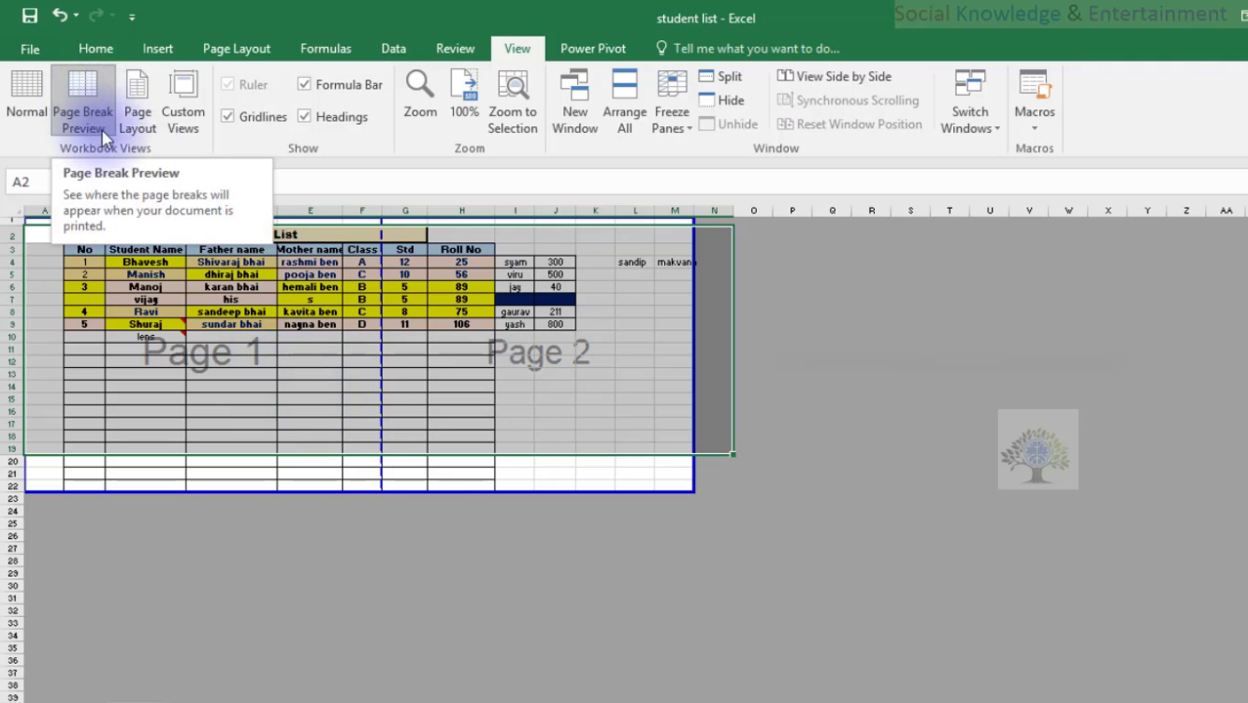
pyautogui.click(119, 128)
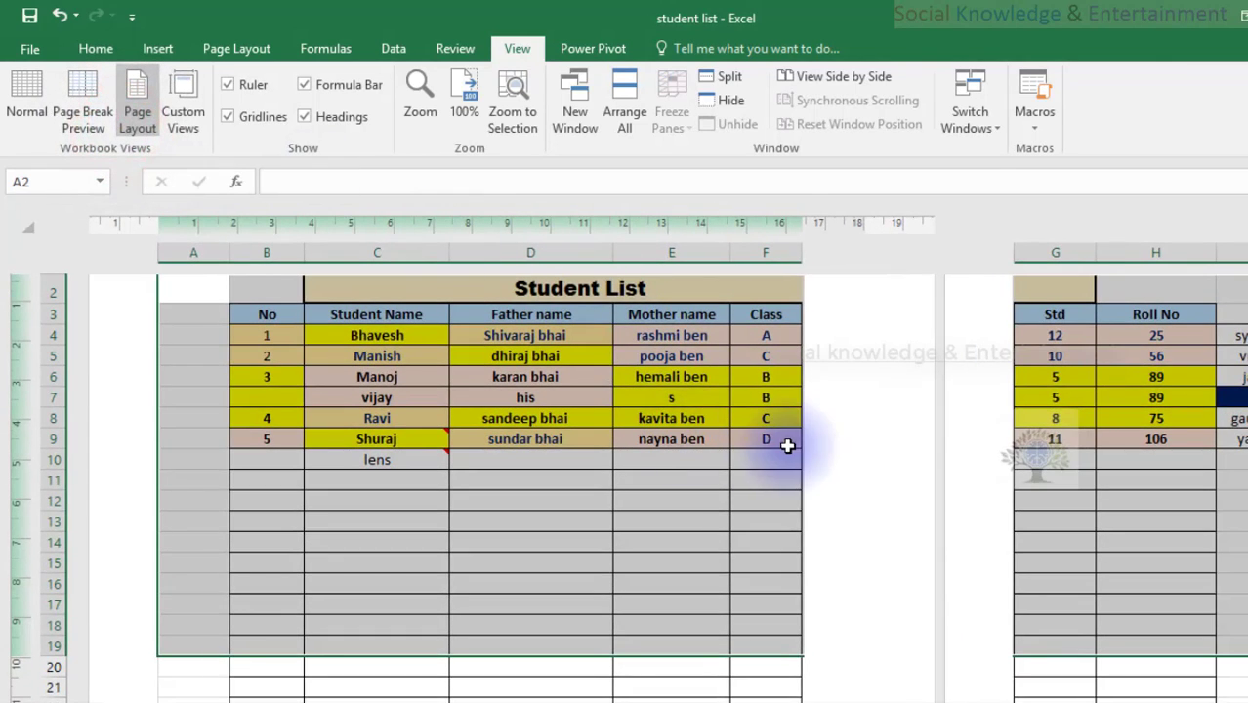
pyautogui.scroll(-1, 788, 446)
pyautogui.scroll(-4, 787, 447)
pyautogui.scroll(4, 788, 447)
pyautogui.scroll(2, 790, 447)
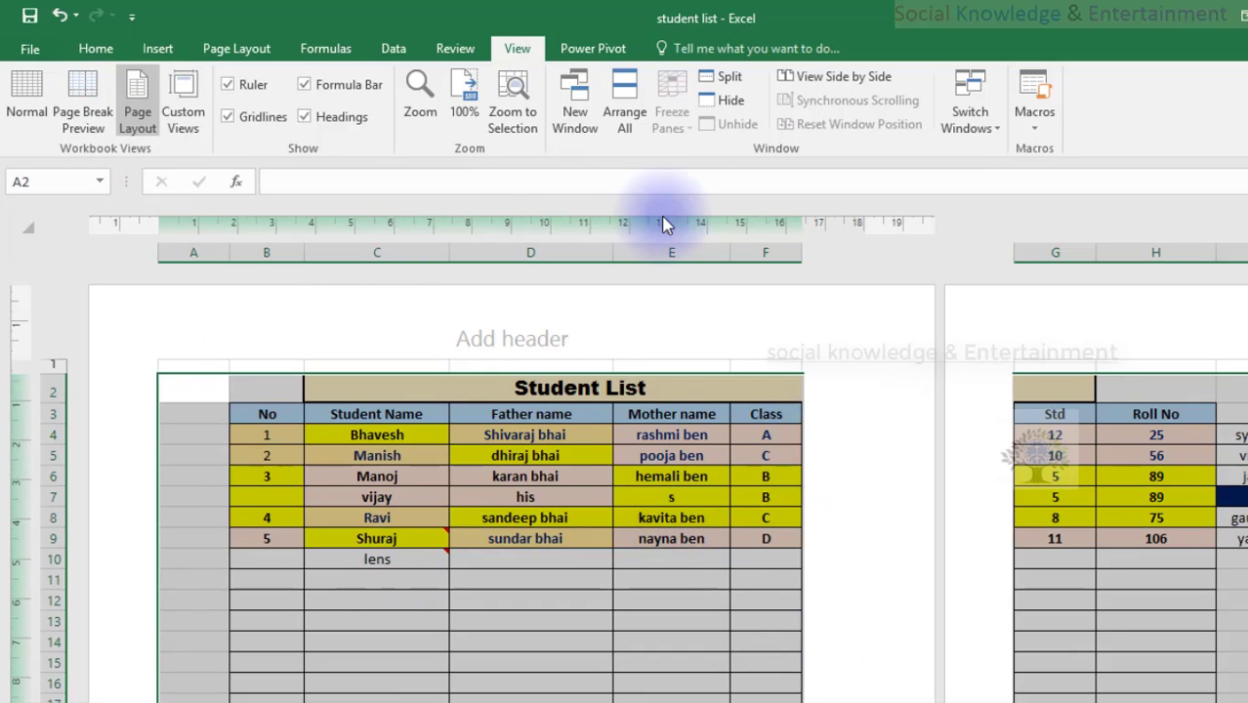
# Add a custom view named 'ss' with both include options kept ticked.
pyautogui.click(205, 90)
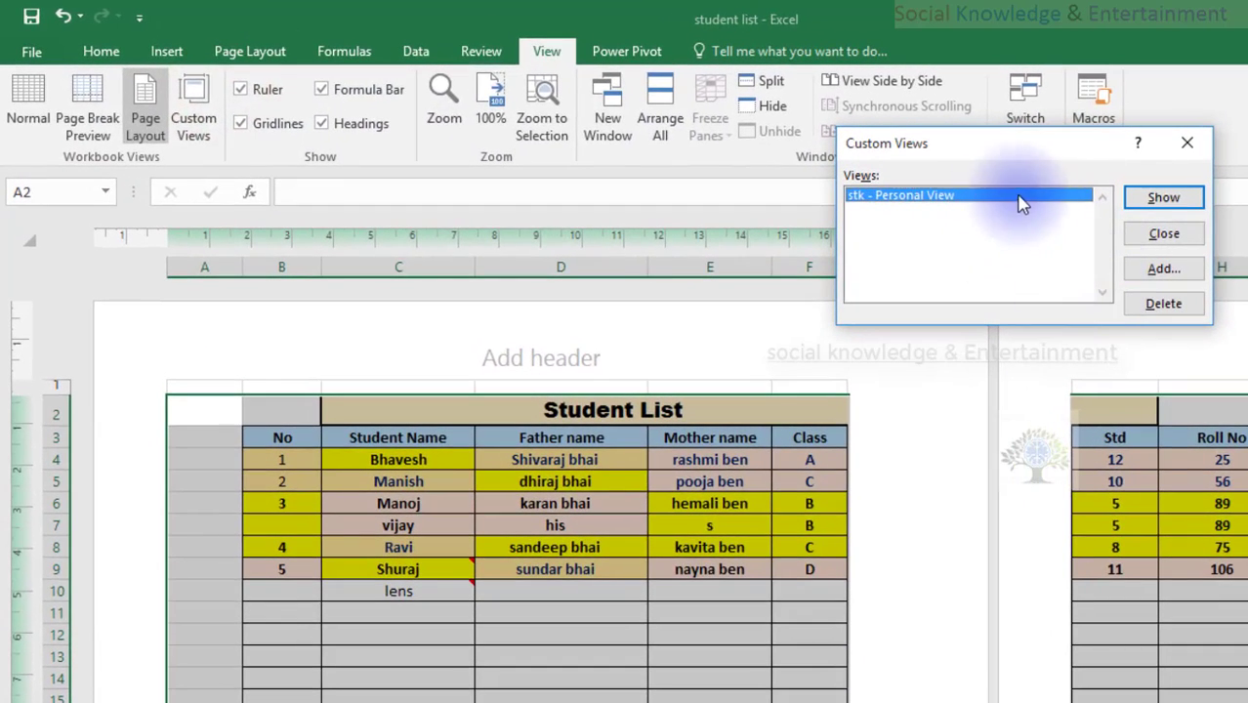
pyautogui.click(1145, 274)
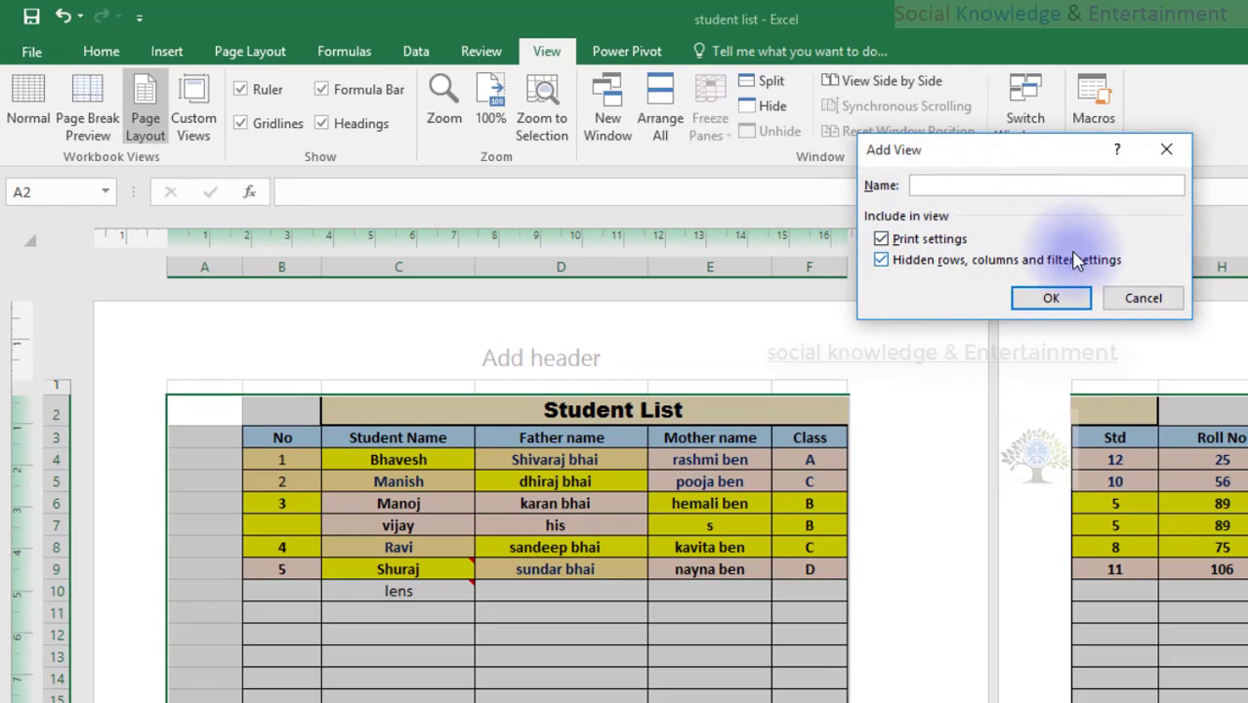
pyautogui.write('ss')
pyautogui.press('Return')
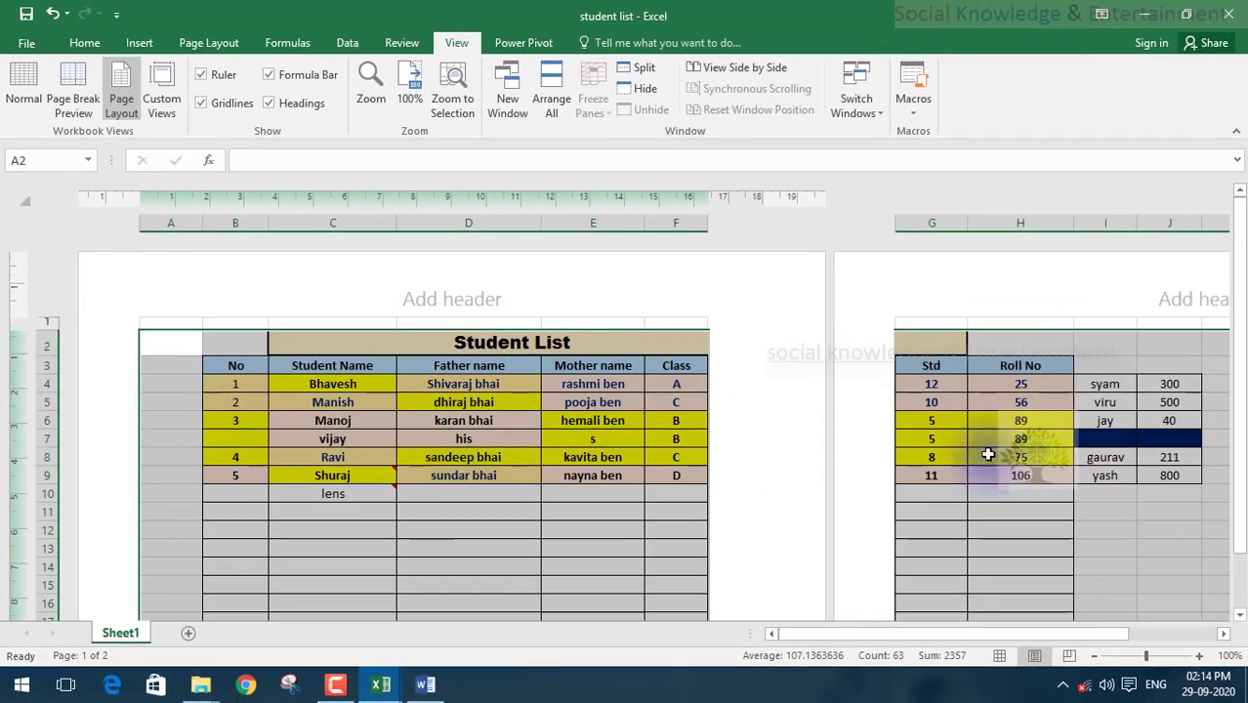
# Return the sheet to Normal view, then toggle gridlines and the formula bar off and back on.
pyautogui.click(24, 93)
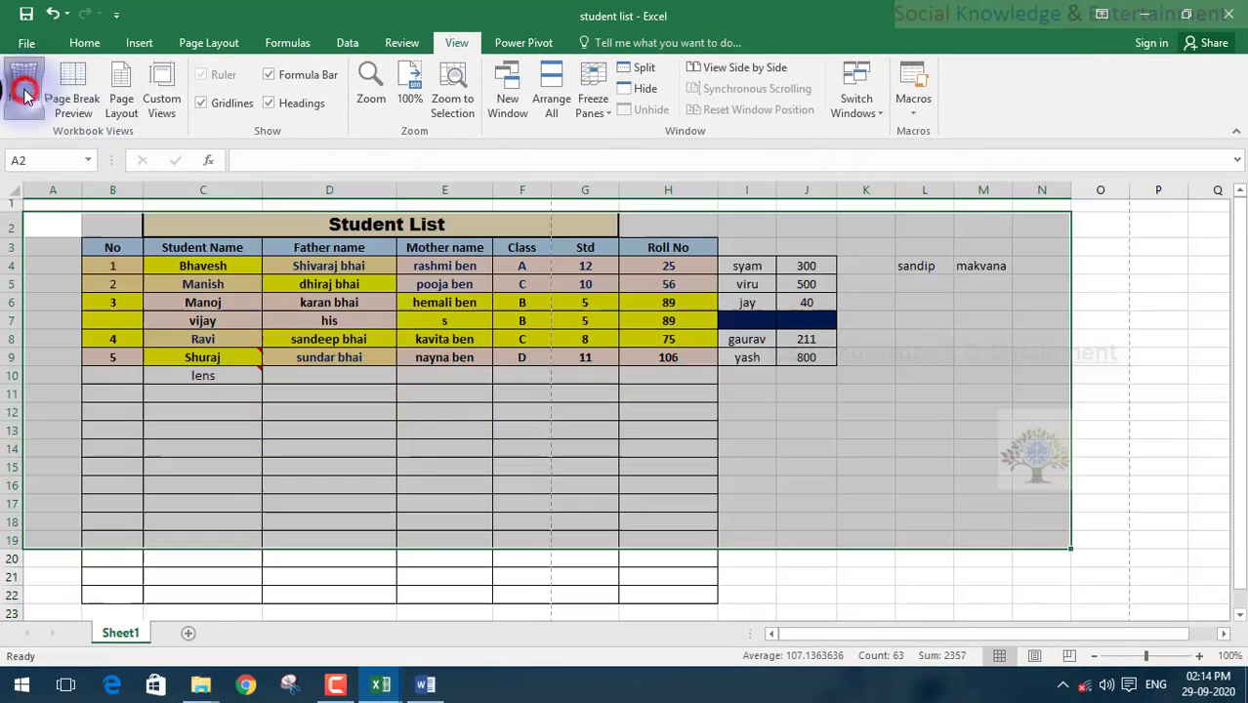
pyautogui.click(471, 430)
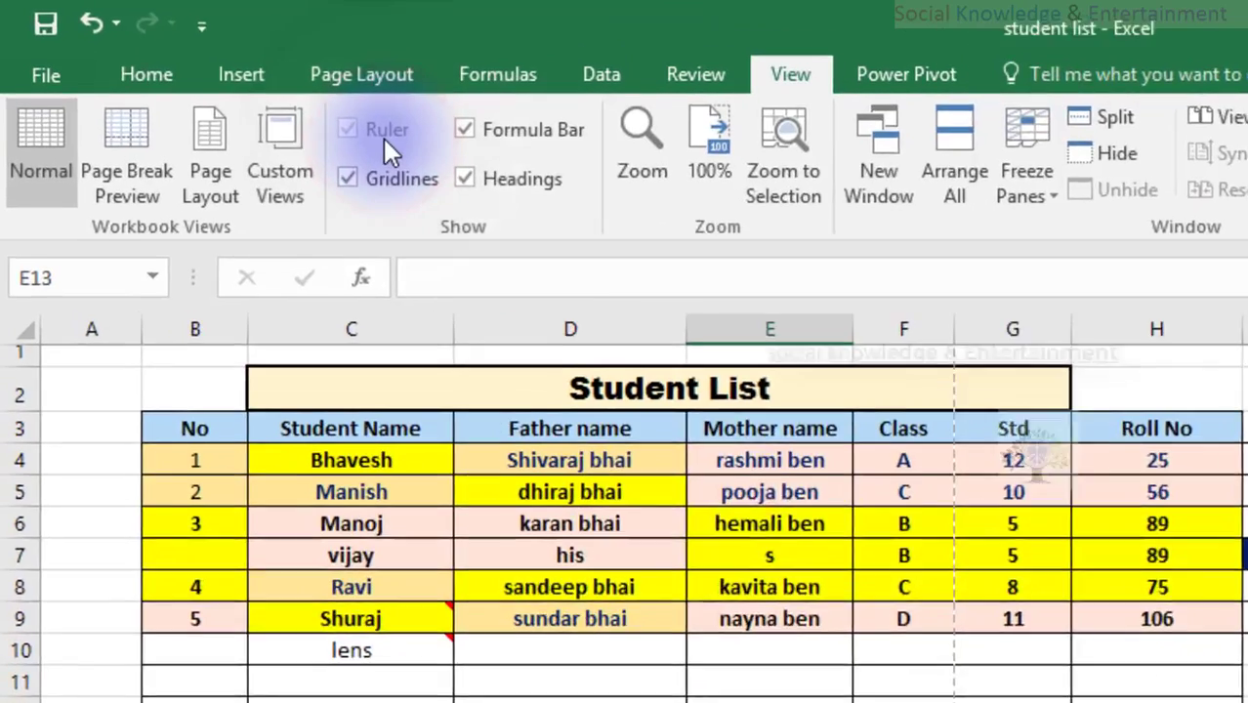
pyautogui.click(383, 174)
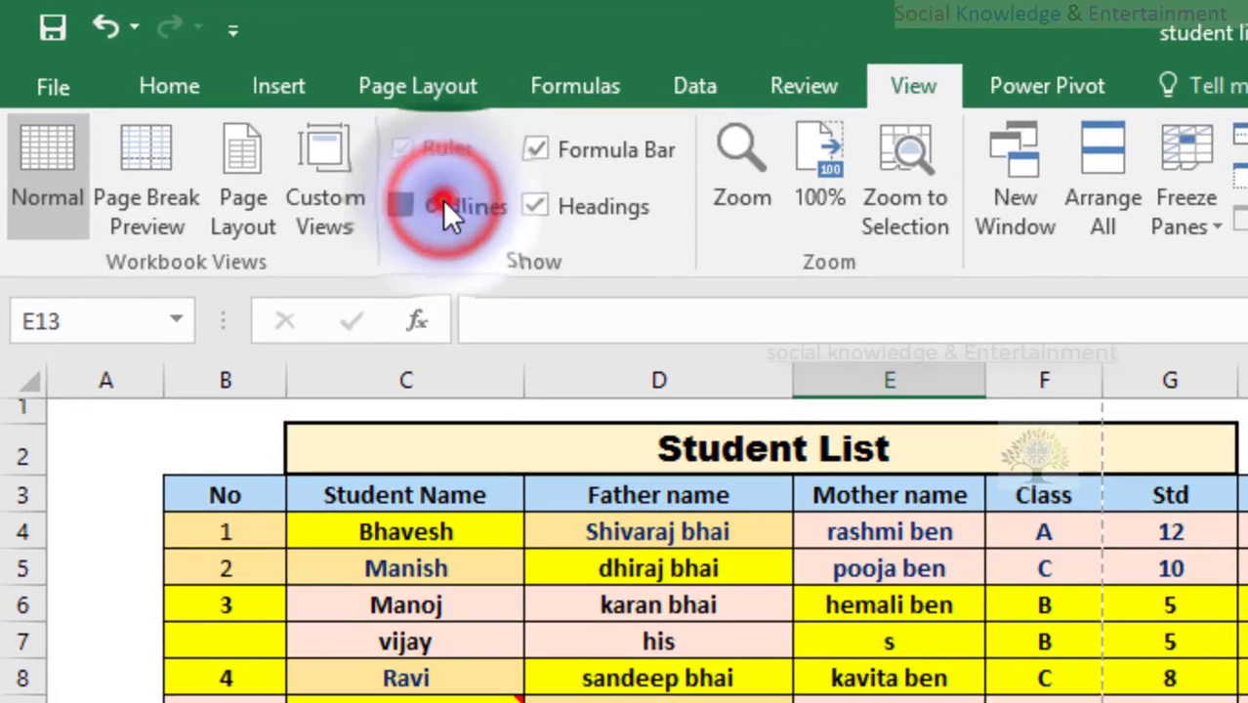
pyautogui.click(445, 207)
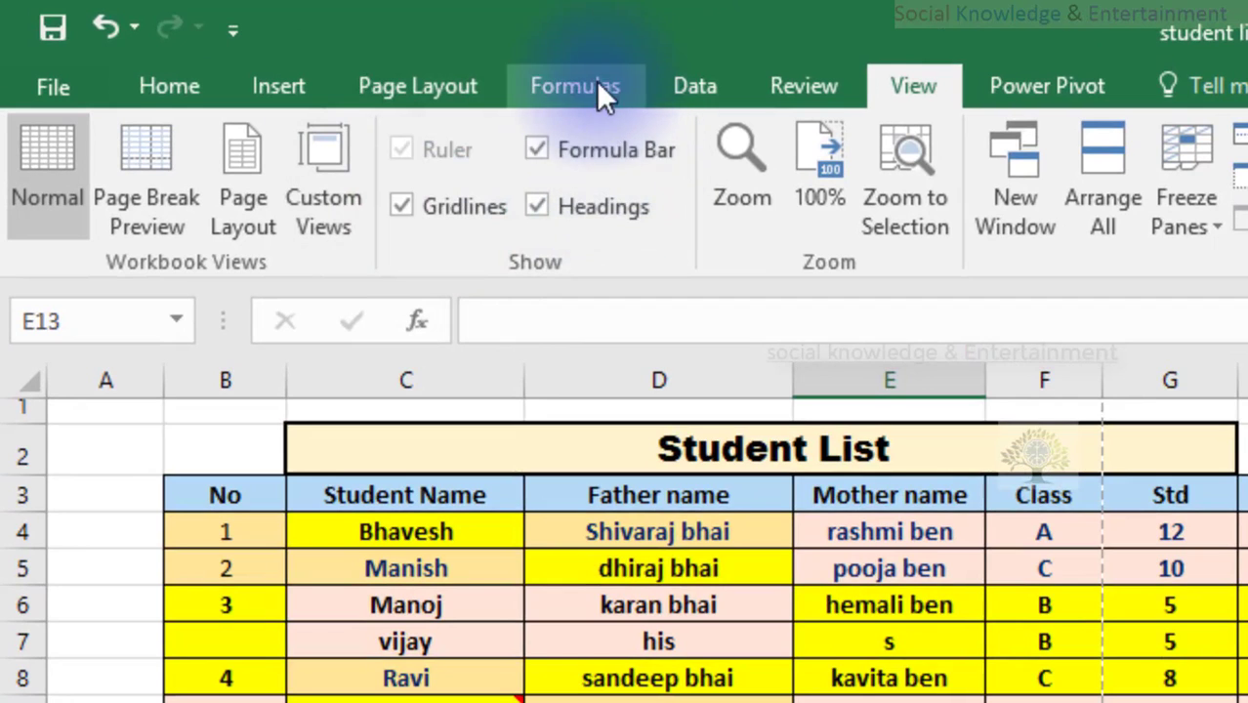
pyautogui.click(606, 145)
pyautogui.click(606, 144)
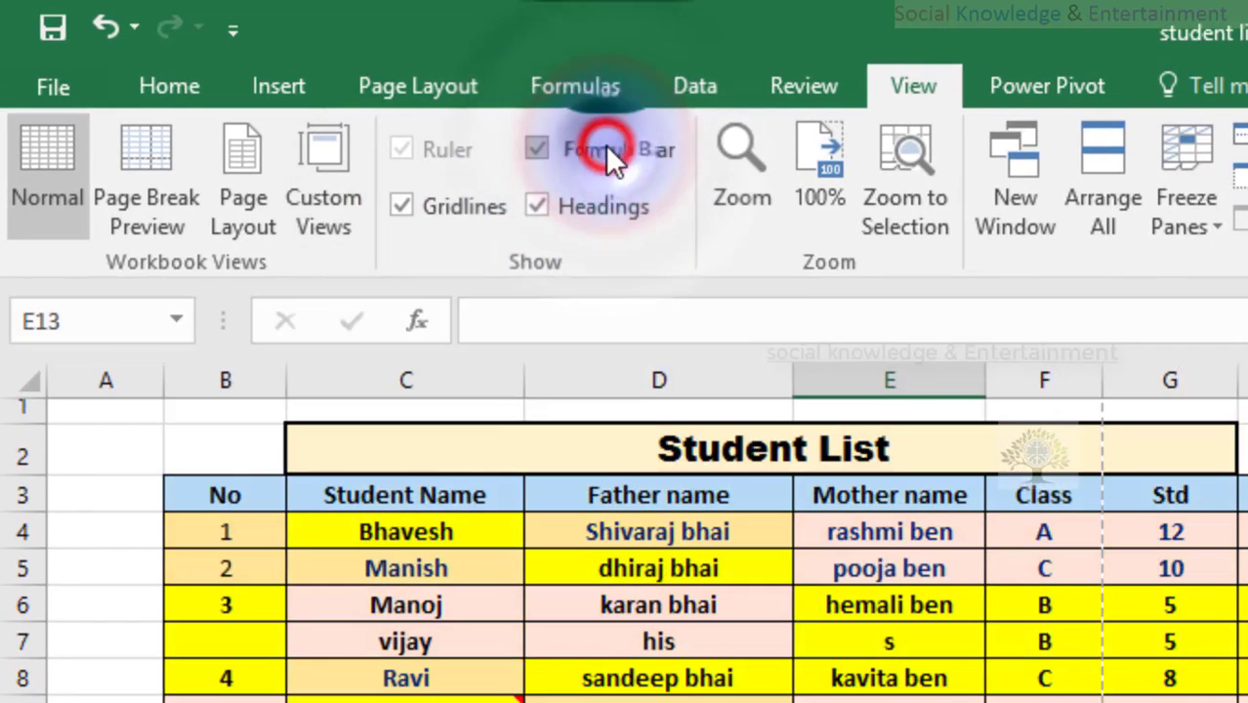
pyautogui.click(605, 150)
pyautogui.click(605, 149)
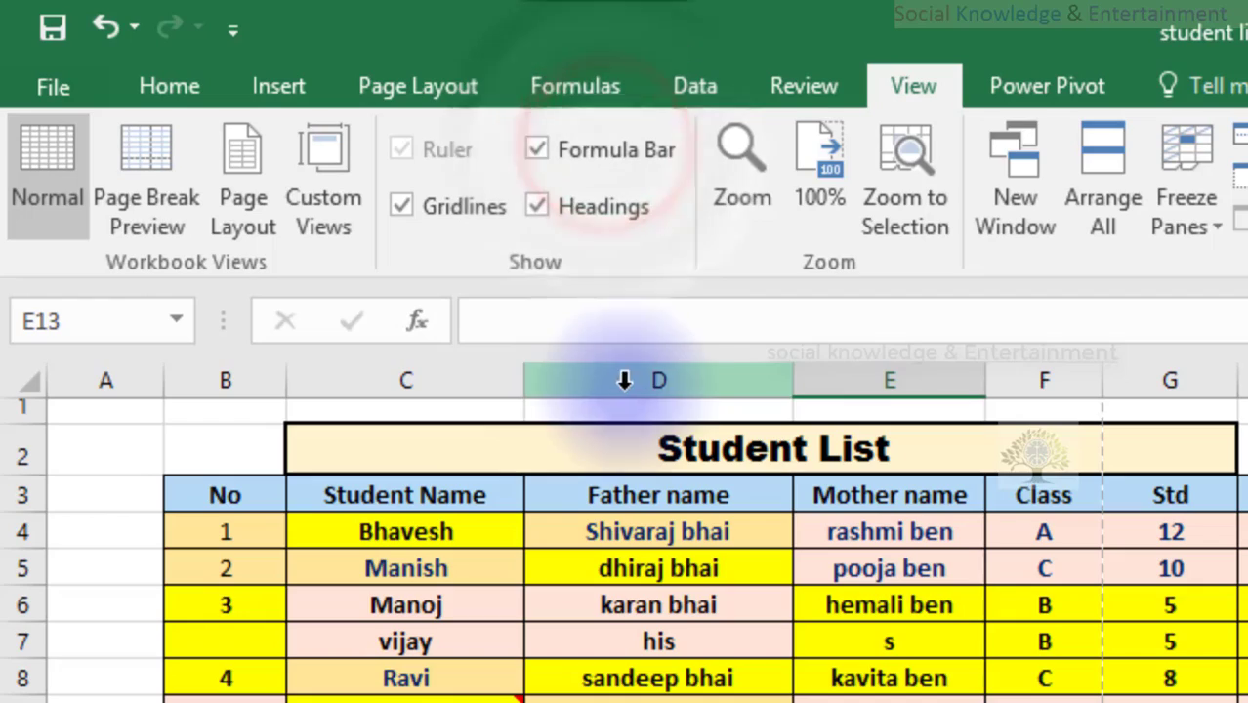
# Try editing a cell and inserting a function into D7, dismissing each protected-sheet warning, then bring up Zoom.
pyautogui.click(1216, 342)
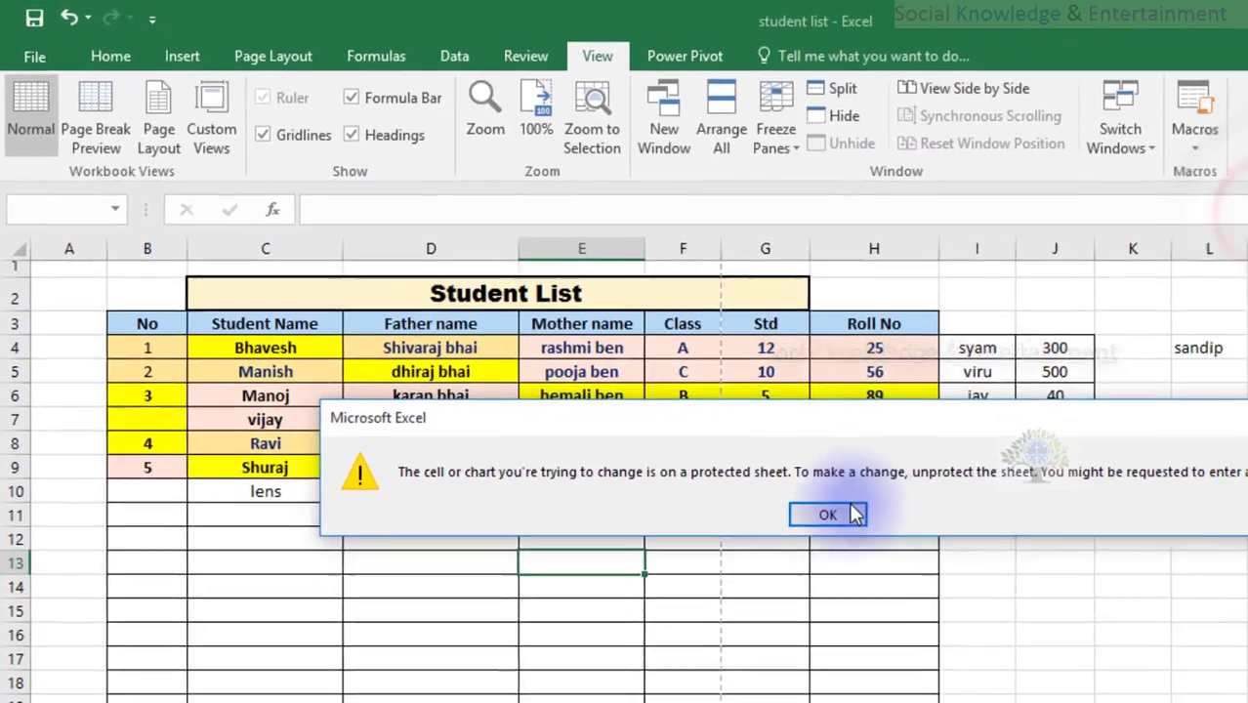
pyautogui.click(818, 515)
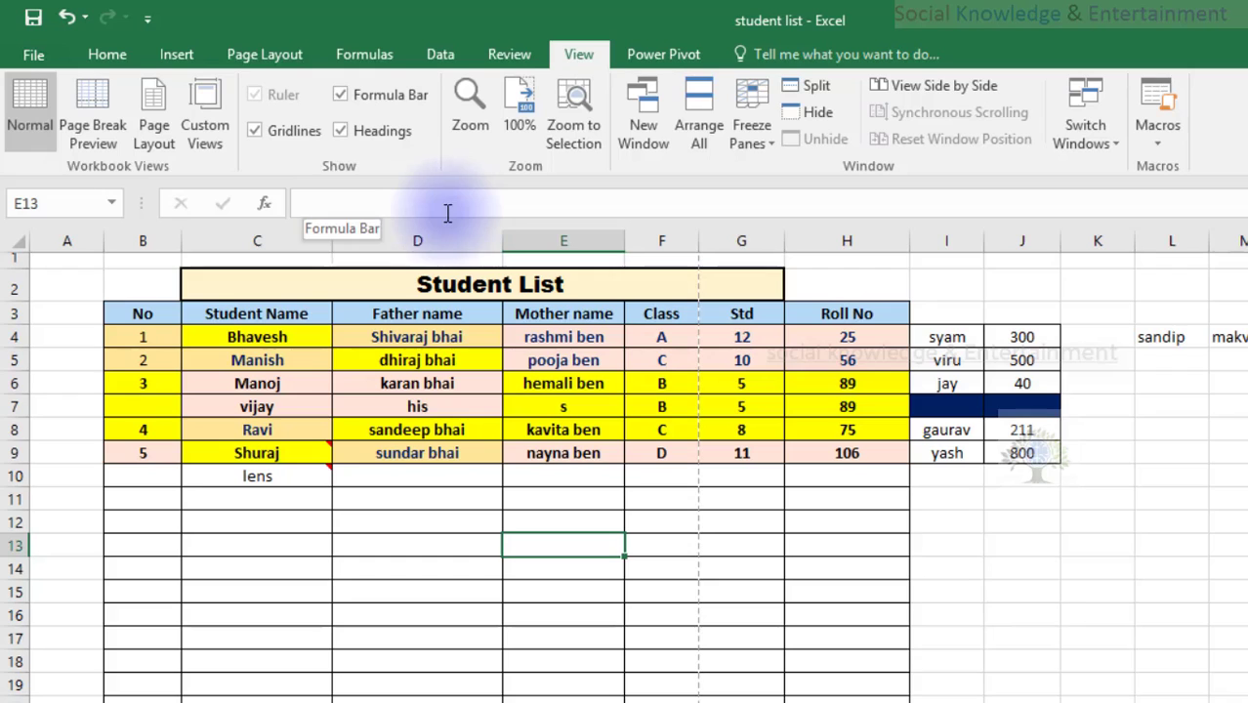
pyautogui.click(276, 209)
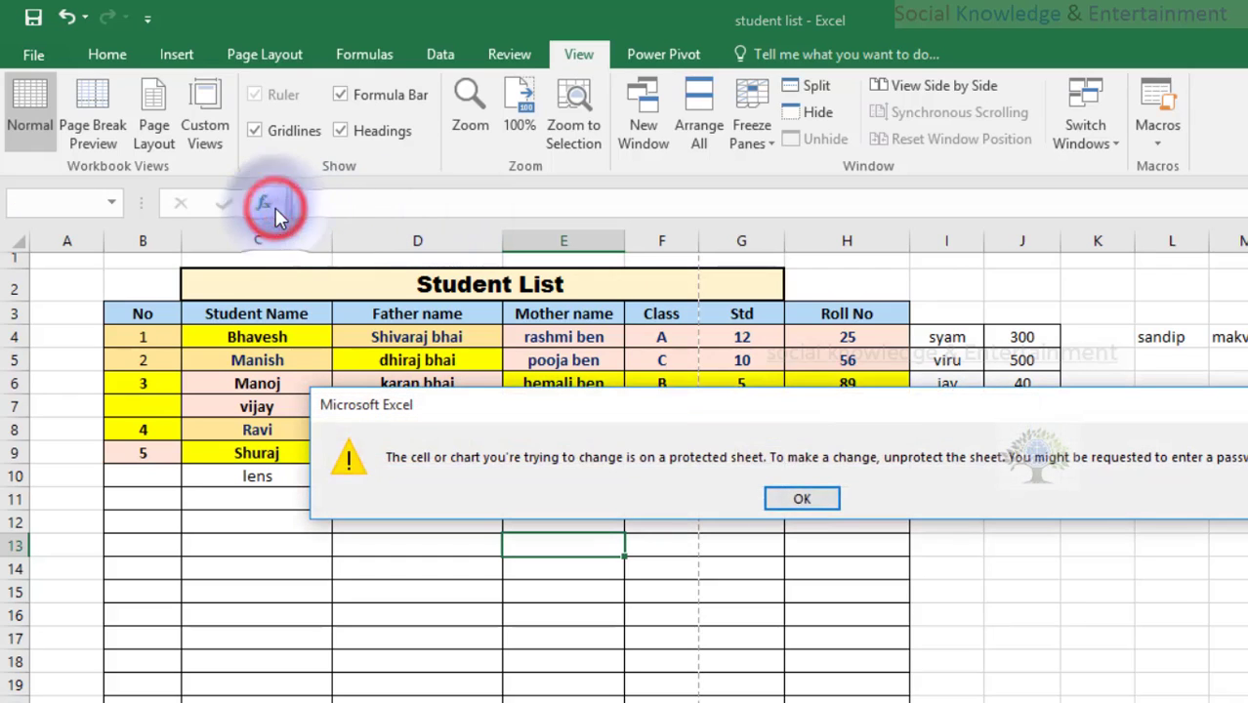
pyautogui.click(800, 495)
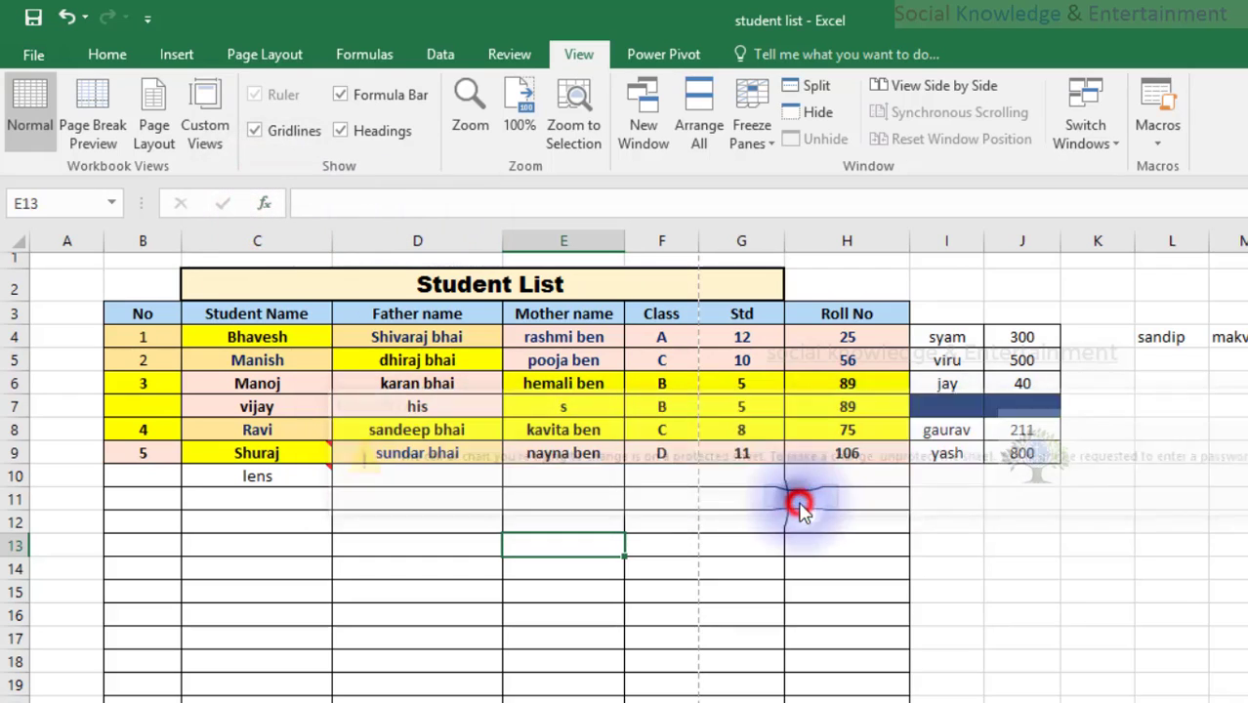
pyautogui.click(406, 407)
pyautogui.click(264, 208)
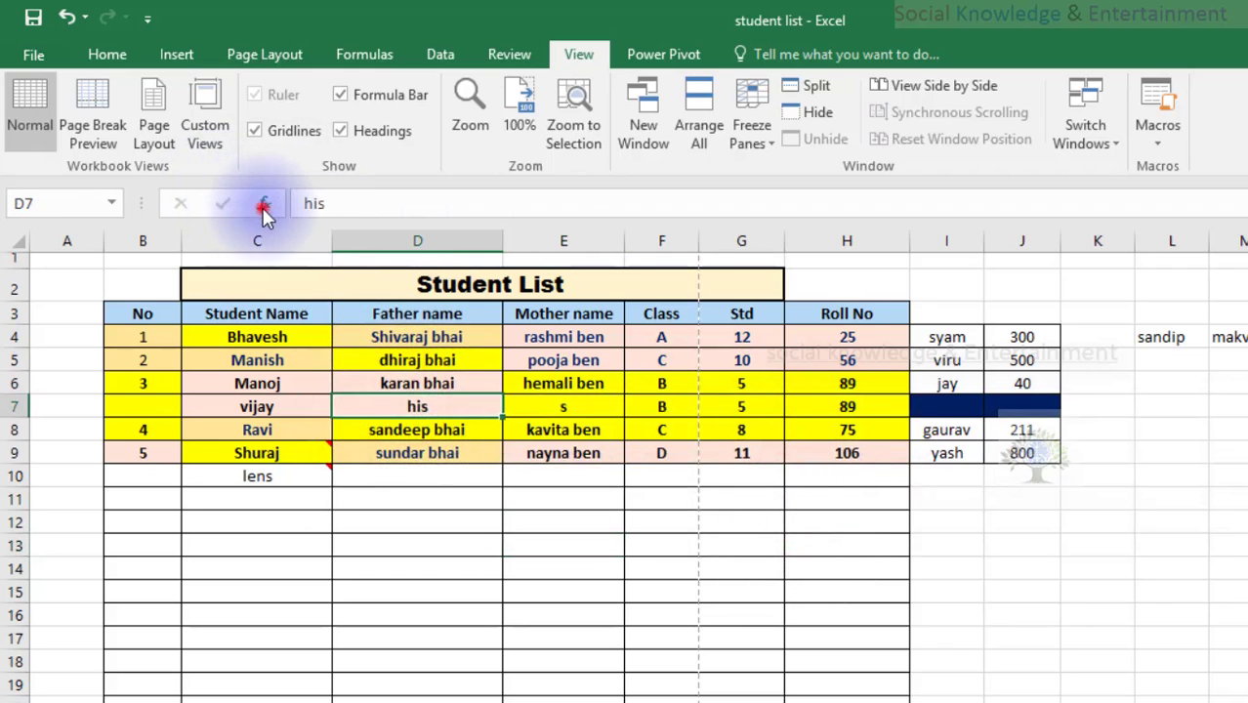
pyautogui.click(826, 497)
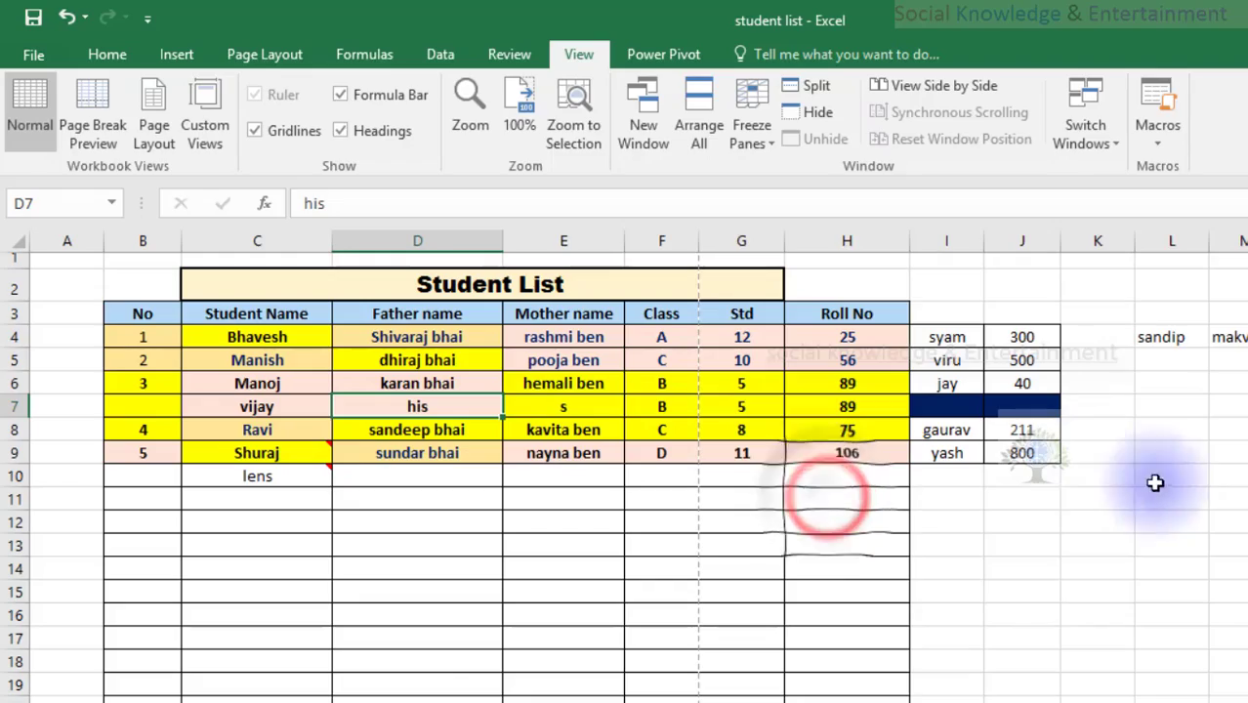
pyautogui.click(469, 109)
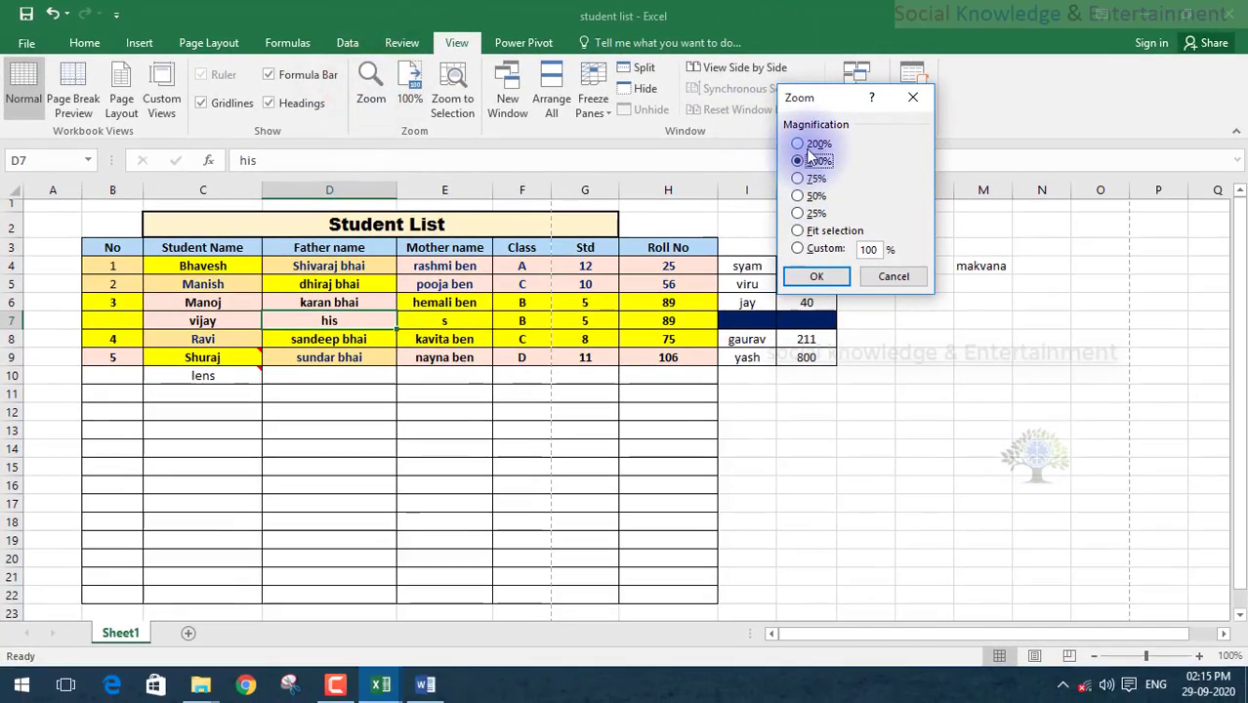
# Zoom the sheet to 200%, reset it to 100%, then zoom to the selection.
pyautogui.click(806, 144)
pyautogui.click(816, 277)
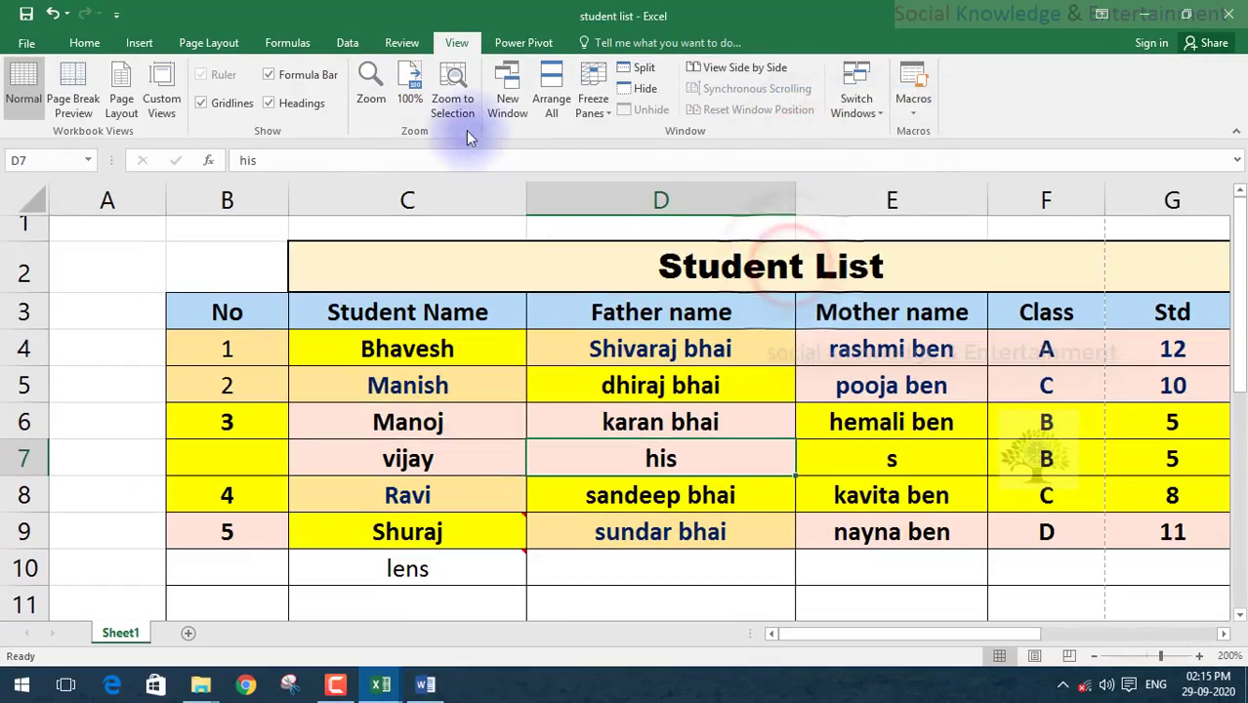
pyautogui.click(406, 102)
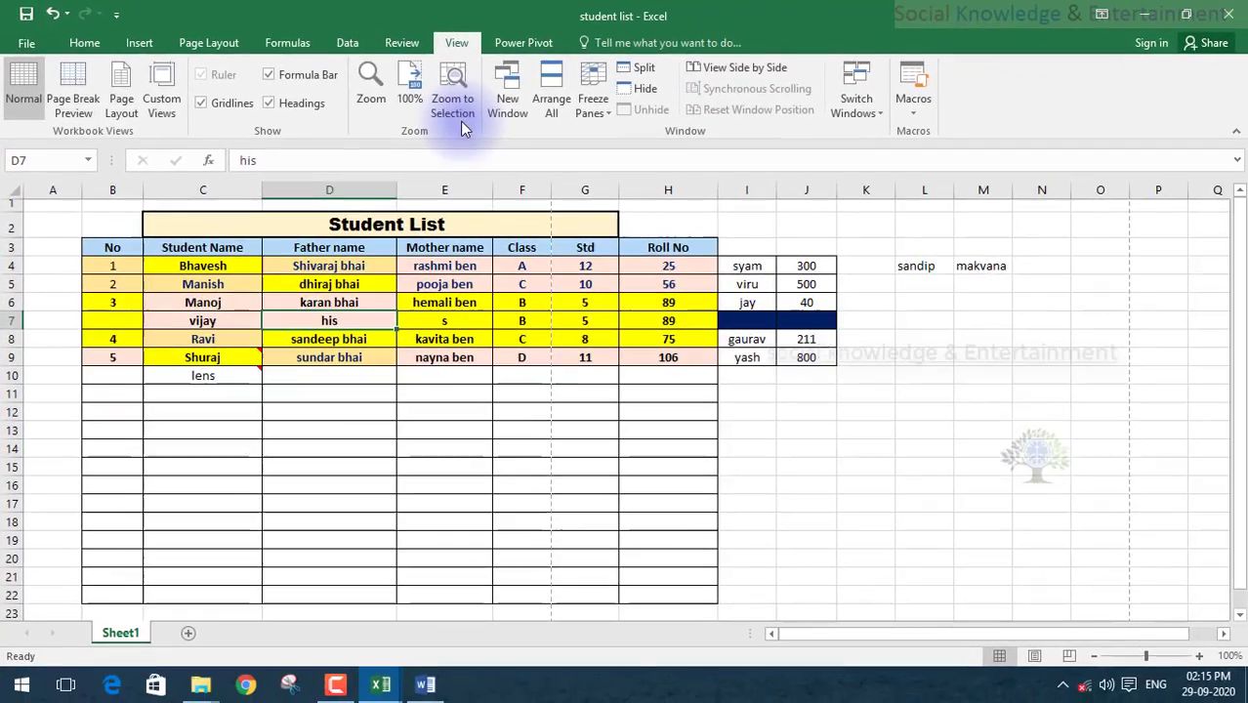
pyautogui.click(460, 118)
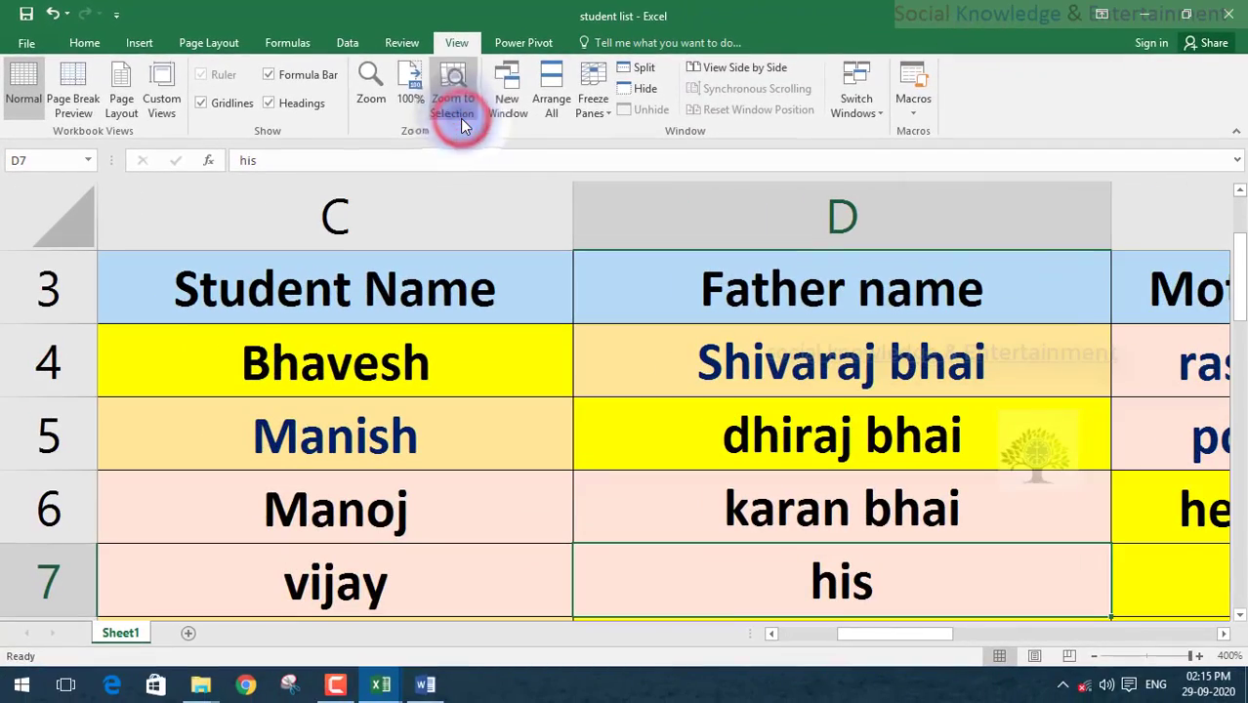
# Select C4, zoom out several steps with the status-bar minus button, then reset to 100%.
pyautogui.click(428, 348)
pyautogui.scroll(-6, 426, 364)
pyautogui.scroll(5, 426, 365)
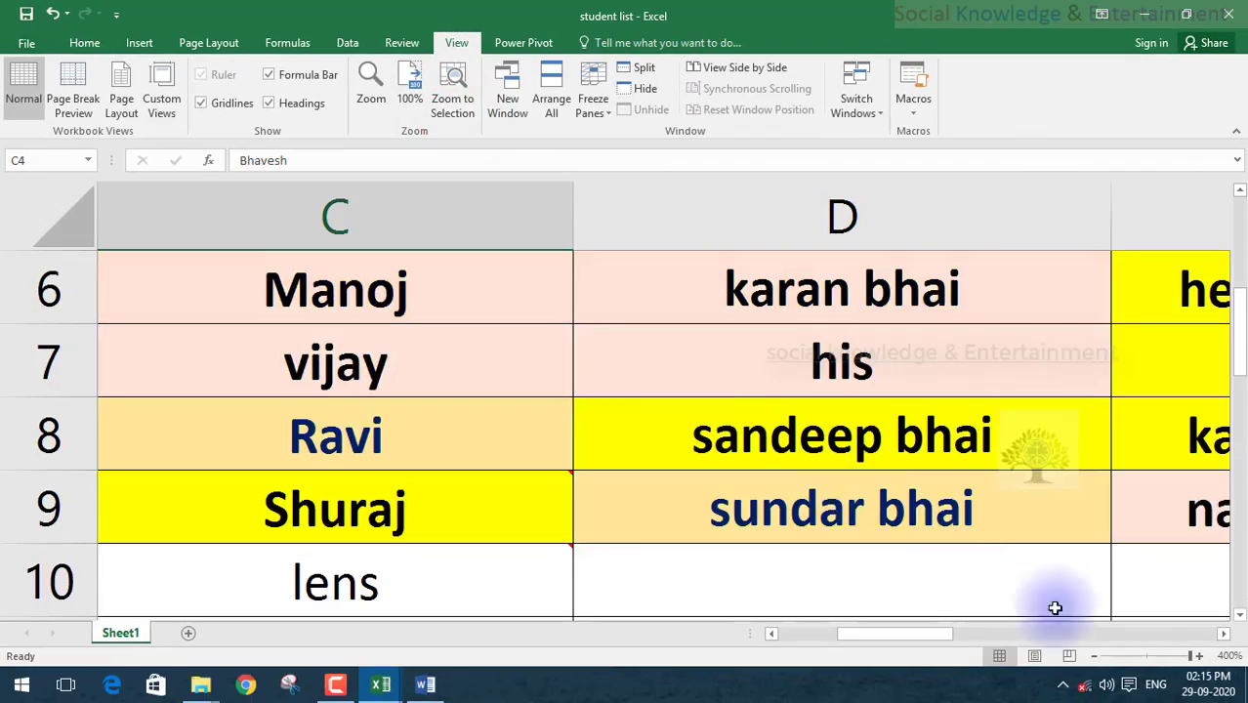
pyautogui.click(1099, 660)
pyautogui.click(1099, 659)
pyautogui.click(1099, 659)
pyautogui.click(1099, 659)
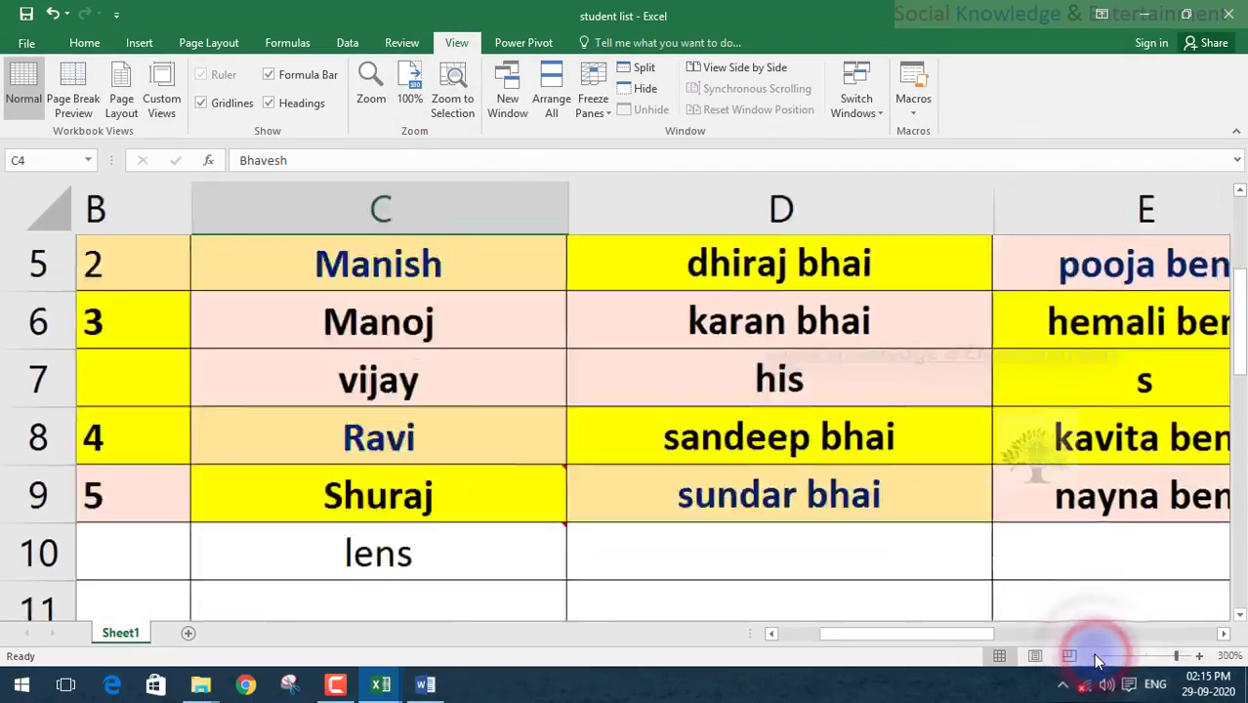
pyautogui.click(1099, 659)
pyautogui.click(1096, 658)
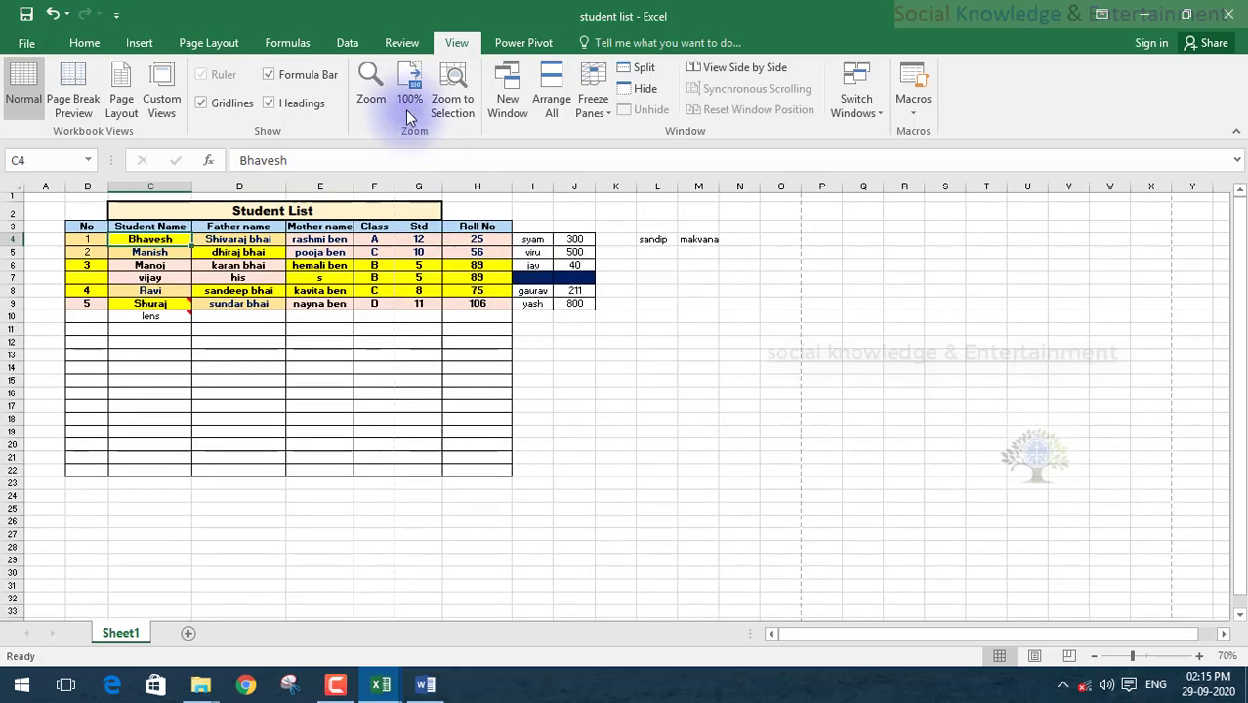
pyautogui.click(411, 103)
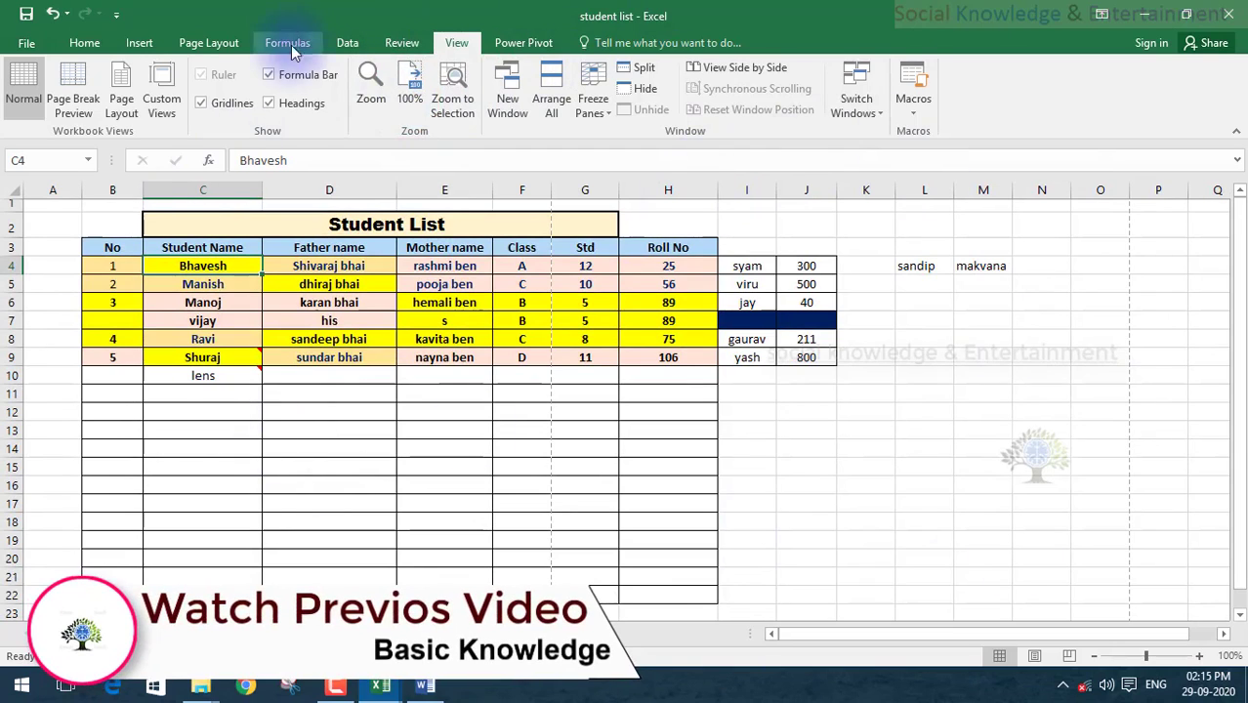
# Open a second window of the student list, reposition it, then close the 'student list:2' window.
pyautogui.click(500, 86)
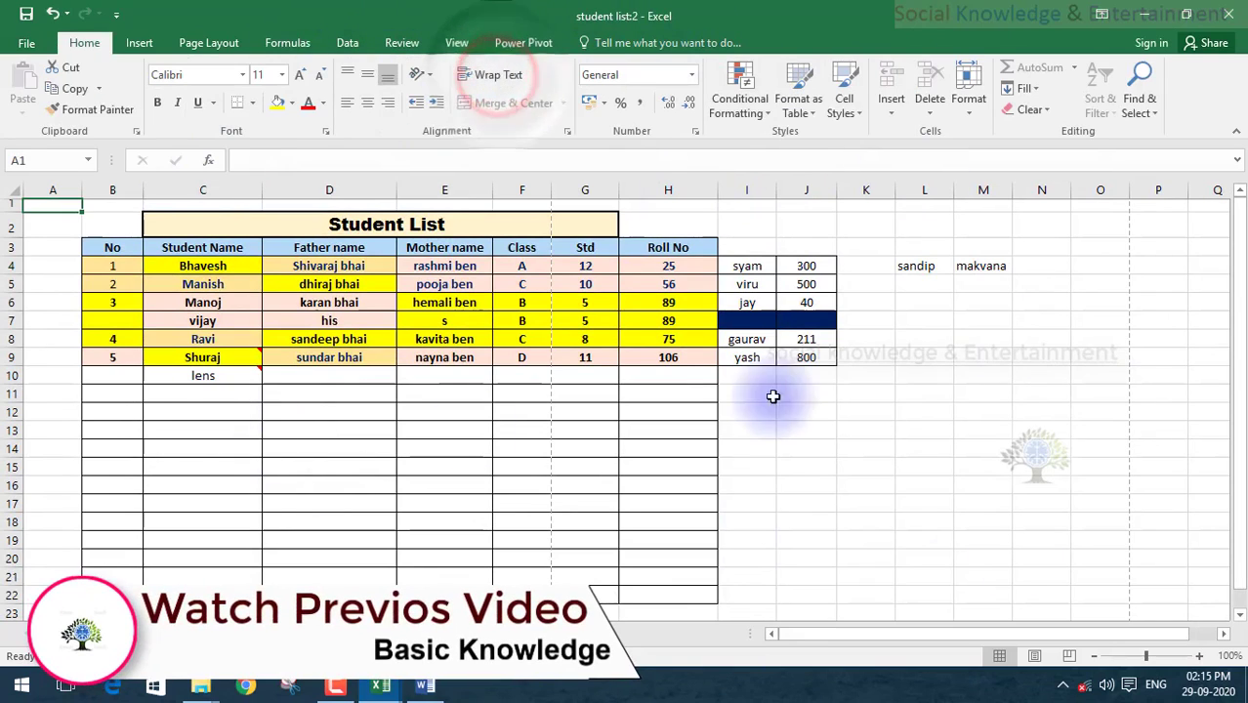
pyautogui.doubleClick(535, 22)
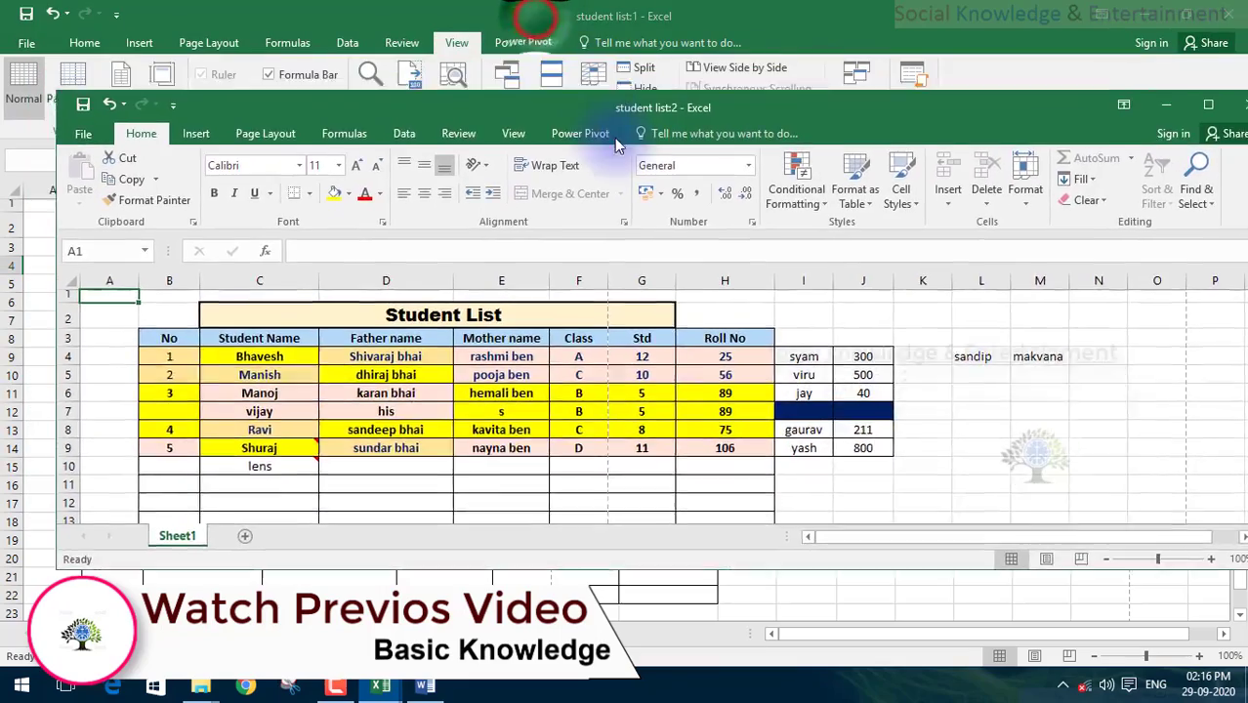
pyautogui.click(522, 31)
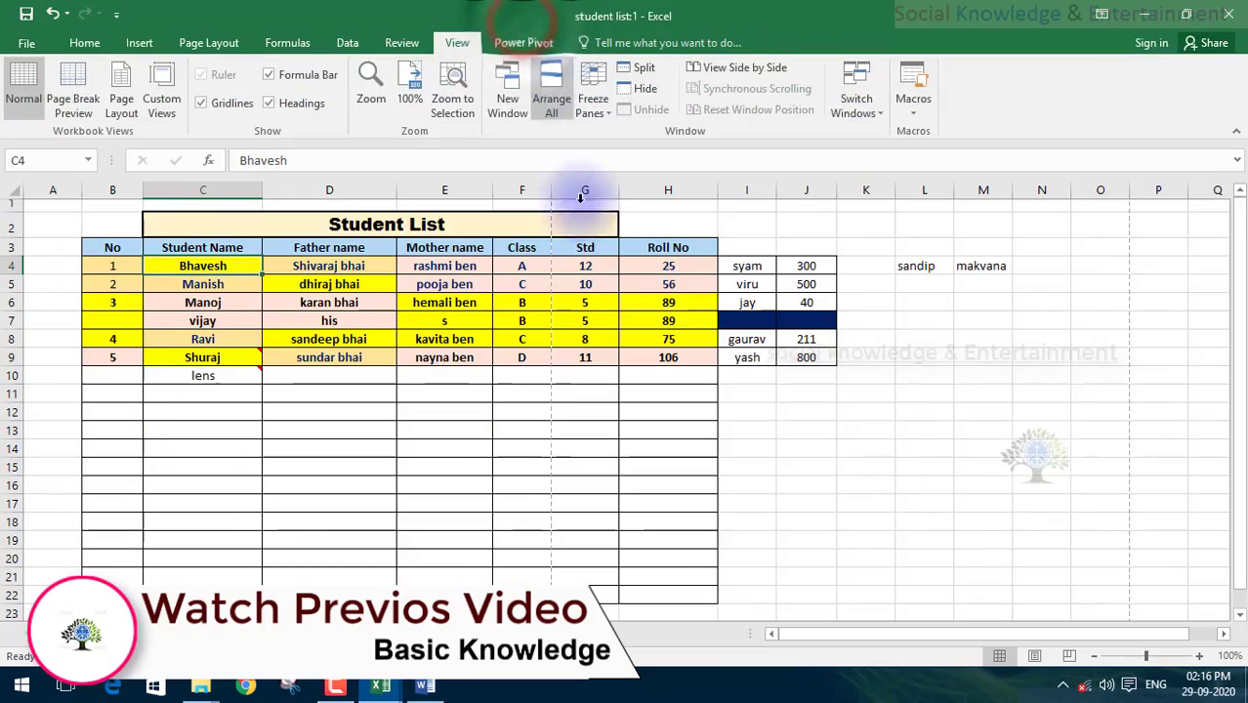
pyautogui.moveTo(388, 692)
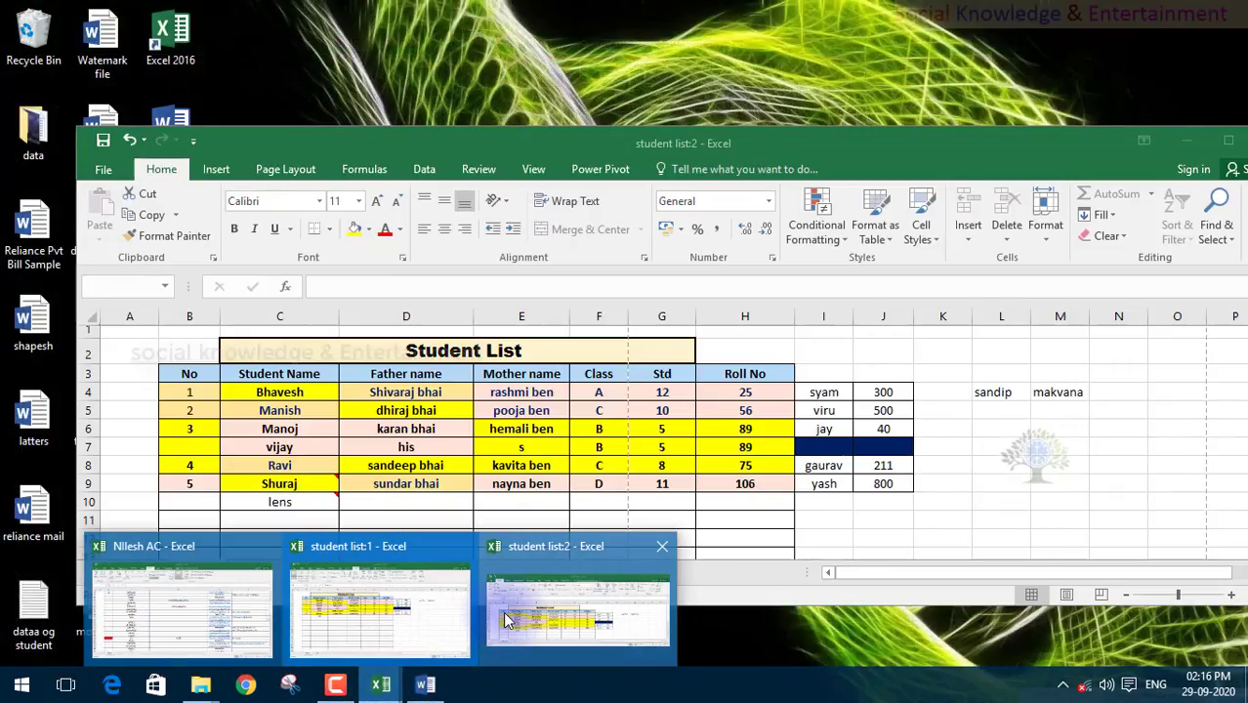
pyautogui.click(504, 613)
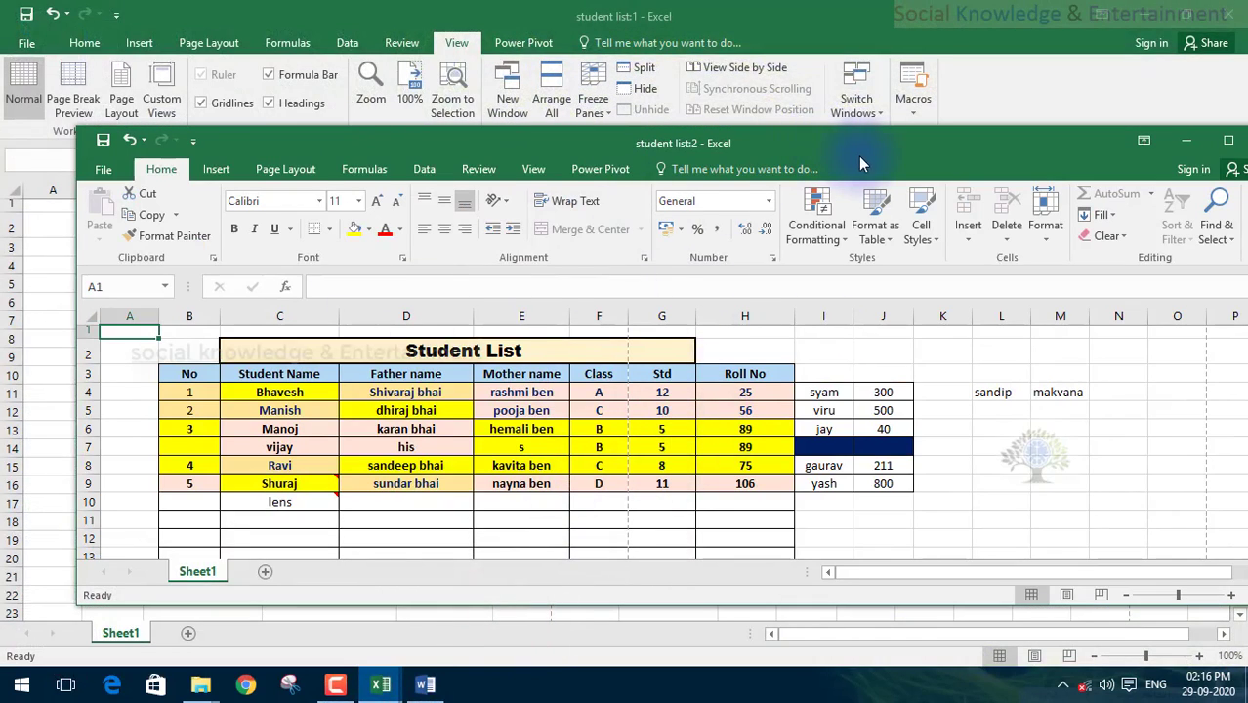
pyautogui.moveTo(860, 156); pyautogui.dragTo(780, 127)
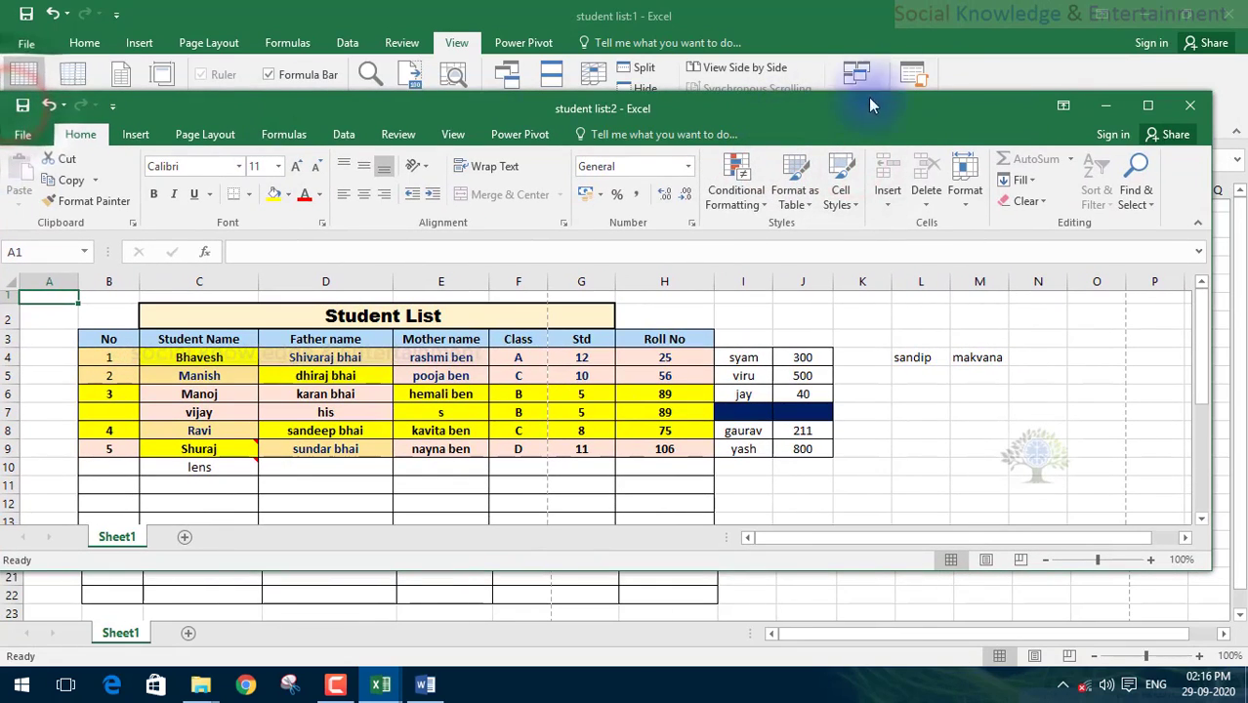
pyautogui.click(1178, 113)
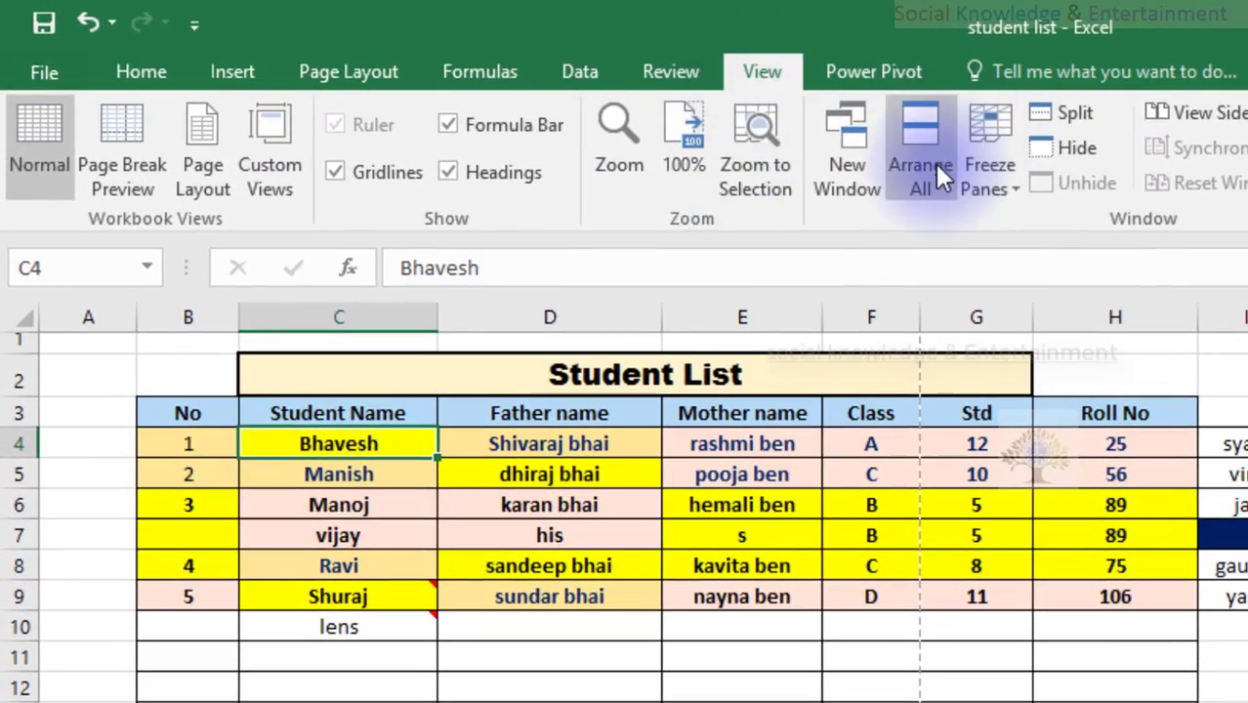
# Tile the open workbooks vertically side by side with Arrange All.
pyautogui.click(913, 151)
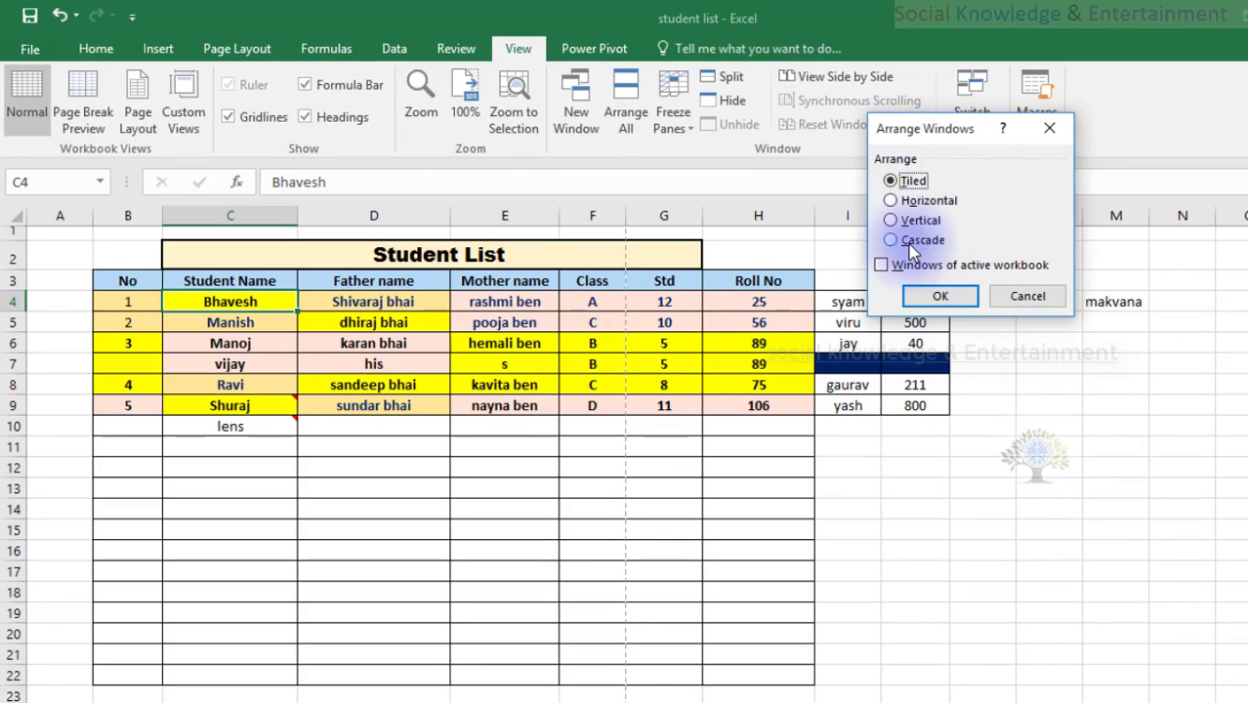
pyautogui.click(891, 220)
pyautogui.click(918, 296)
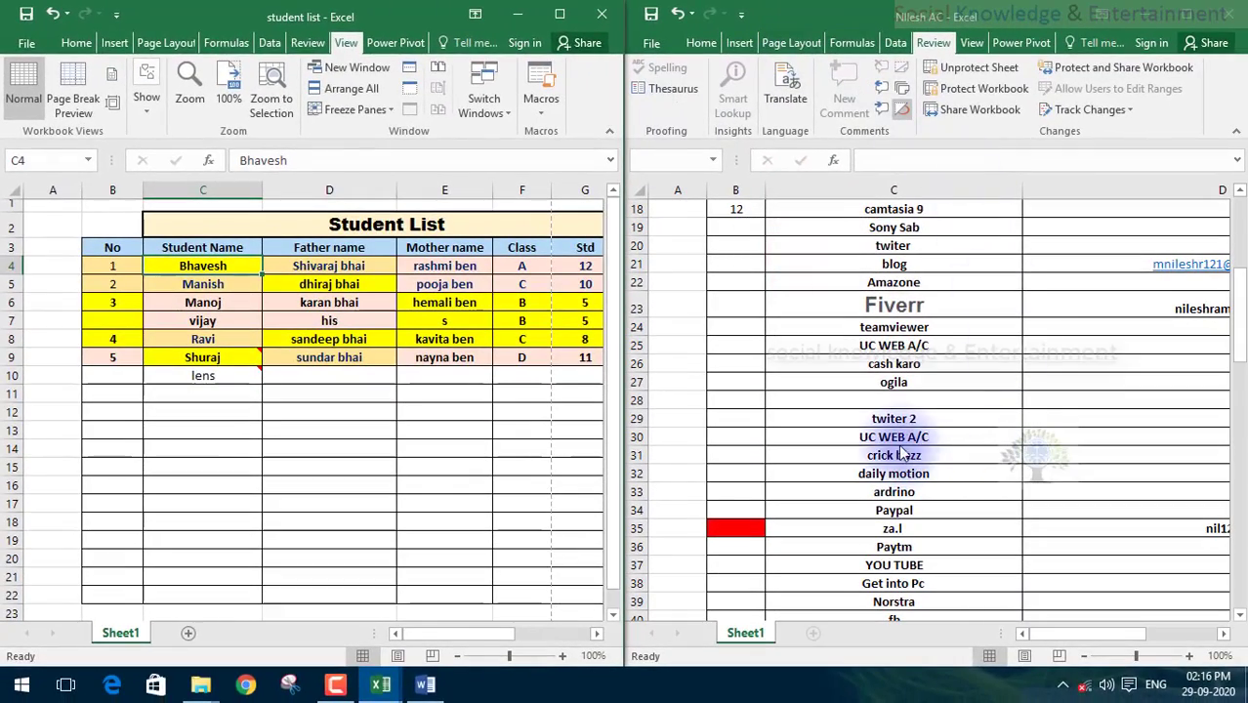
# Close the other workbook and maximize the student list window, then open the Freeze Panes options.
pyautogui.click(1077, 642)
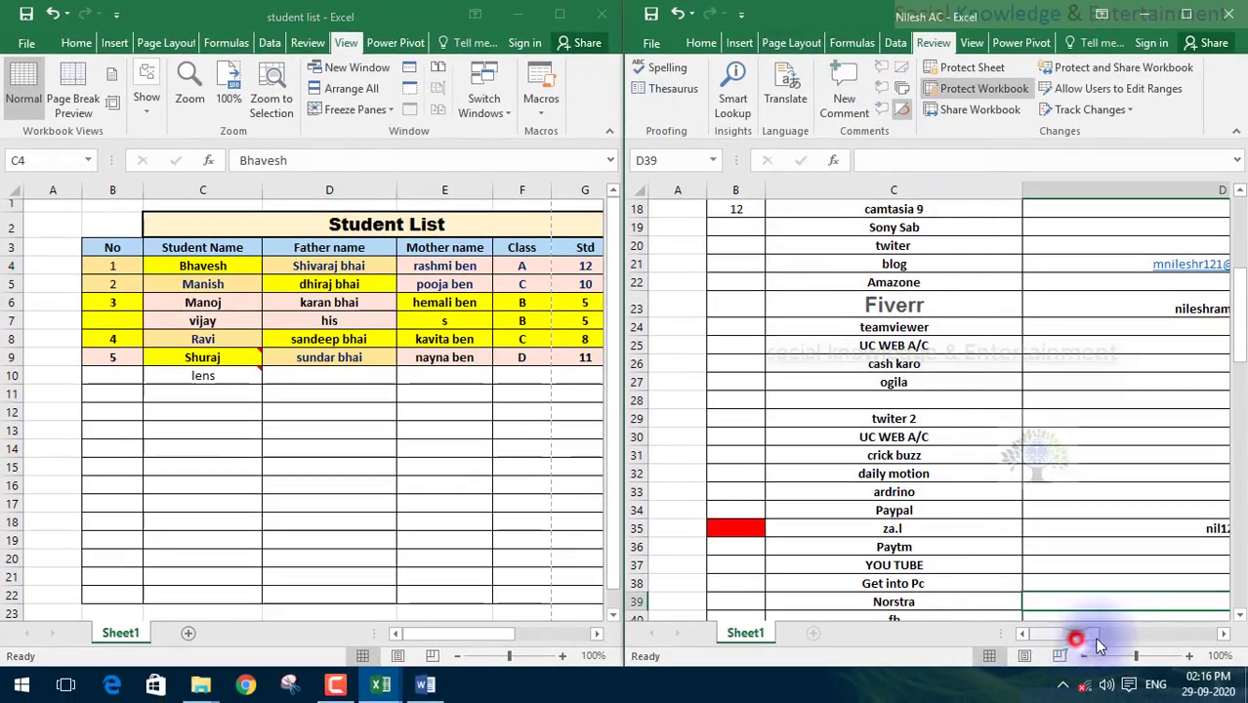
pyautogui.moveTo(1075, 635); pyautogui.dragTo(1226, 637)
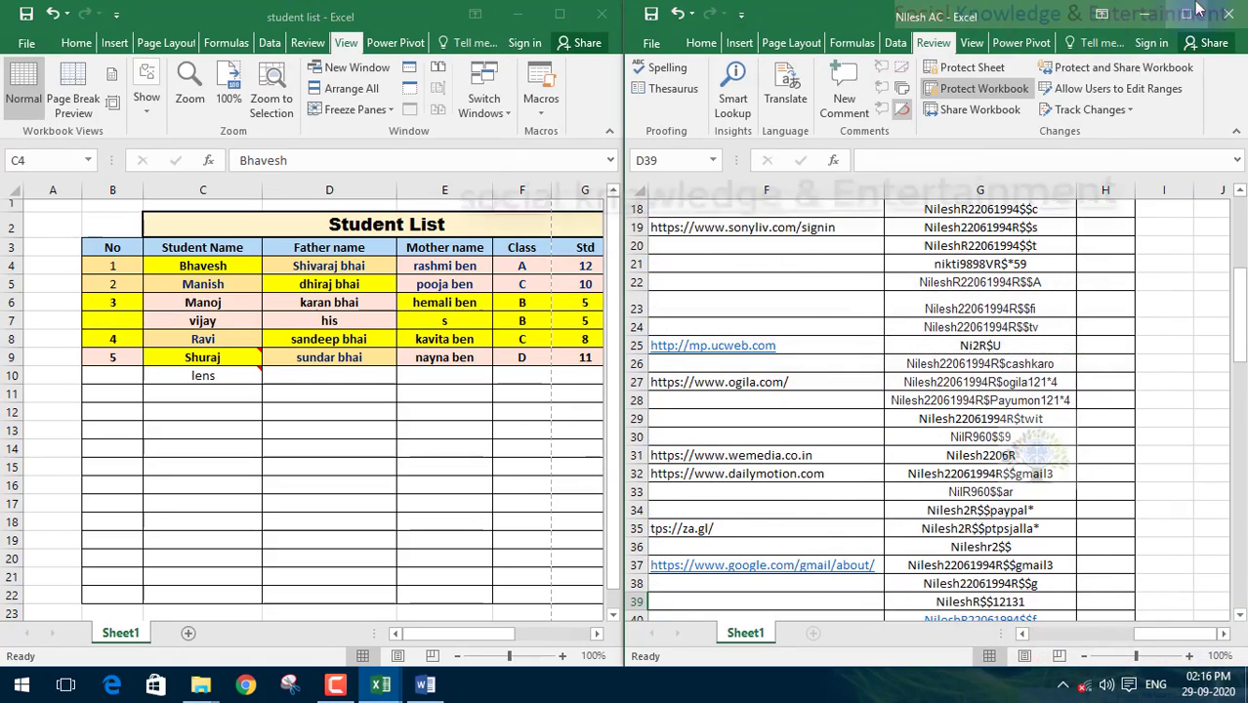
pyautogui.click(1226, 12)
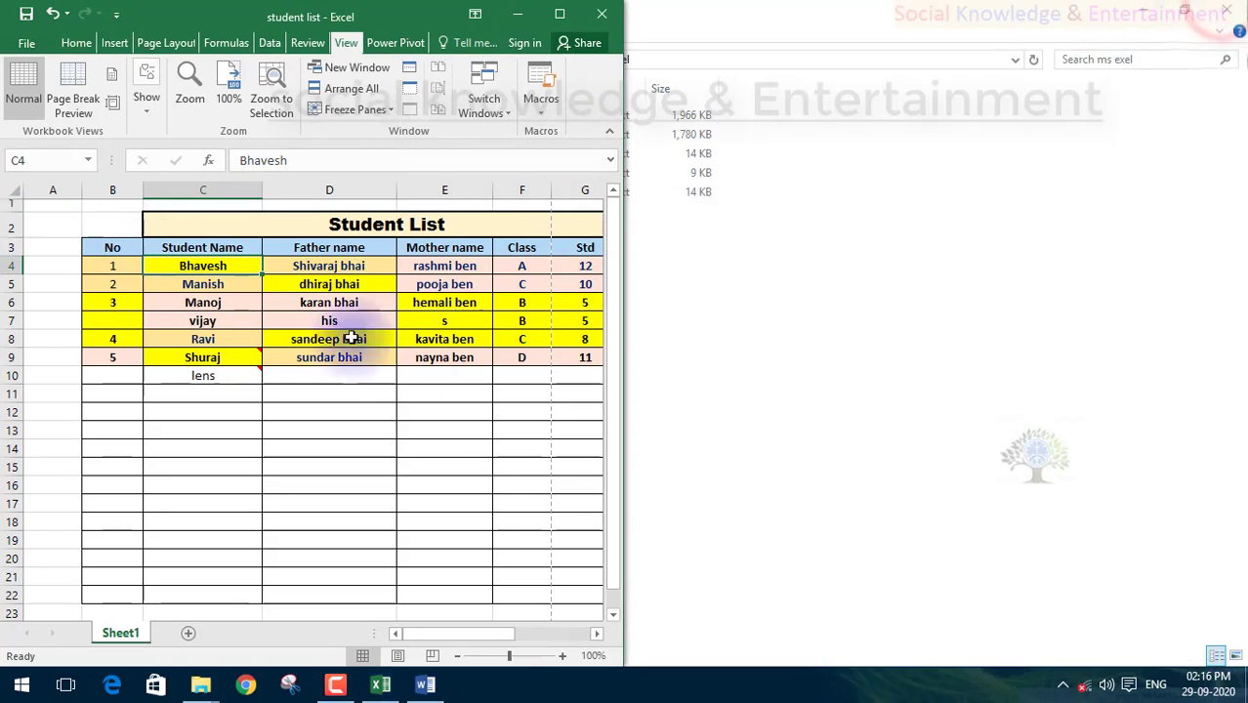
pyautogui.click(418, 371)
pyautogui.click(559, 13)
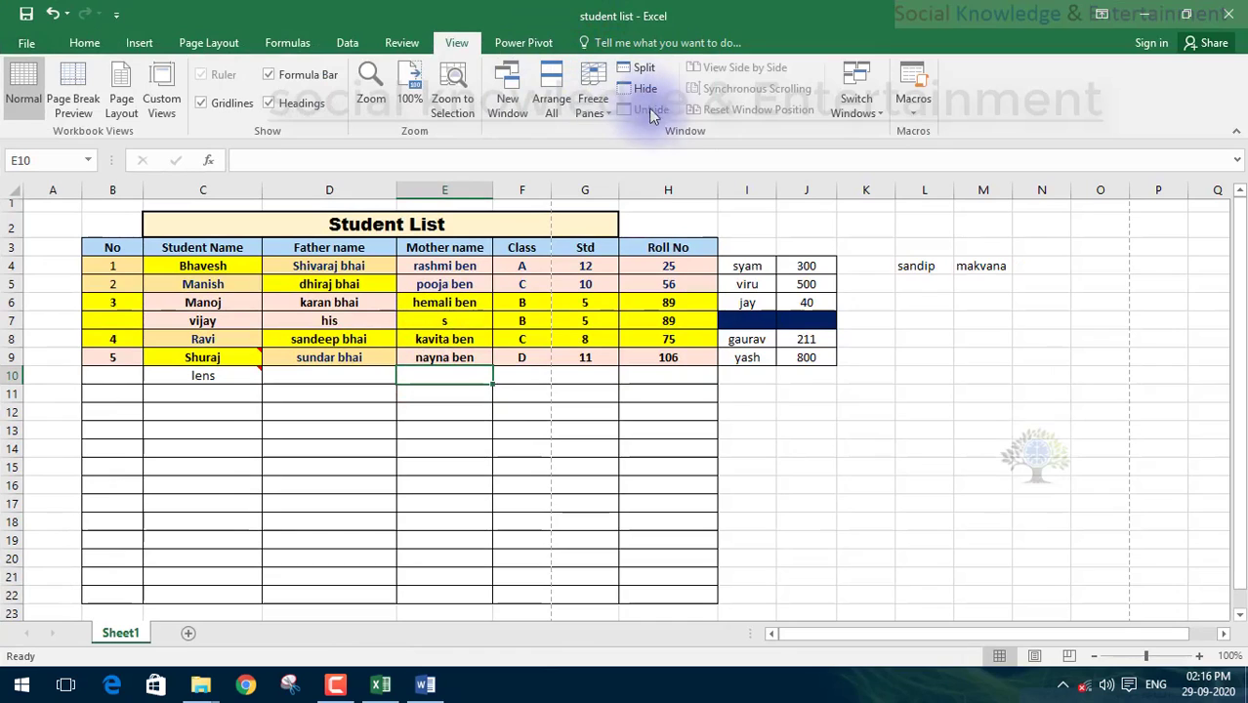
pyautogui.click(592, 114)
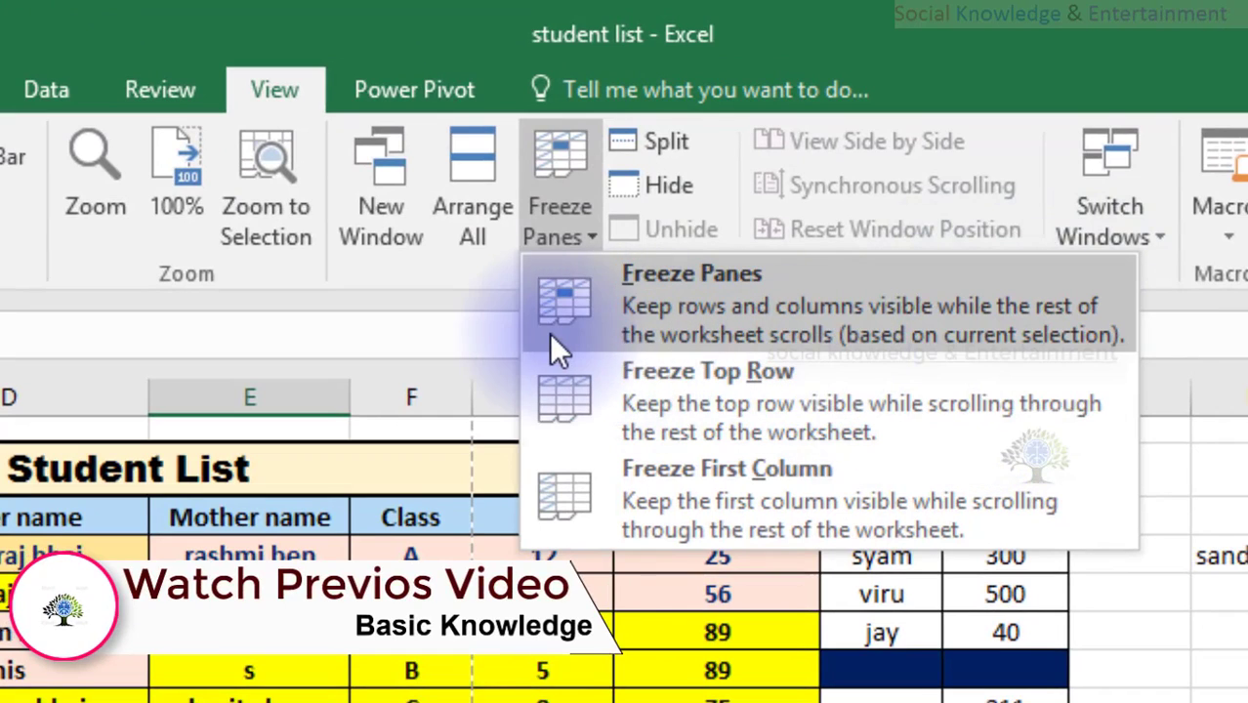
# Freeze the rows and columns above and left of cell F9.
pyautogui.click(622, 332)
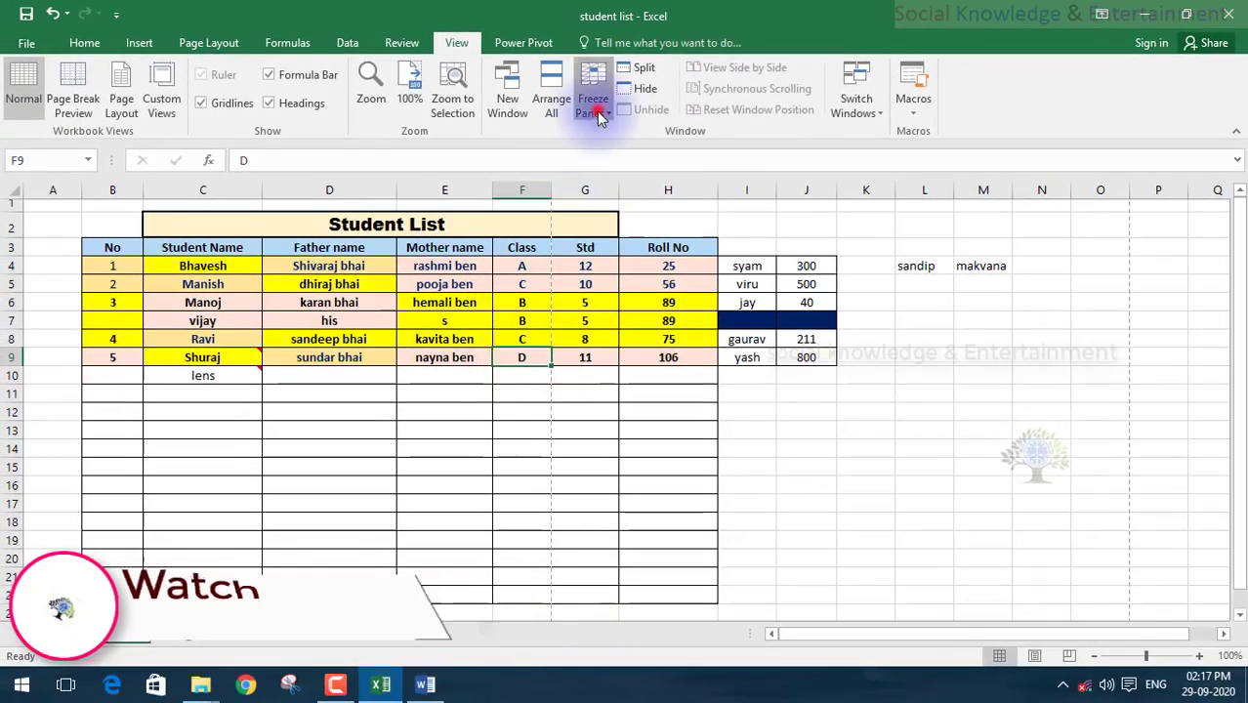
pyautogui.click(593, 107)
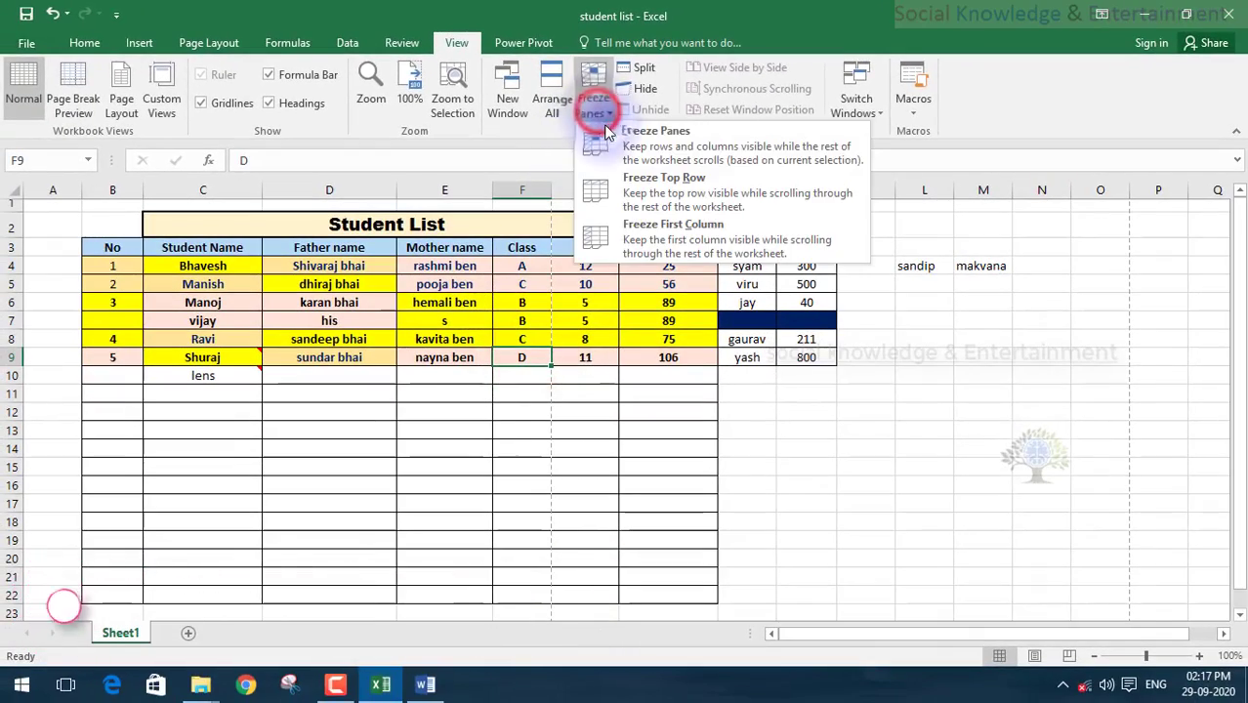
pyautogui.click(615, 144)
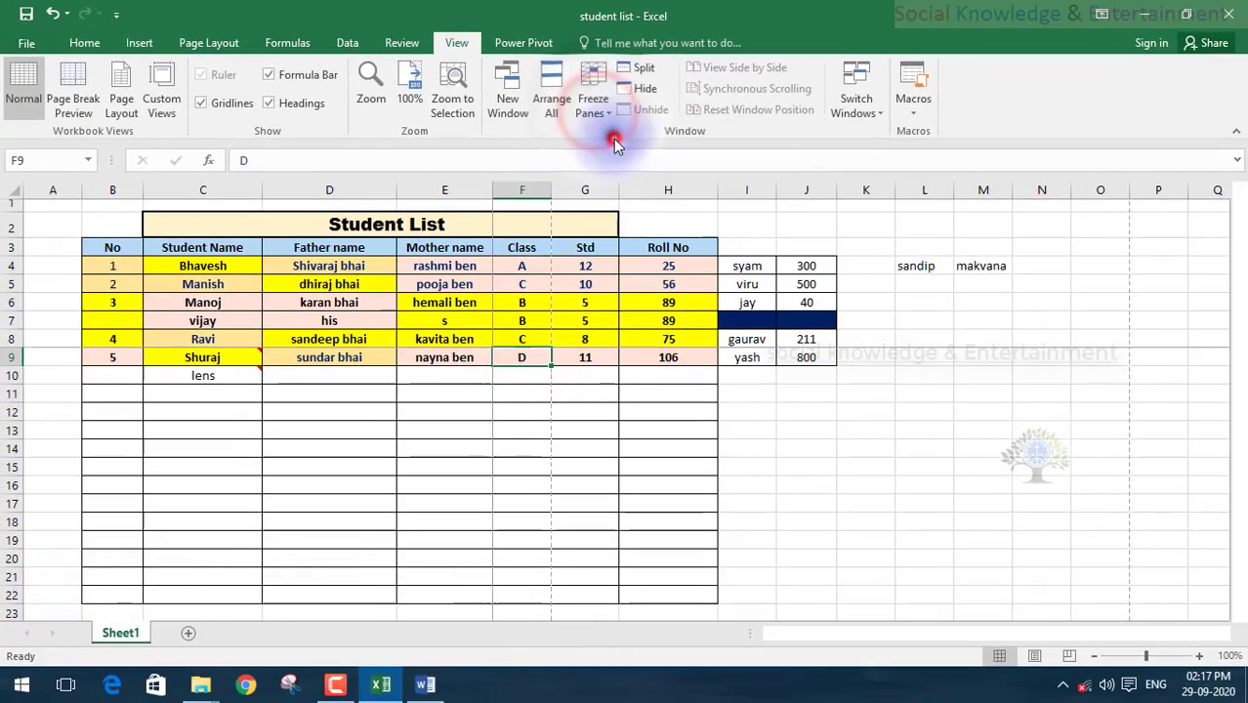
# Select cells in row 11, then unfreeze all panes so the whole sheet scrolls.
pyautogui.click(544, 385)
pyautogui.click(610, 386)
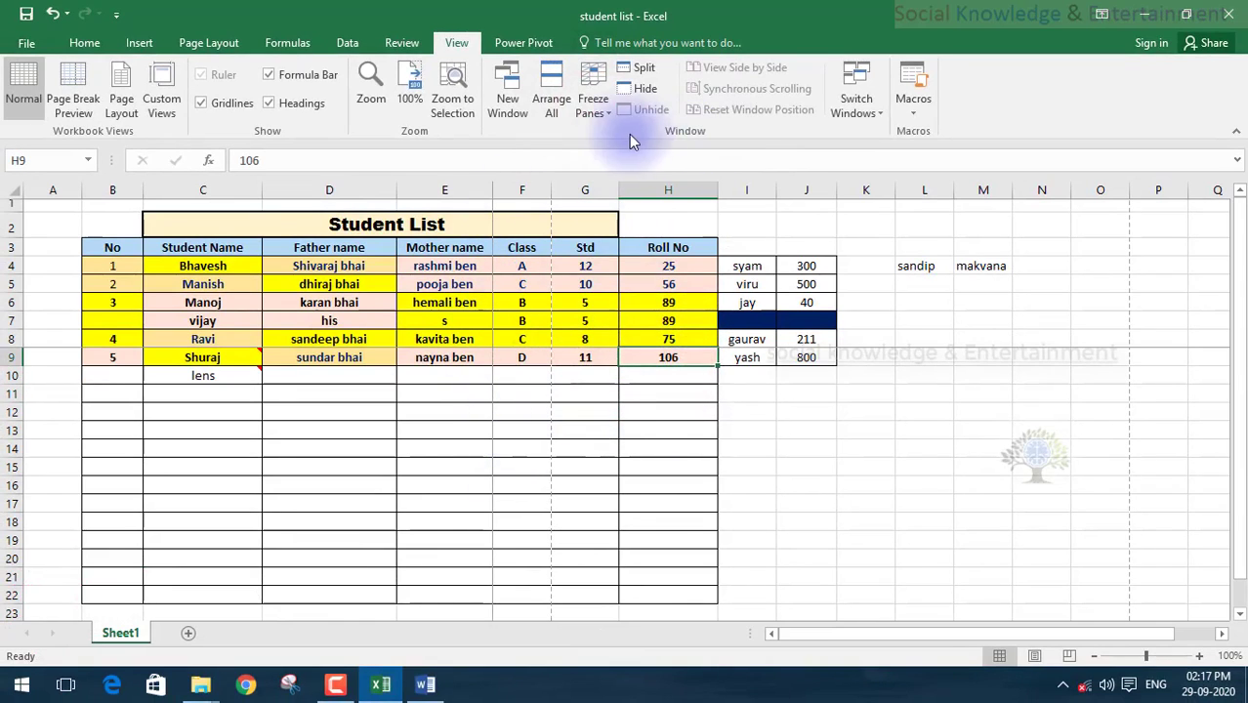
pyautogui.click(592, 98)
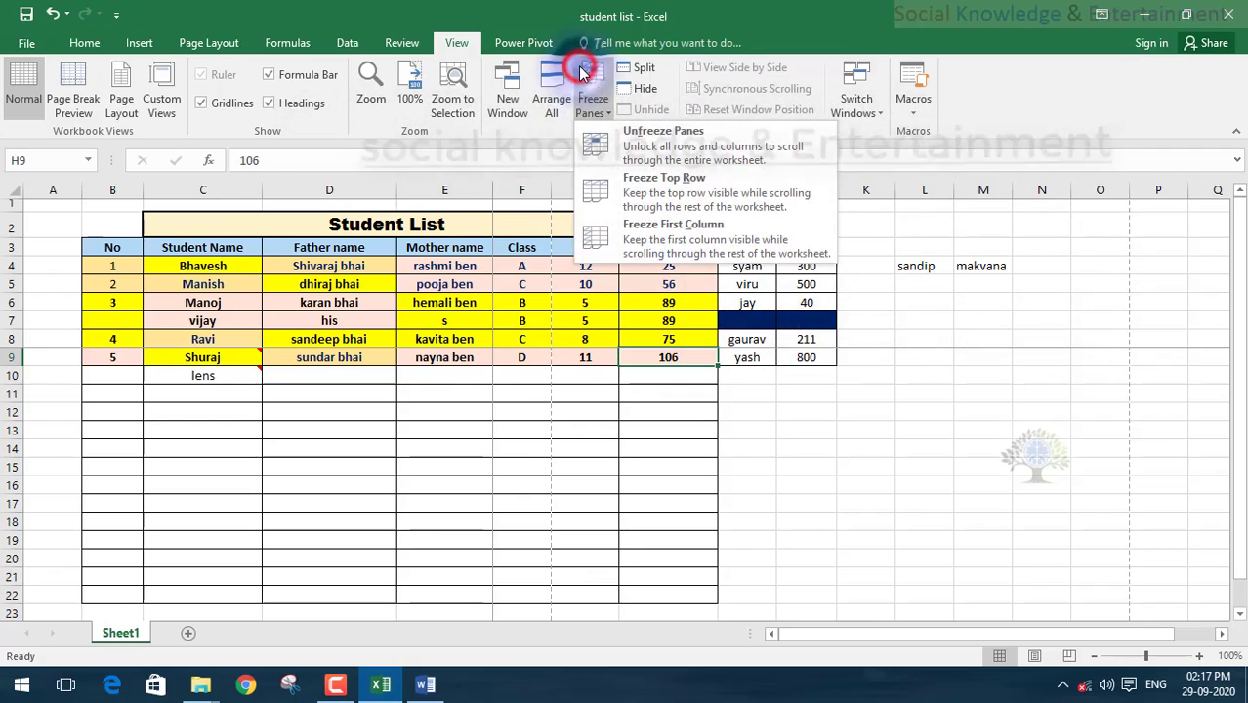
pyautogui.click(622, 153)
pyautogui.click(563, 391)
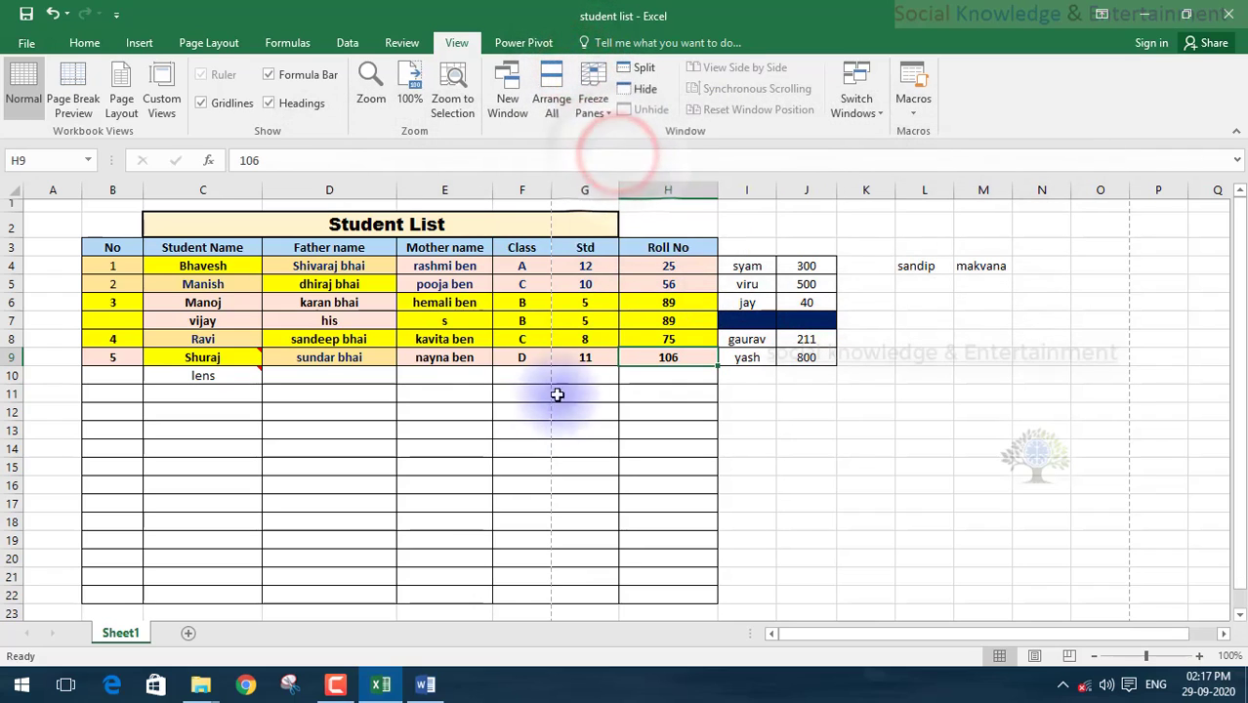
# Split the sheet into panes and remove the split, then hide and unhide the student list window.
pyautogui.click(644, 68)
pyautogui.click(643, 67)
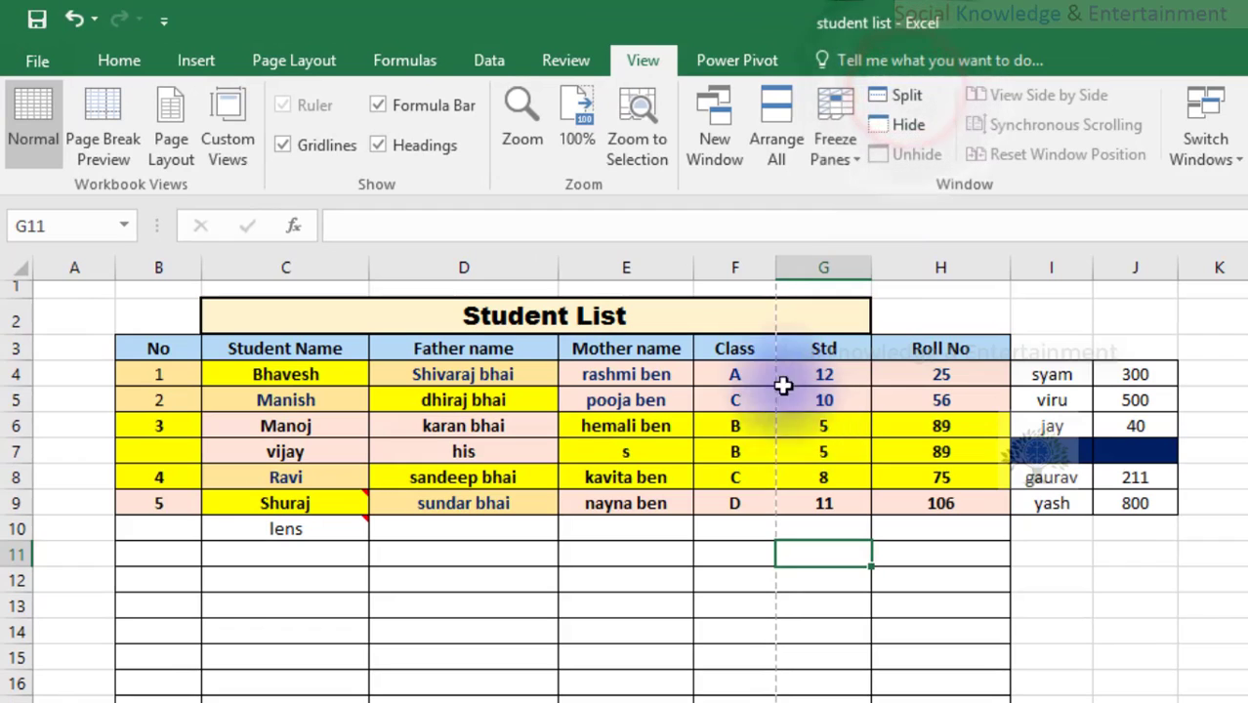
pyautogui.click(793, 376)
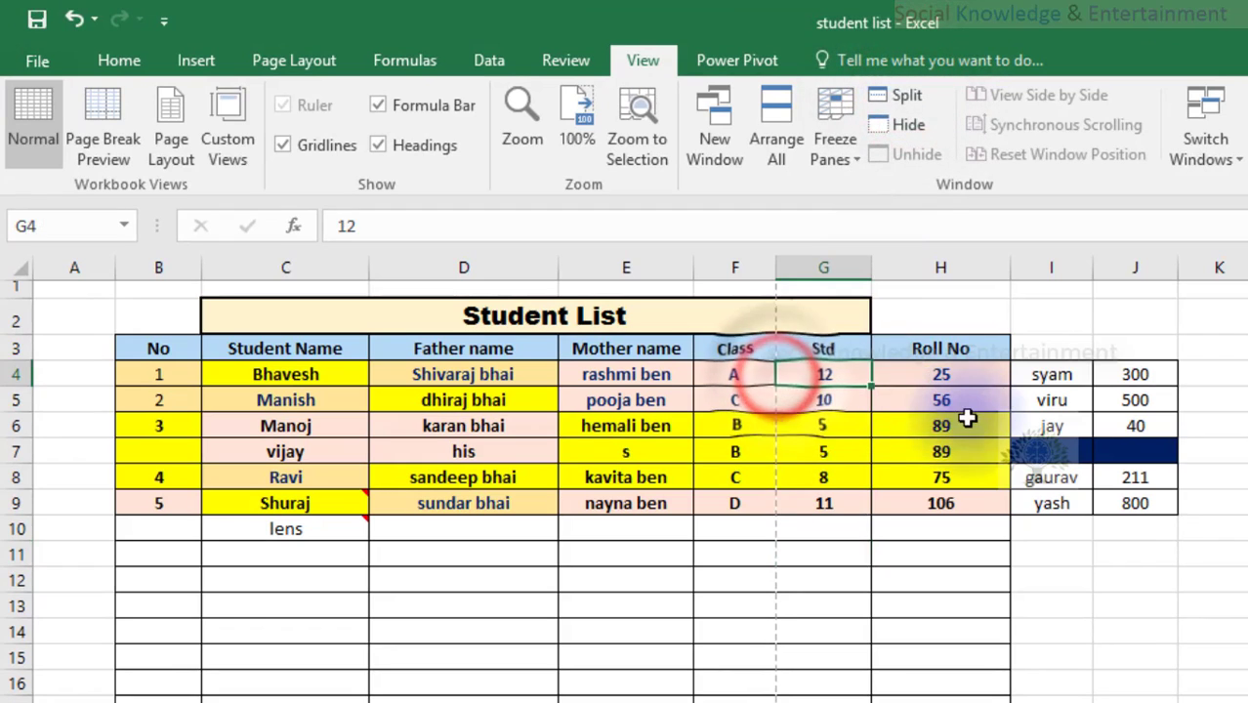
pyautogui.click(886, 128)
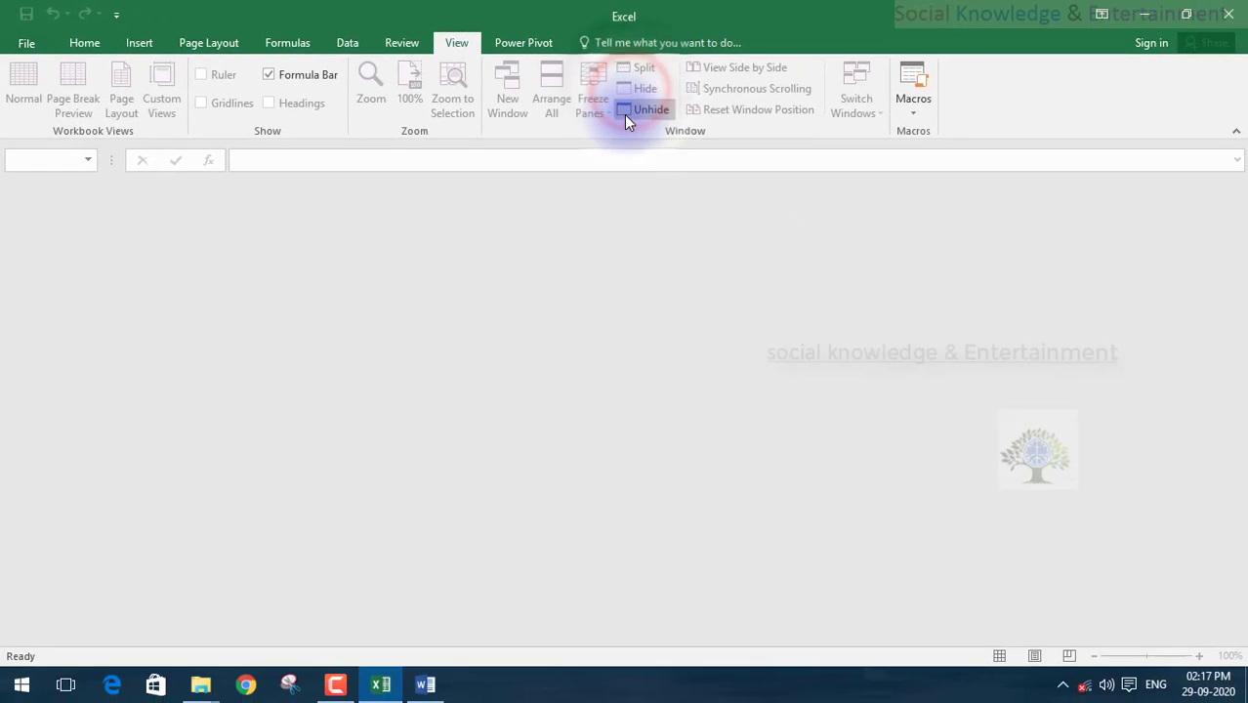
pyautogui.click(626, 115)
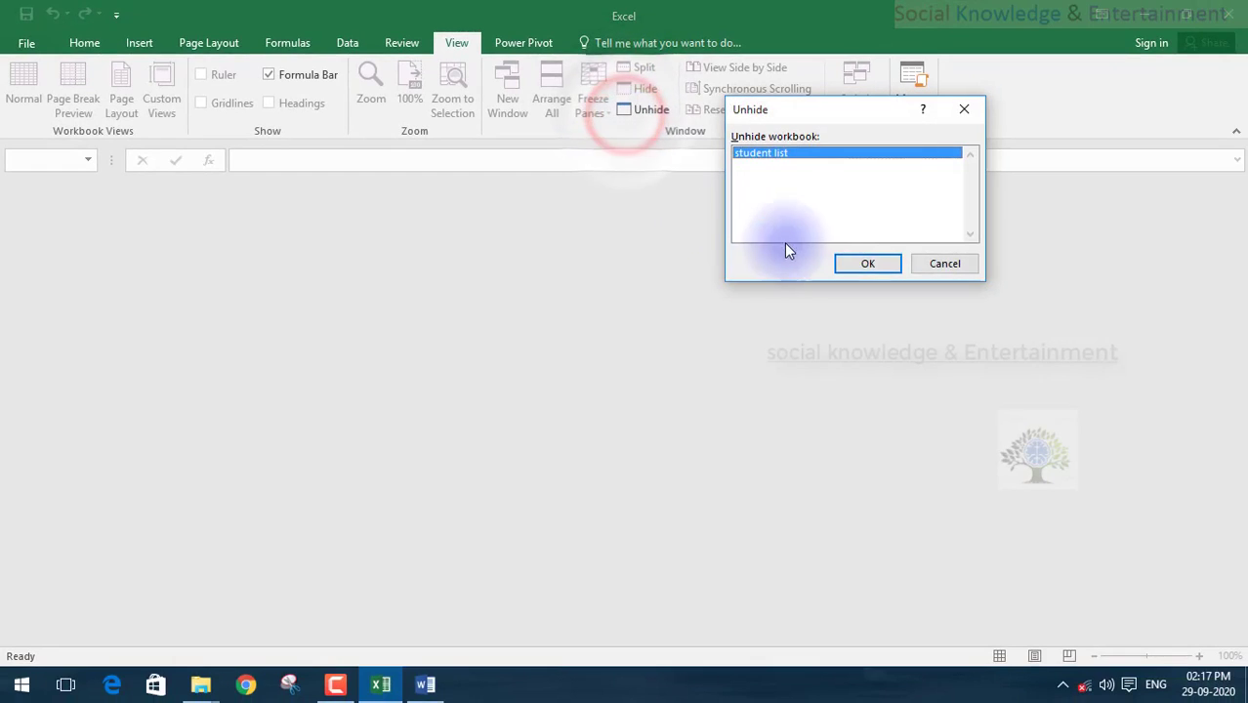
pyautogui.click(846, 263)
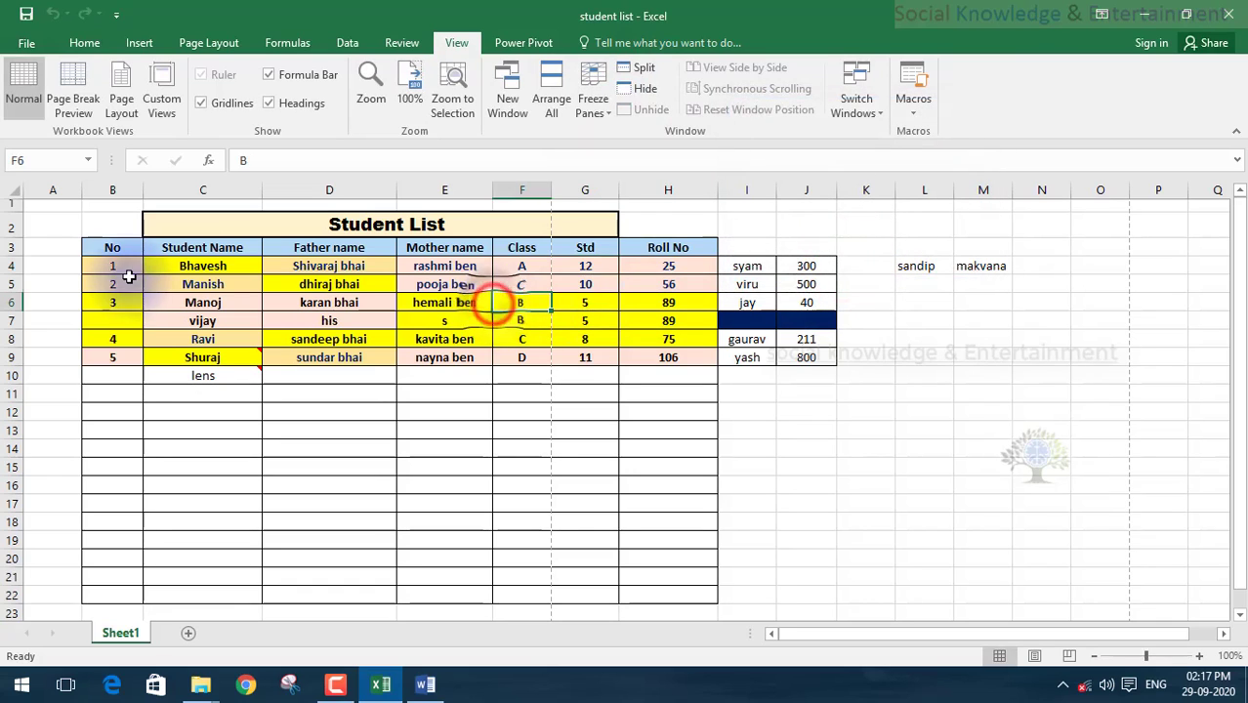
# Select B4:G7, add a new blank Sheet4, then return to Sheet1.
pyautogui.moveTo(112, 266); pyautogui.dragTo(585, 321)
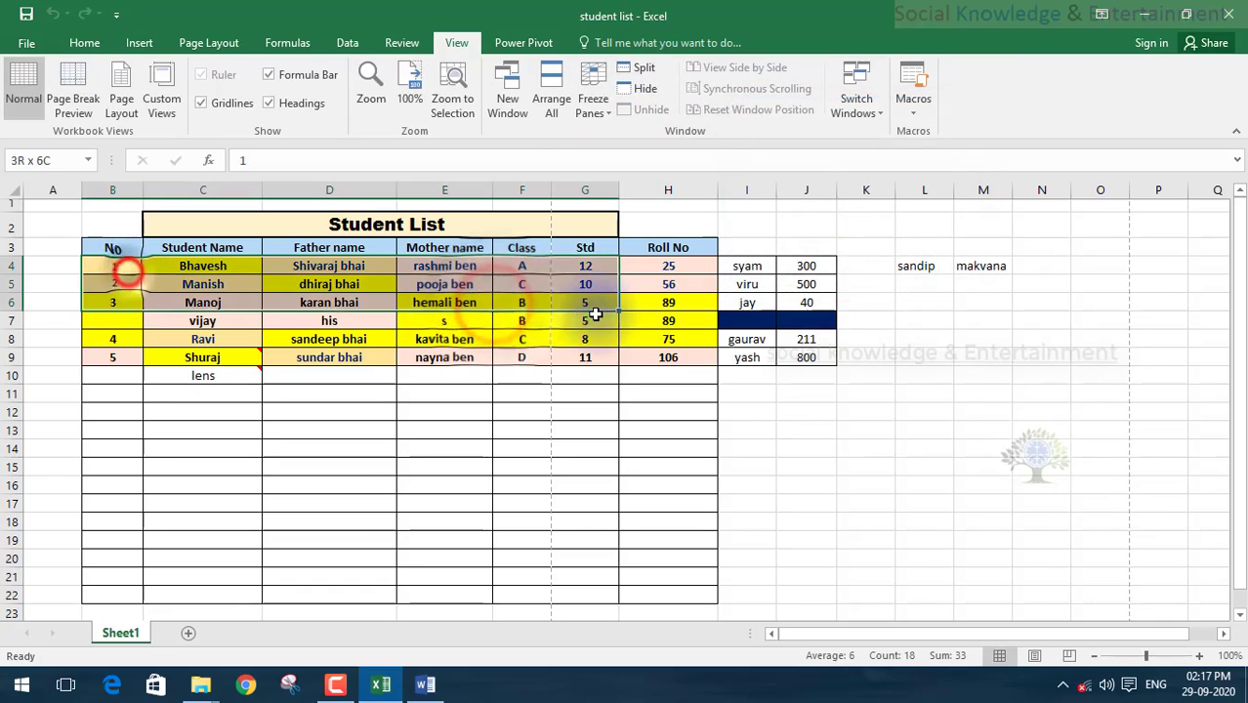
pyautogui.click(710, 102)
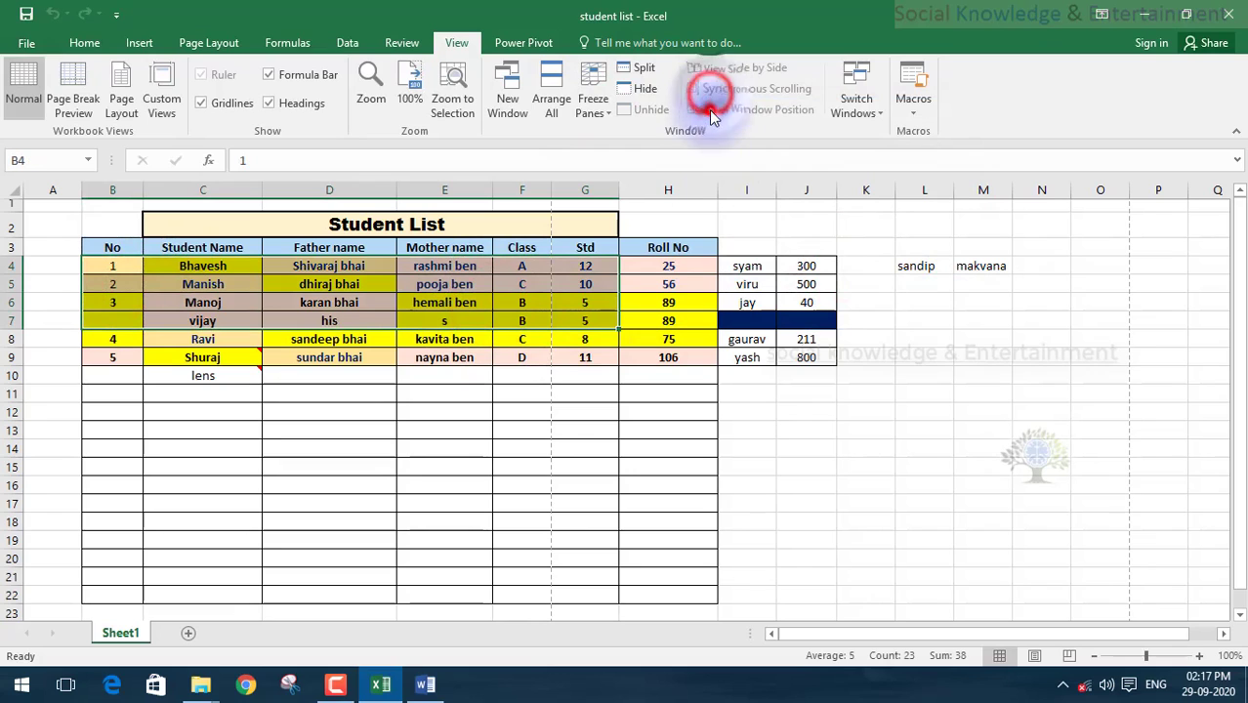
pyautogui.click(187, 635)
pyautogui.click(132, 635)
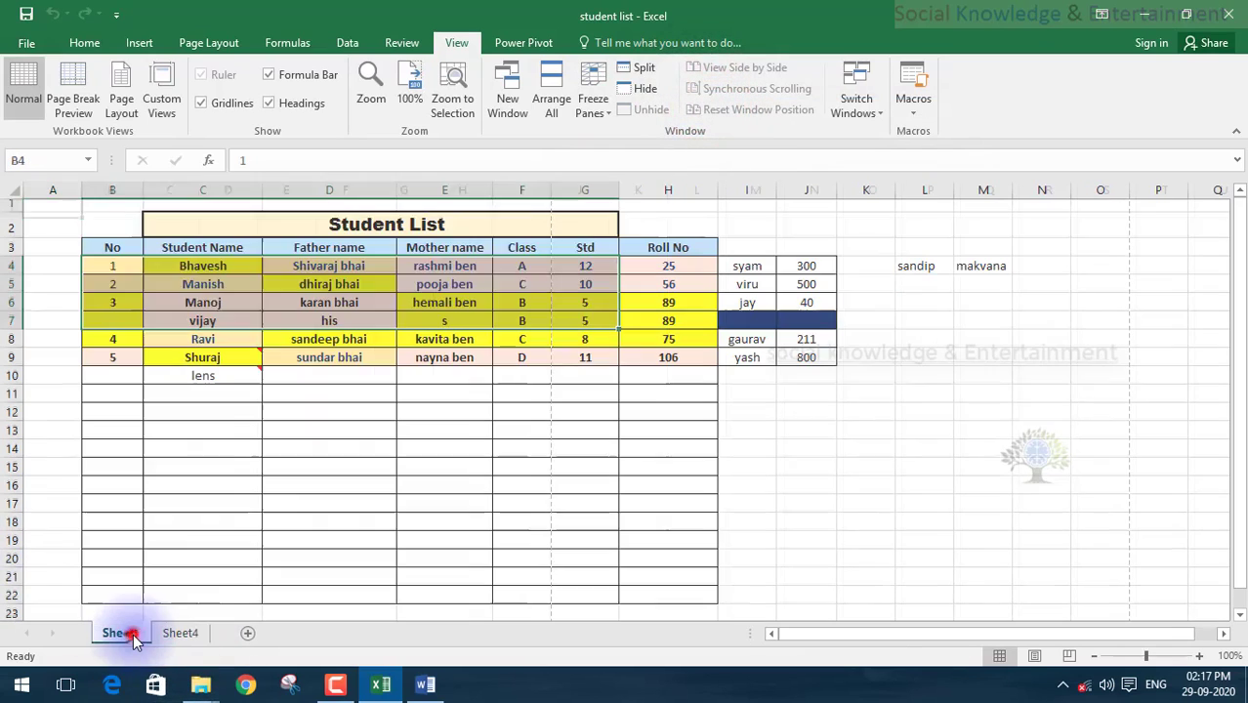
pyautogui.click(447, 302)
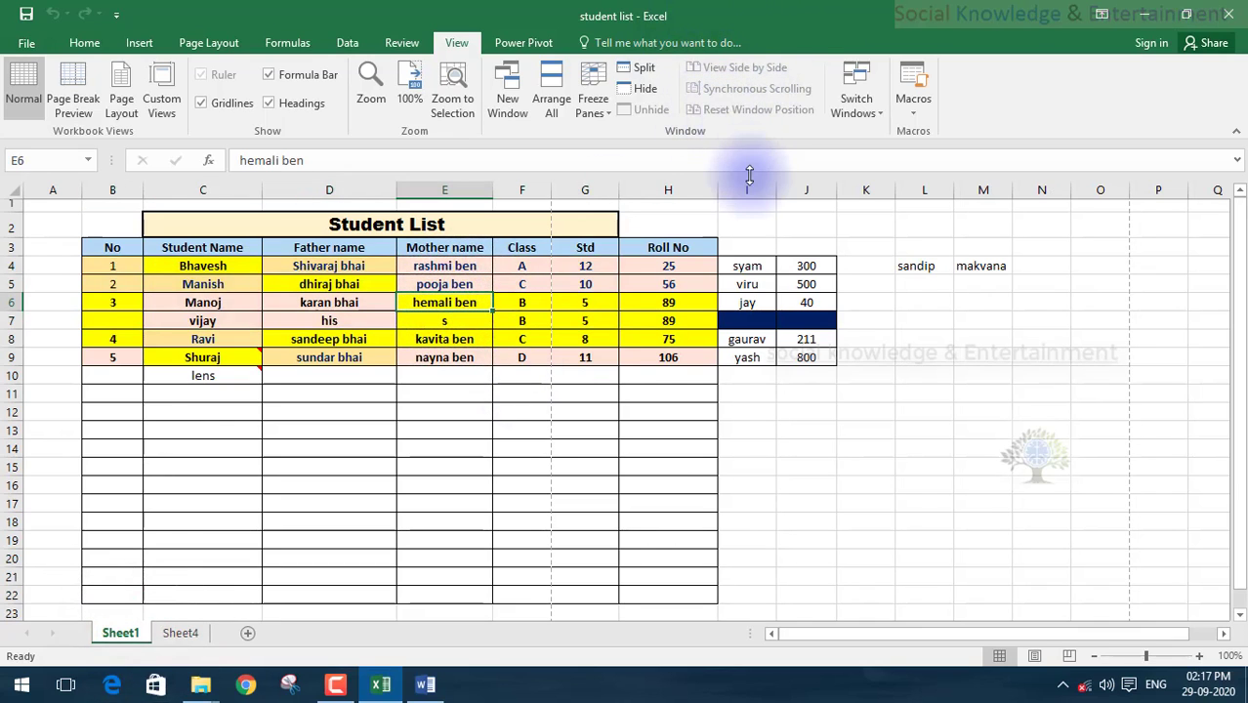
# Create a new workbook from the Blood Pressure Tracker template.
pyautogui.click(27, 43)
pyautogui.click(25, 120)
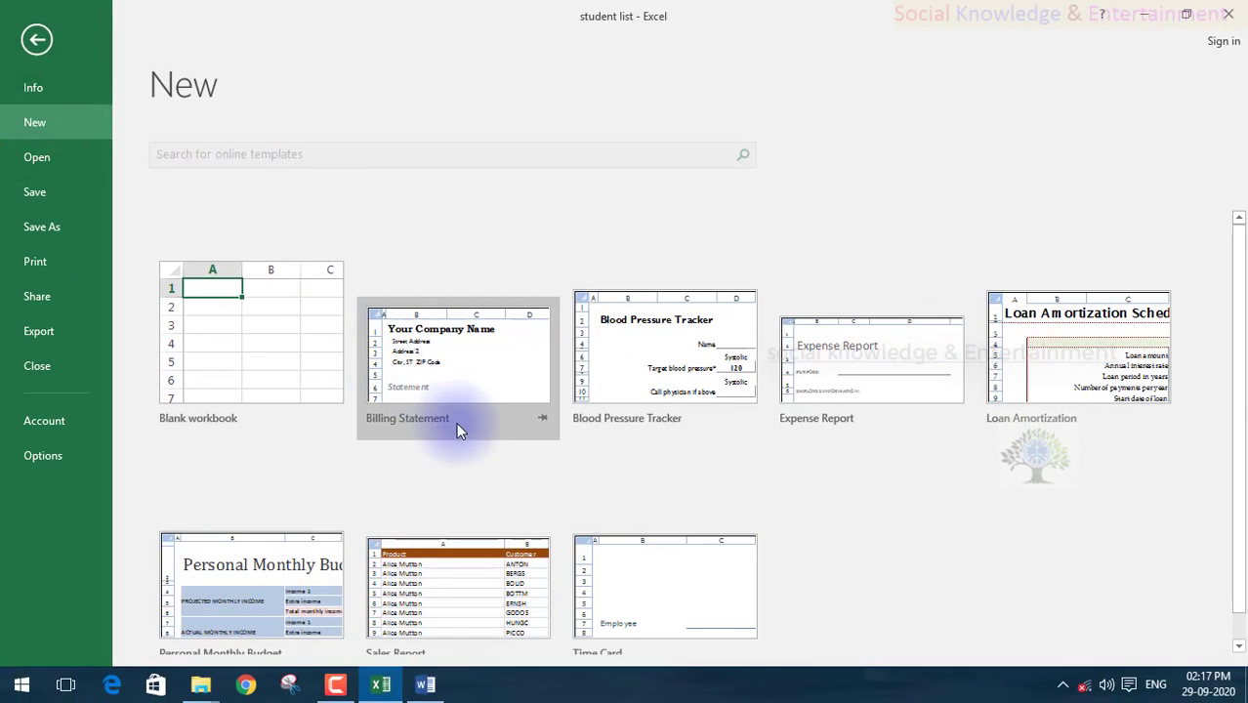
pyautogui.scroll(-1, 438, 388)
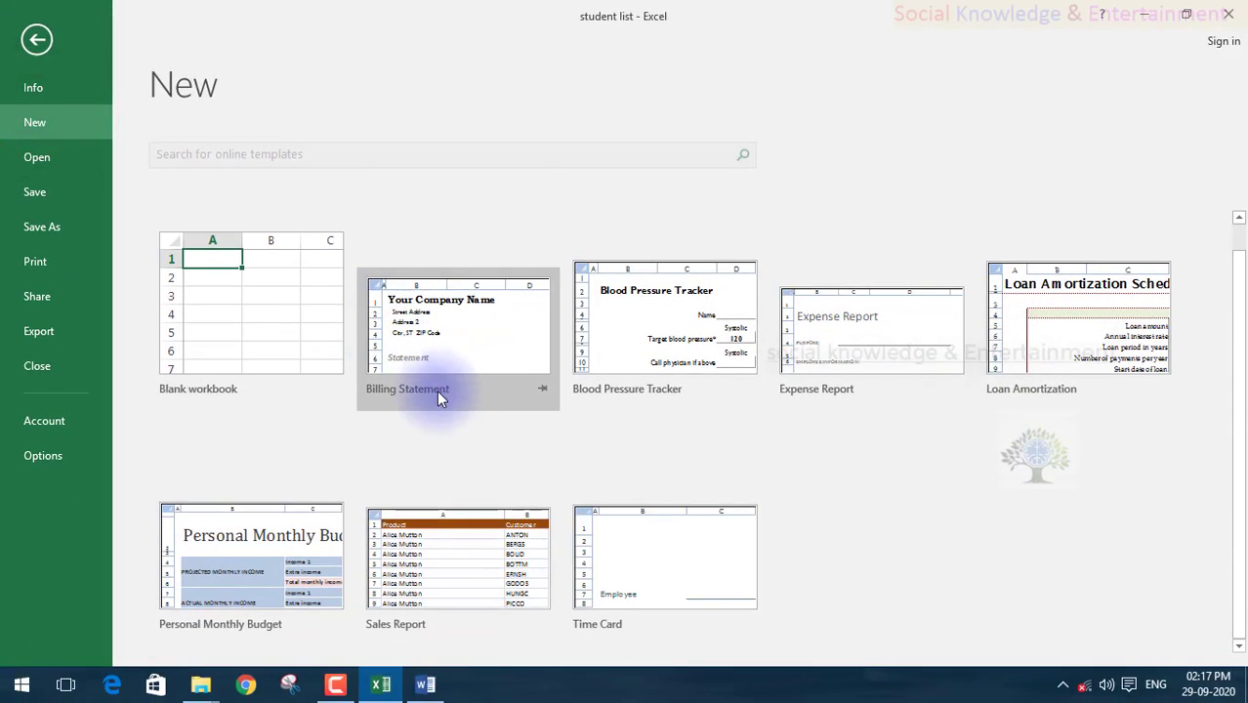
pyautogui.doubleClick(662, 349)
pyautogui.scroll(-3, 214, 471)
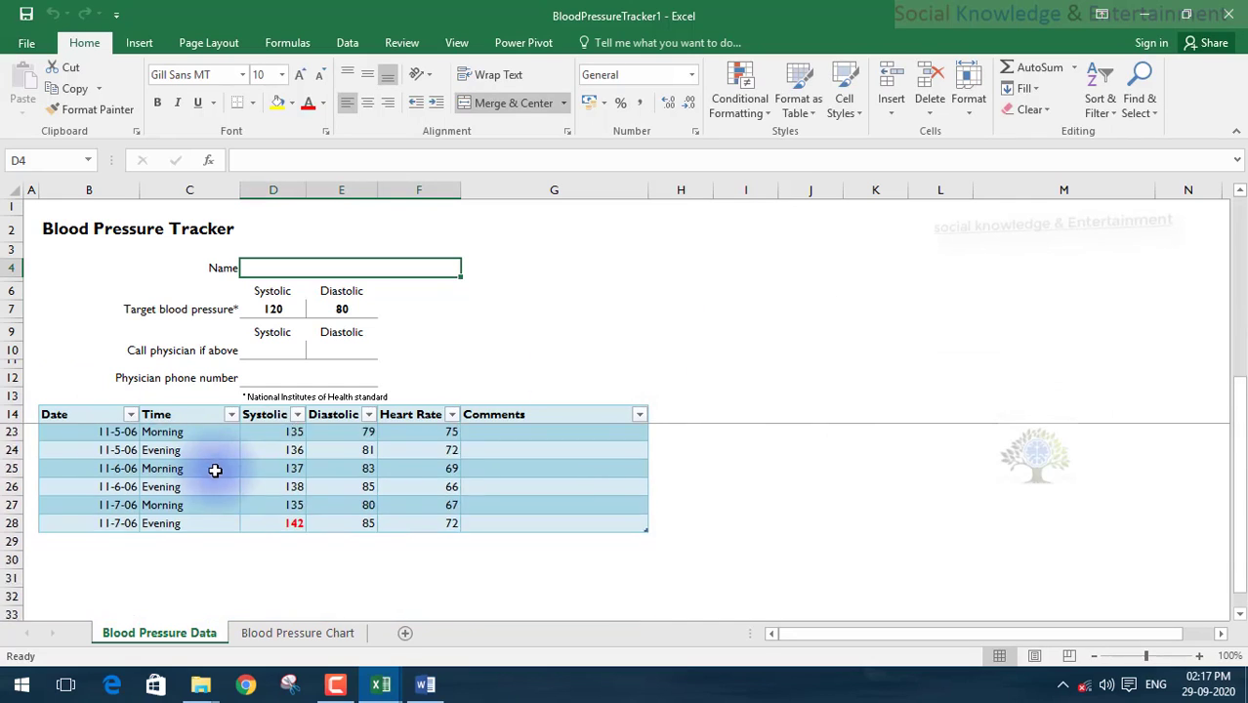
pyautogui.scroll(3, 215, 471)
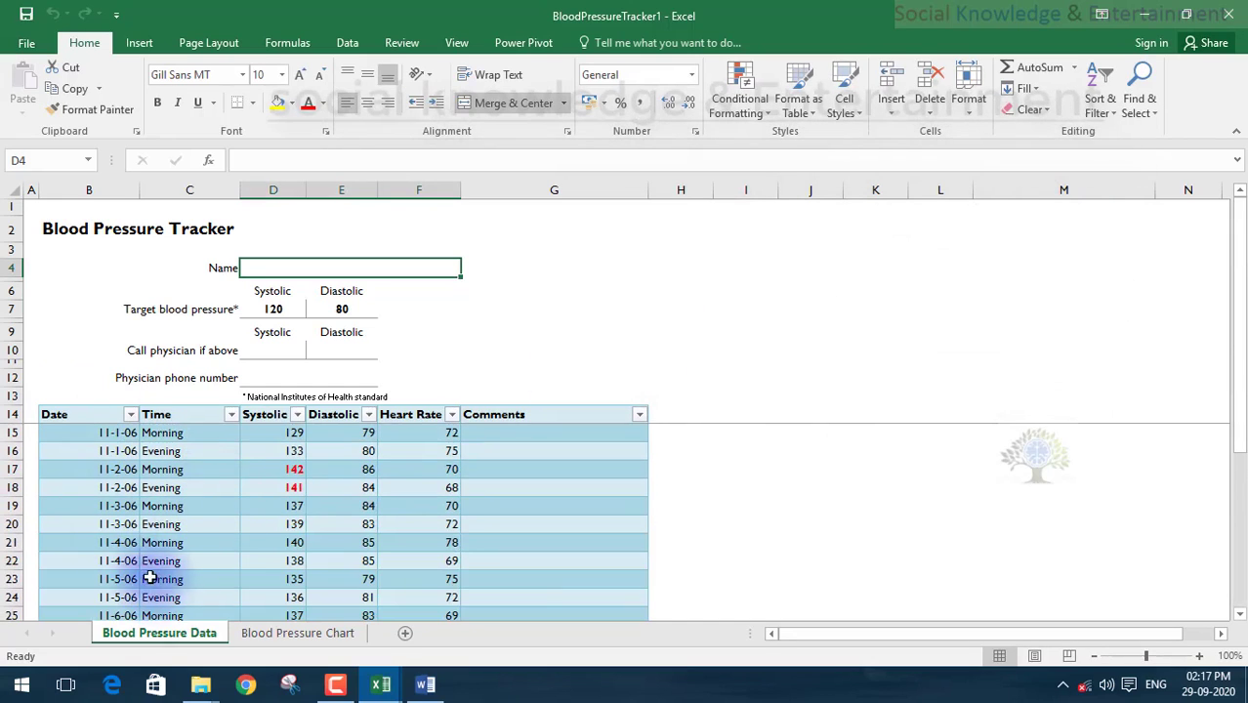
# View the two workbooks side by side, minimize BloodPressureTracker1, and maximize the student list.
pyautogui.click(1142, 10)
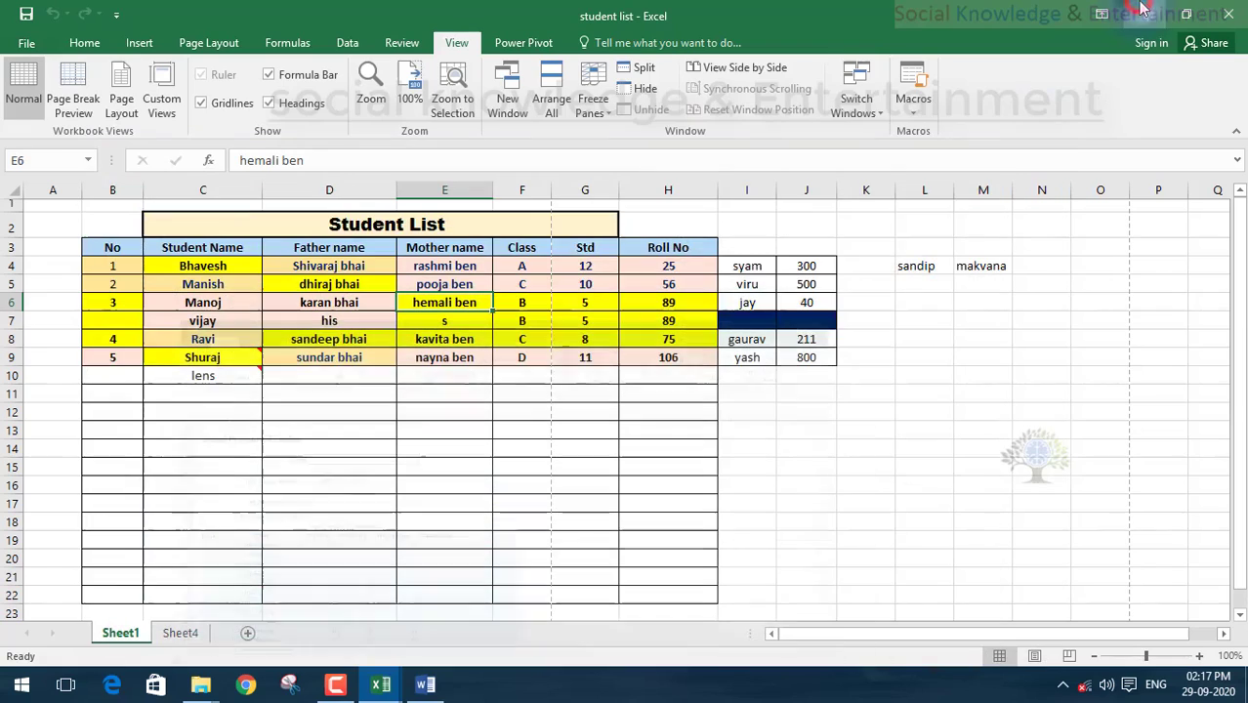
pyautogui.click(780, 66)
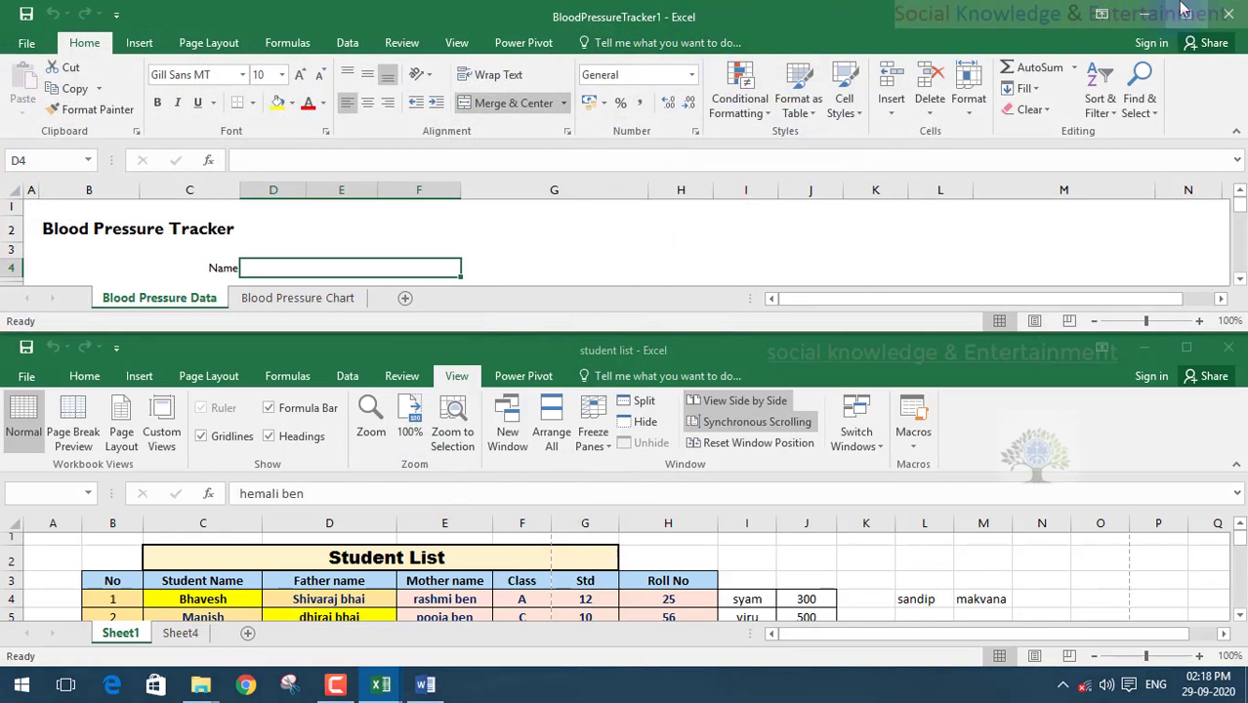
pyautogui.click(1147, 13)
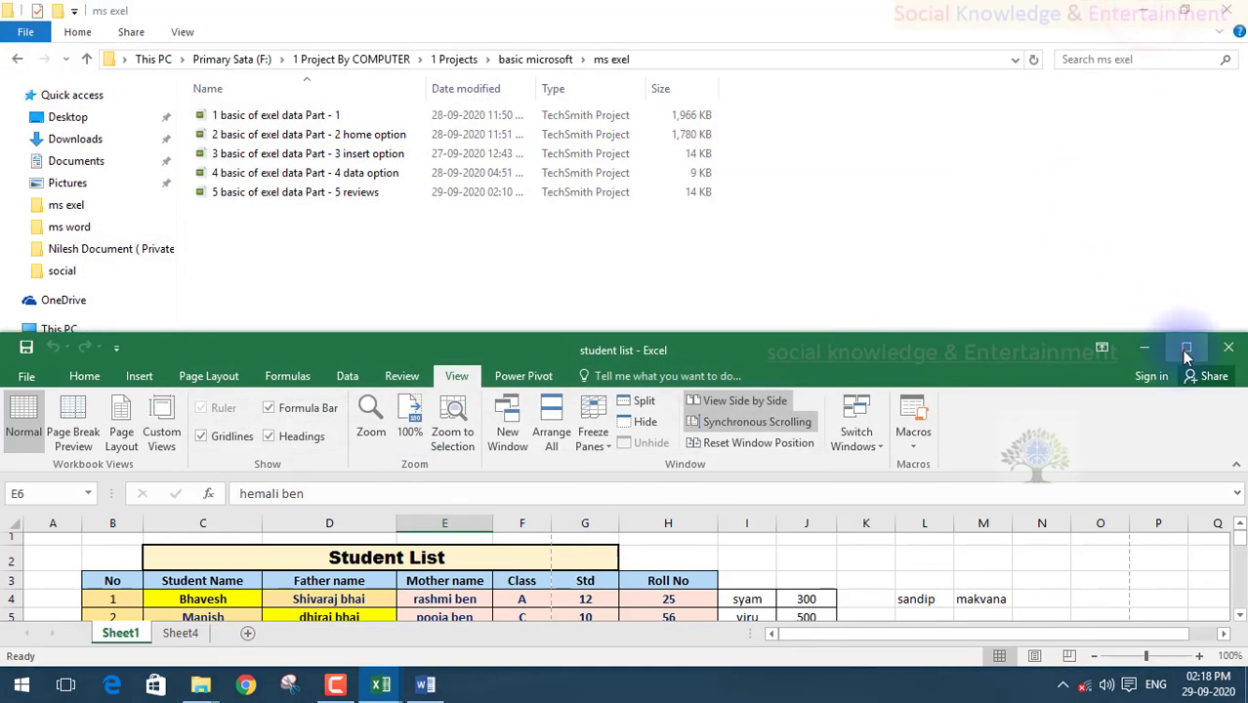
pyautogui.click(1186, 350)
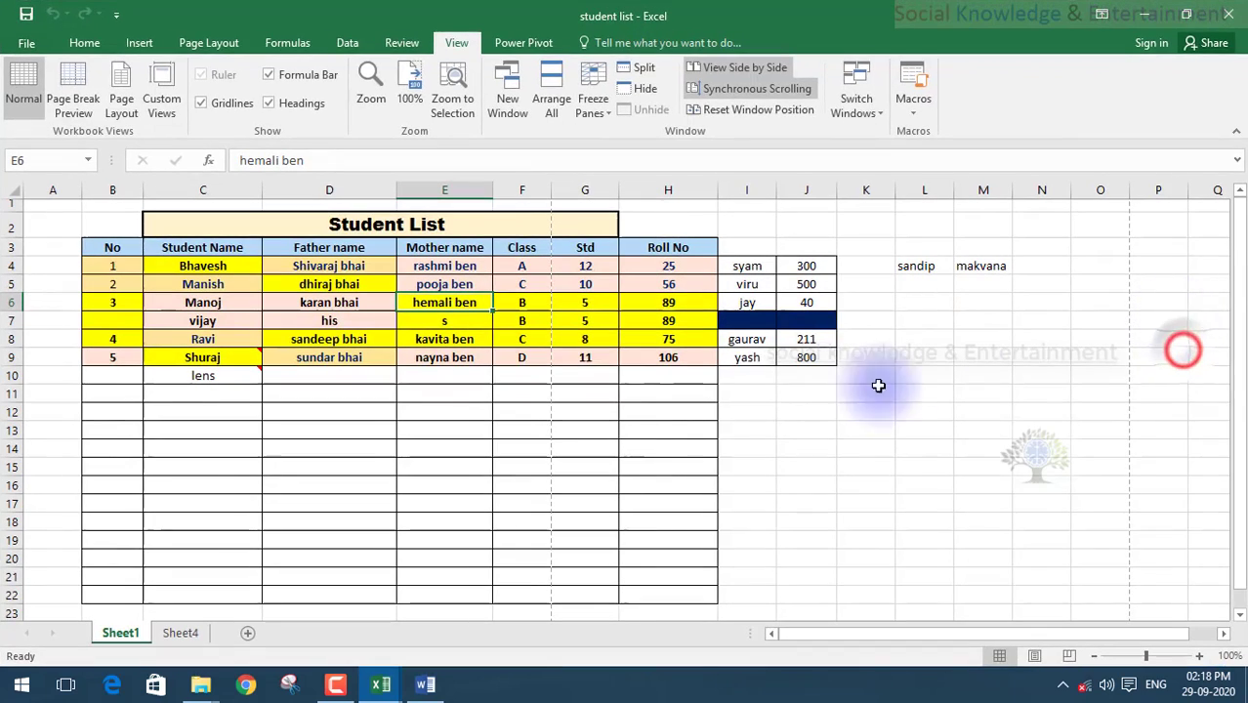
# Browse the open workbooks through Switch Windows and the taskbar previews, returning to the student list.
pyautogui.click(605, 342)
pyautogui.click(876, 119)
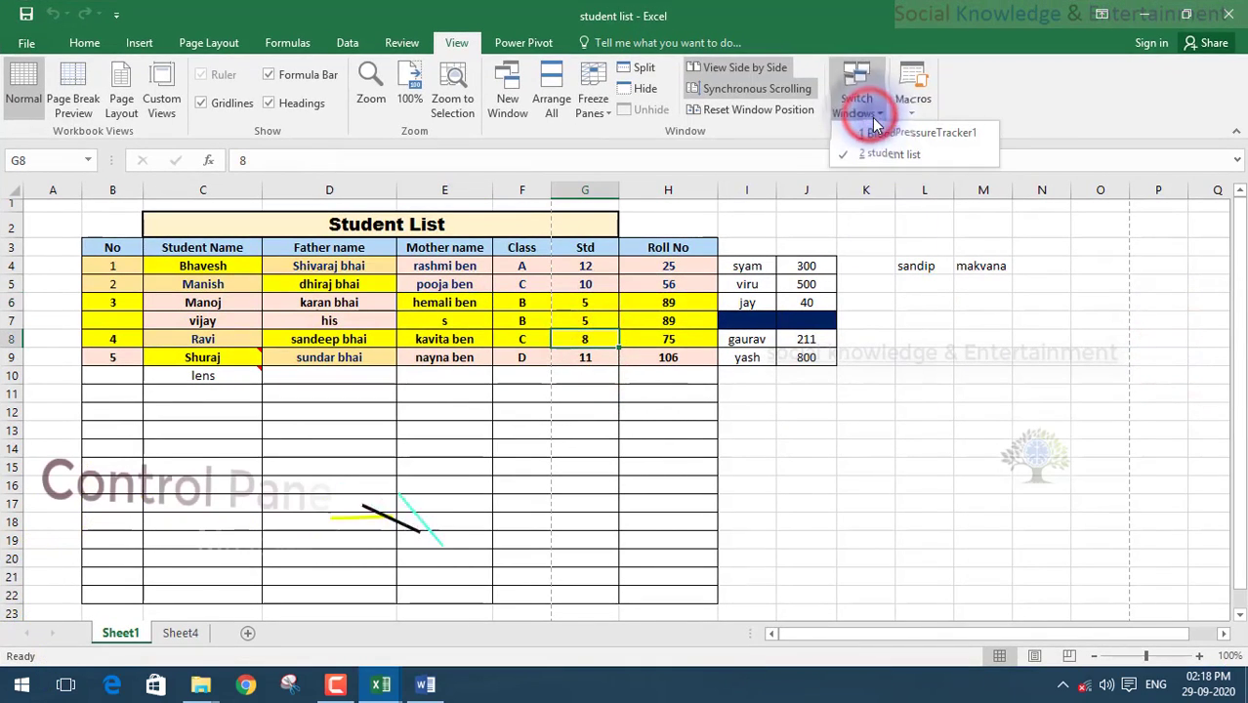
pyautogui.click(381, 670)
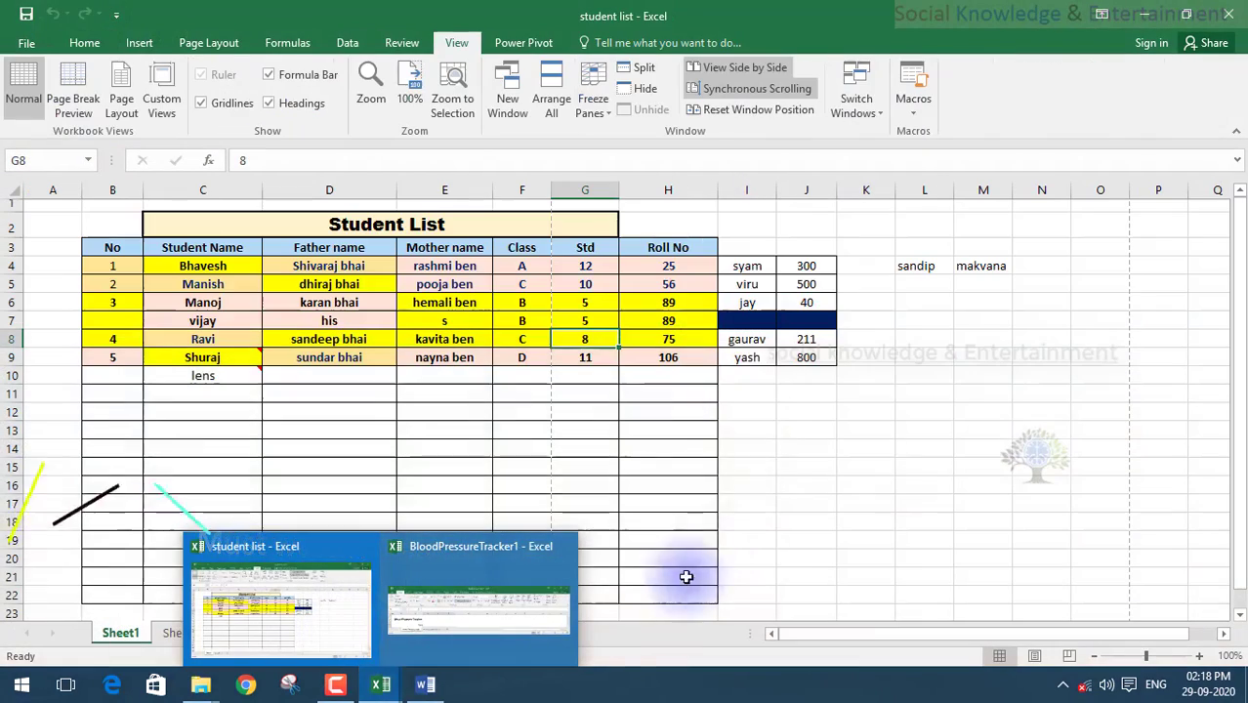
pyautogui.click(281, 611)
pyautogui.click(857, 117)
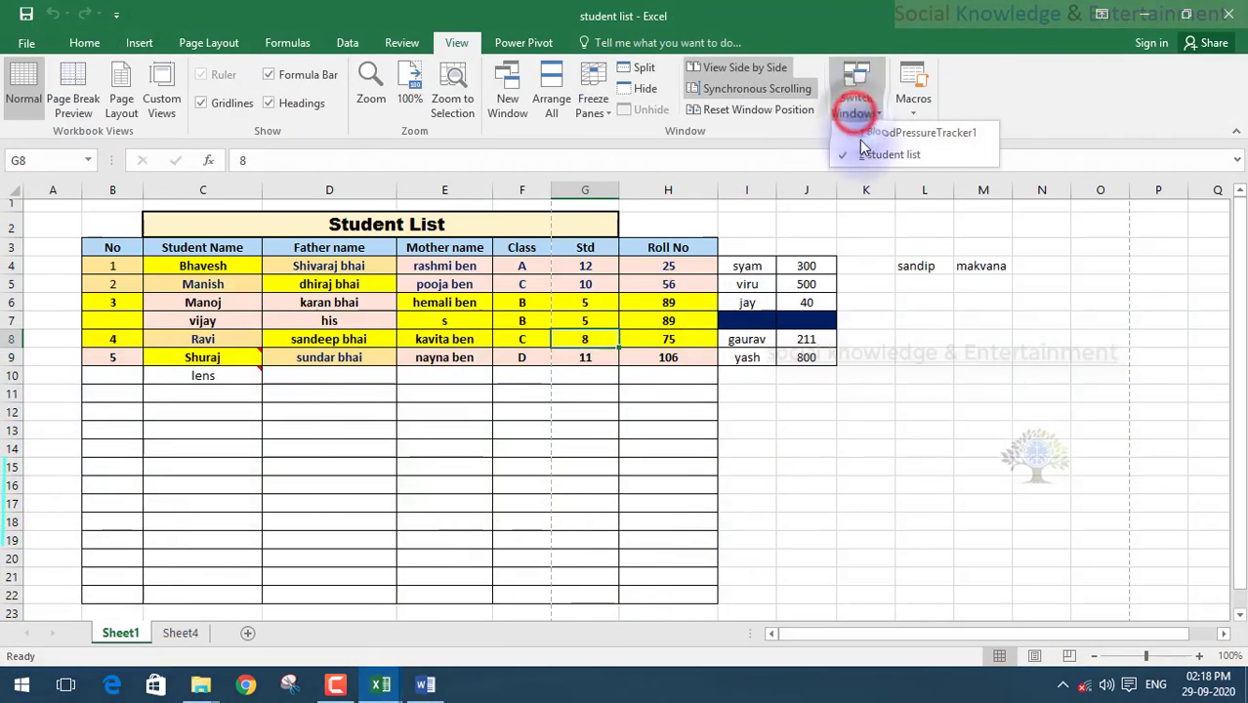
pyautogui.moveTo(379, 692)
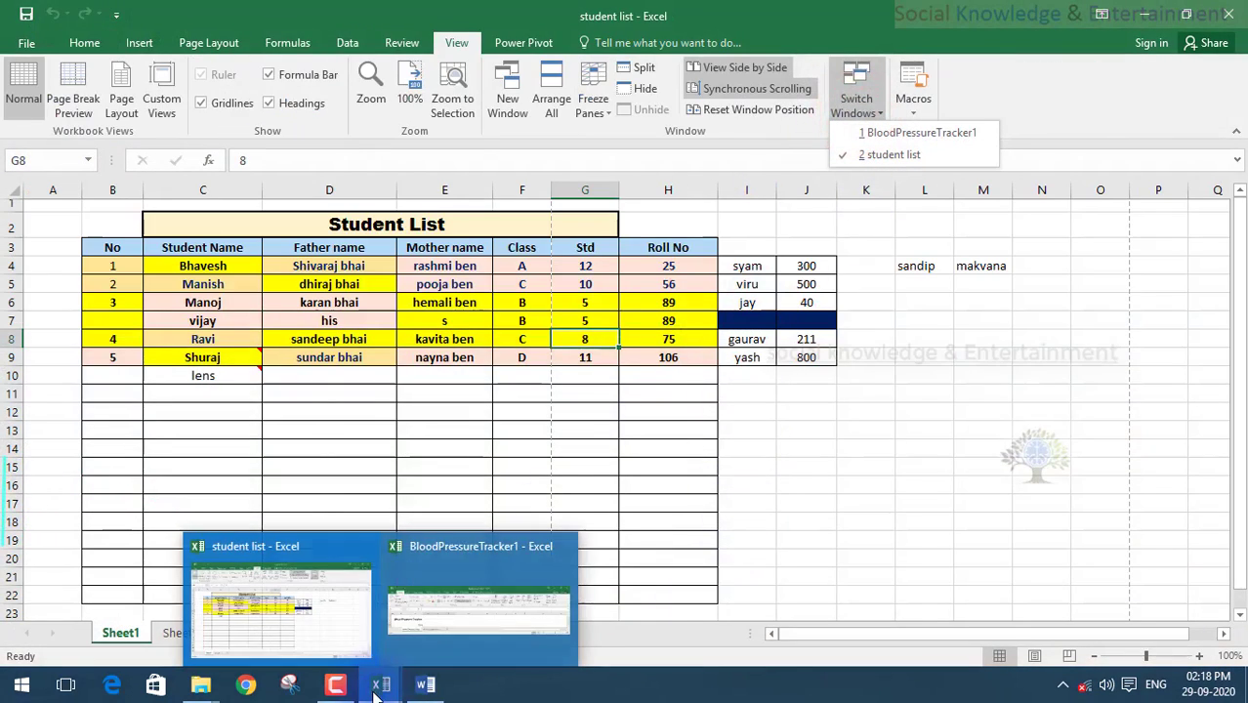
pyautogui.click(853, 115)
pyautogui.click(853, 116)
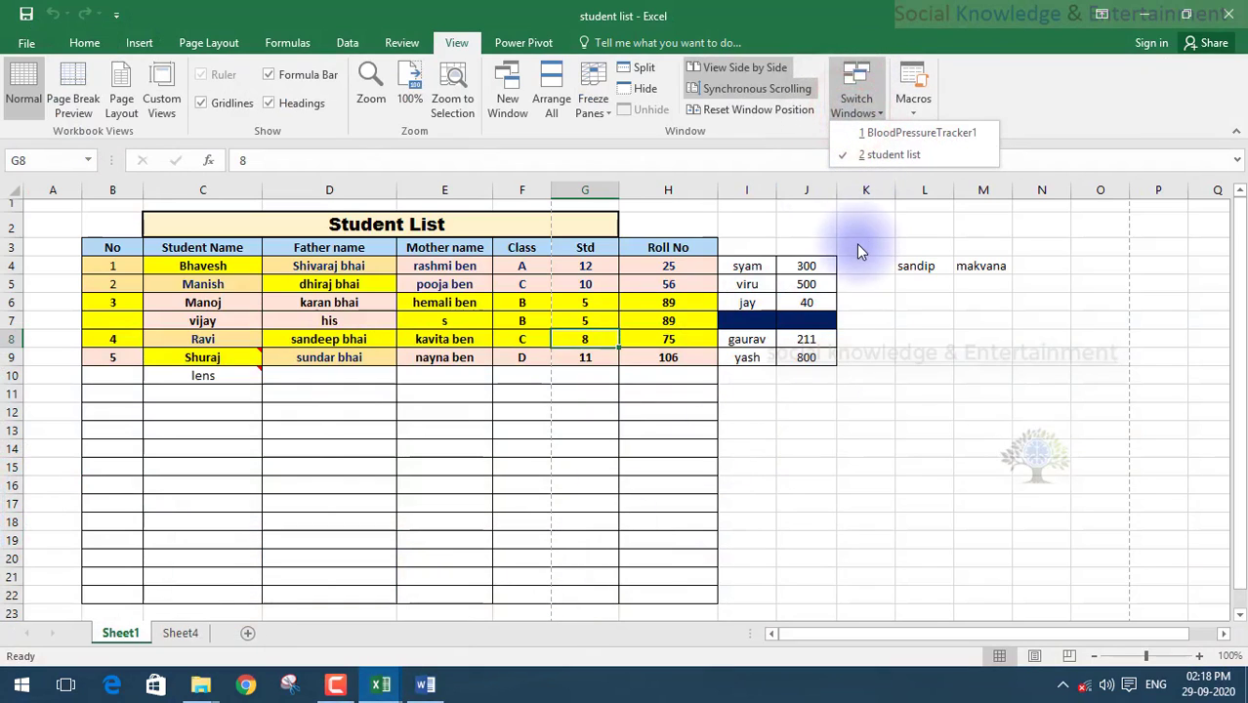
# Switch to BloodPressureTracker1, maximize and scroll through it, then close it with Don't Save.
pyautogui.click(875, 145)
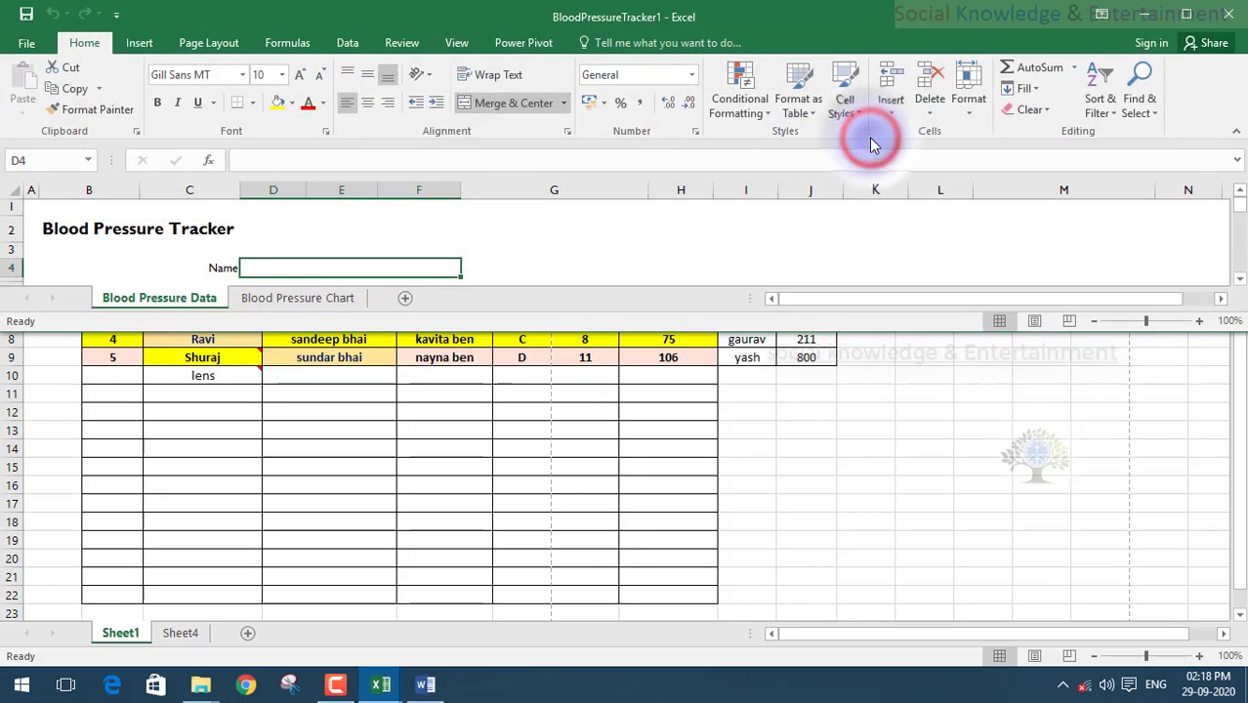
pyautogui.click(481, 247)
pyautogui.click(481, 247)
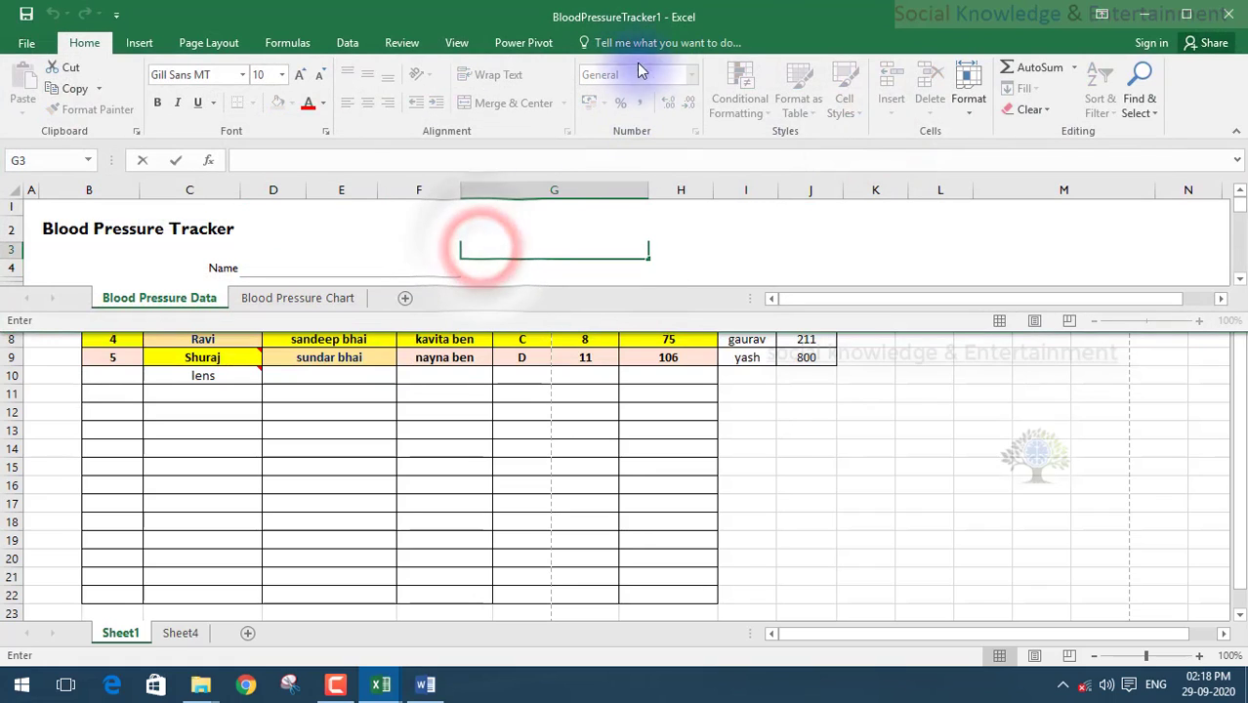
pyautogui.doubleClick(617, 21)
pyautogui.scroll(-2, 350, 301)
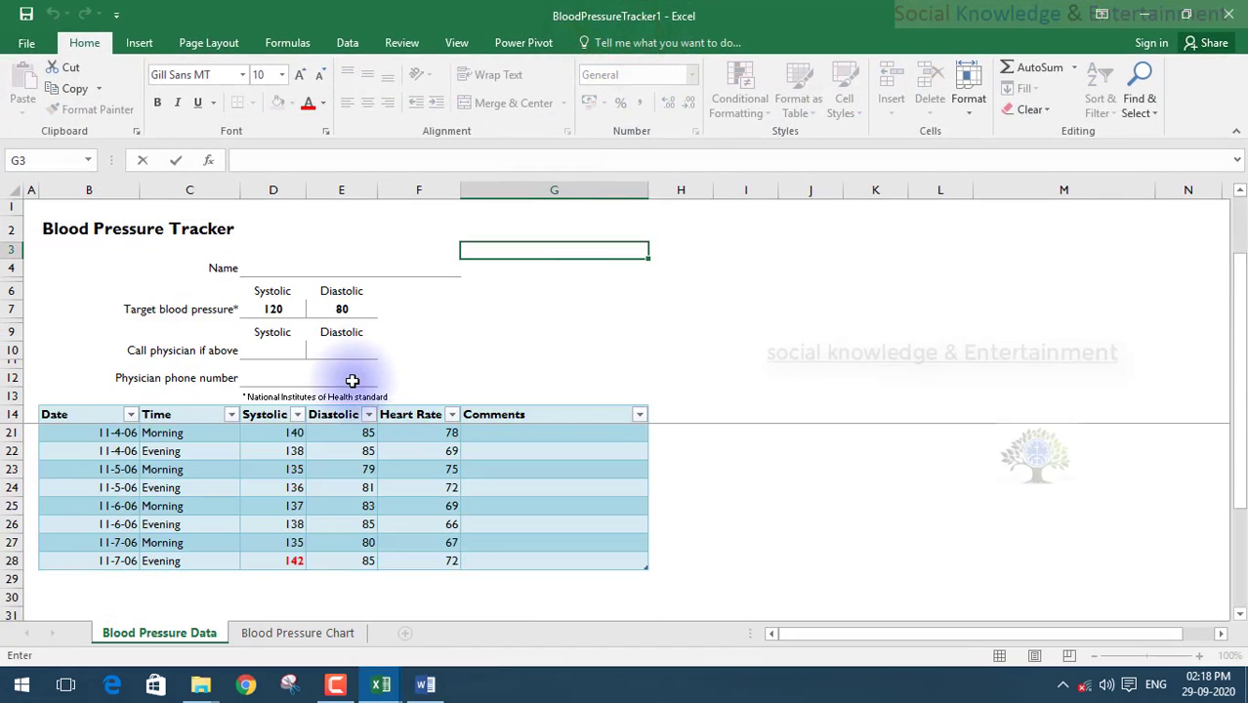
pyautogui.scroll(-1, 317, 496)
pyautogui.scroll(3, 313, 486)
pyautogui.scroll(-6, 313, 486)
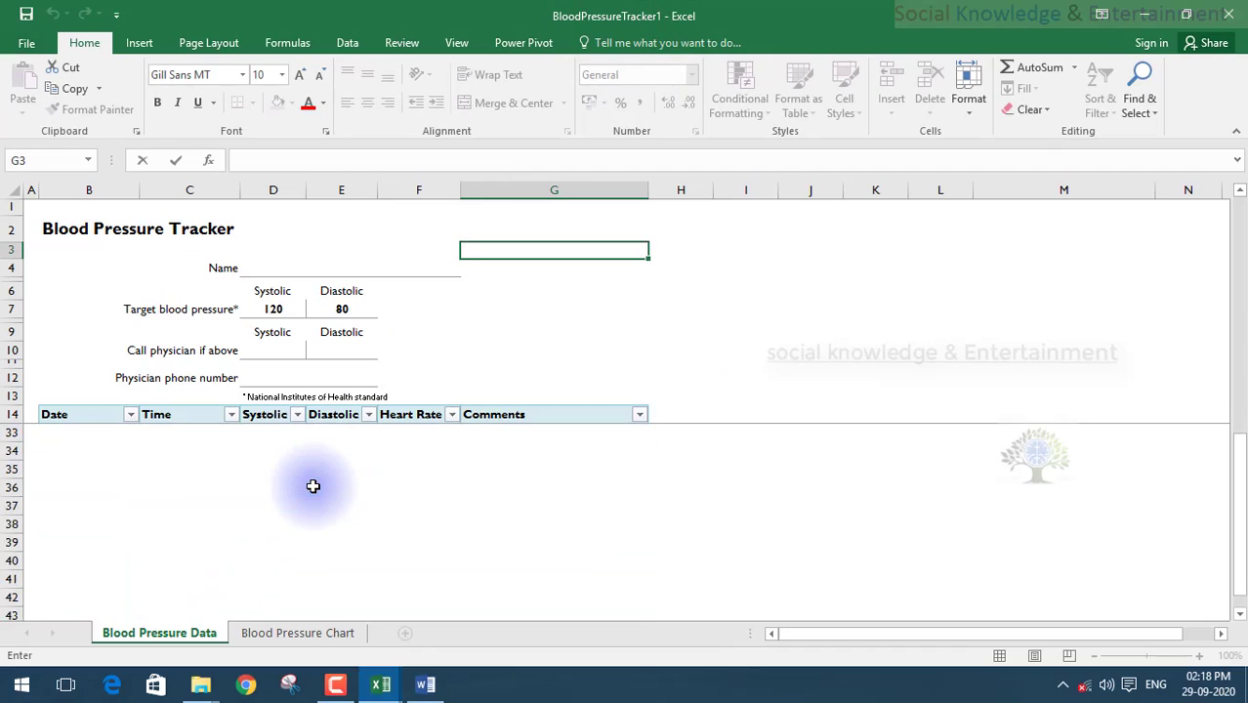
pyautogui.scroll(8, 312, 487)
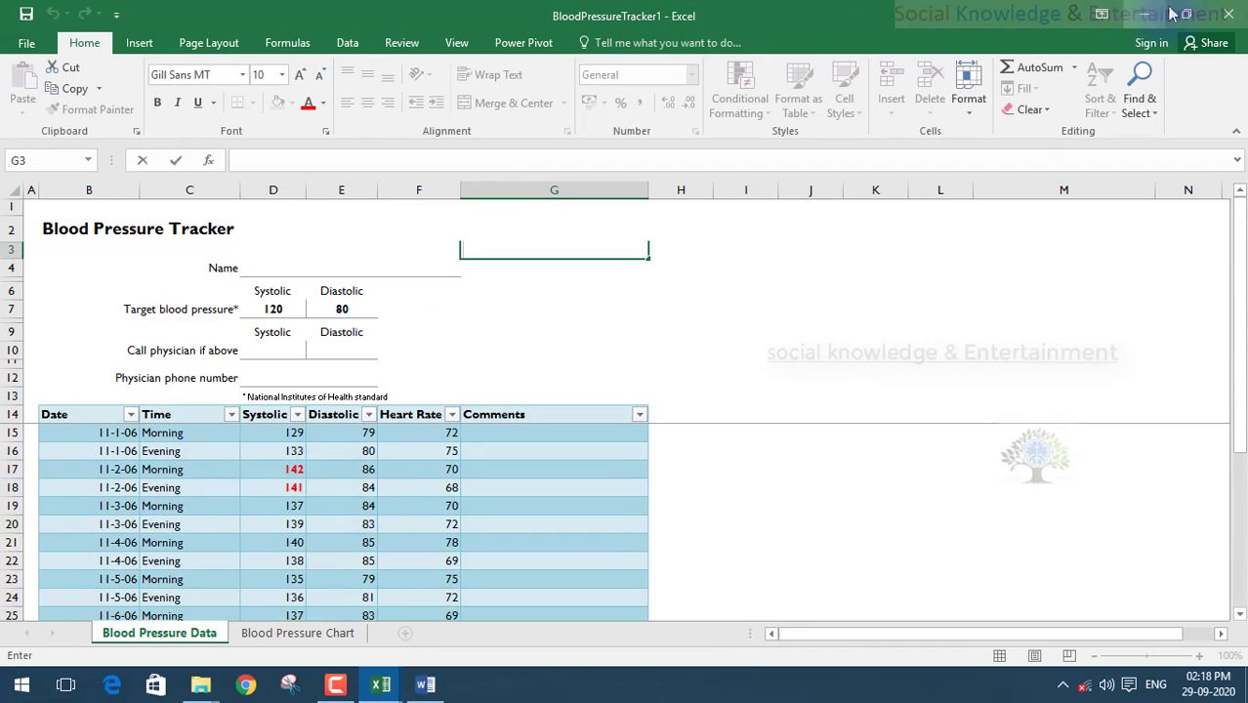
pyautogui.click(1216, 12)
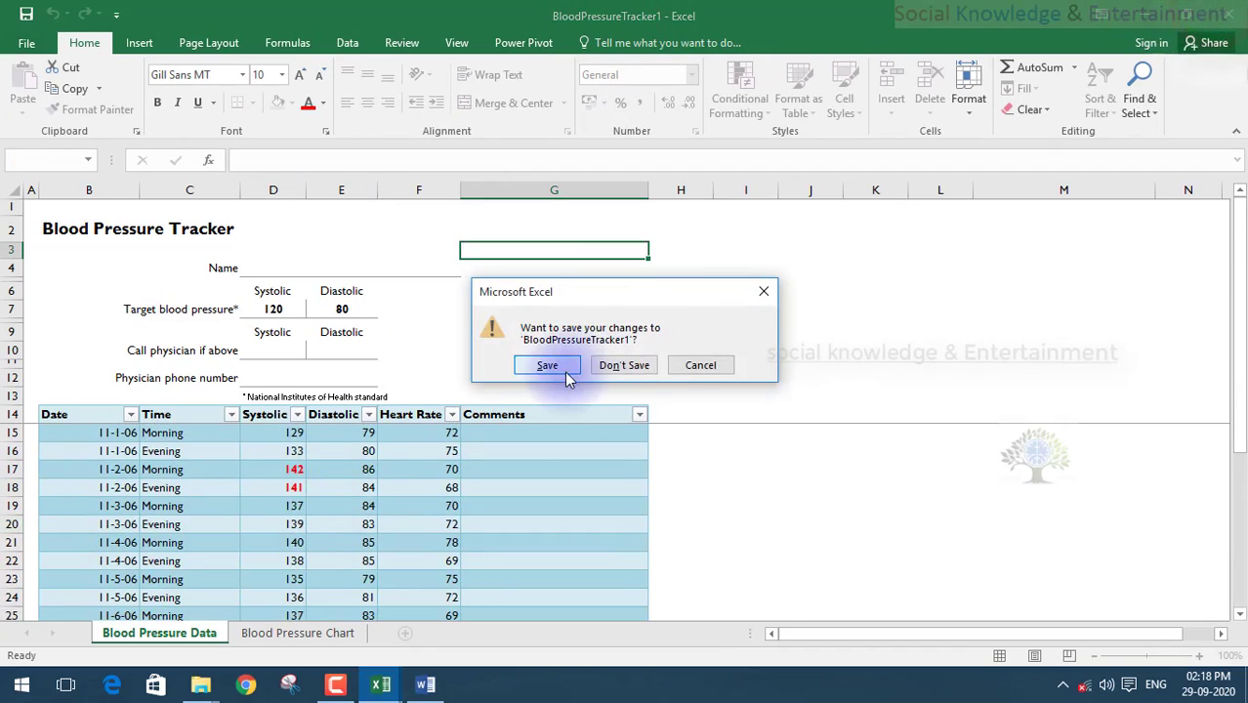
pyautogui.click(625, 365)
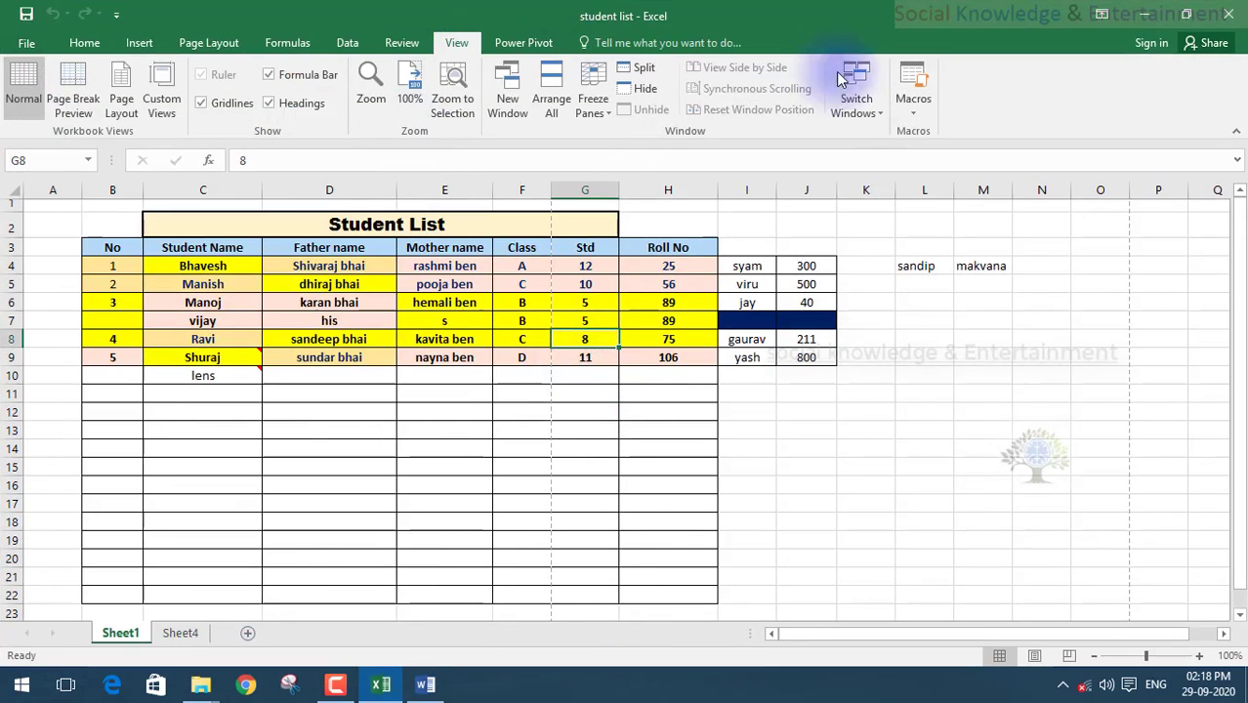
# Check the macro options, then show the Power Pivot commands and select the student table B2:M13.
pyautogui.click(913, 103)
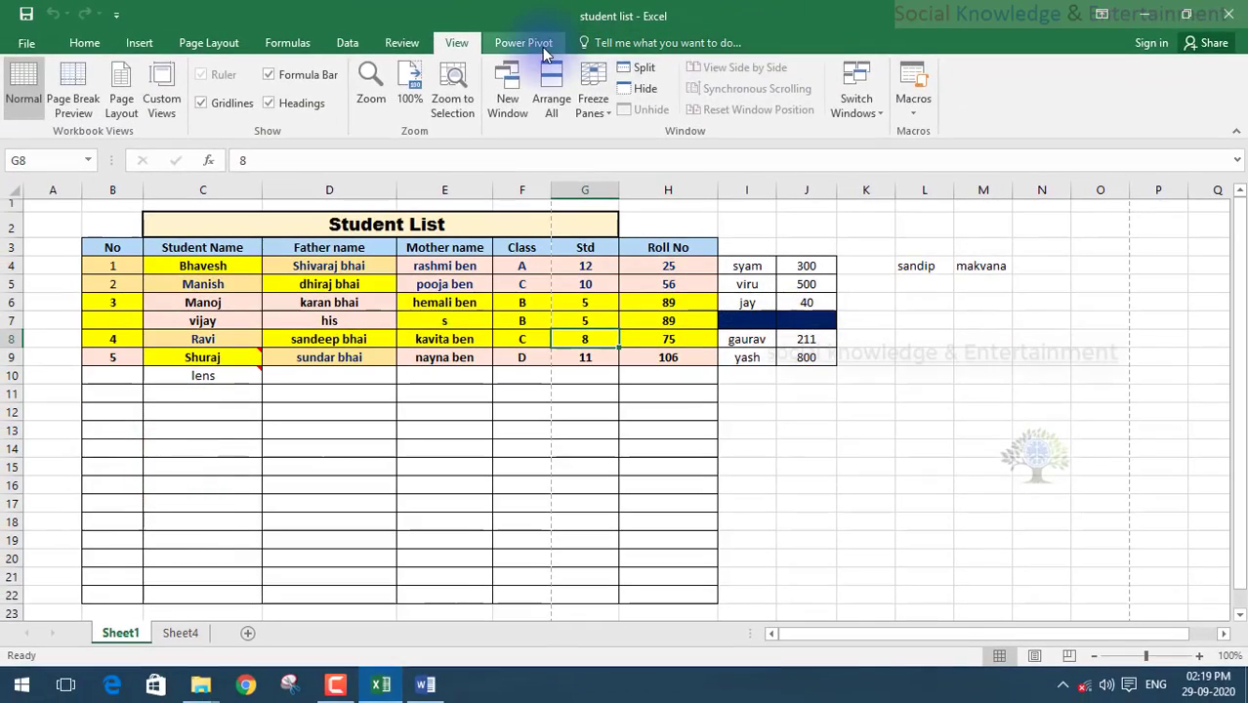
pyautogui.click(524, 55)
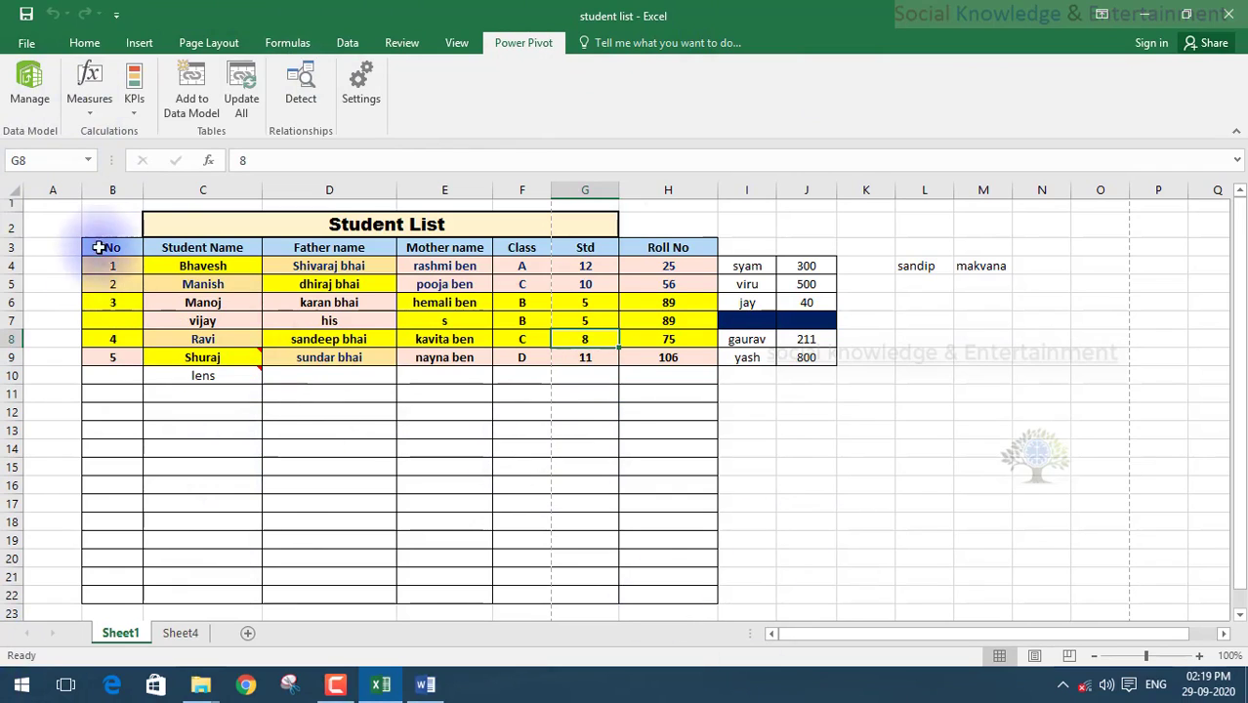
pyautogui.moveTo(113, 223); pyautogui.dragTo(986, 425)
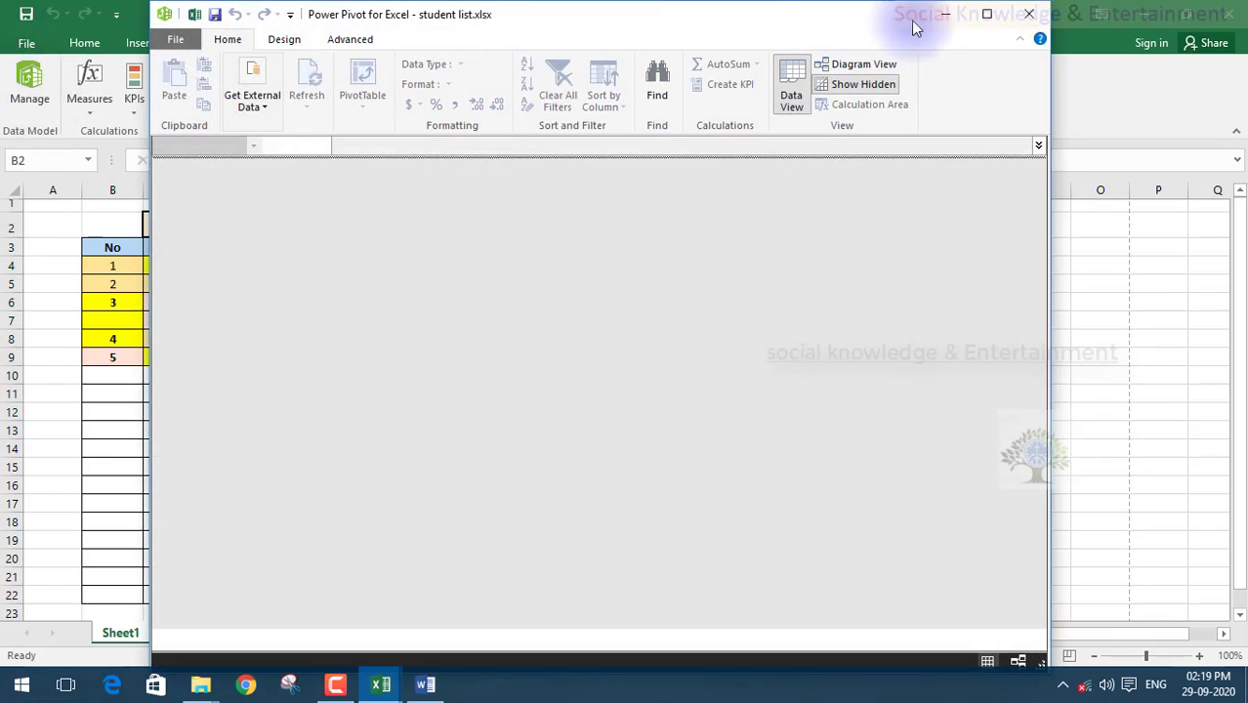
# Maximize Power Pivot and look over the From Database, From Data Service and Existing Connections options.
pyautogui.click(979, 15)
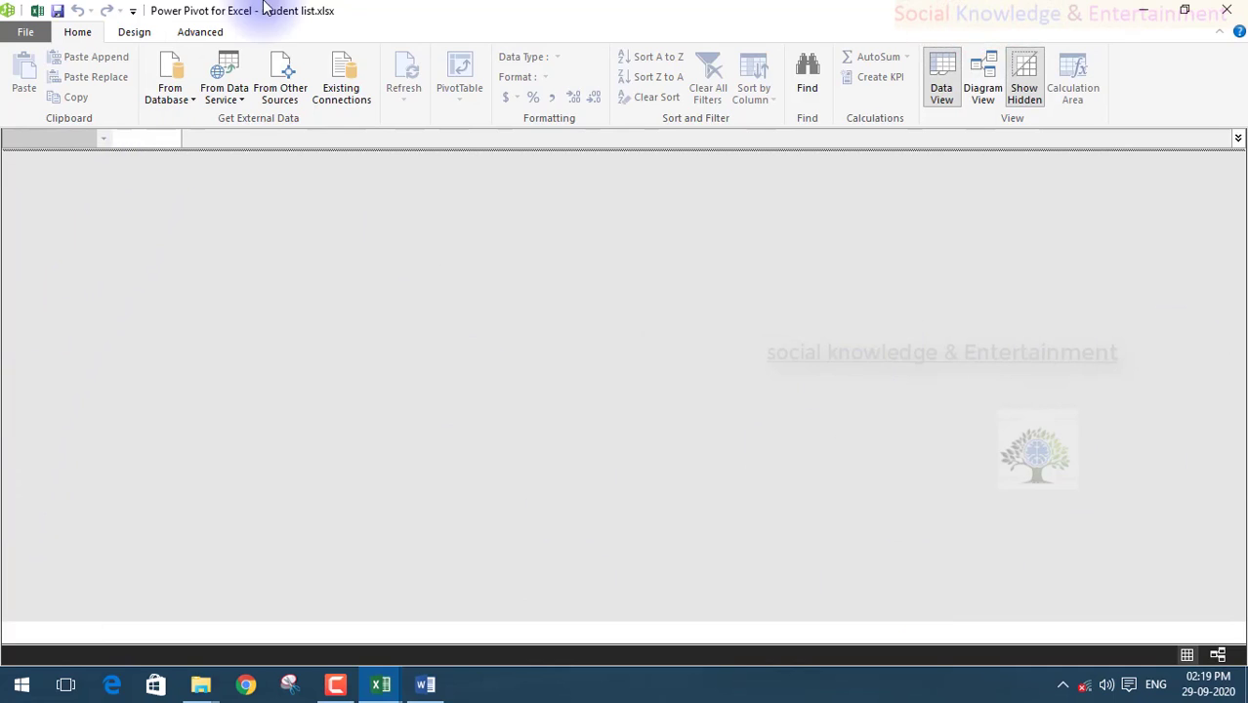
pyautogui.click(166, 96)
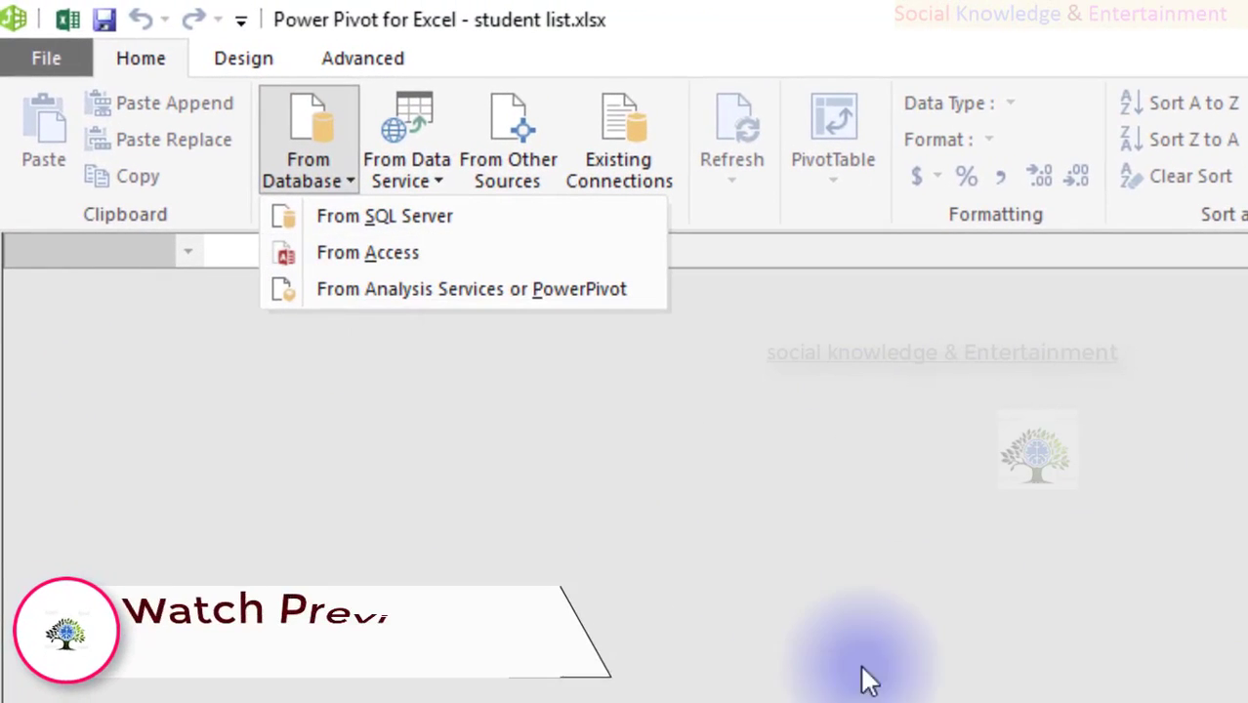
pyautogui.click(793, 400)
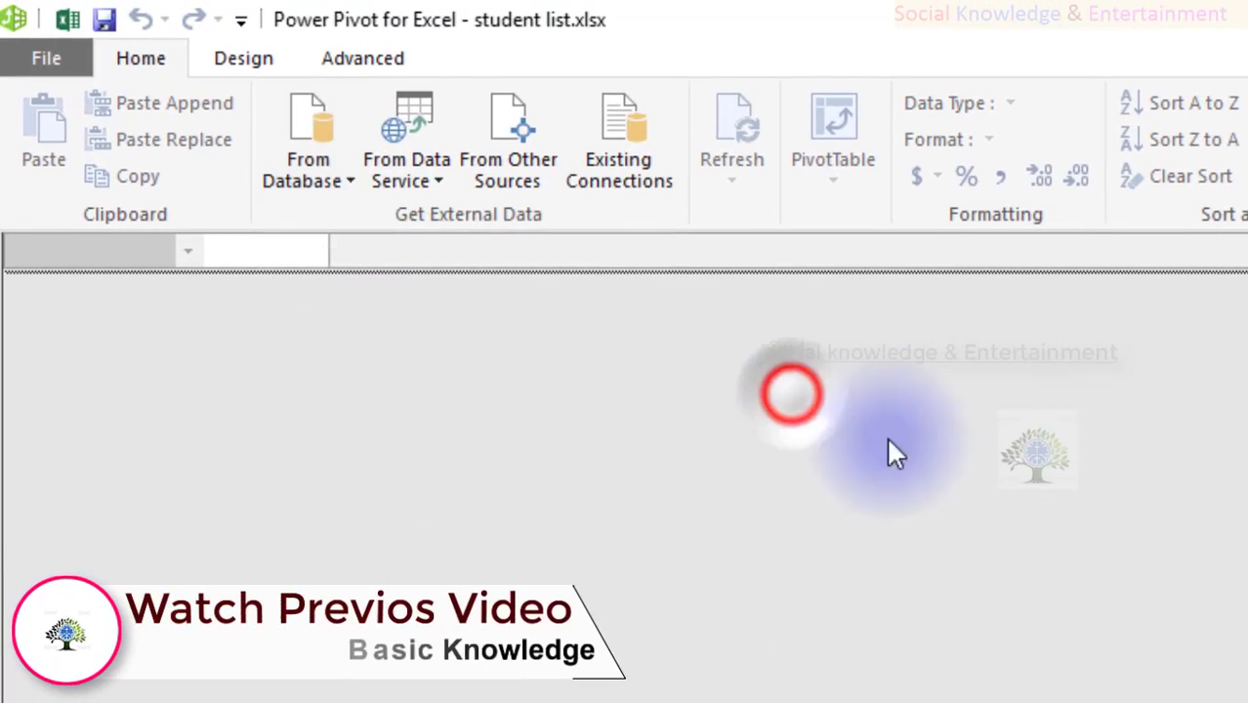
pyautogui.click(405, 179)
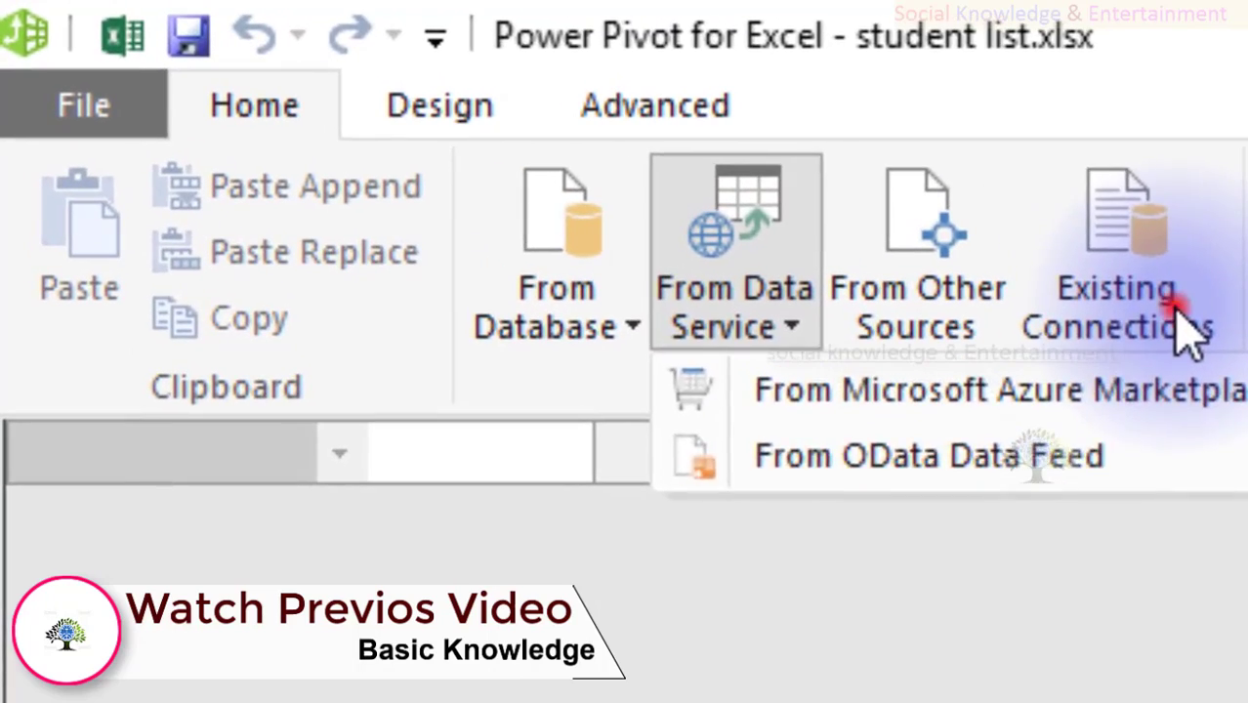
pyautogui.click(1180, 312)
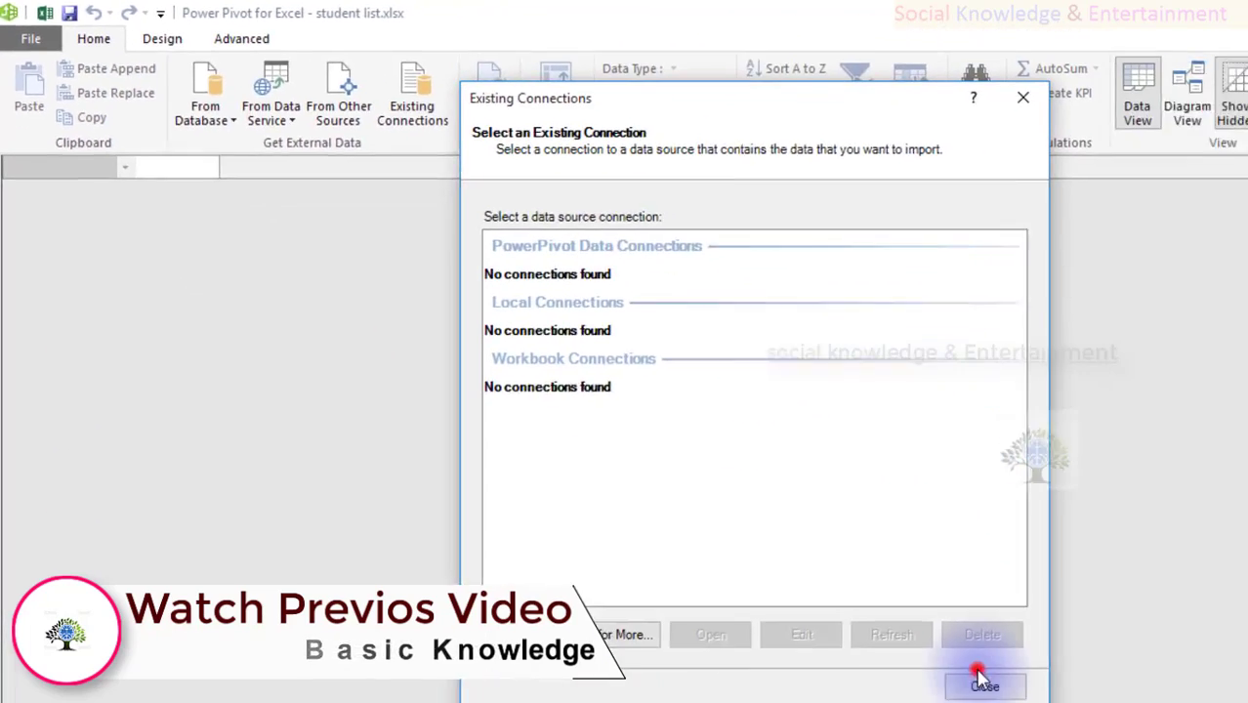
pyautogui.click(983, 684)
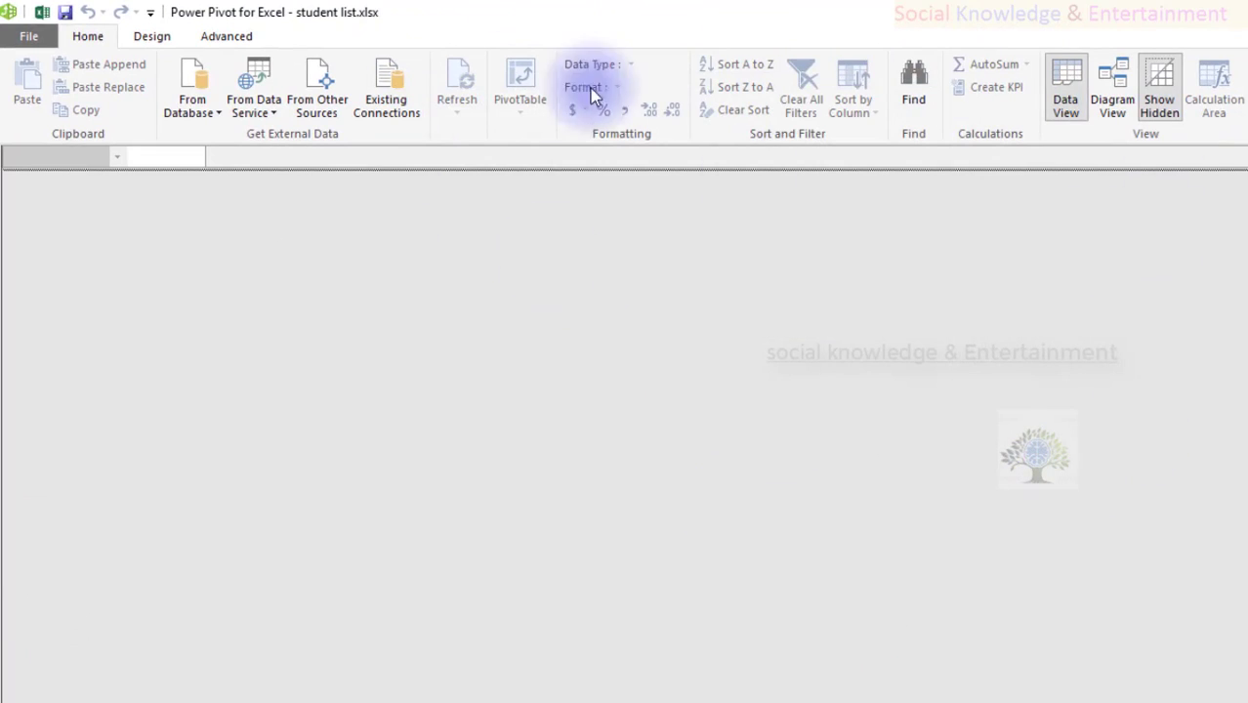
# View the Design and Advanced commands, then return to the Home commands.
pyautogui.click(148, 36)
pyautogui.click(217, 39)
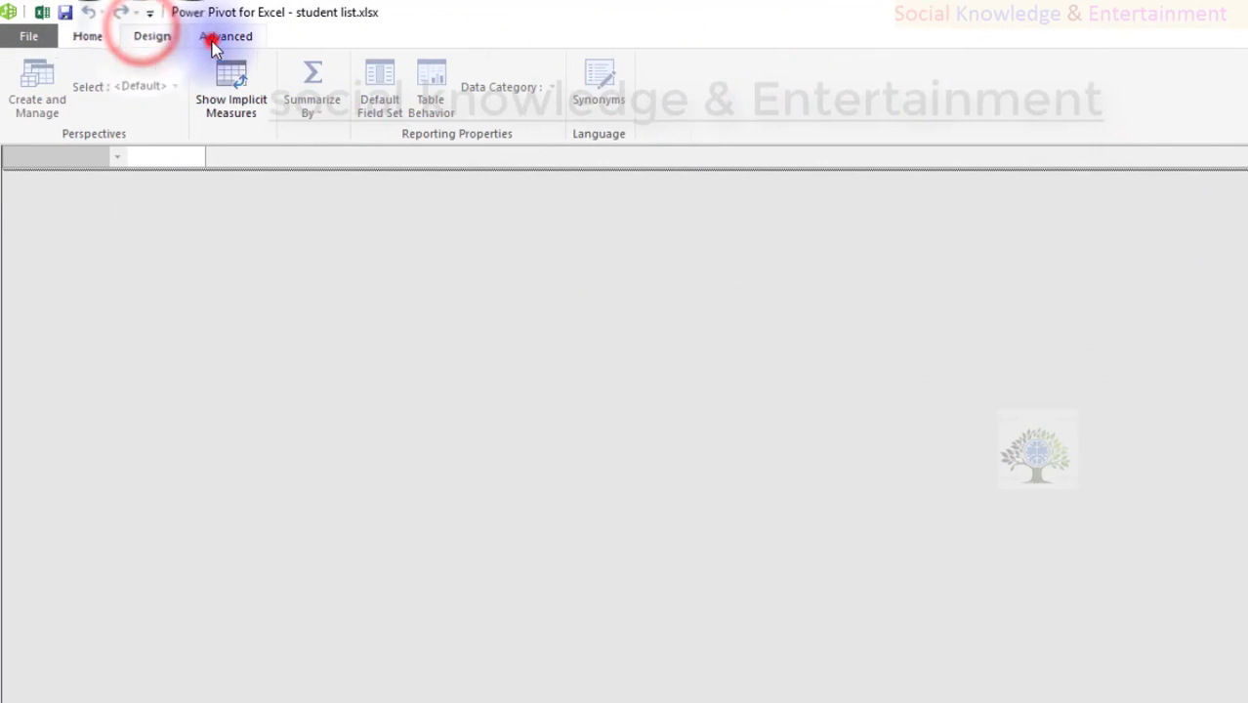
pyautogui.click(78, 39)
# Close the Power Pivot window, attempt a New Measure and dismiss the no-data-model warning.
pyautogui.click(1219, 8)
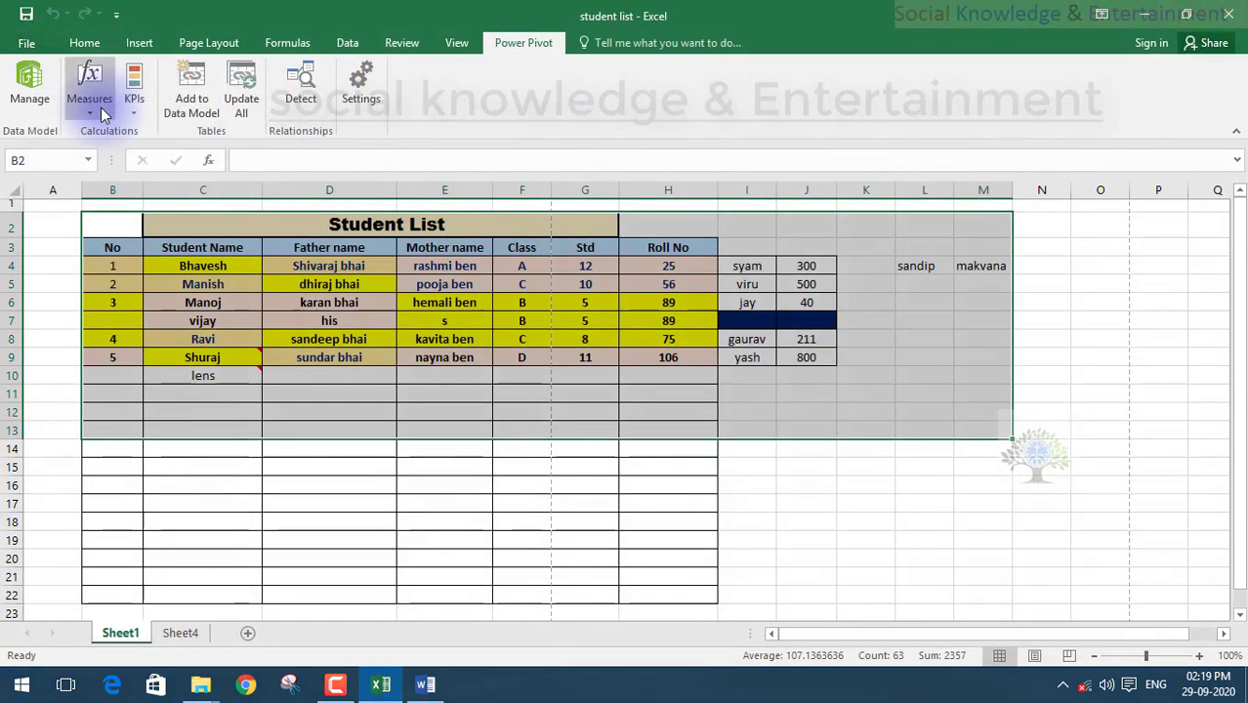
pyautogui.click(100, 108)
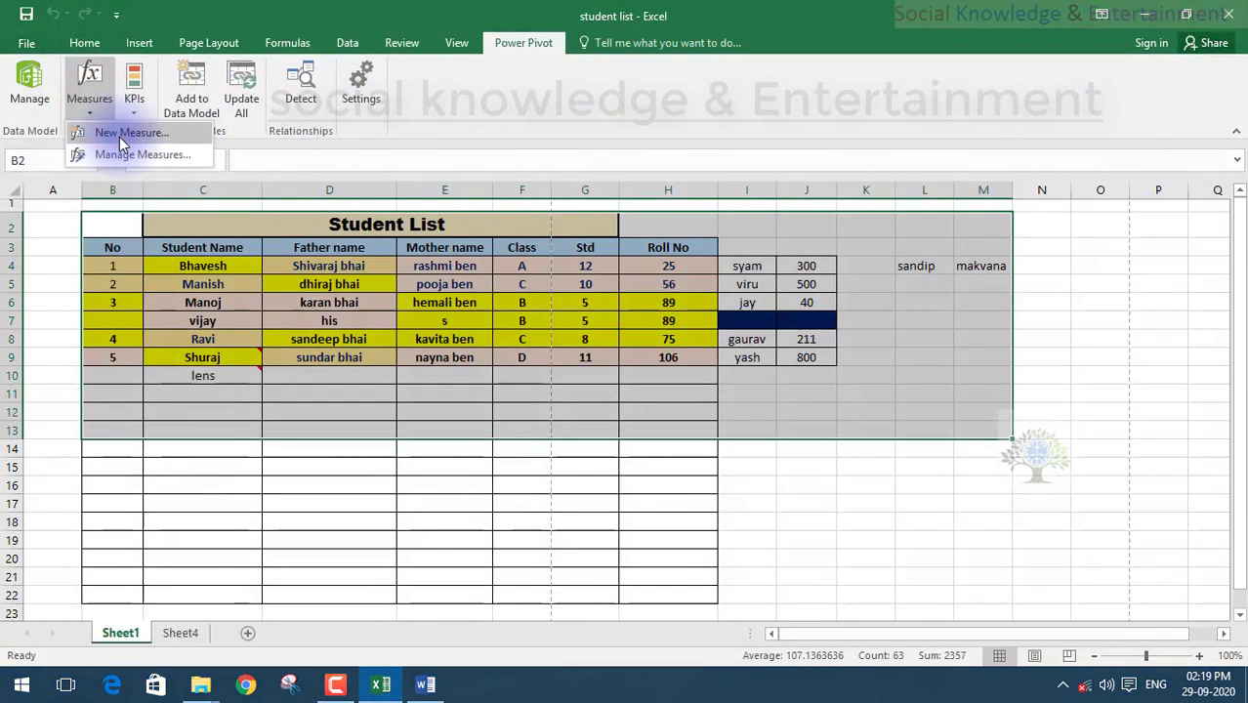
pyautogui.click(172, 130)
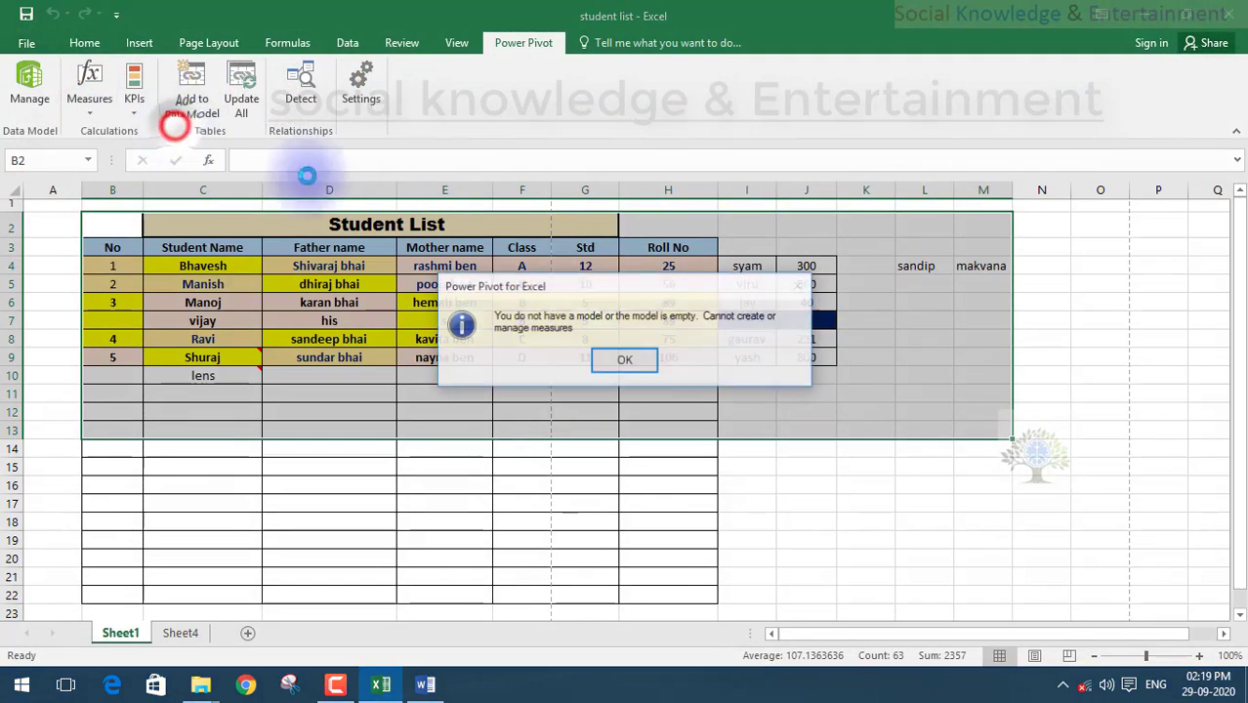
pyautogui.click(630, 361)
pyautogui.click(586, 339)
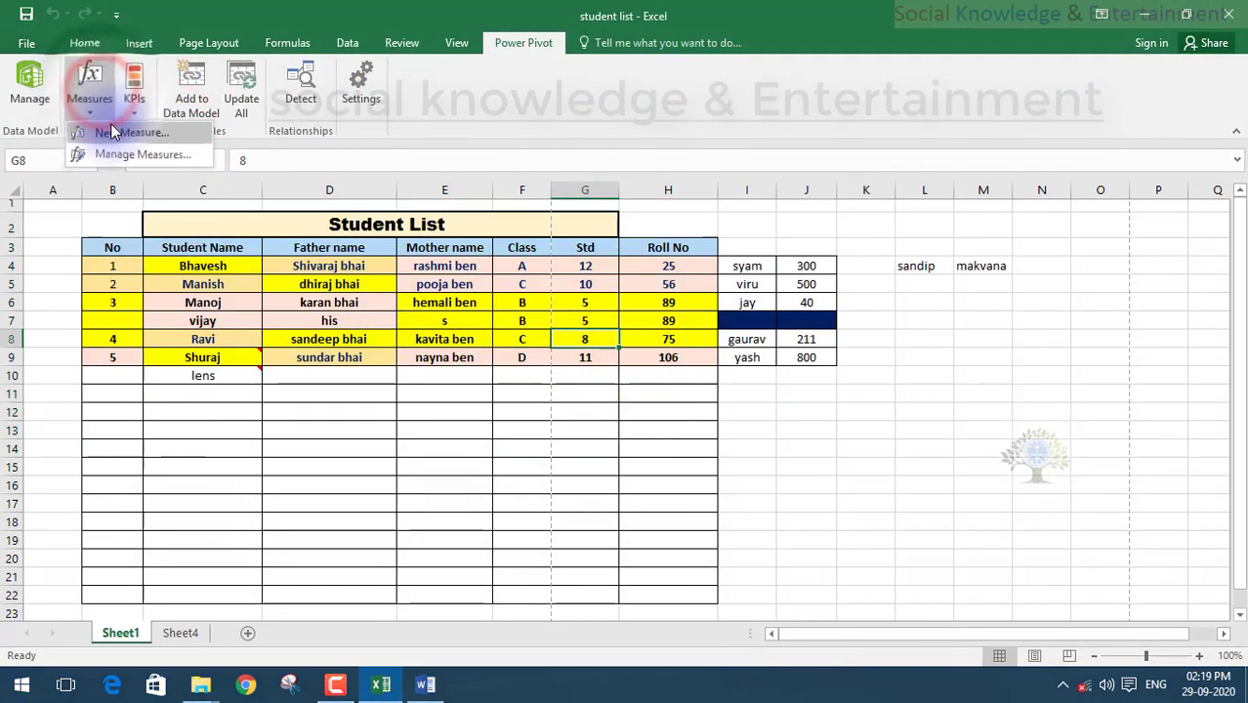
# Retry New Measure, dismiss the warning again, and start a New KPI.
pyautogui.click(122, 132)
pyautogui.click(630, 357)
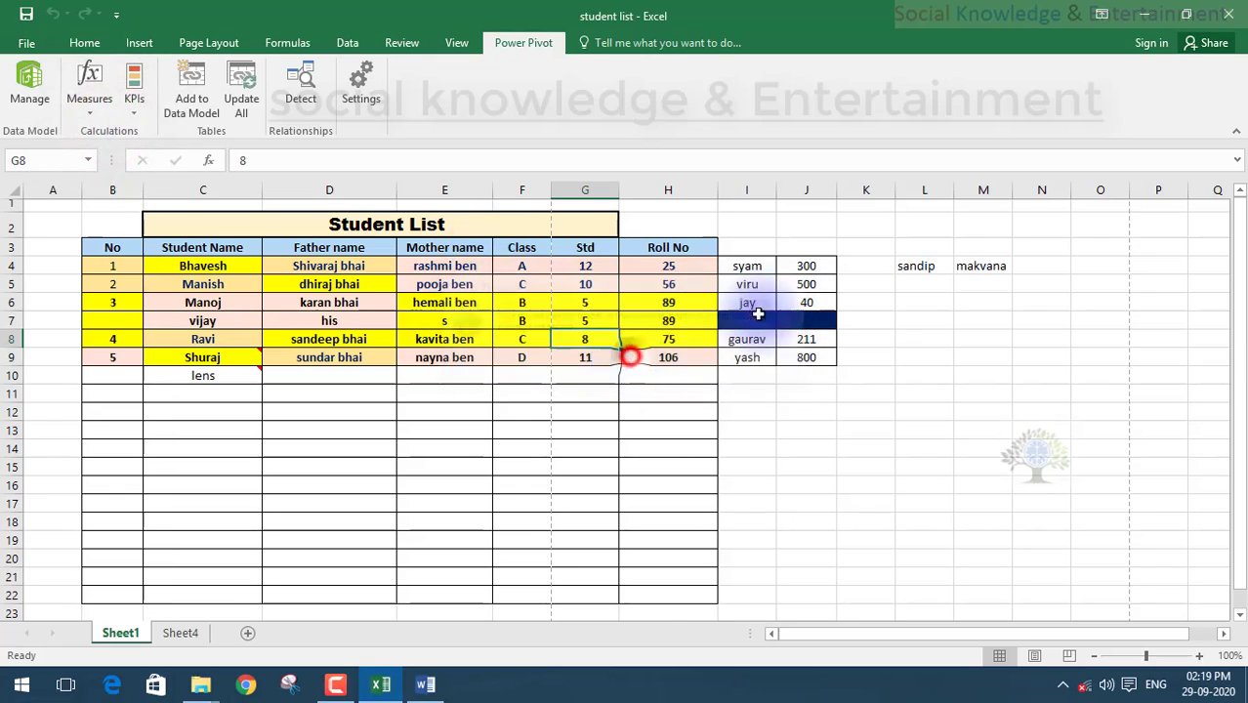
pyautogui.click(141, 115)
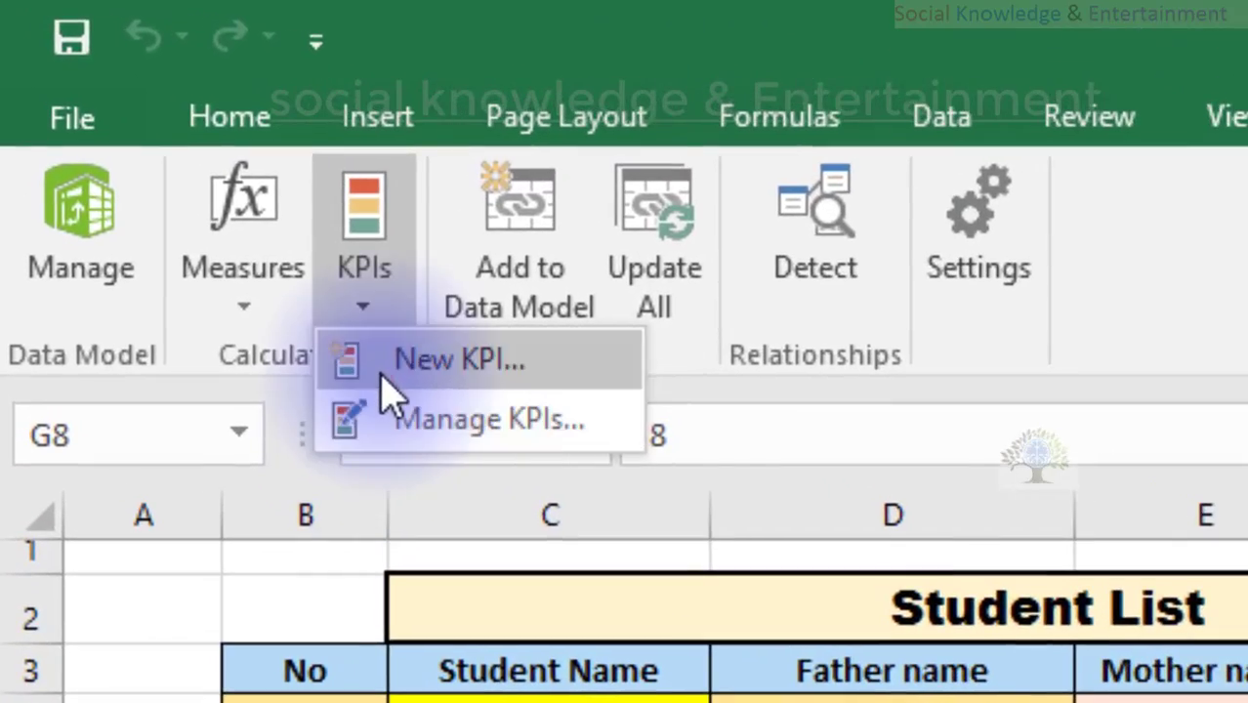
pyautogui.click(386, 377)
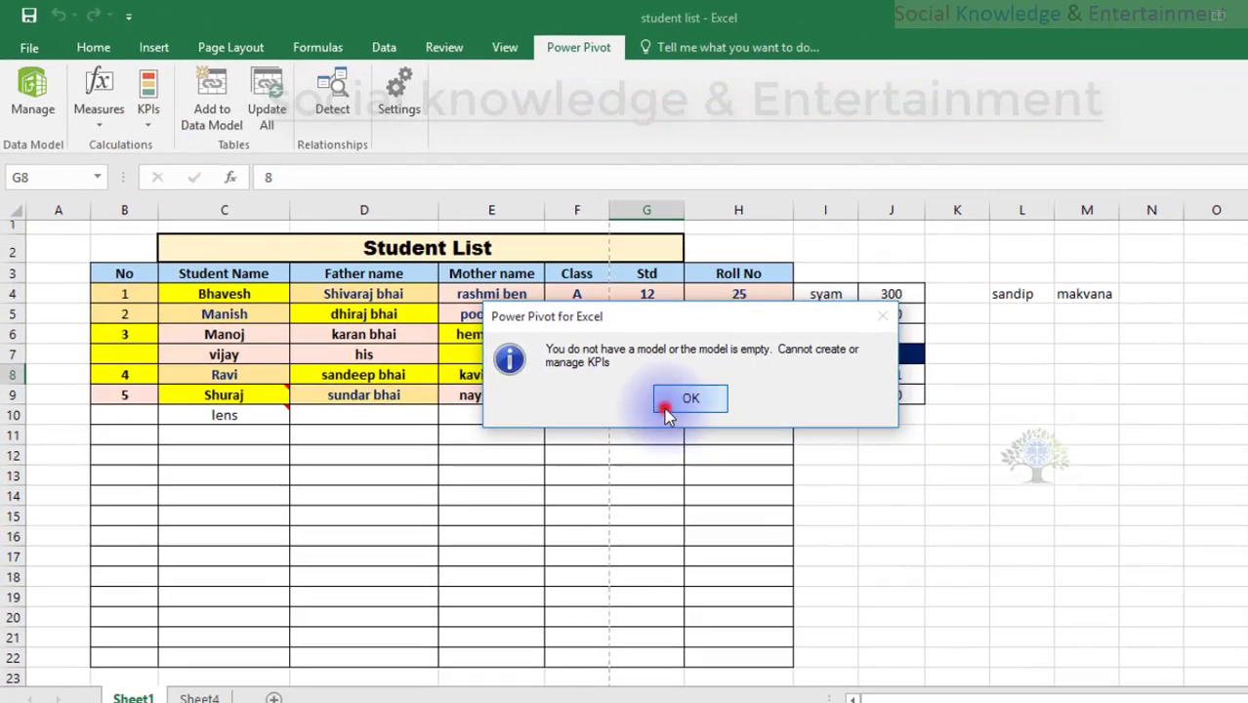
pyautogui.click(664, 407)
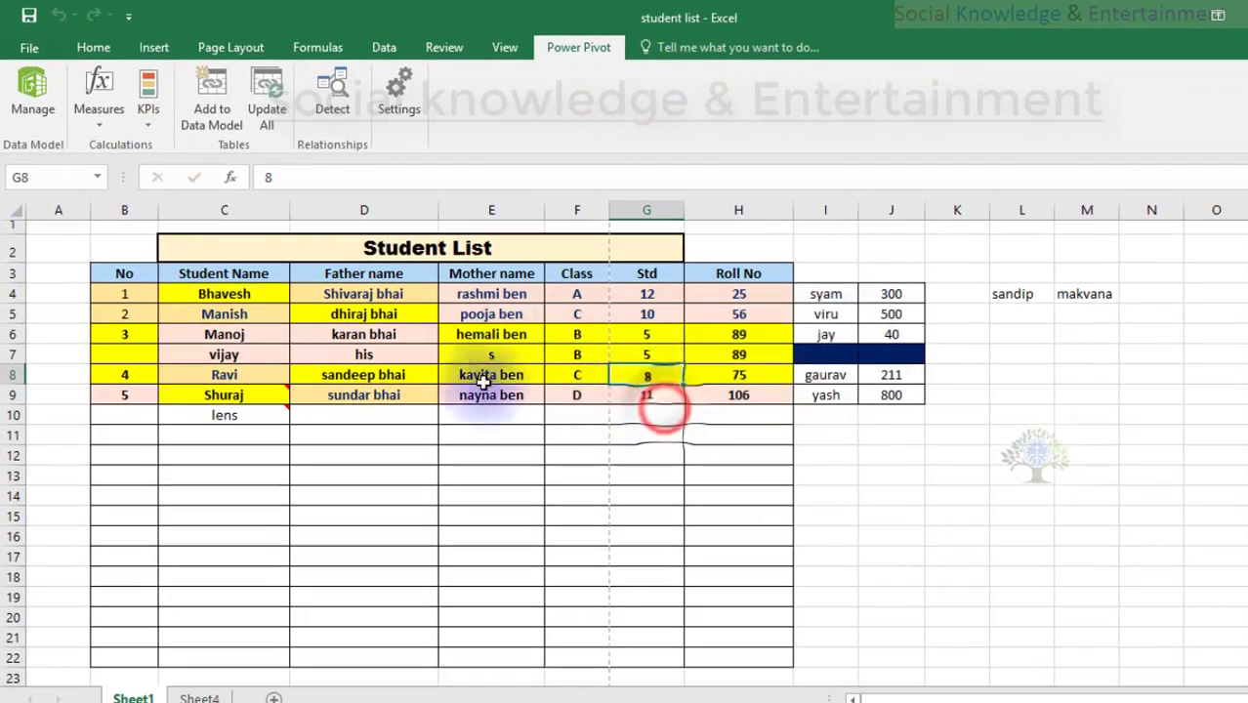
pyautogui.click(401, 353)
pyautogui.click(221, 124)
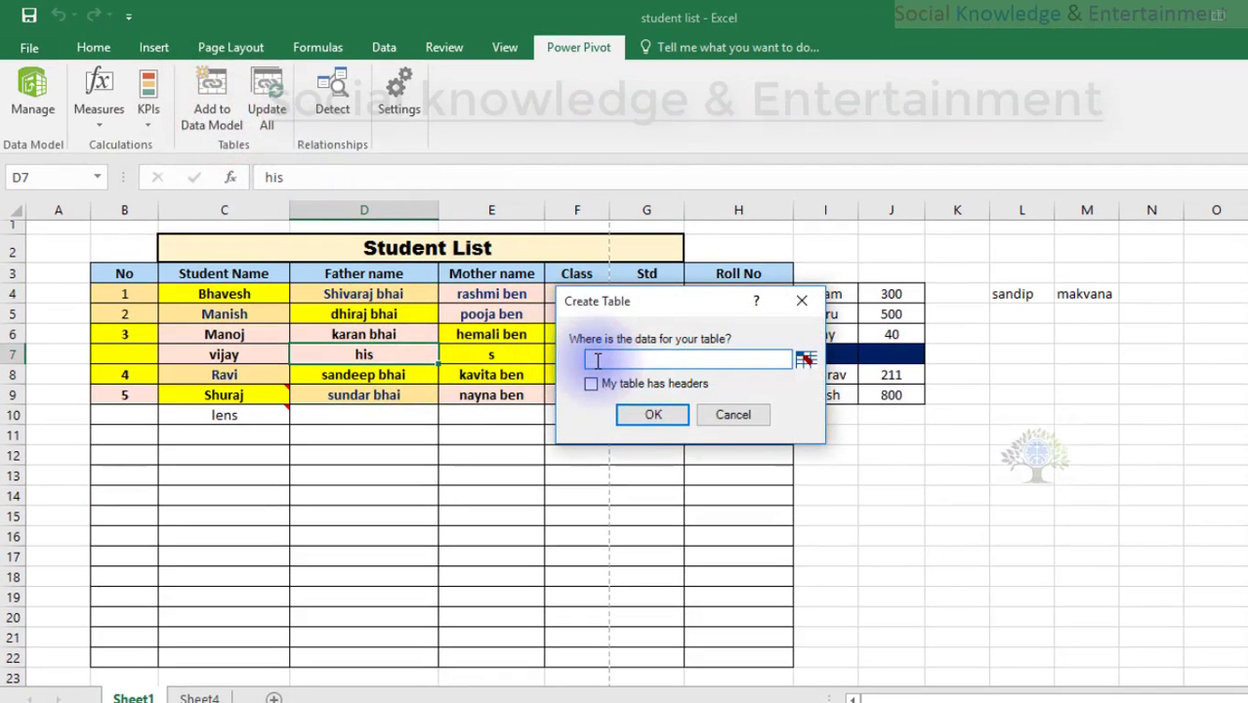
pyautogui.click(723, 420)
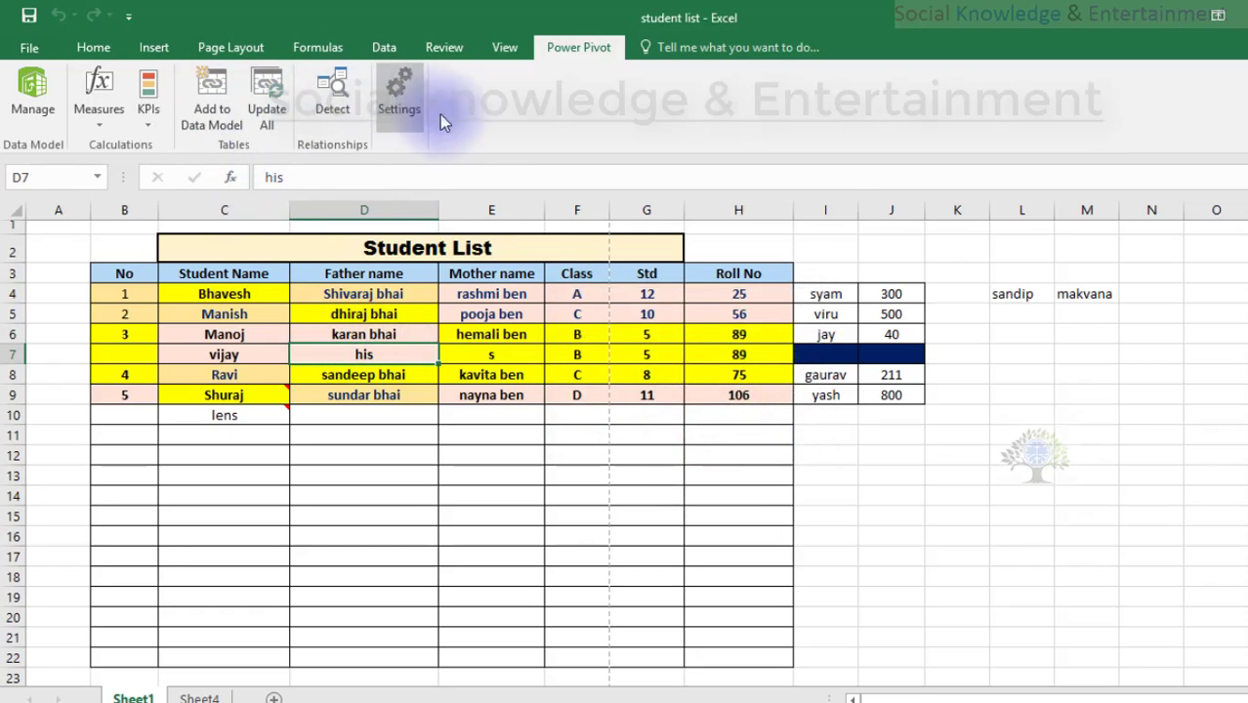
pyautogui.click(331, 125)
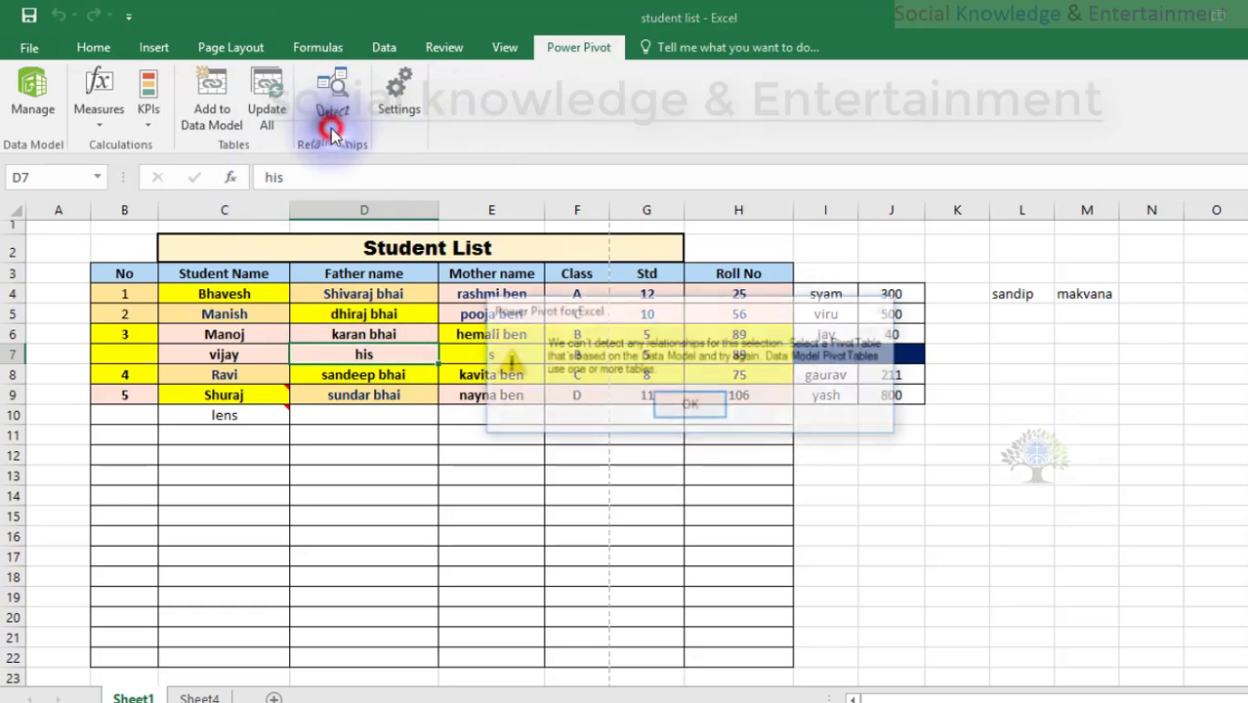
pyautogui.click(679, 407)
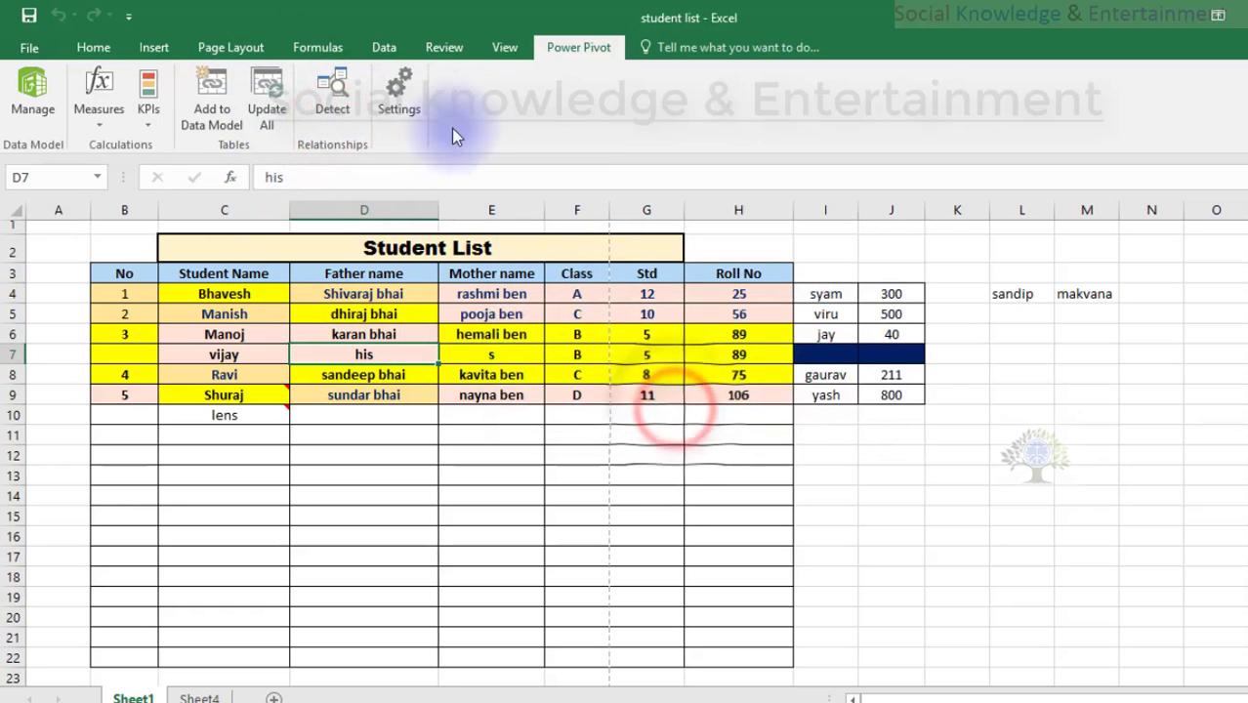
pyautogui.click(399, 98)
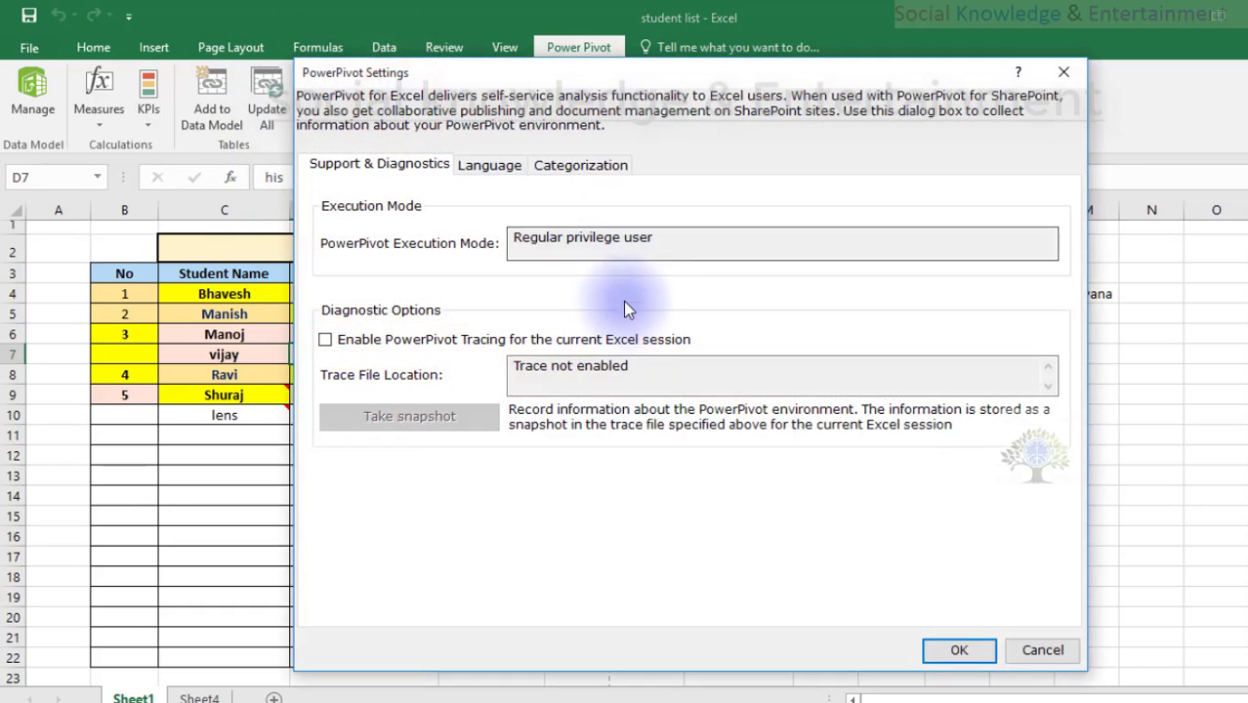
pyautogui.tripleClick(596, 244)
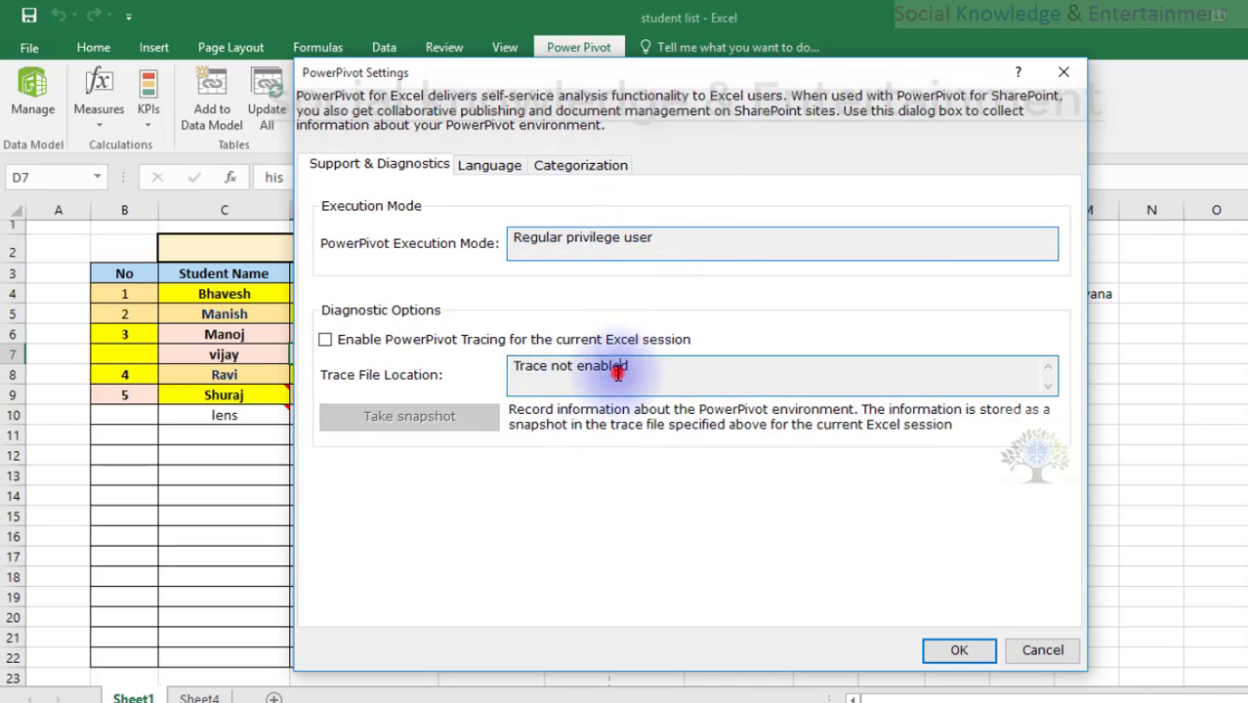
pyautogui.tripleClick(617, 368)
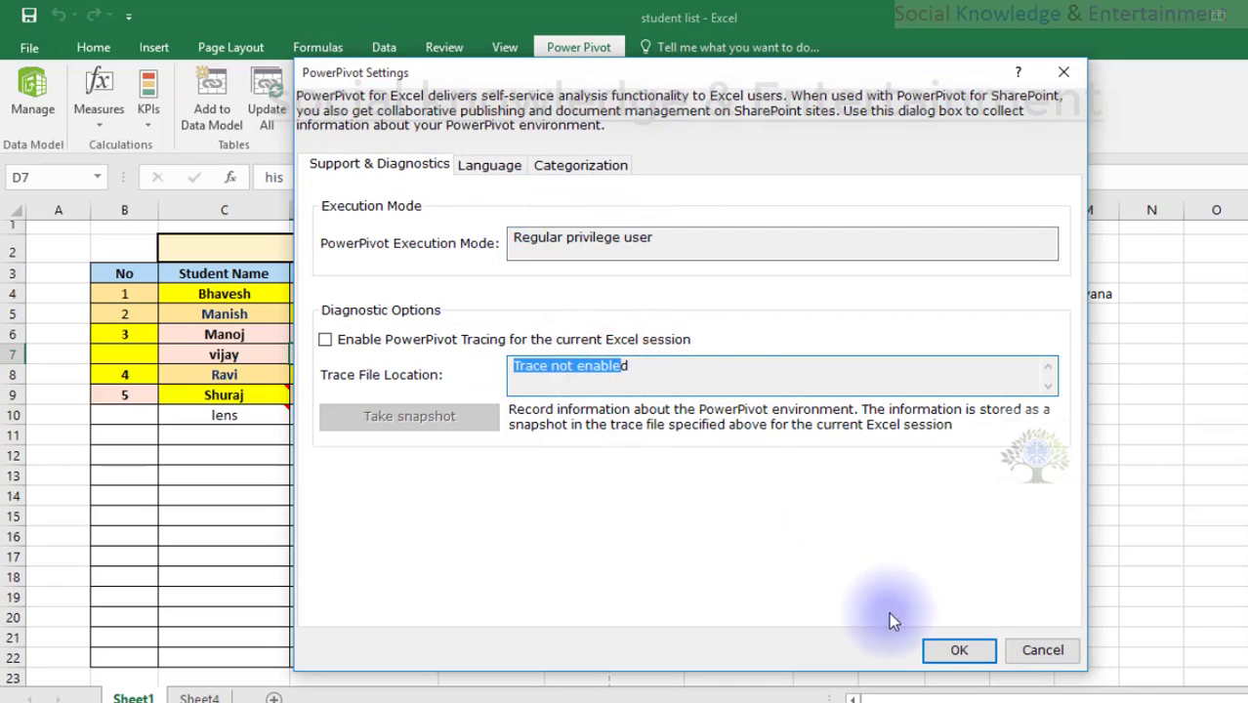
pyautogui.click(1020, 650)
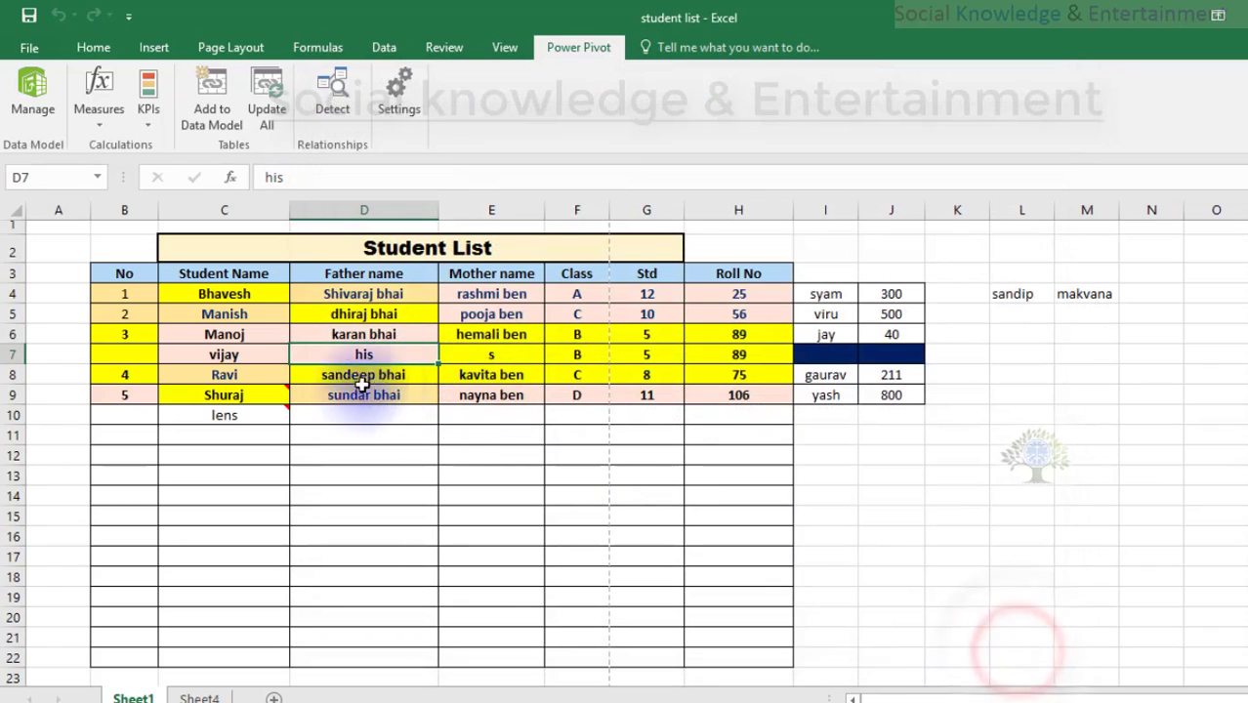
# Switch between the View, Power Pivot and Home ribbon tabs.
pyautogui.click(506, 51)
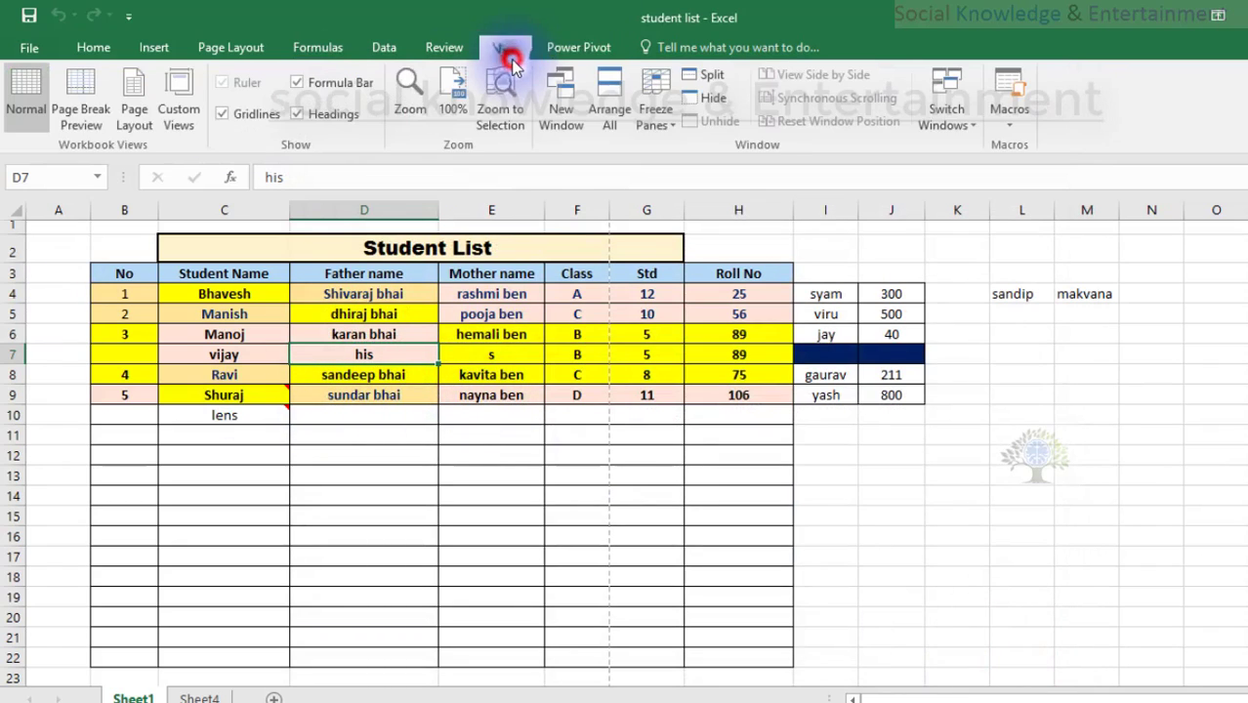
pyautogui.click(565, 54)
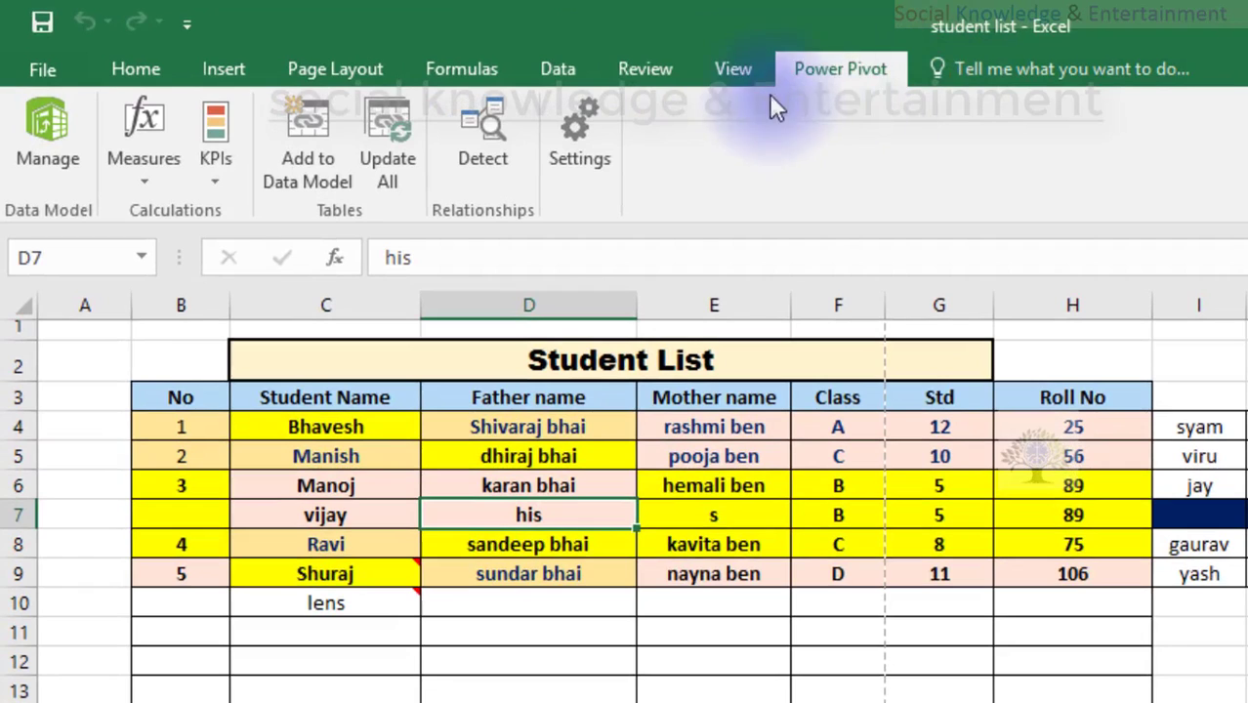
pyautogui.click(165, 78)
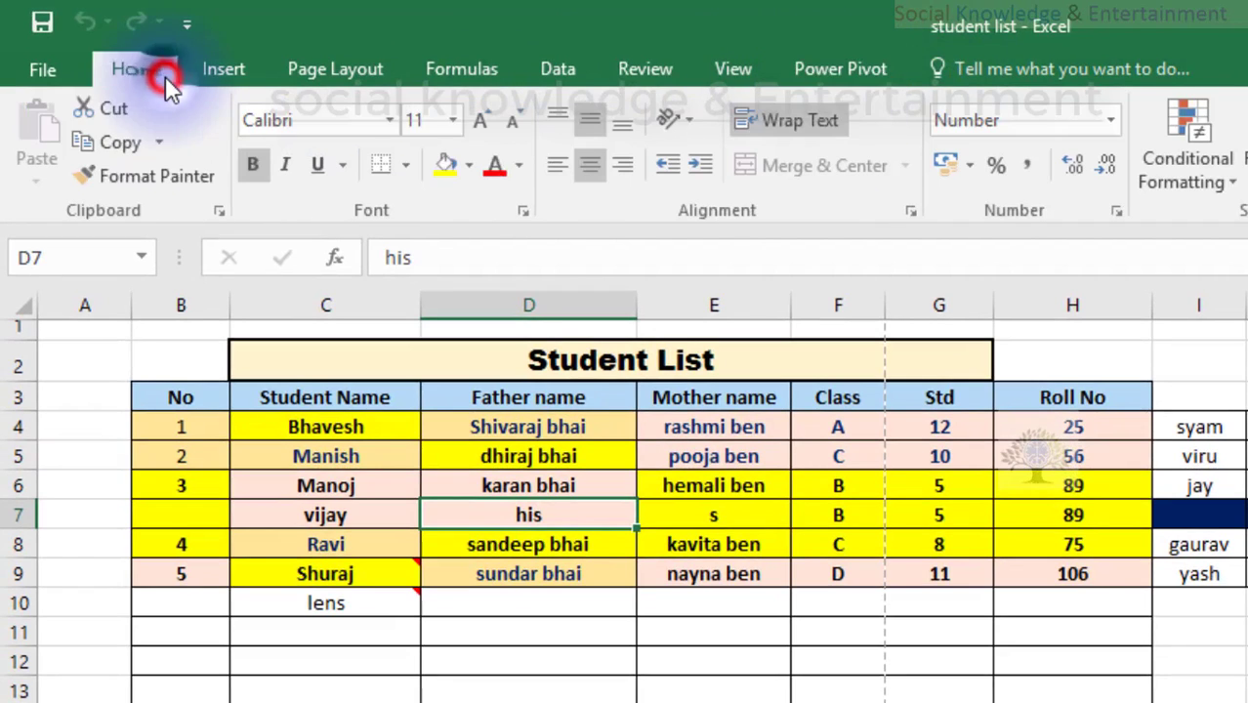
# Make the dark navy cell I7 bold with a yellow fill.
pyautogui.click(221, 428)
pyautogui.click(703, 510)
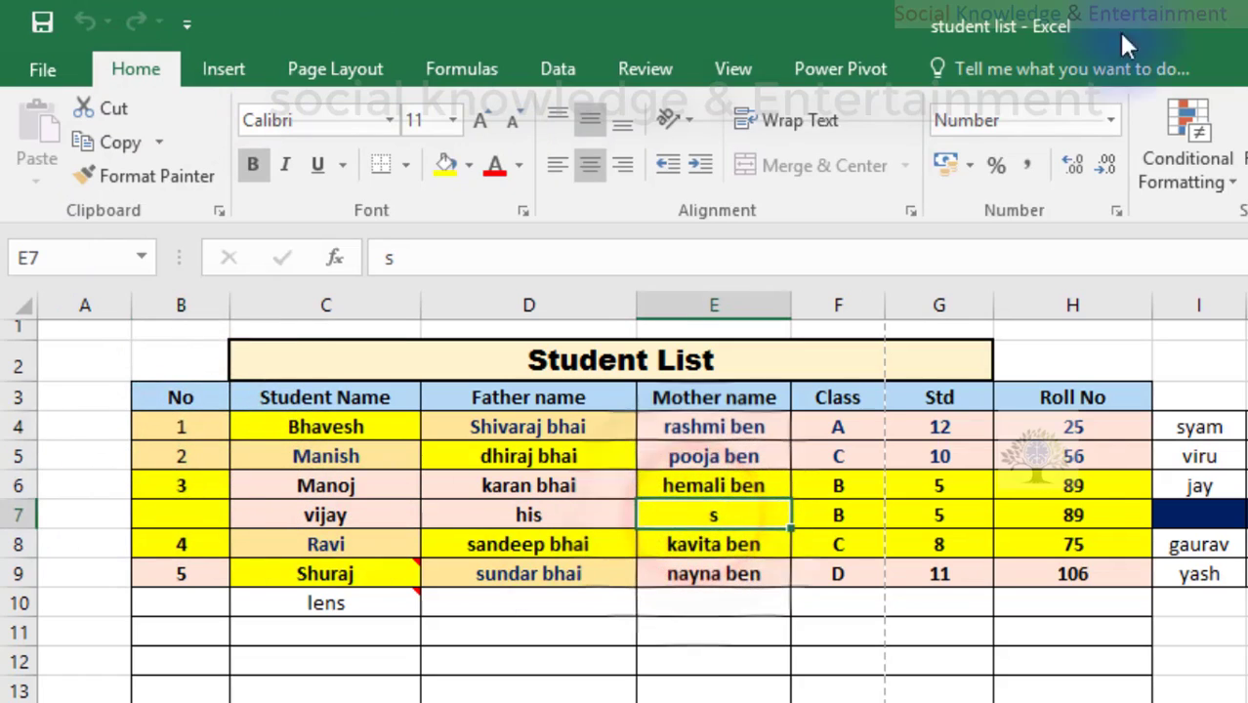
pyautogui.click(1221, 522)
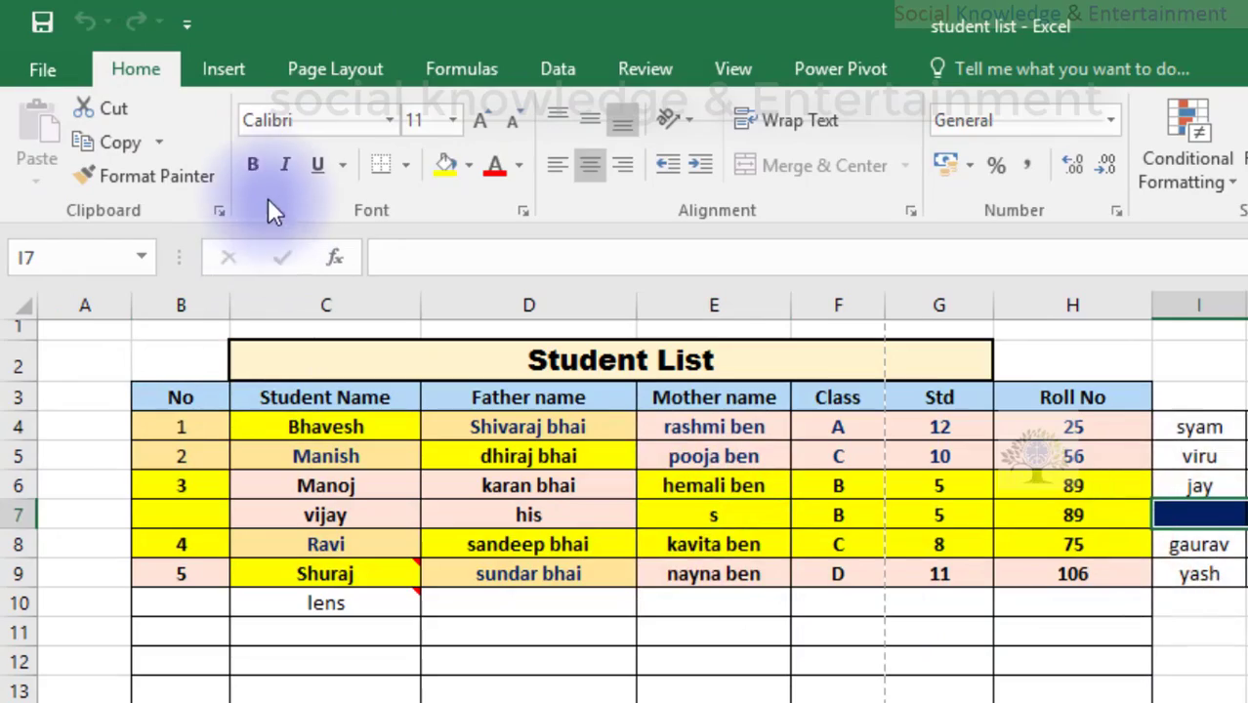
pyautogui.click(253, 165)
pyautogui.click(446, 164)
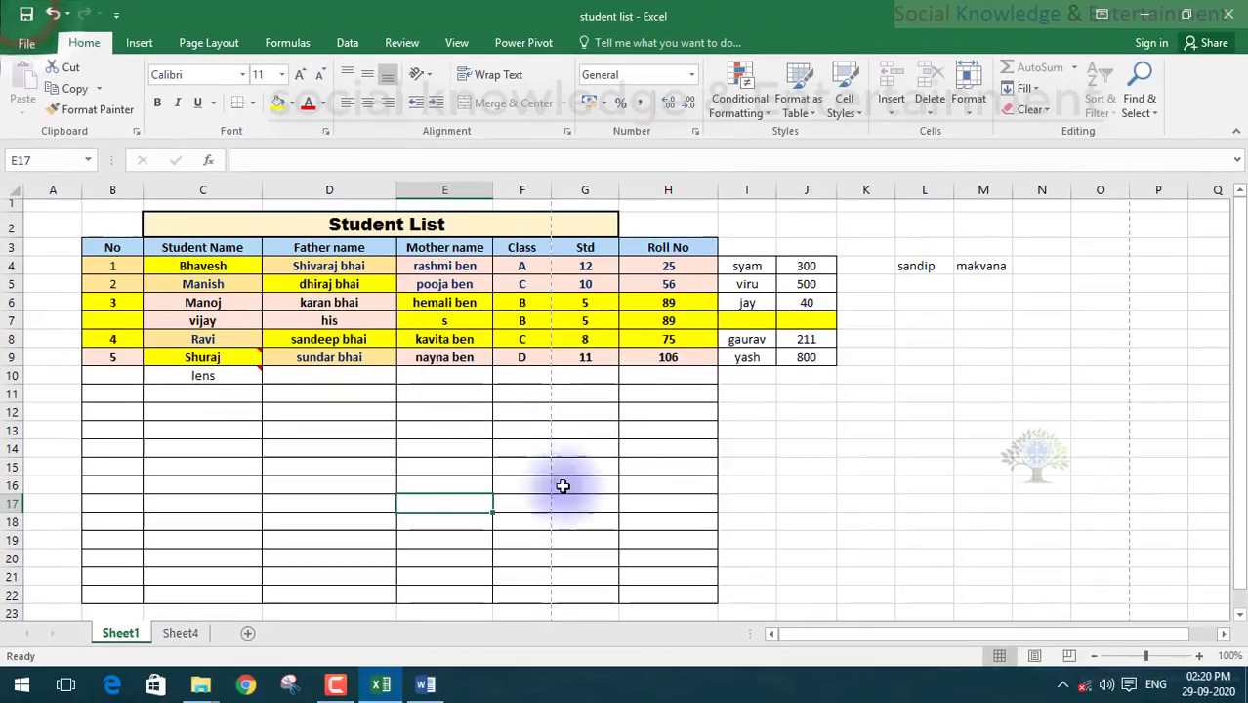
pyautogui.moveTo(100, 225); pyautogui.dragTo(942, 459)
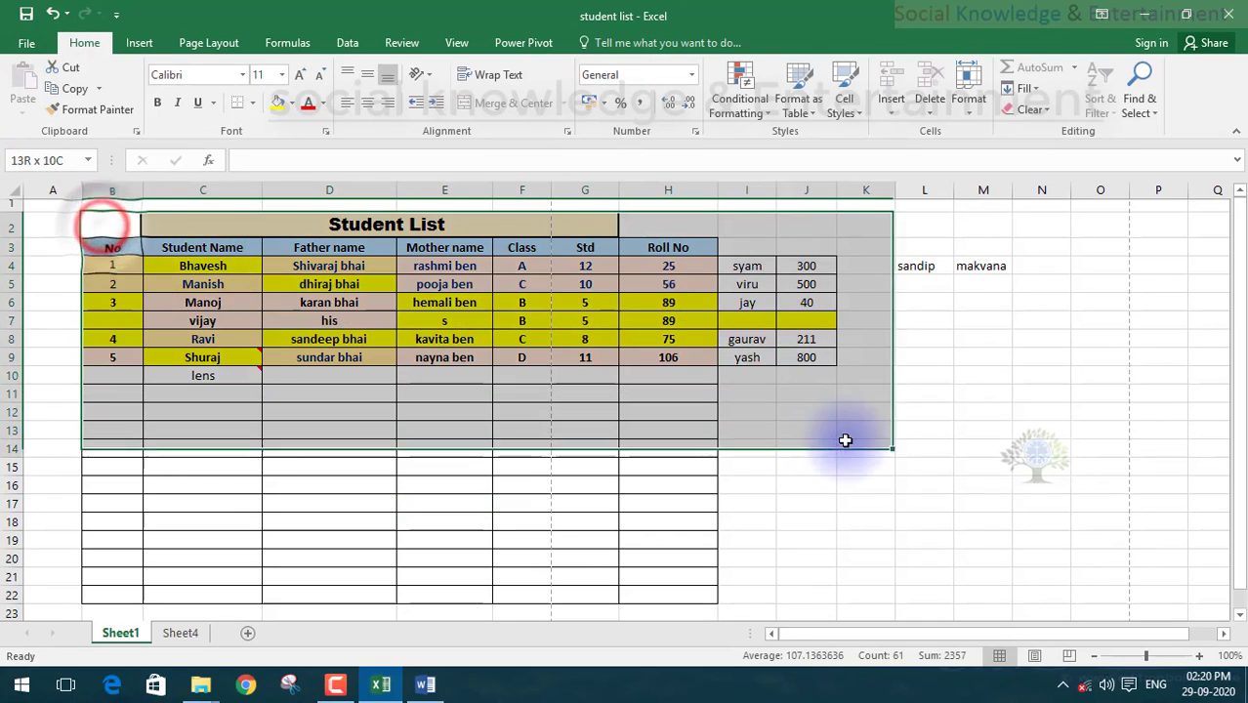
pyautogui.click(867, 468)
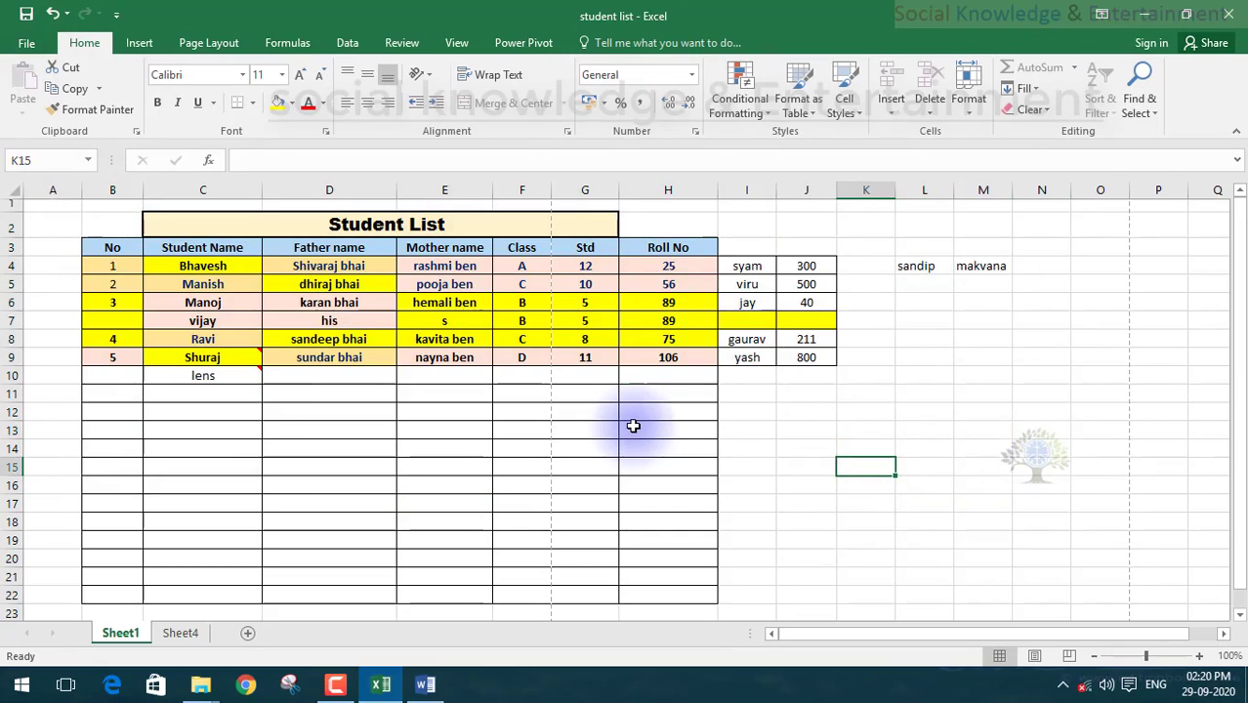
pyautogui.click(806, 119)
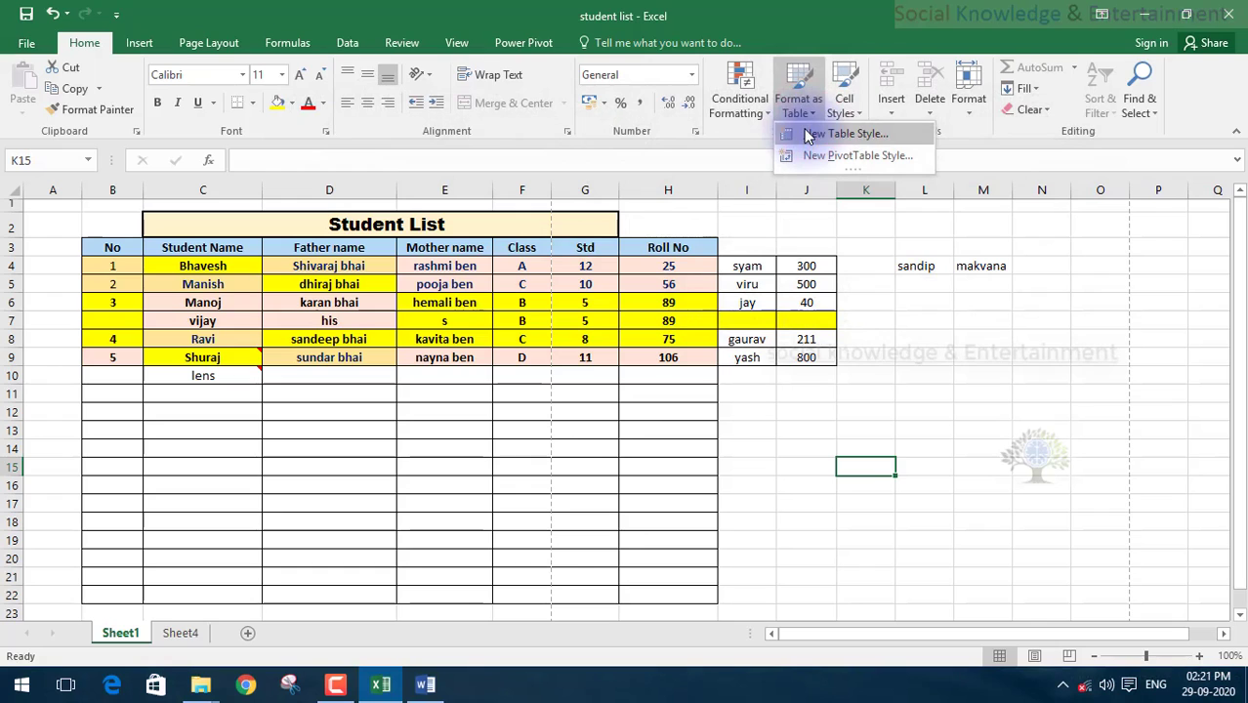
pyautogui.click(558, 356)
pyautogui.click(112, 261)
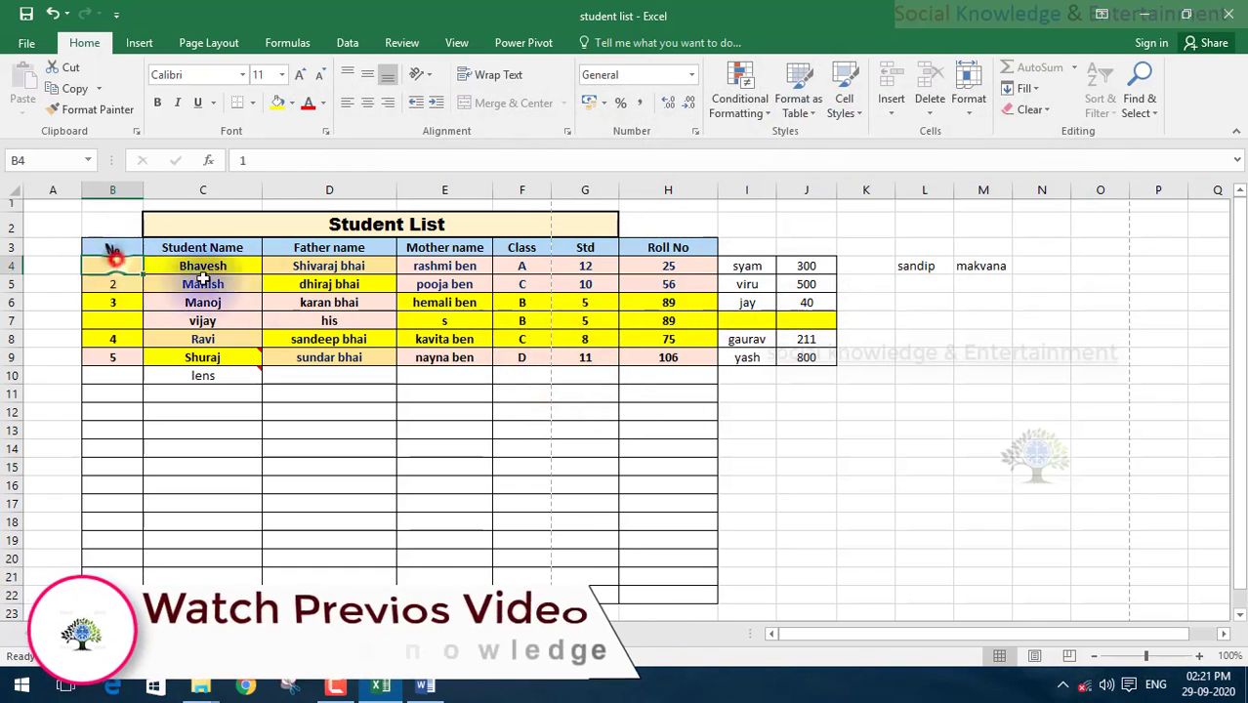
pyautogui.moveTo(113, 258); pyautogui.dragTo(822, 397)
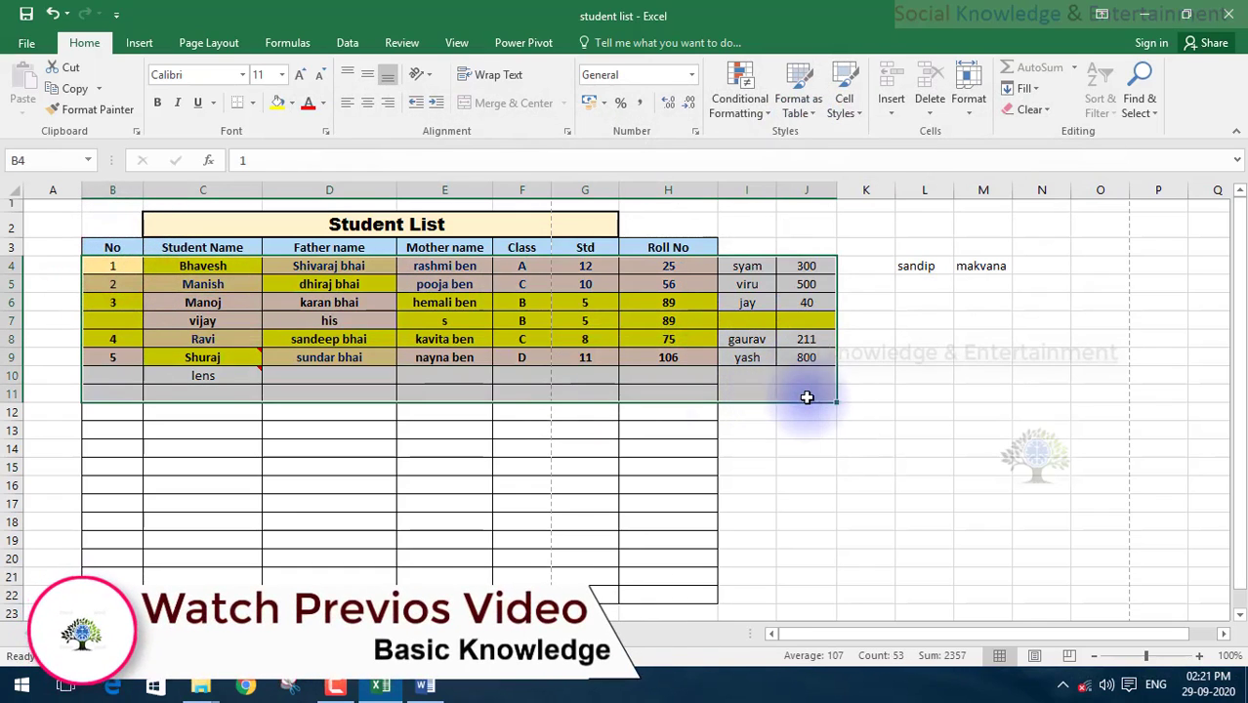
pyautogui.click(542, 359)
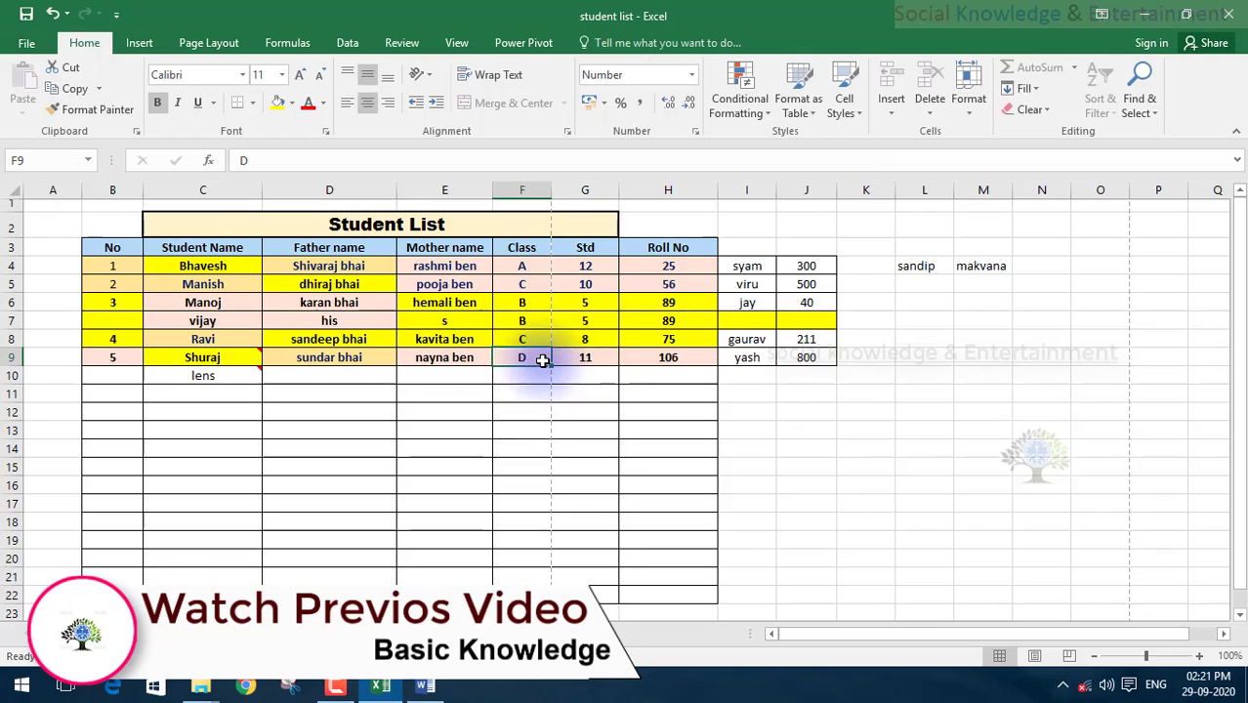
pyautogui.moveTo(40, 222)
pyautogui.mouseDown()
pyautogui.moveTo(248, 552)
pyautogui.moveTo(442, 339)
pyautogui.mouseUp()
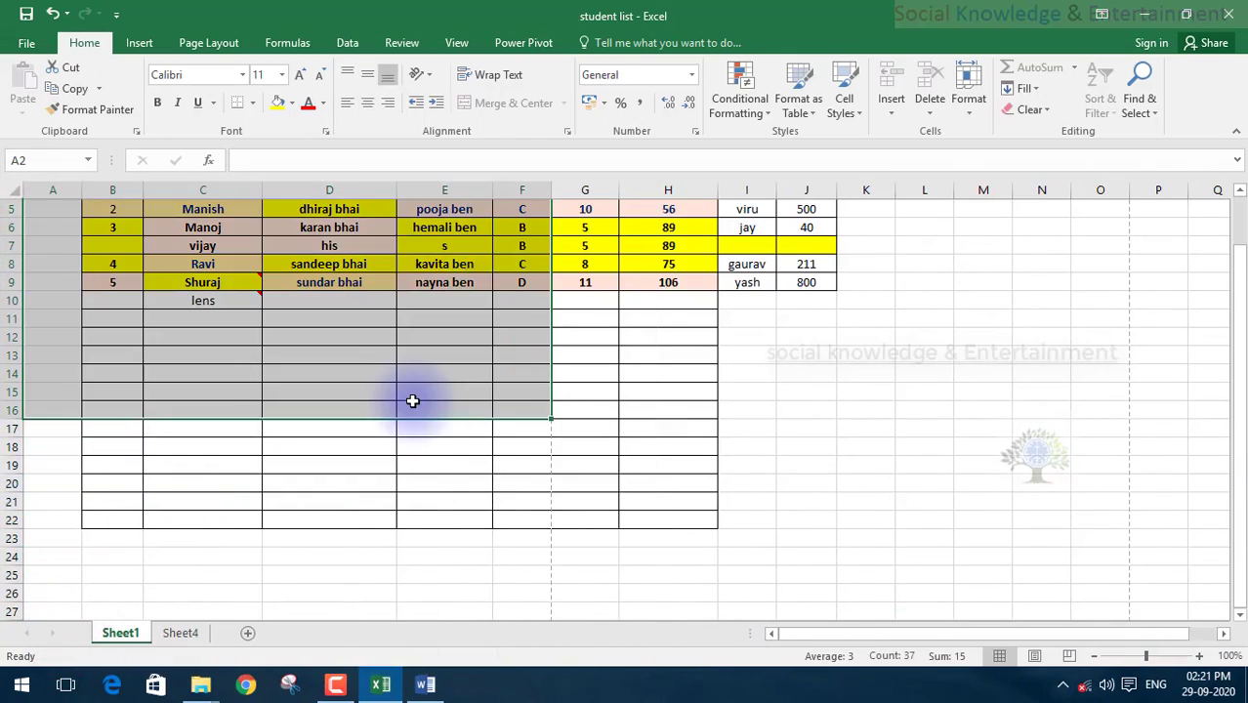
pyautogui.click(449, 328)
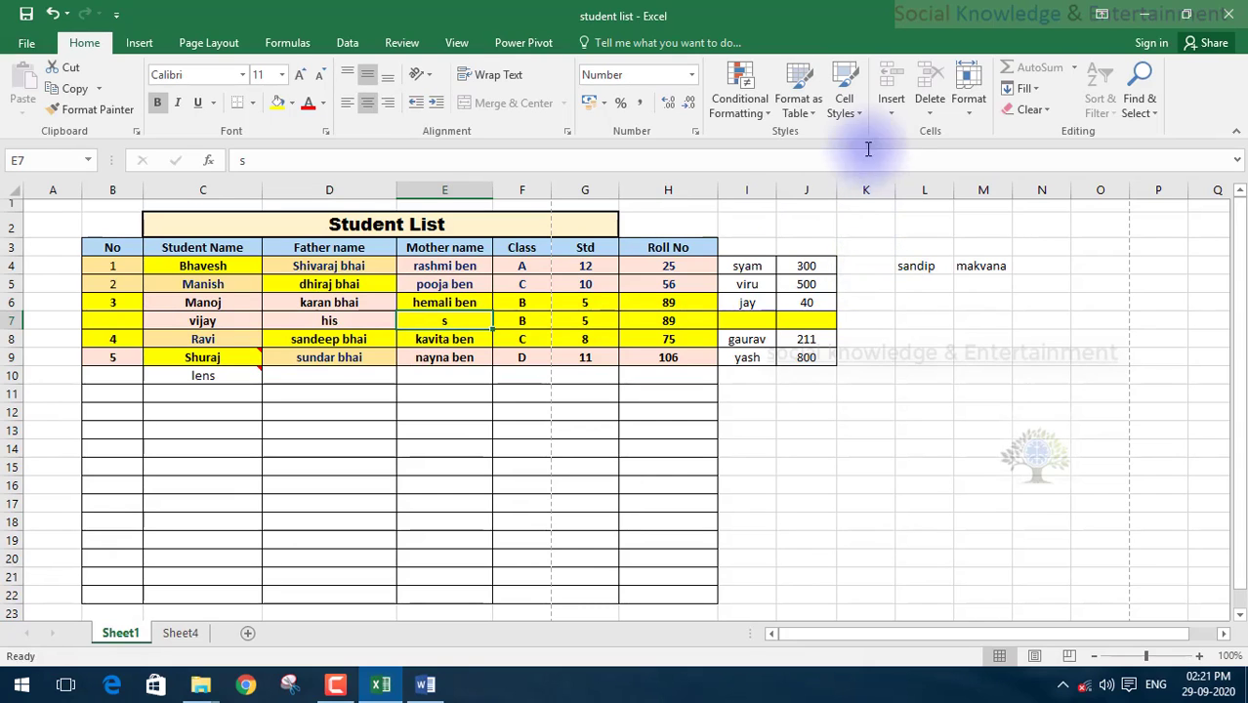
pyautogui.click(859, 115)
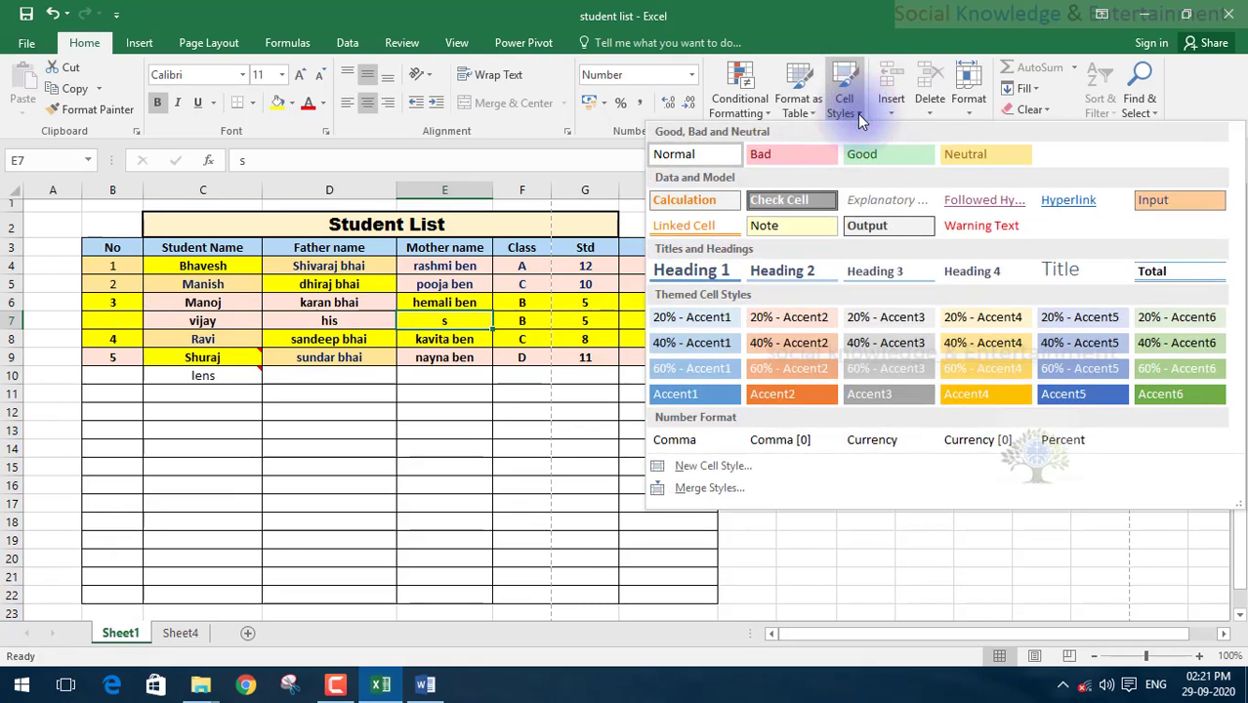
pyautogui.click(474, 515)
pyautogui.click(579, 480)
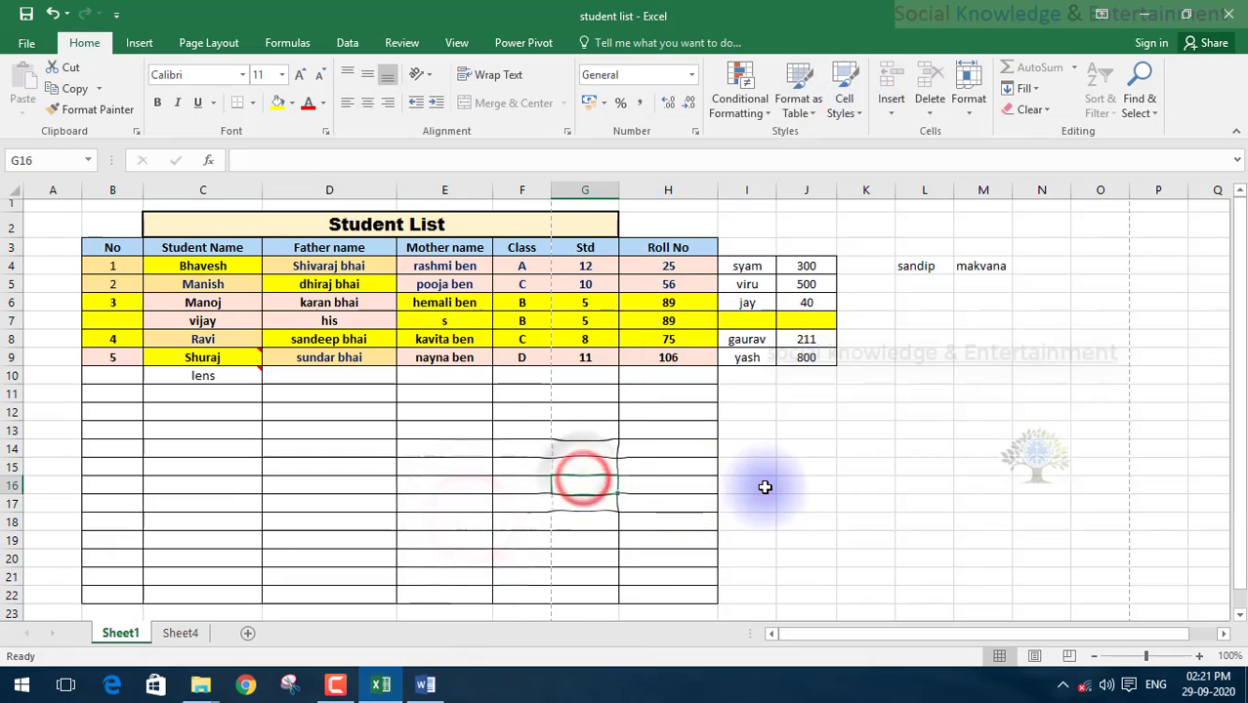
pyautogui.click(765, 486)
pyautogui.click(981, 502)
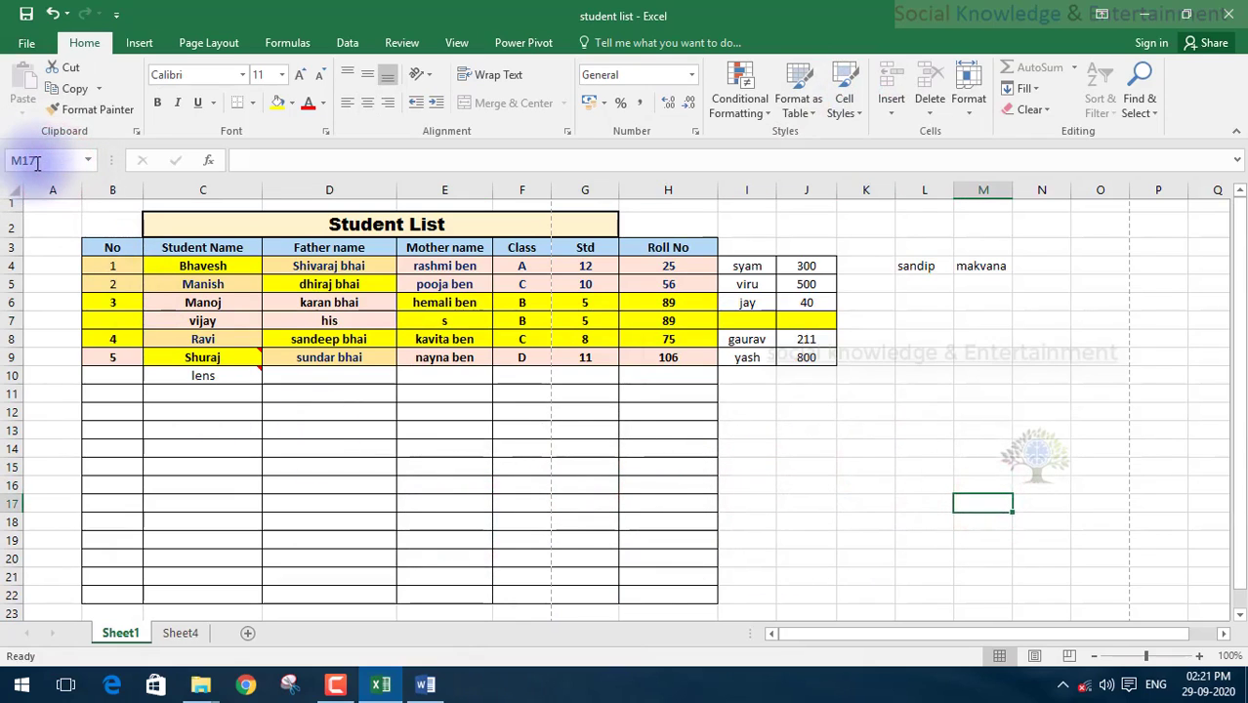
pyautogui.click(42, 159)
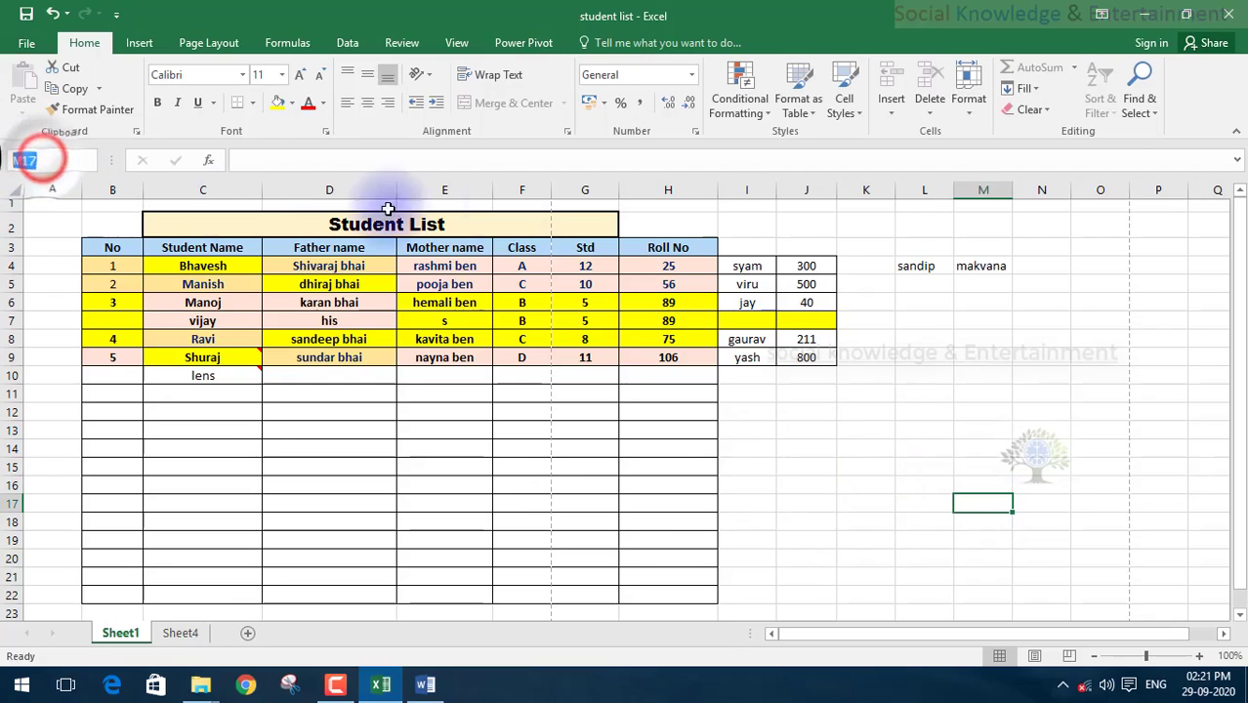
pyautogui.click(984, 188)
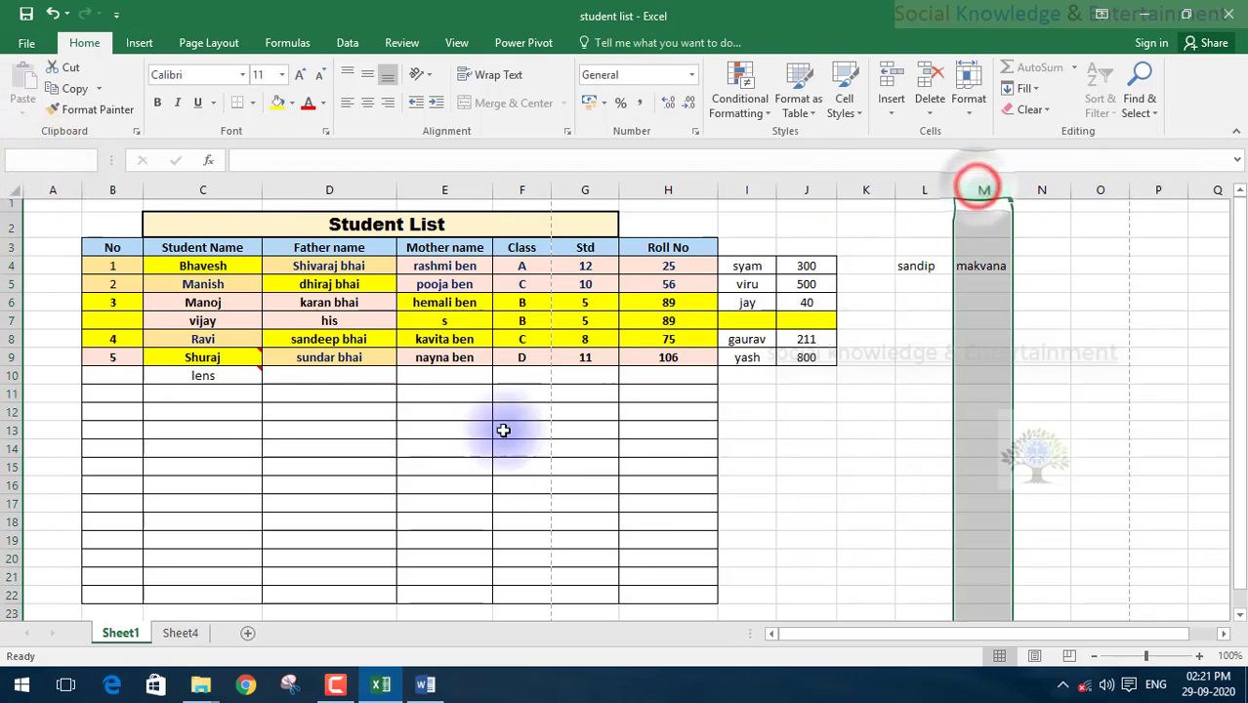
pyautogui.click(10, 503)
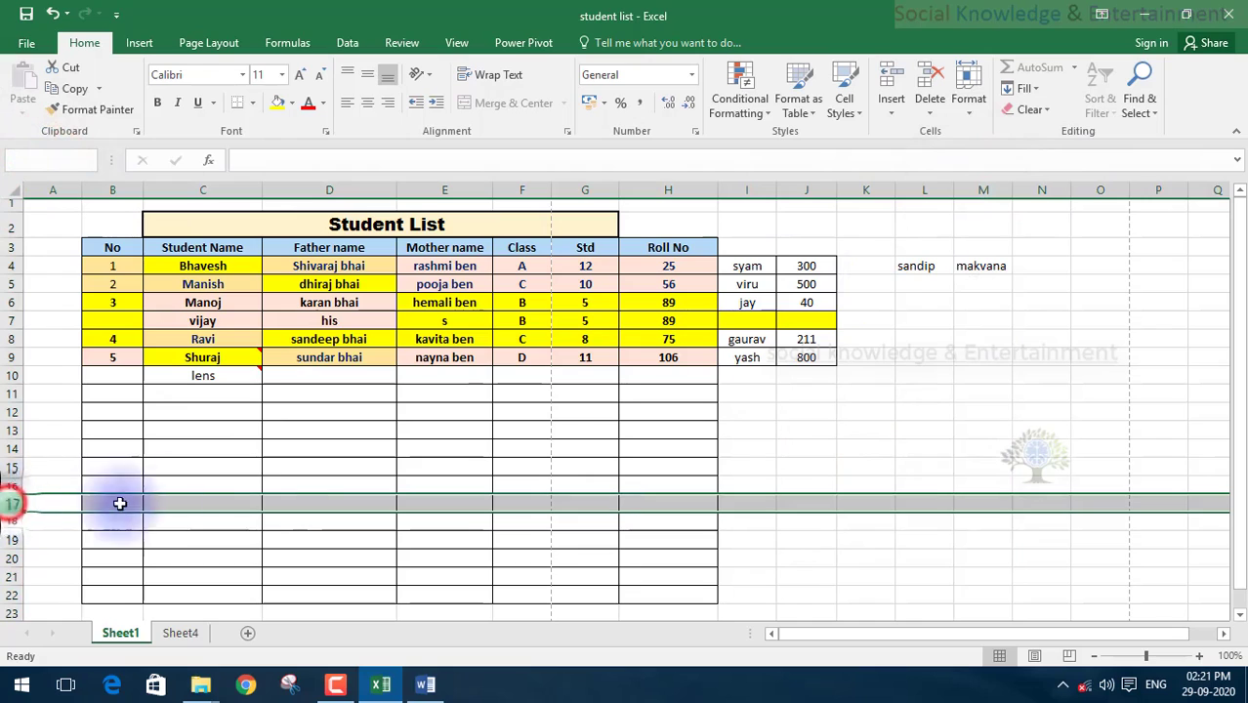
pyautogui.click(965, 502)
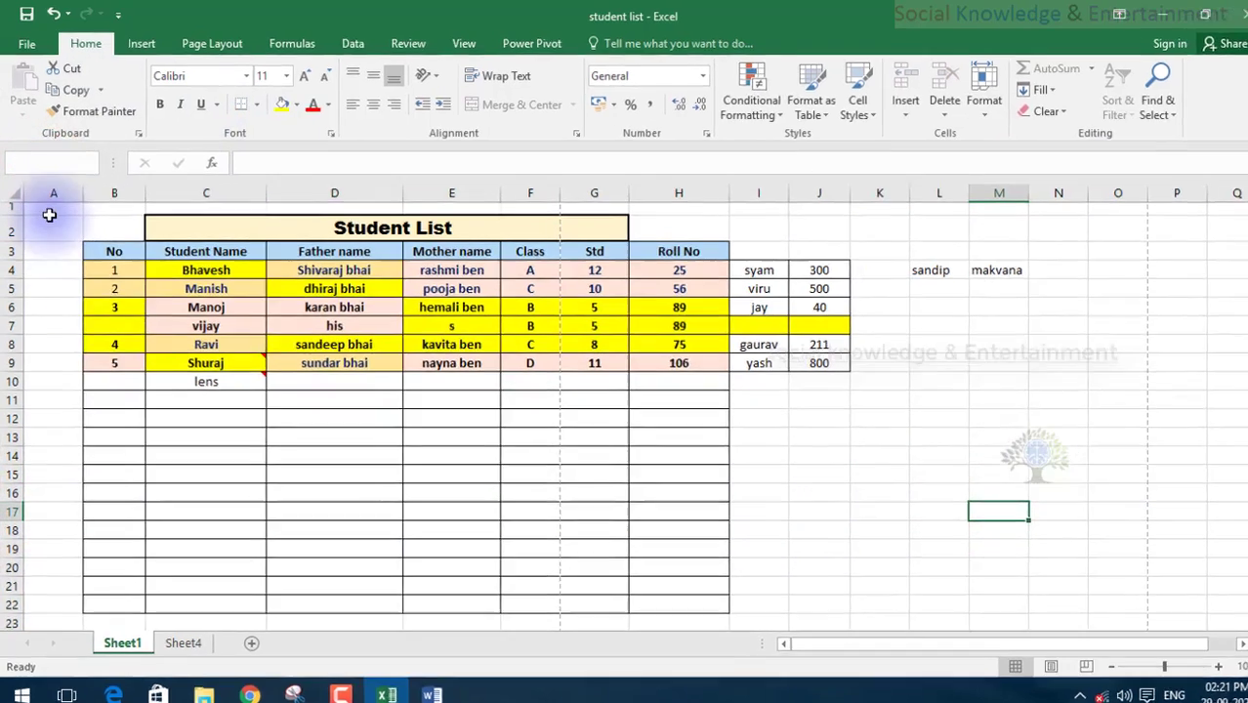
pyautogui.click(51, 204)
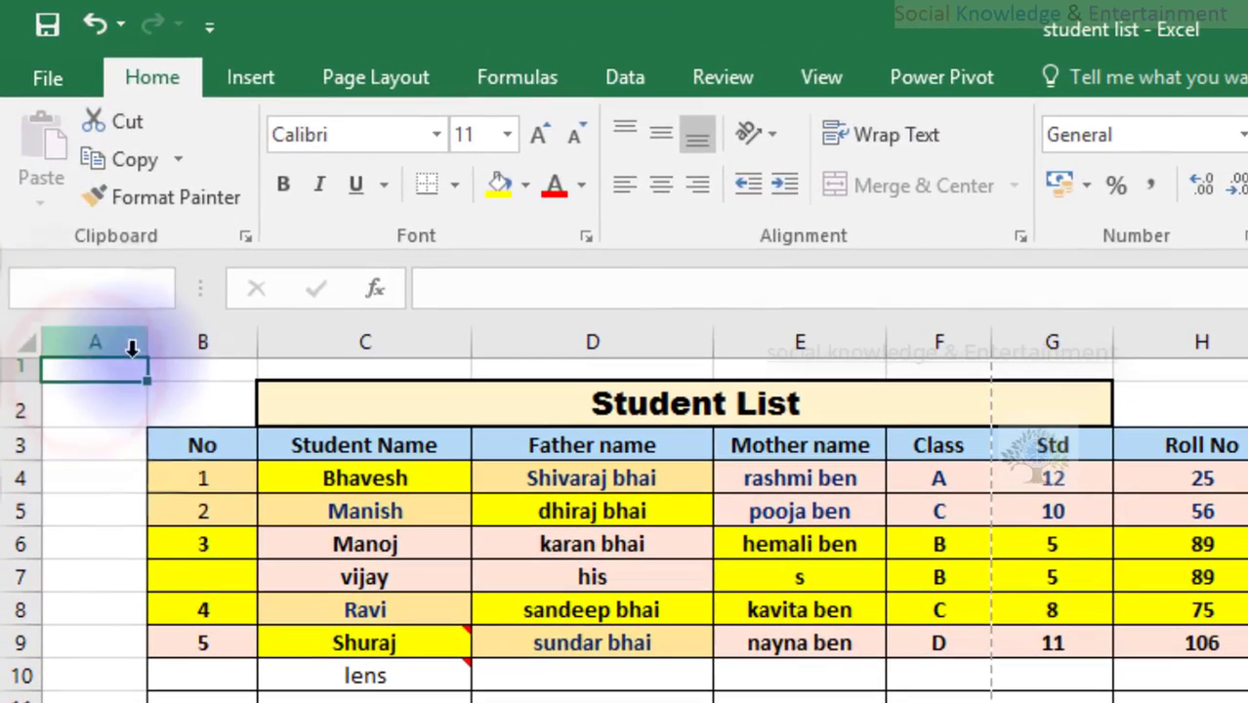
pyautogui.click(78, 478)
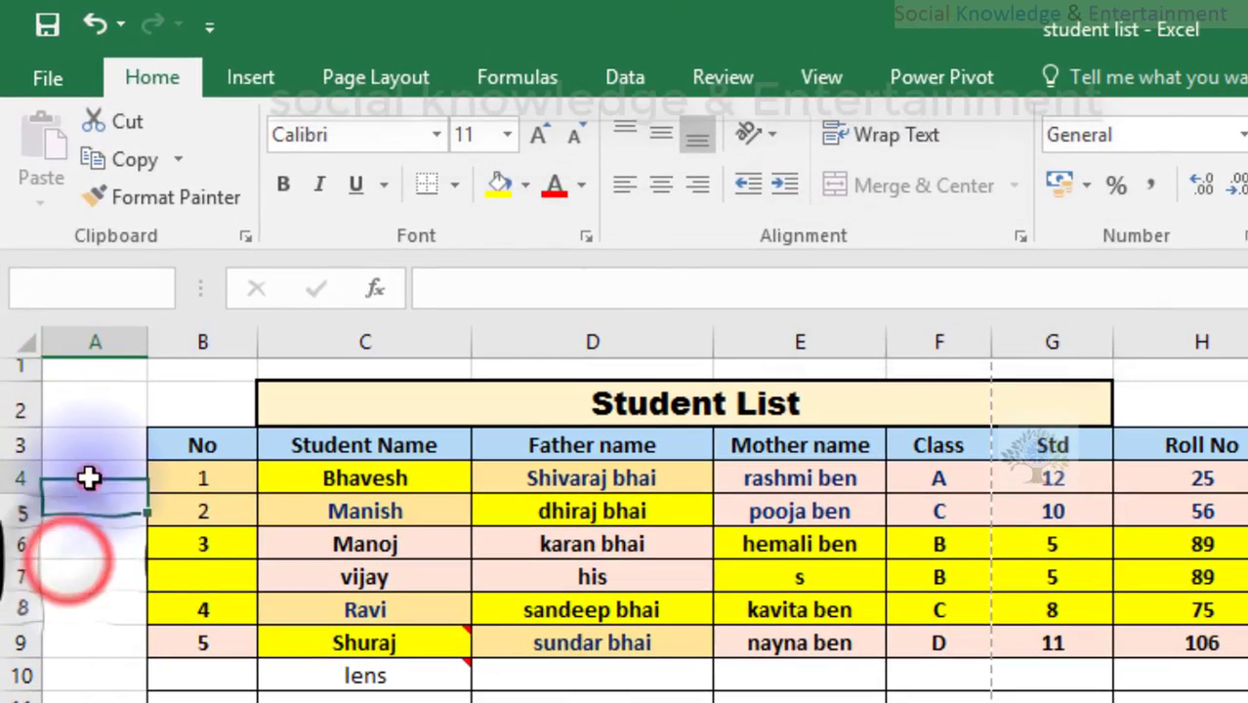
pyautogui.click(78, 396)
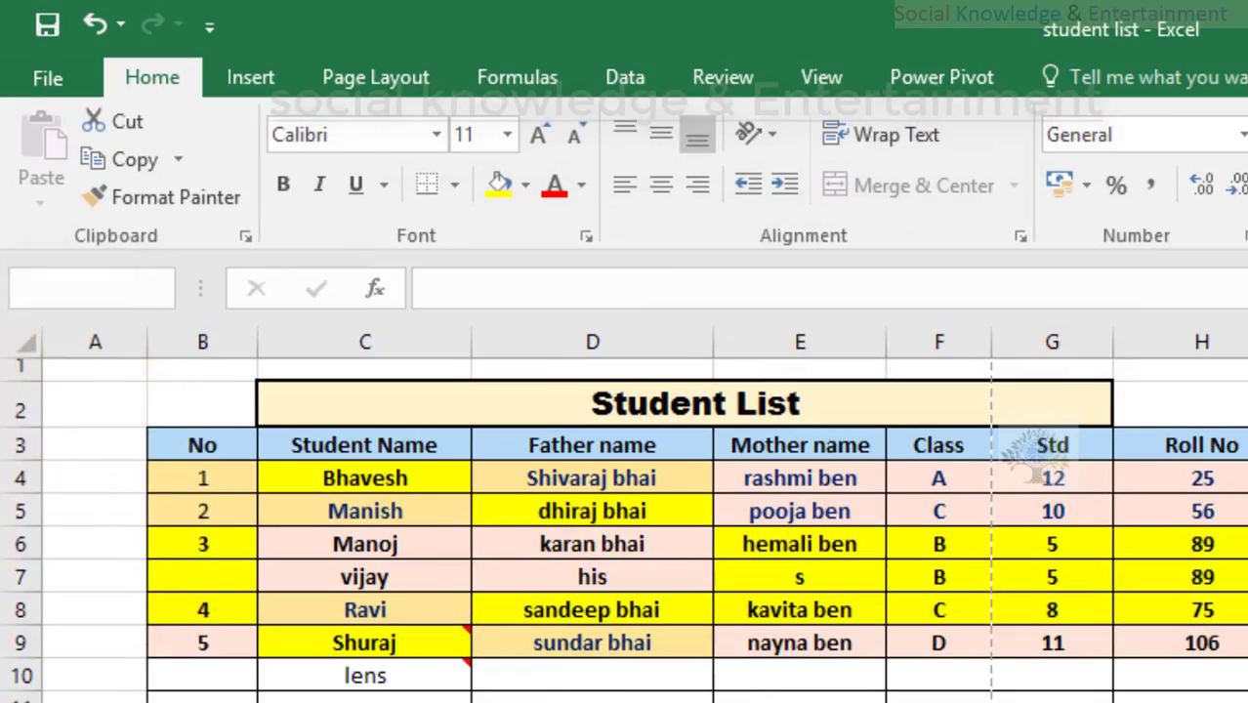
pyautogui.click(800, 577)
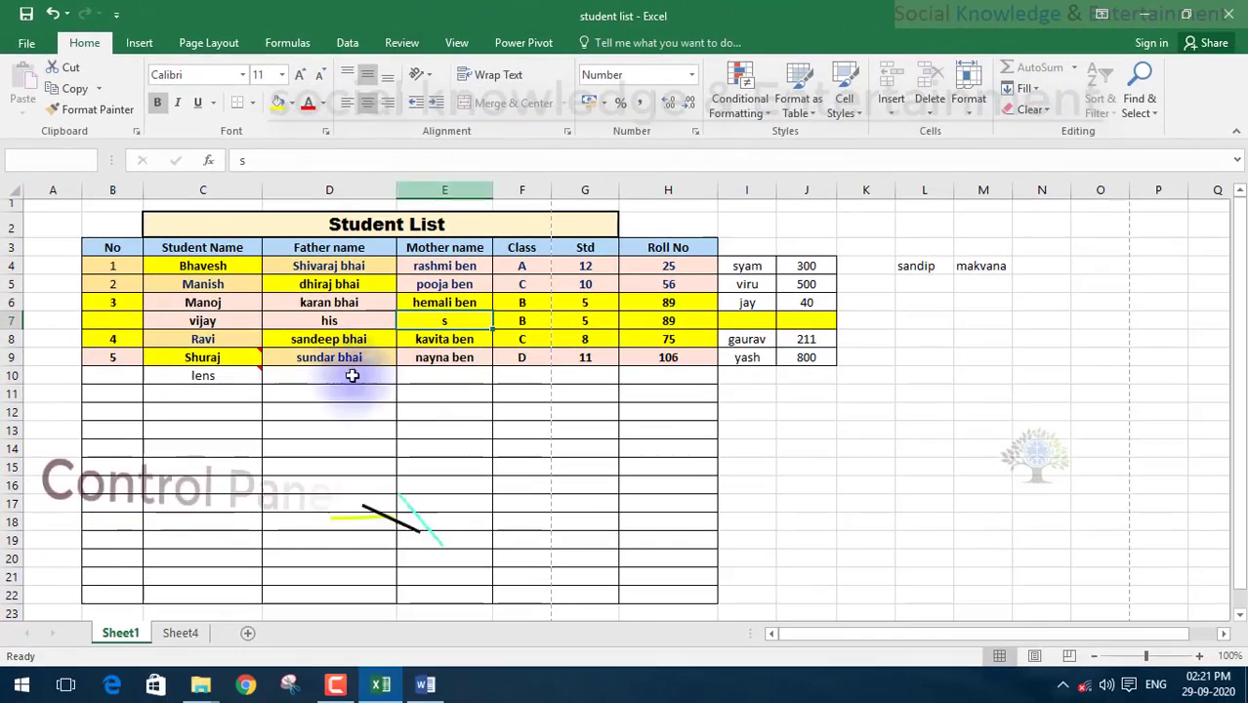
pyautogui.click(352, 376)
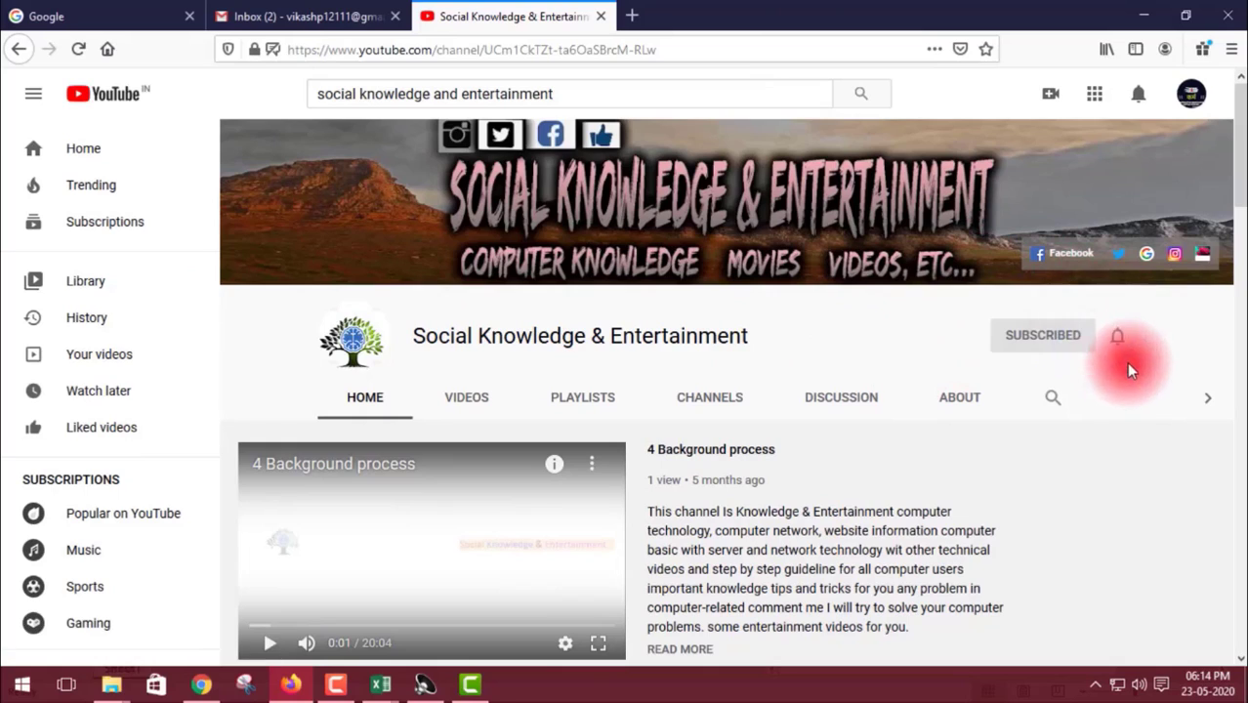
# Set the channel's notification bell to All and scroll through the channel page.
pyautogui.click(1120, 342)
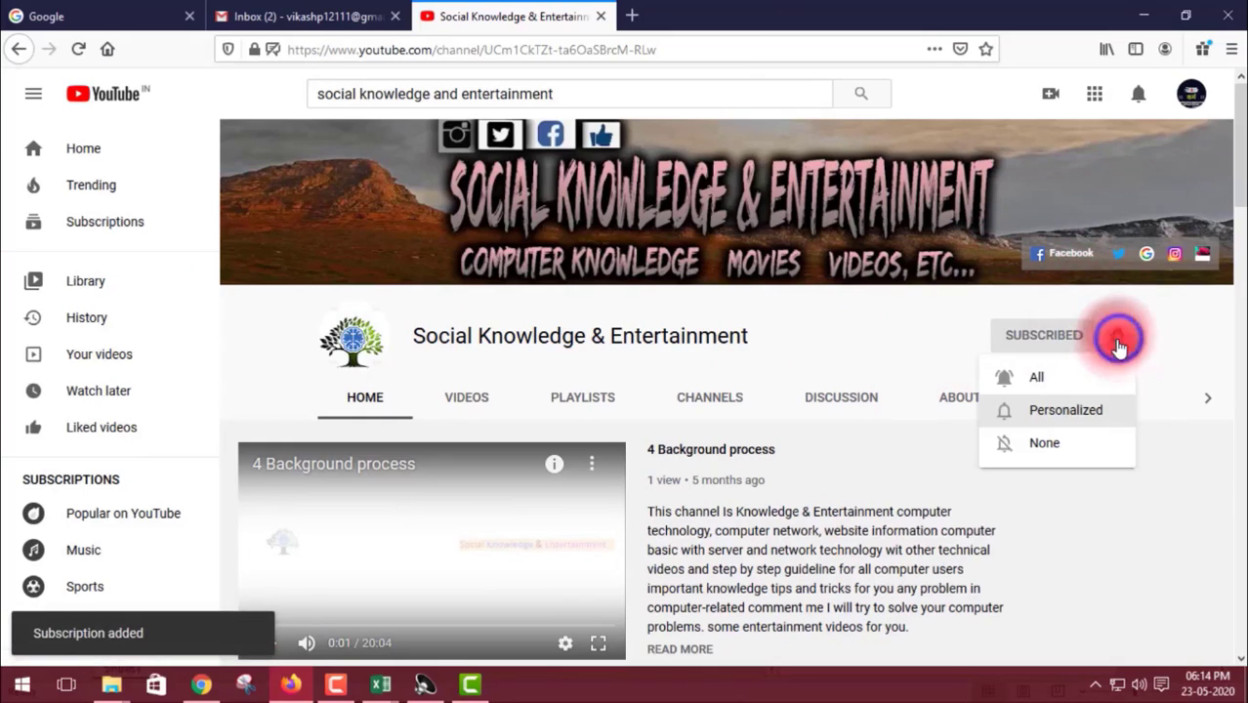
pyautogui.click(1082, 379)
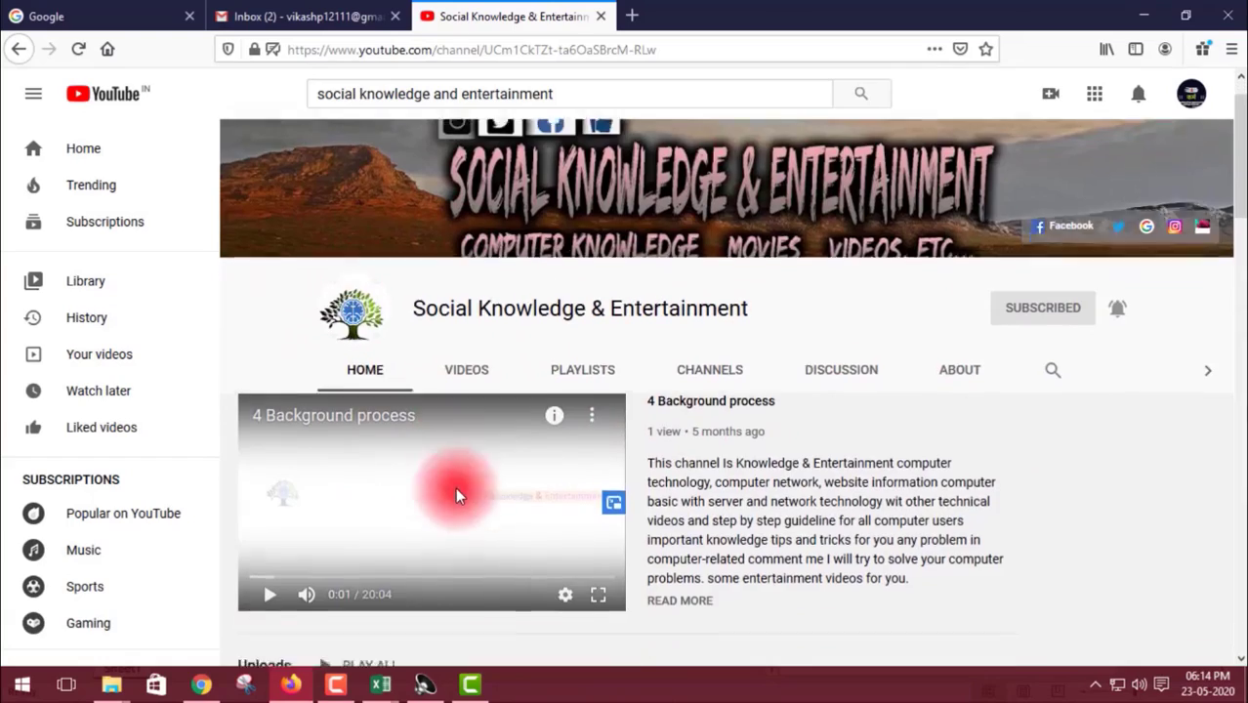
pyautogui.scroll(-5, 454, 487)
pyautogui.scroll(-3, 400, 422)
pyautogui.scroll(-3, 438, 370)
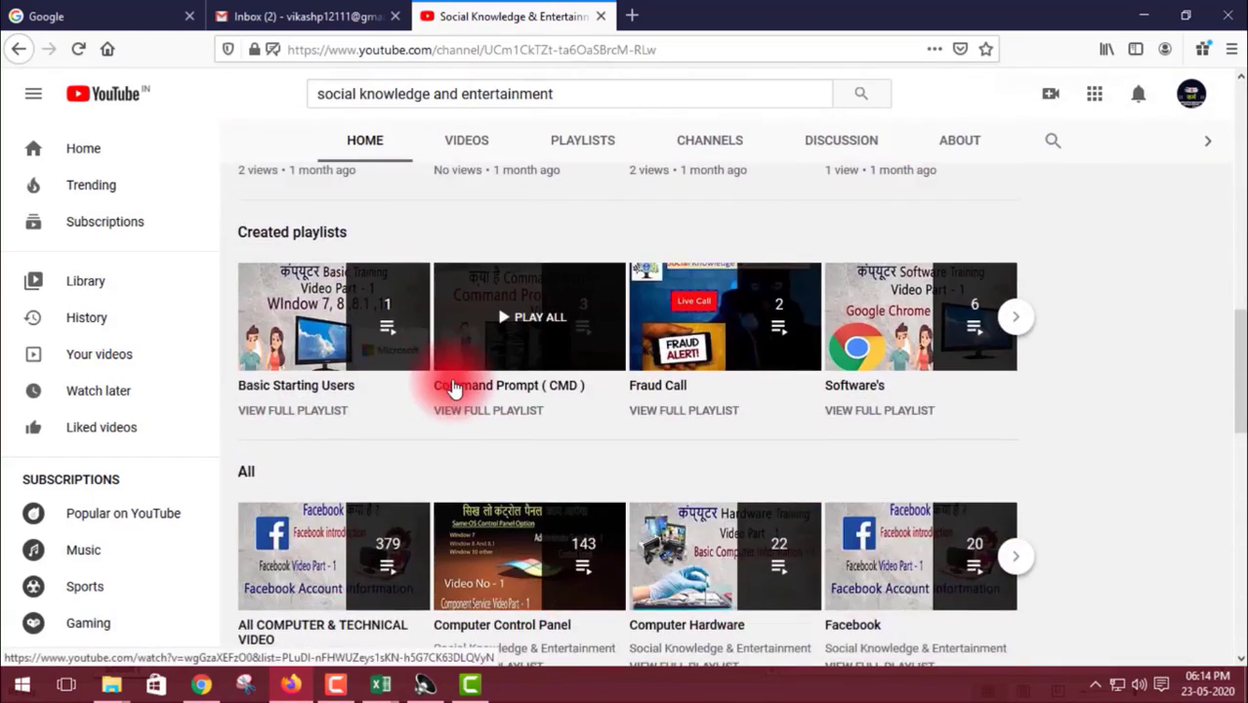
pyautogui.scroll(-3, 445, 385)
pyautogui.scroll(-2, 454, 385)
pyautogui.scroll(-4, 452, 388)
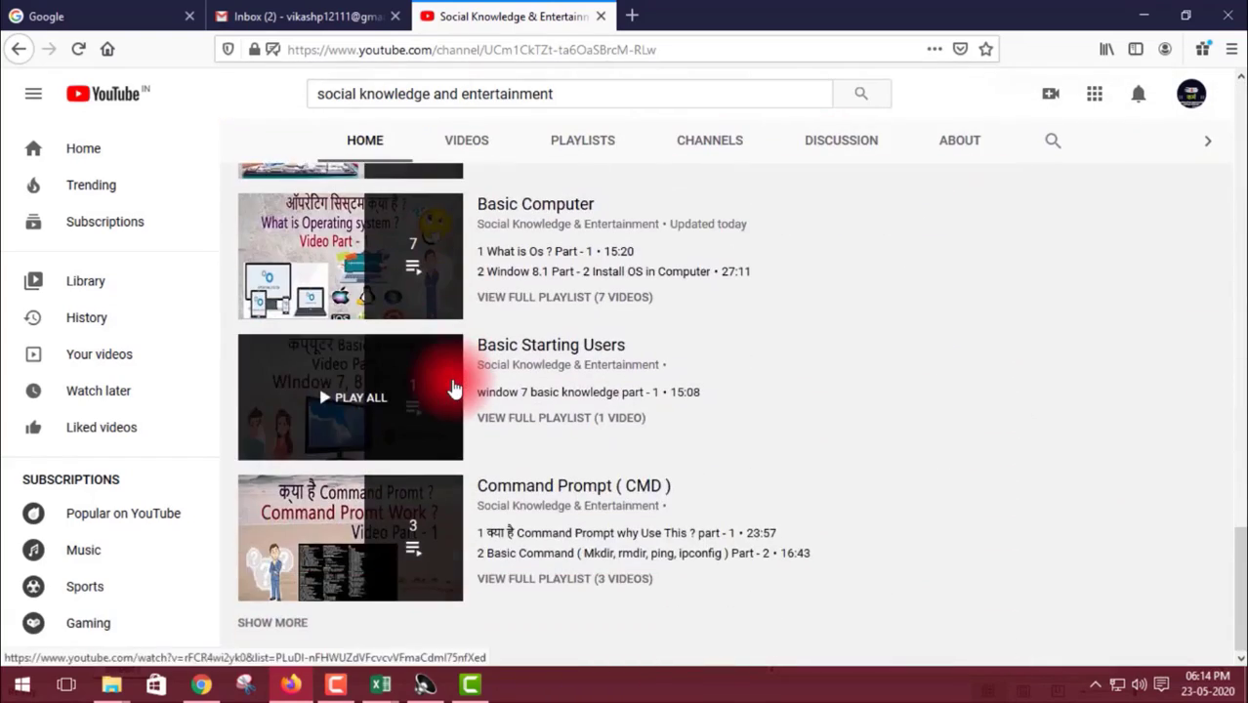
pyautogui.scroll(12, 454, 388)
pyautogui.scroll(4, 454, 382)
pyautogui.scroll(3, 455, 382)
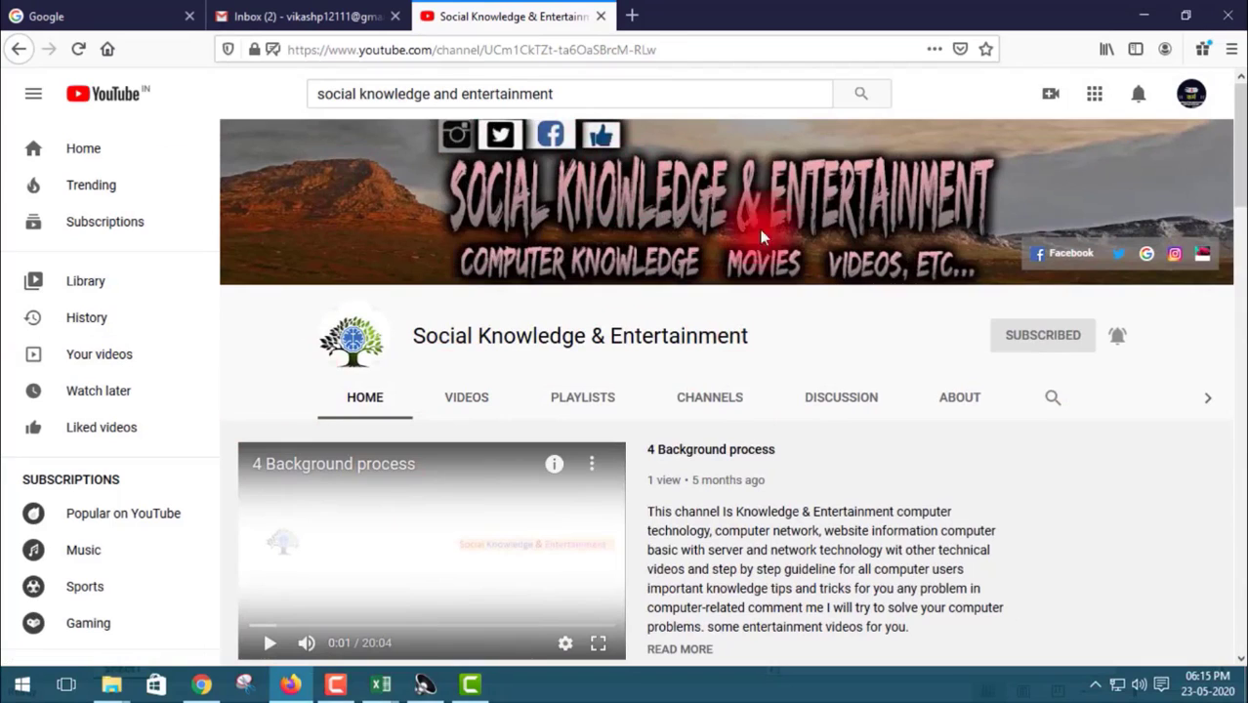
# Play all of the Basic Starting Users playlist, then go back to the playlists page.
pyautogui.click(591, 403)
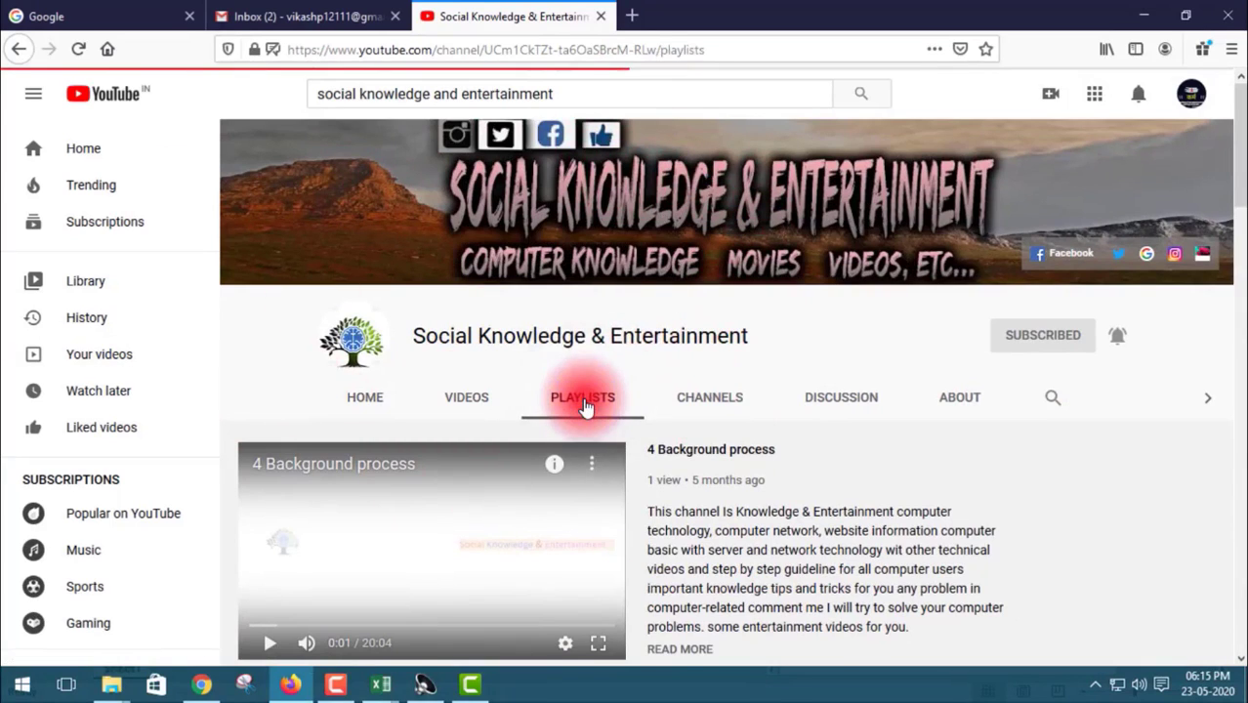
pyautogui.scroll(-2, 477, 356)
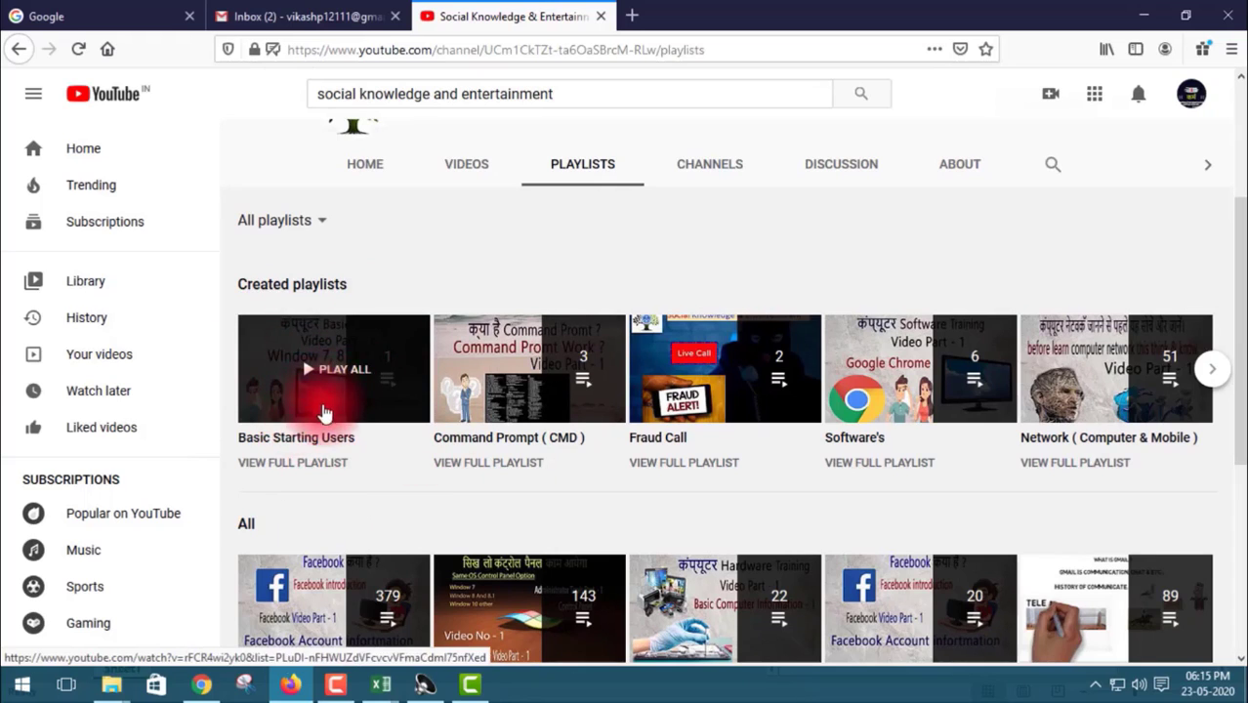
pyautogui.scroll(-2, 322, 361)
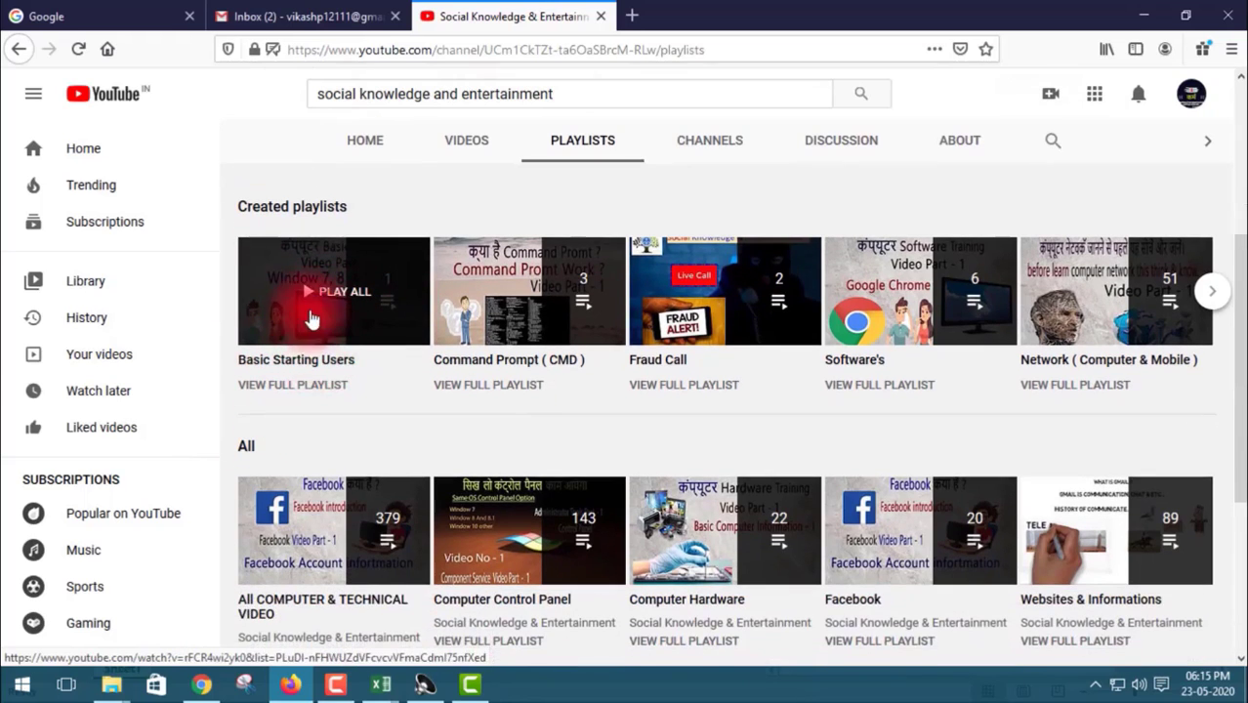
pyautogui.click(332, 286)
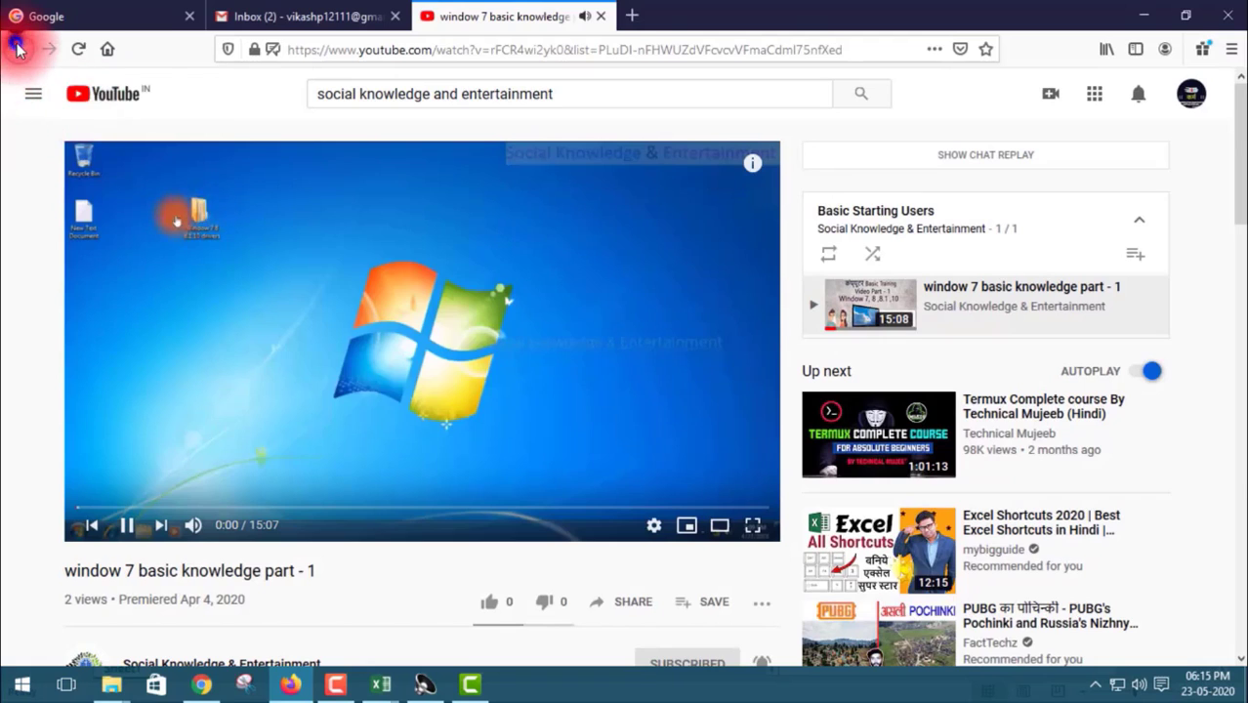
pyautogui.click(18, 47)
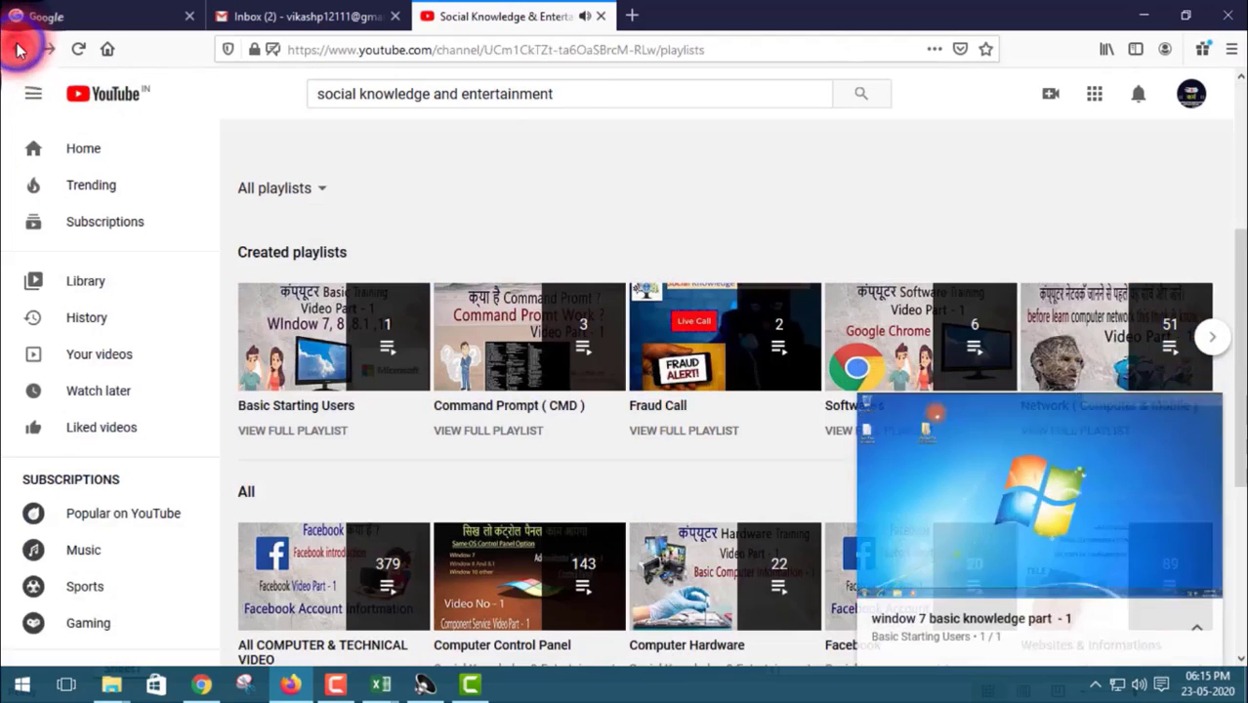
# Close the floating miniplayer and scroll through the channel's playlists page.
pyautogui.click(1202, 430)
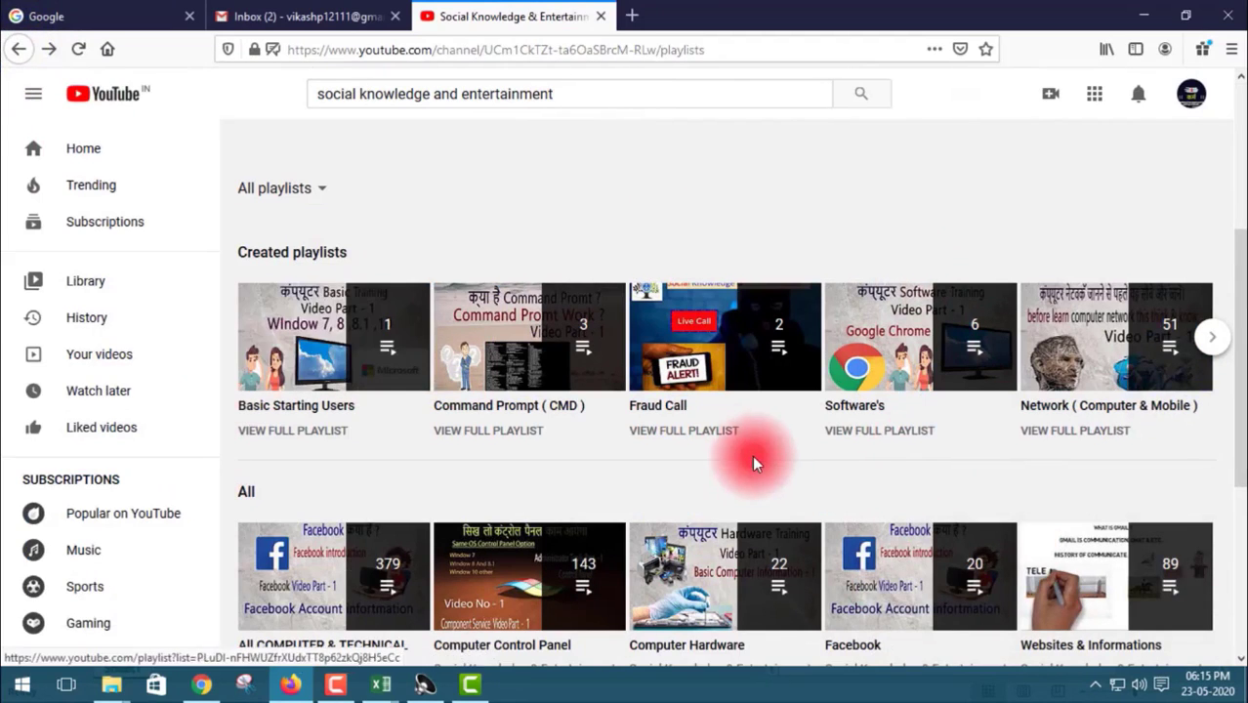
pyautogui.scroll(-3, 742, 455)
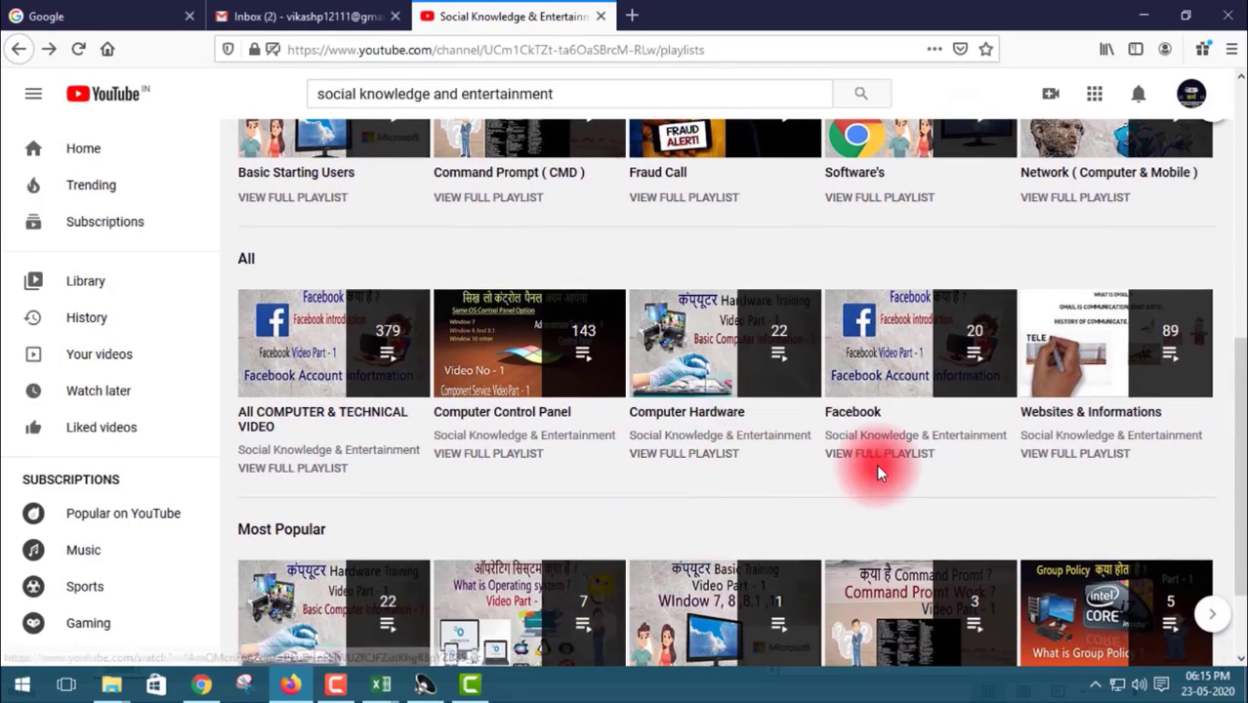
pyautogui.scroll(-1, 837, 497)
pyautogui.scroll(-2, 836, 497)
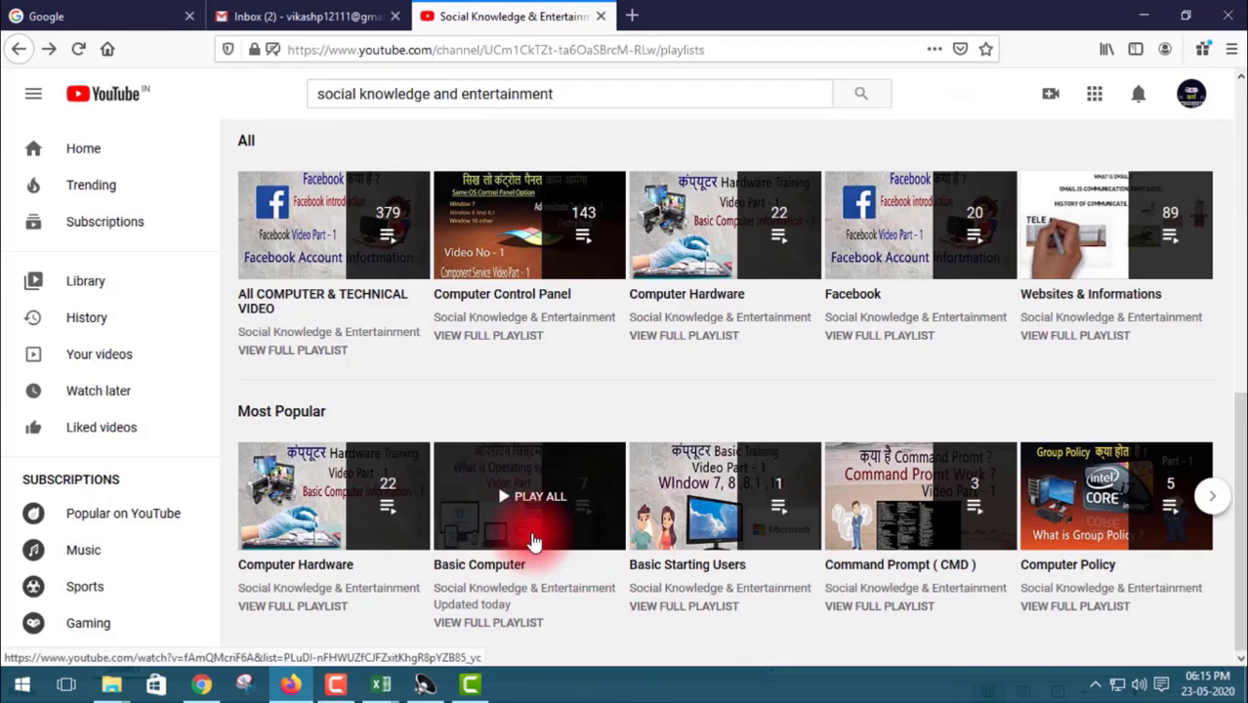
pyautogui.scroll(2, 532, 539)
pyautogui.scroll(1, 527, 540)
pyautogui.scroll(2, 522, 528)
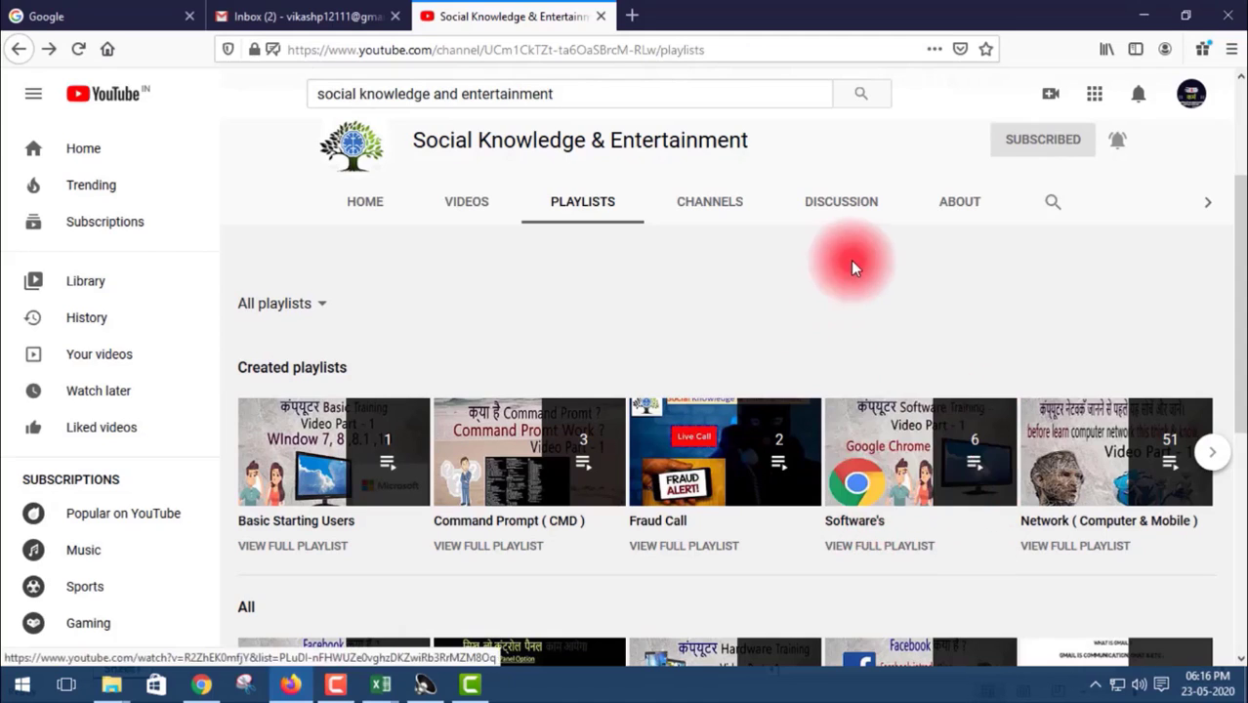
# Browse the playlists, such as Computer Control Panel (143 videos) and Facebook (20).
pyautogui.moveTo(955, 494)
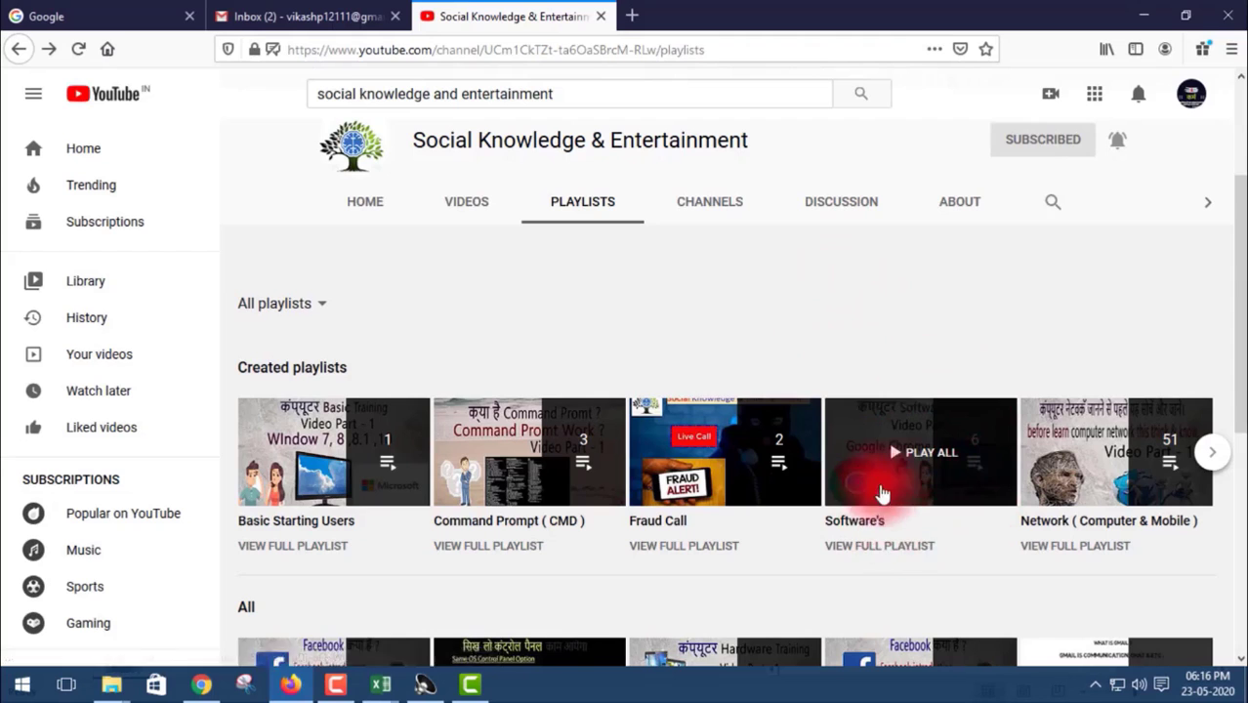
pyautogui.scroll(-1, 905, 494)
pyautogui.scroll(-3, 872, 424)
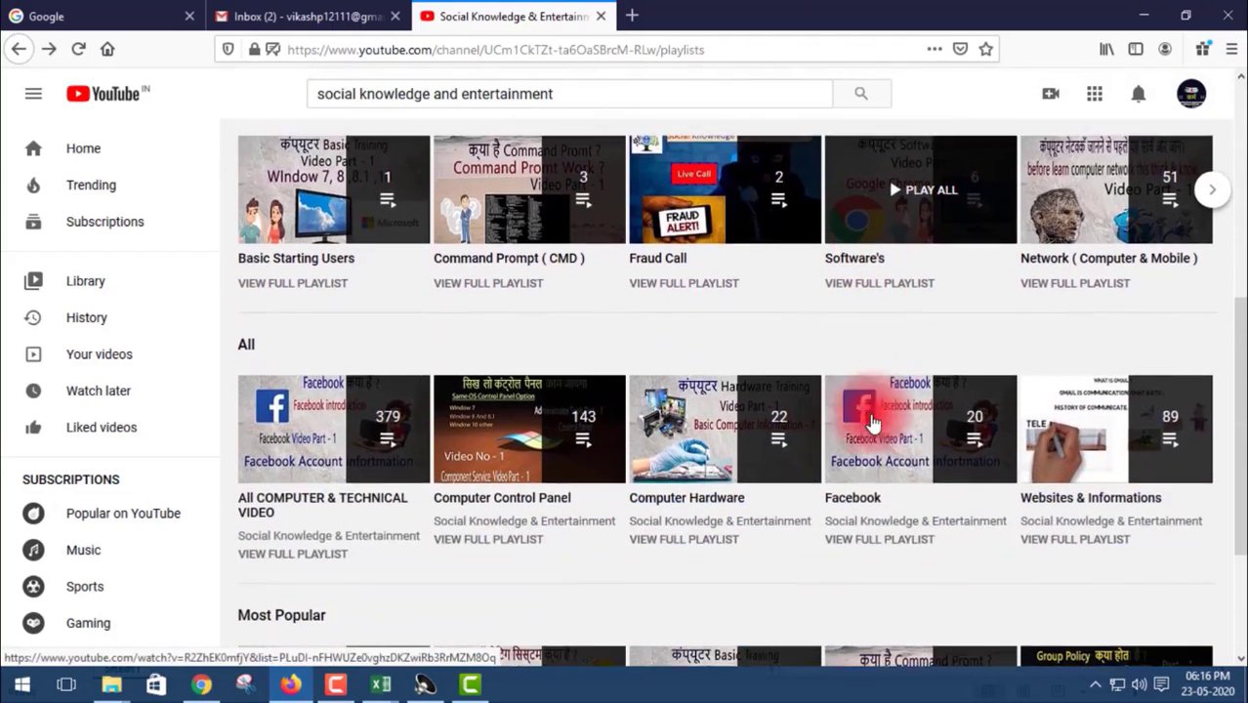
pyautogui.moveTo(702, 552)
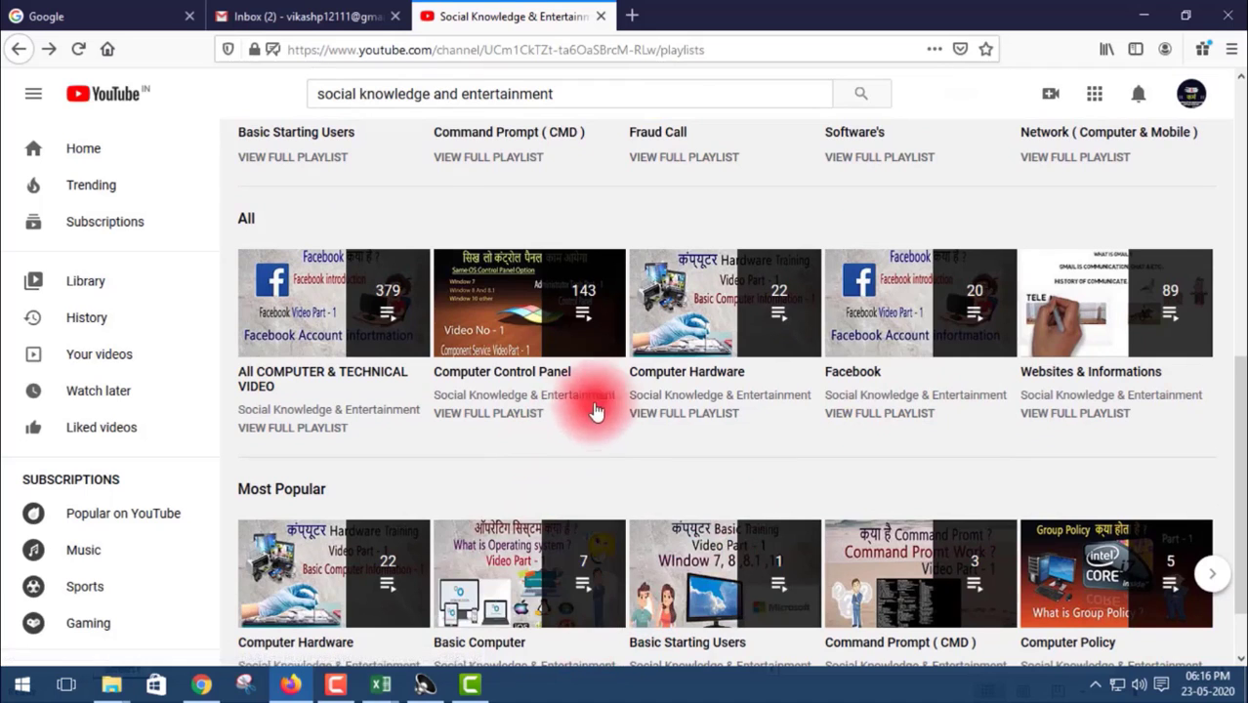
pyautogui.moveTo(681, 379)
pyautogui.scroll(-1, 753, 428)
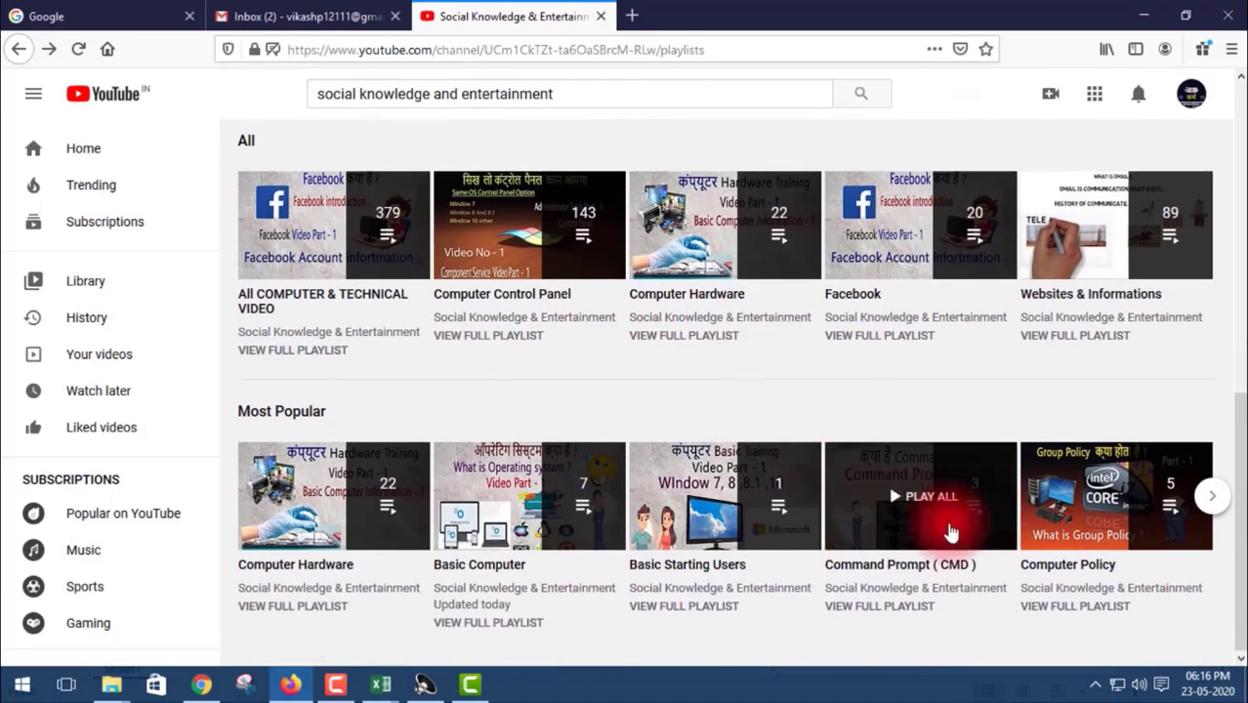
pyautogui.moveTo(614, 329)
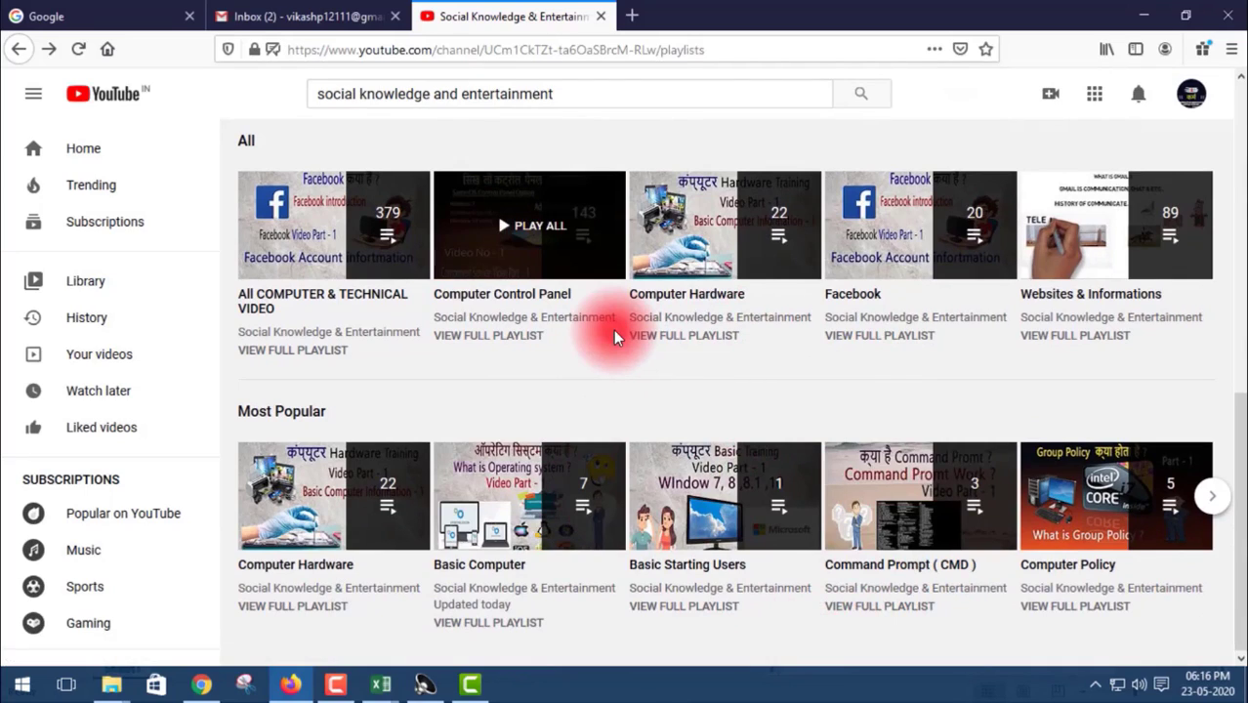
# Play all of the Websites & Informations playlist, starting the gmail history video.
pyautogui.moveTo(1055, 220)
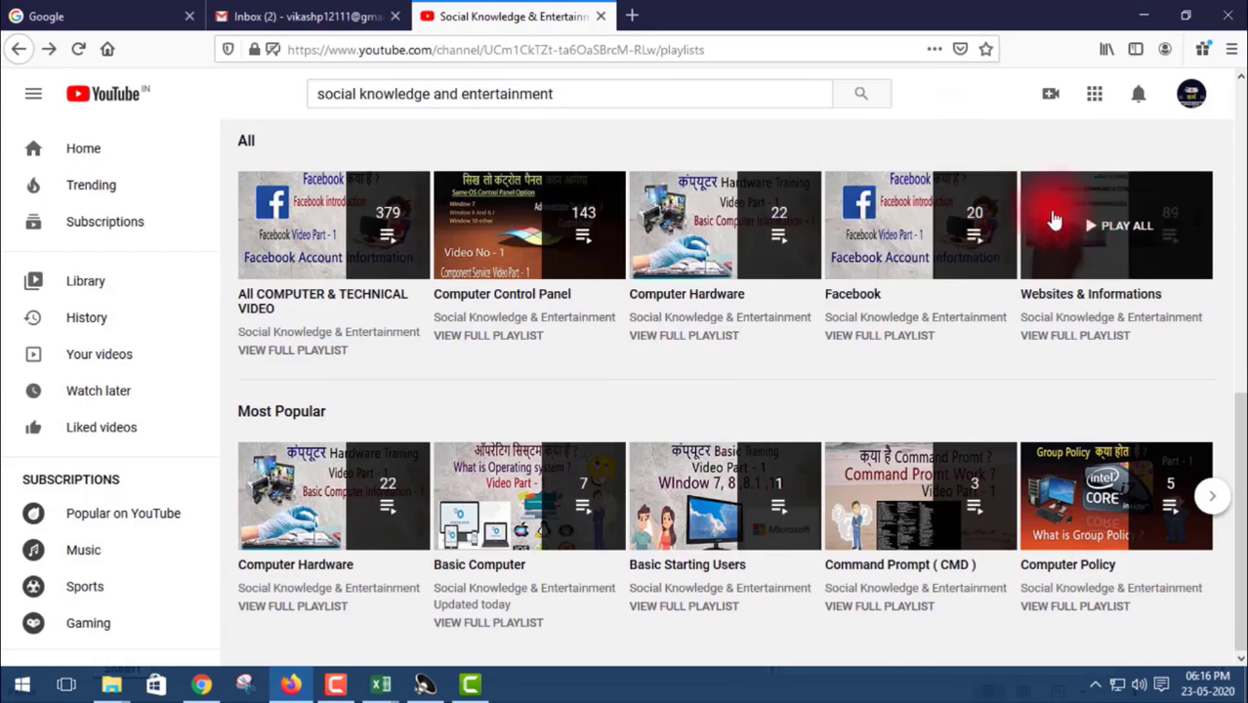
pyautogui.click(1120, 249)
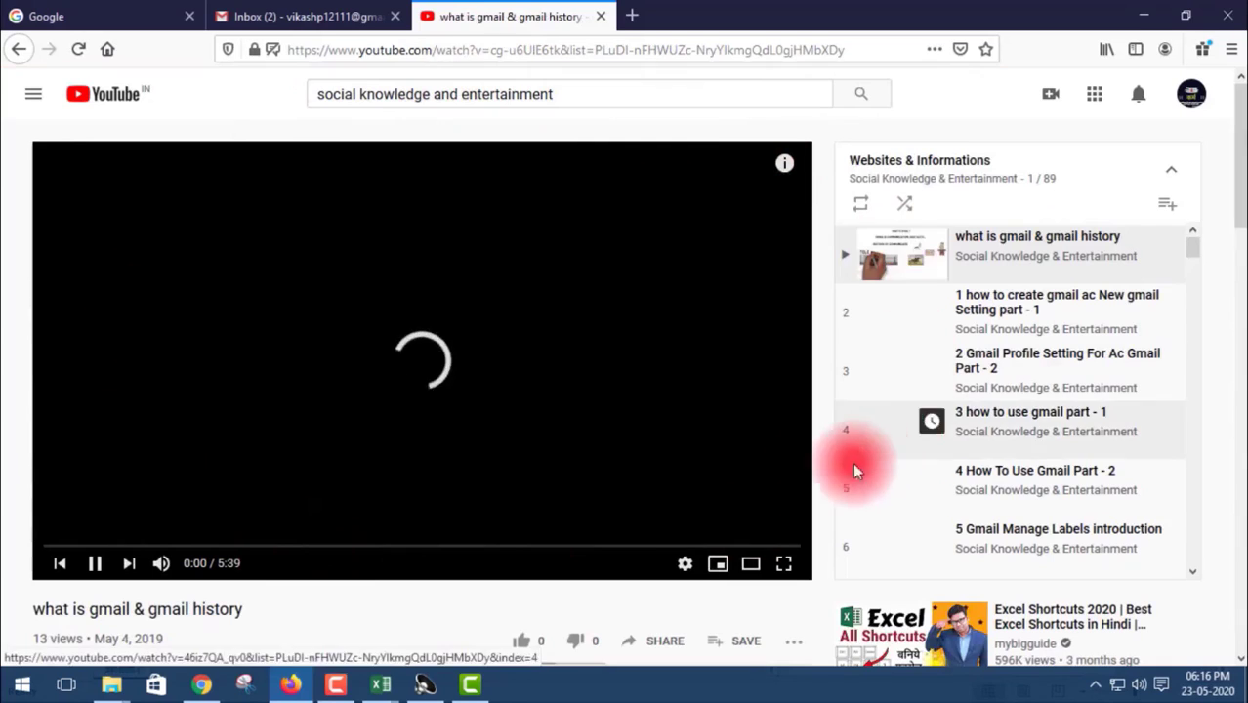
pyautogui.scroll(-5, 942, 306)
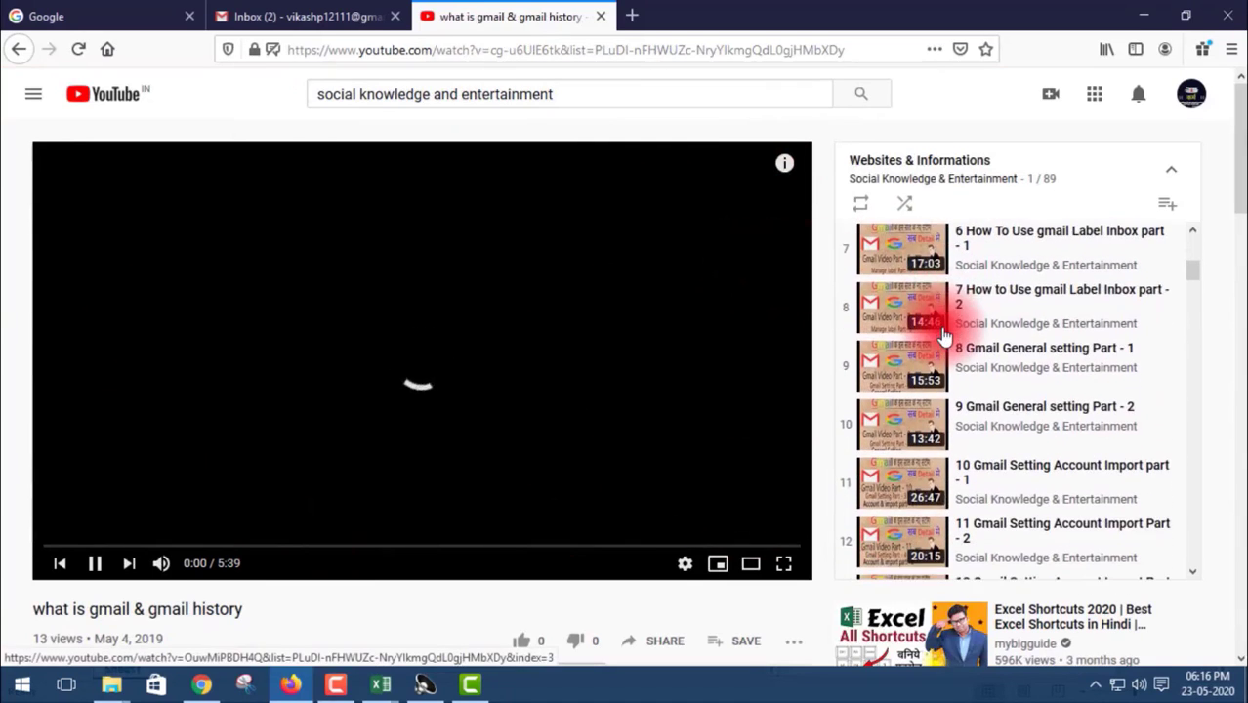
pyautogui.scroll(-6, 948, 334)
pyautogui.scroll(-3, 944, 336)
pyautogui.scroll(-4, 941, 332)
pyautogui.scroll(-2, 941, 326)
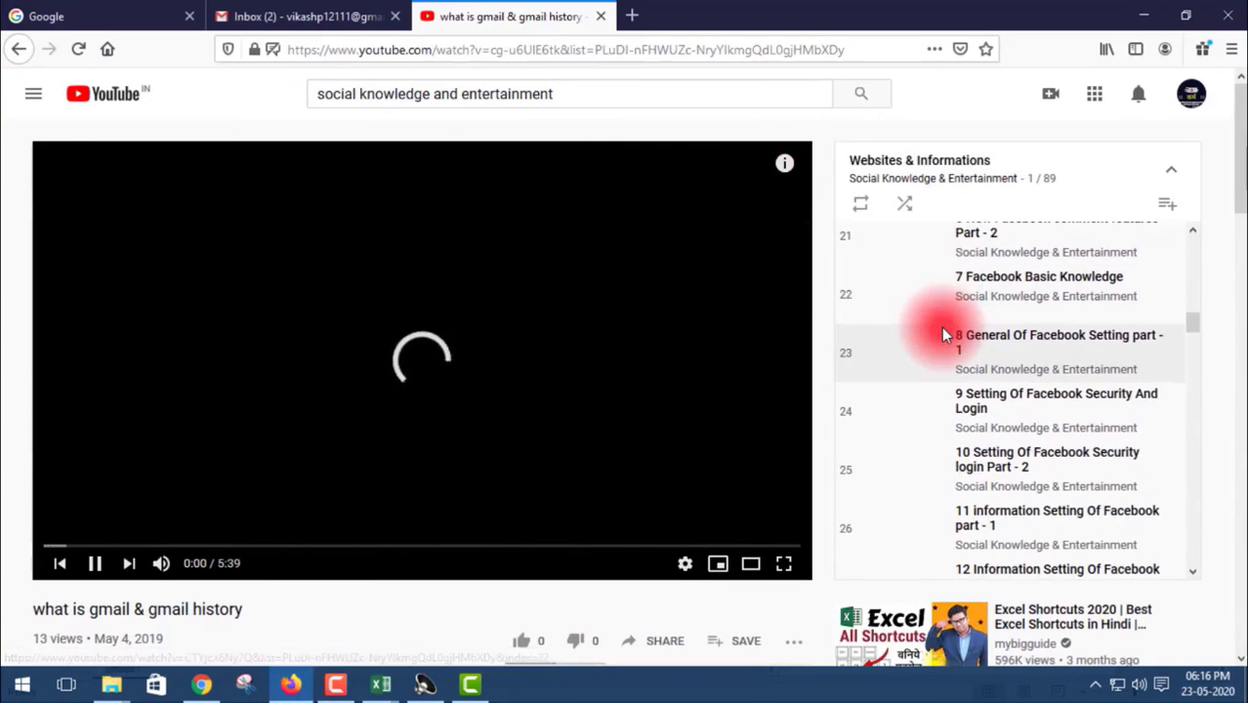
pyautogui.scroll(-4, 967, 357)
pyautogui.scroll(-4, 966, 353)
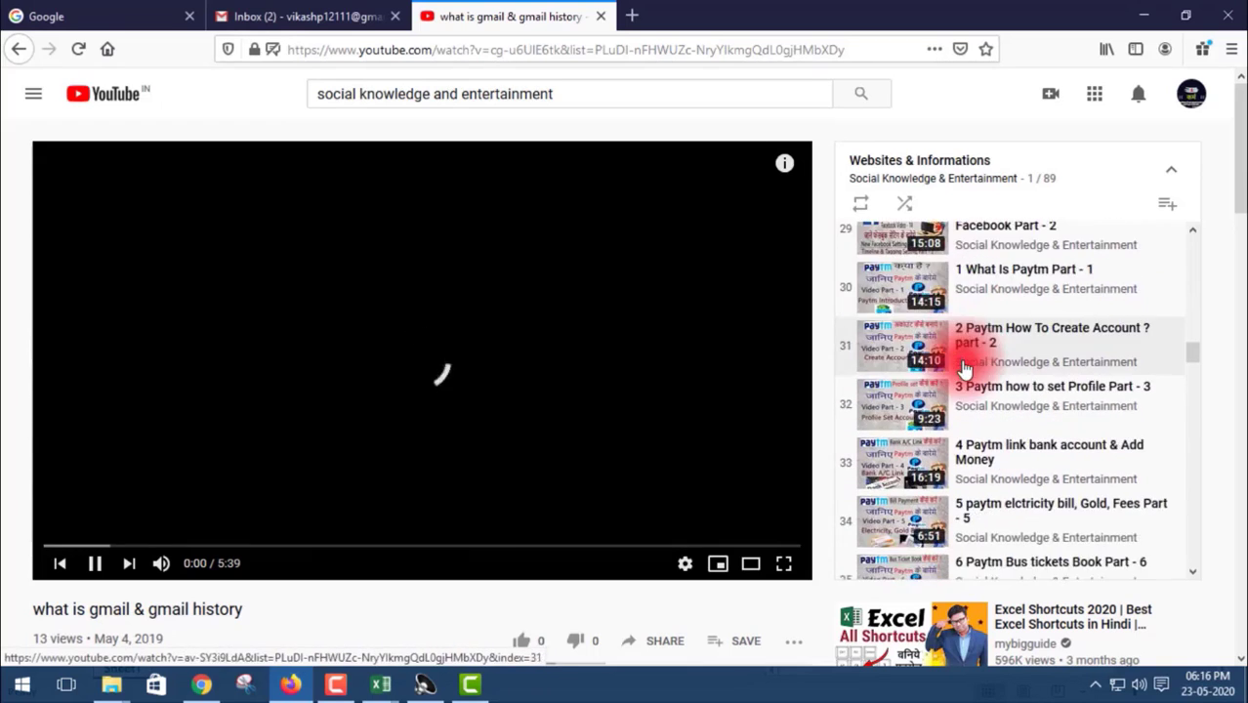
pyautogui.scroll(-5, 960, 365)
pyautogui.scroll(-2, 908, 365)
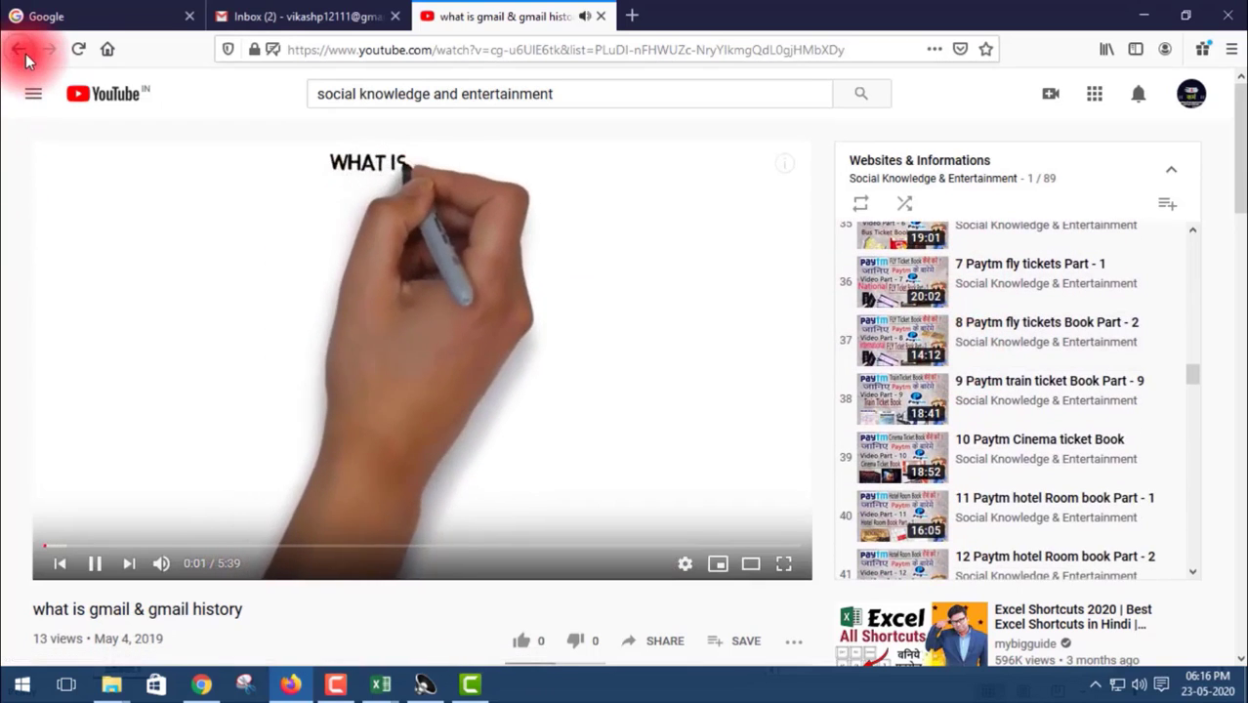
# Go back to the playlists page, close the gmail miniplayer, and scroll the list.
pyautogui.click(20, 49)
pyautogui.moveTo(1142, 422)
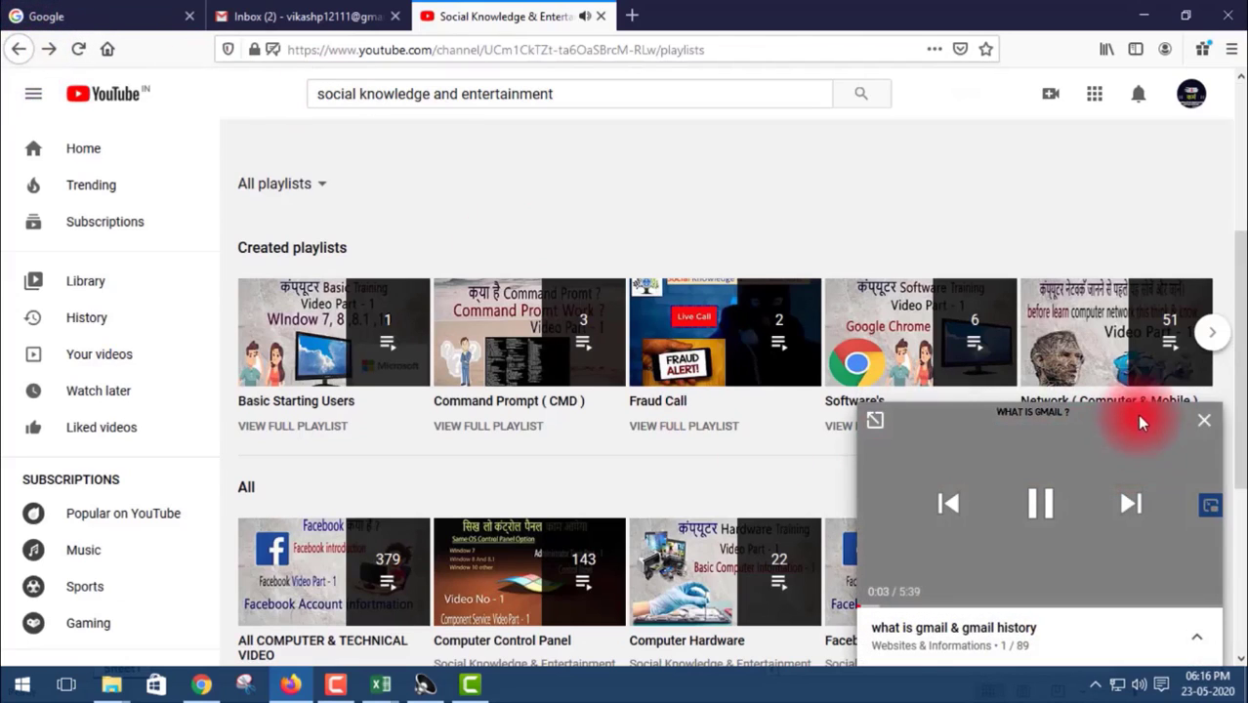
pyautogui.click(1208, 428)
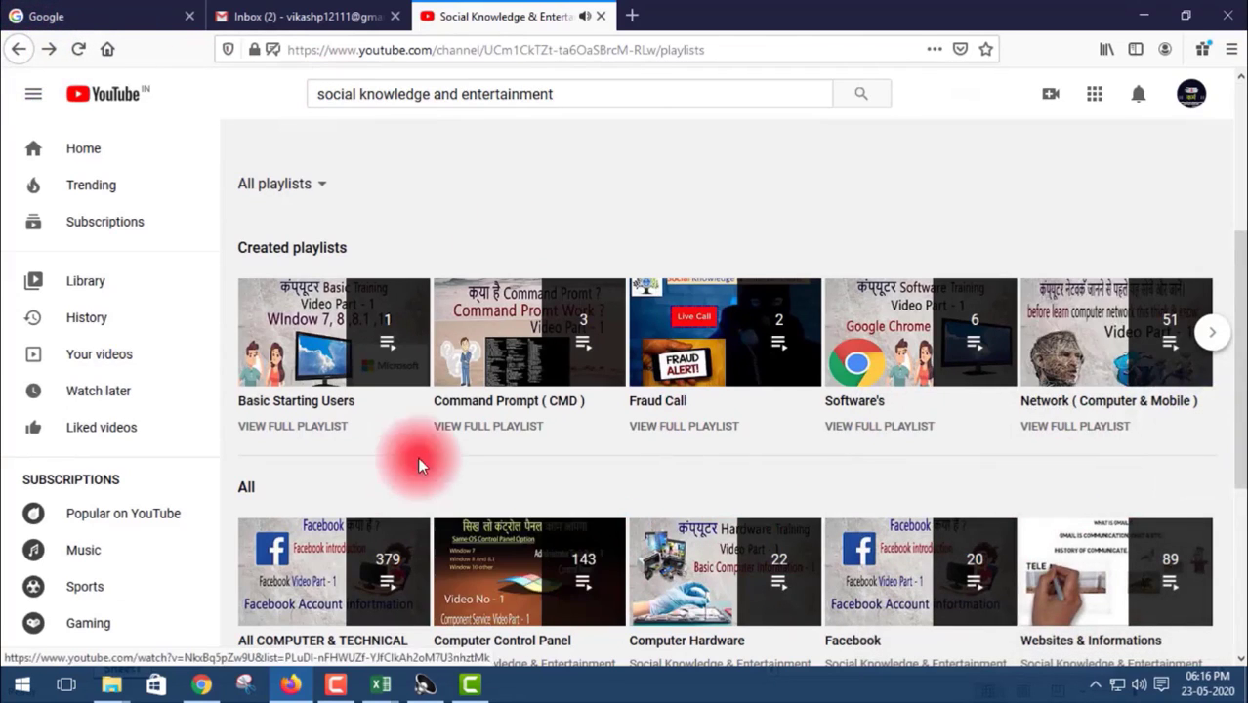
pyautogui.scroll(-3, 507, 384)
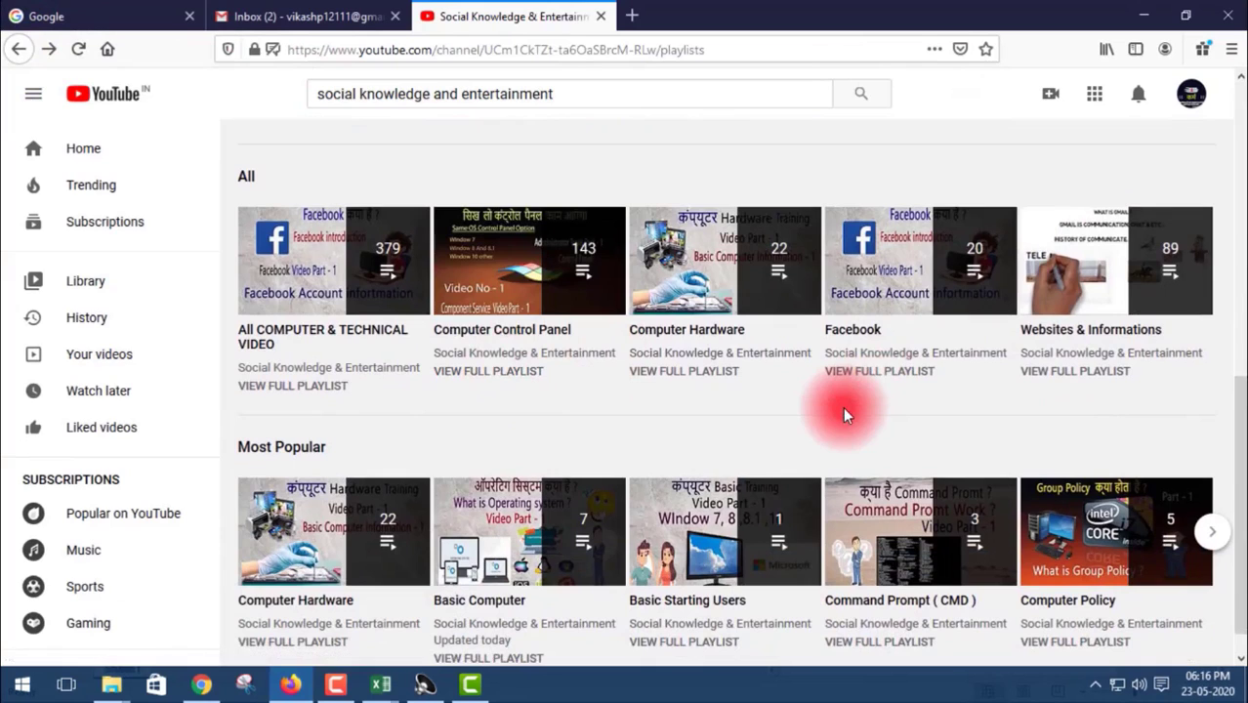
pyautogui.scroll(-1, 830, 391)
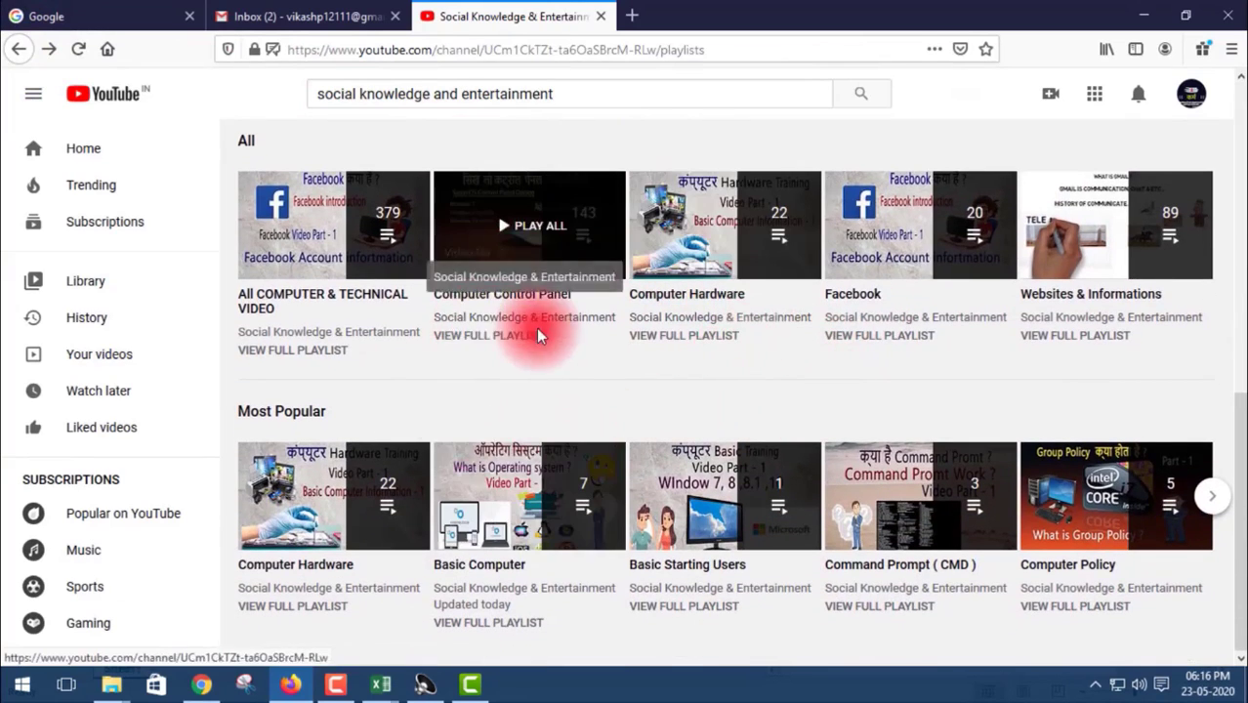
pyautogui.scroll(1, 493, 360)
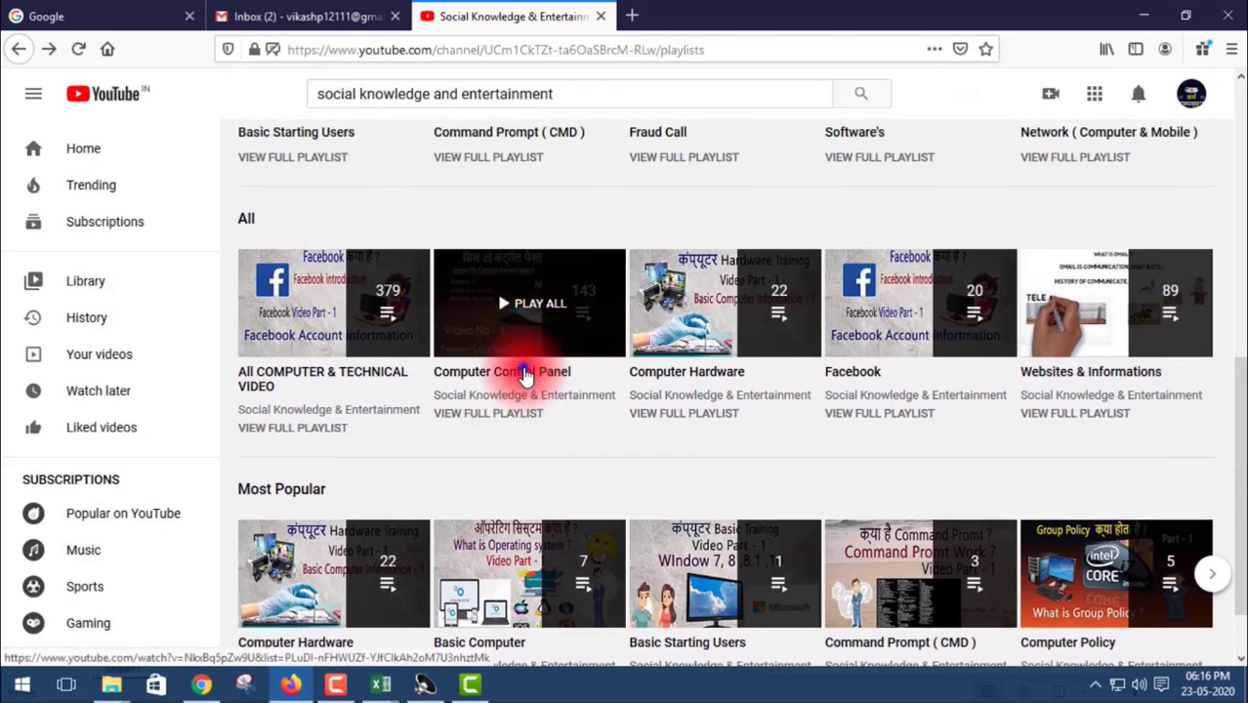
pyautogui.click(524, 374)
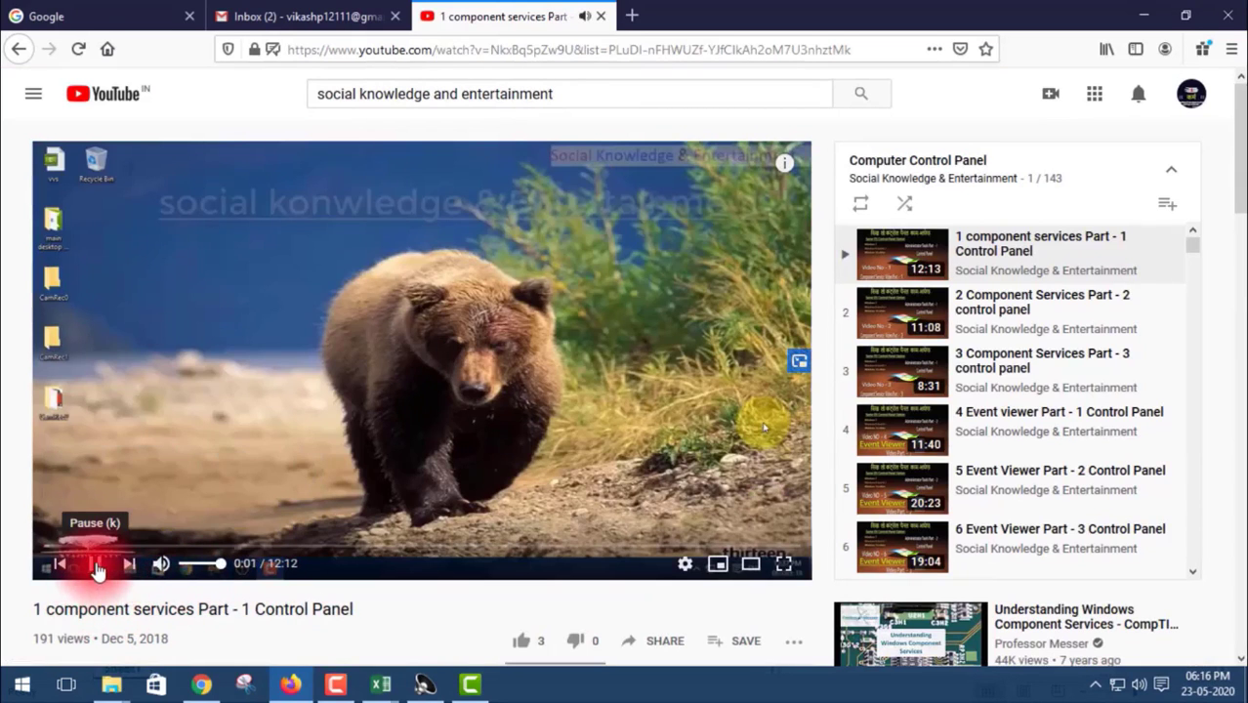
pyautogui.click(98, 566)
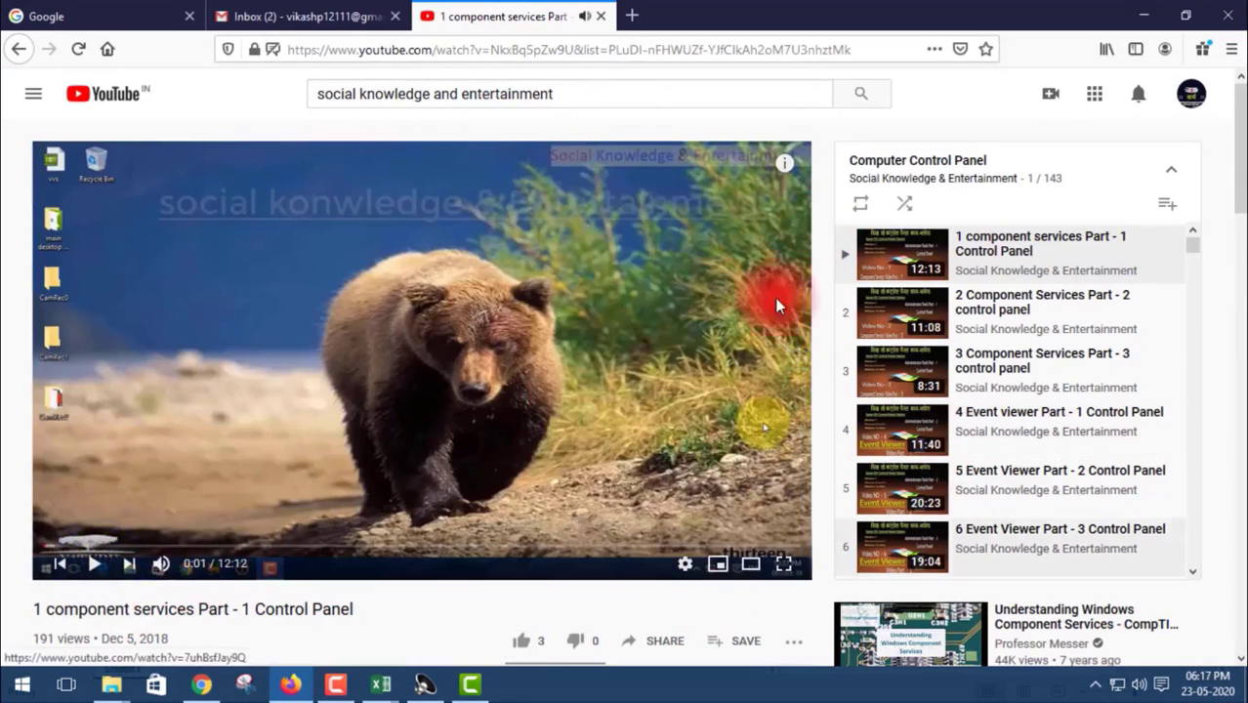
pyautogui.scroll(-3, 967, 411)
pyautogui.scroll(-3, 977, 357)
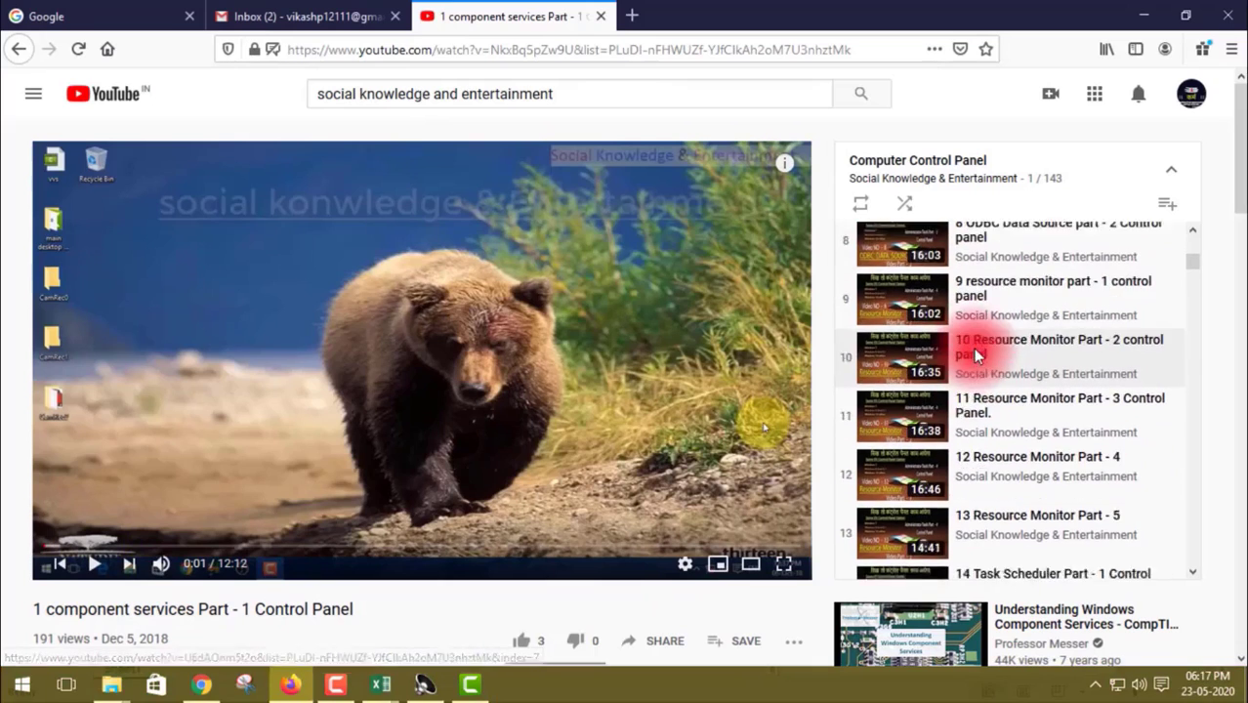
pyautogui.scroll(-3, 977, 357)
pyautogui.scroll(-3, 975, 349)
pyautogui.scroll(-2, 970, 334)
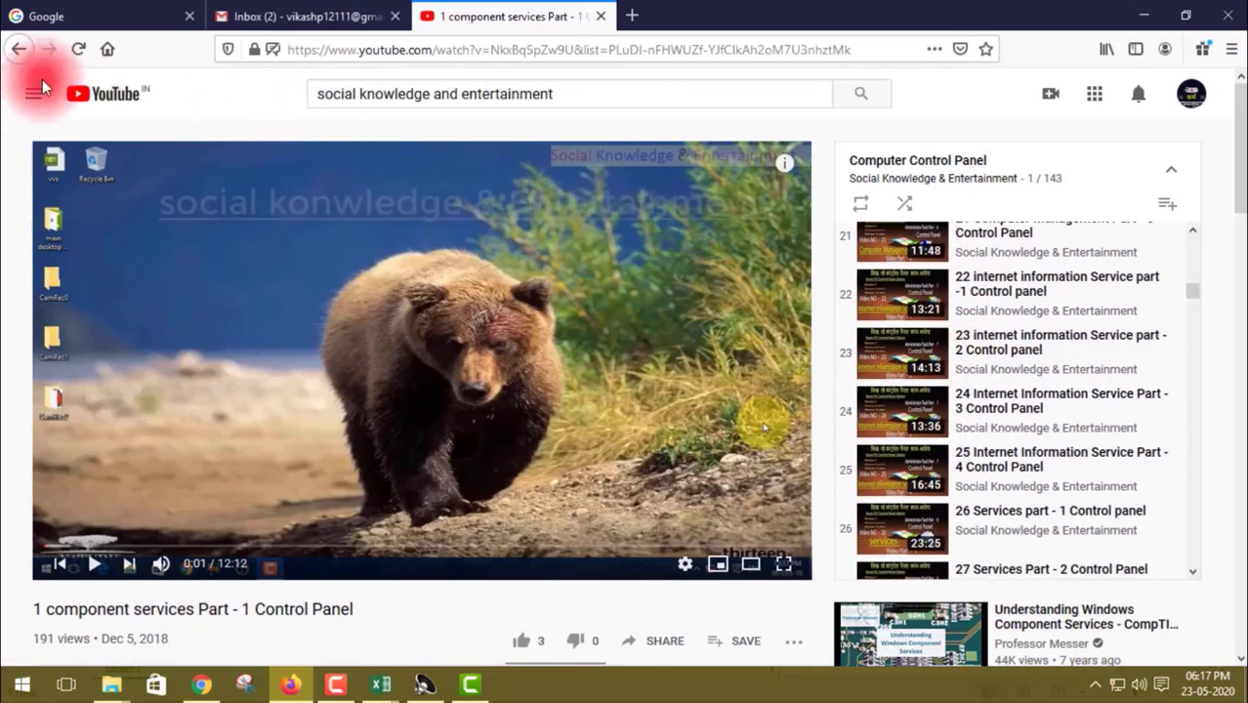
pyautogui.click(15, 51)
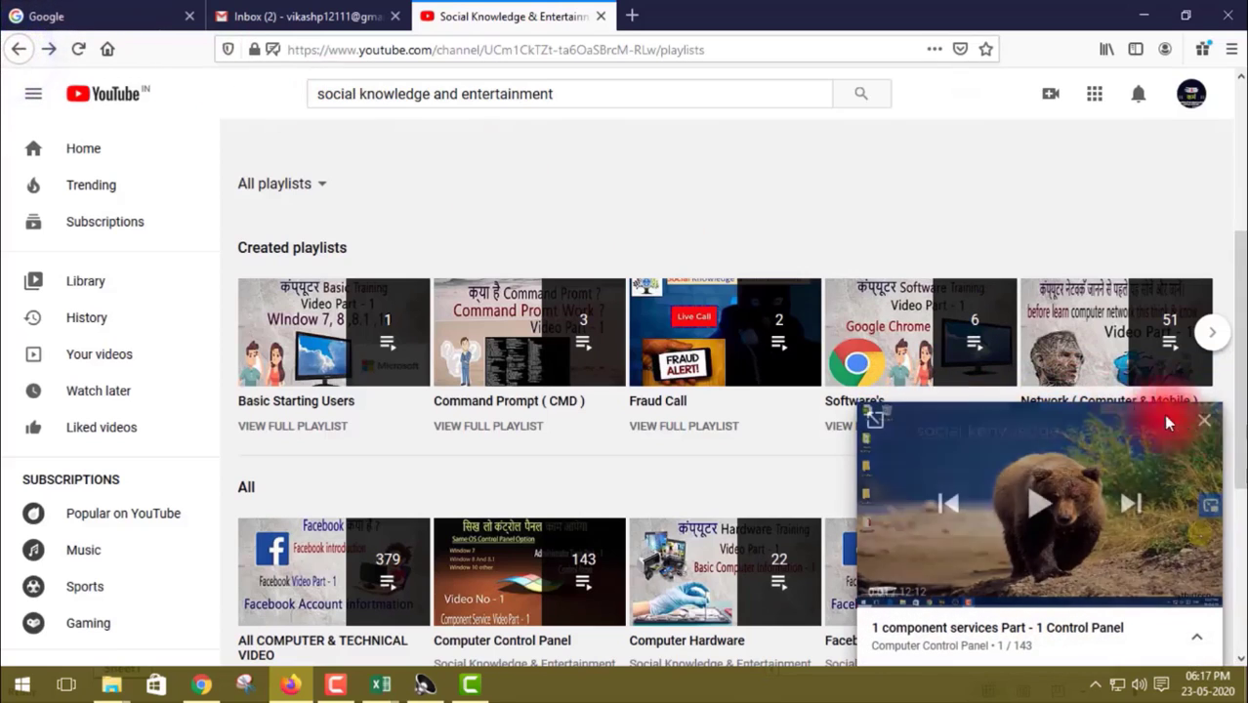
pyautogui.click(1206, 427)
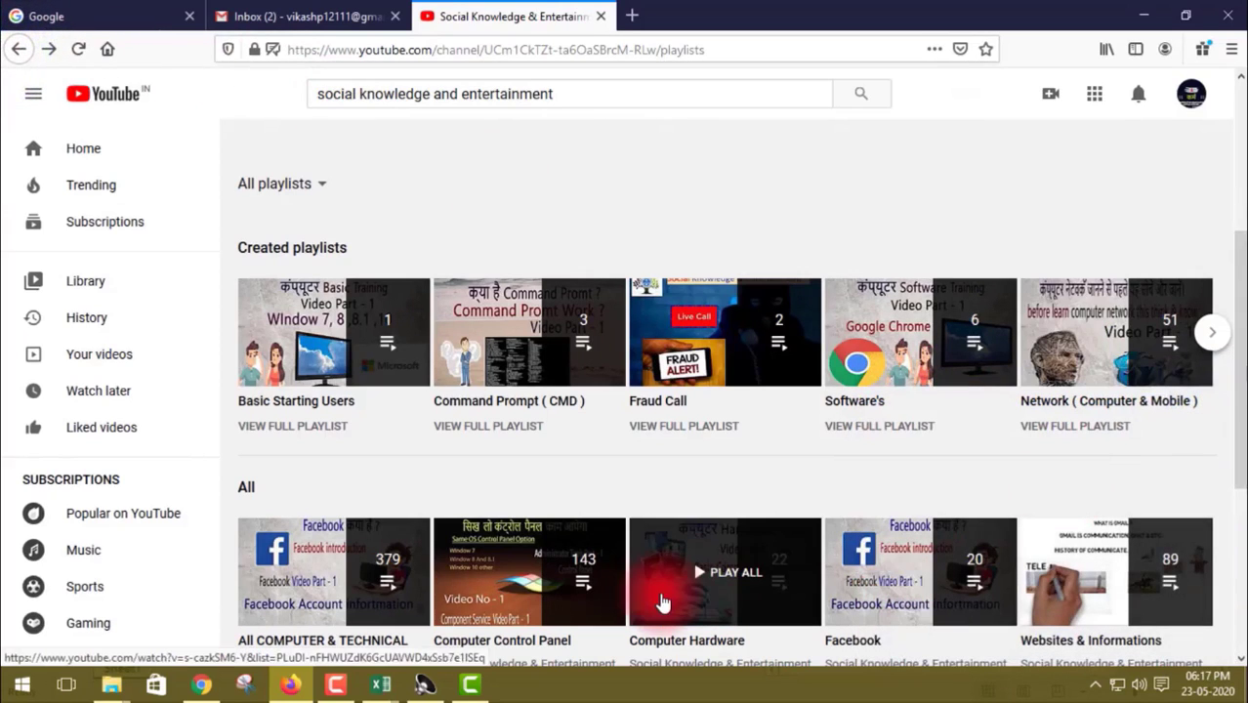
pyautogui.scroll(-3, 649, 467)
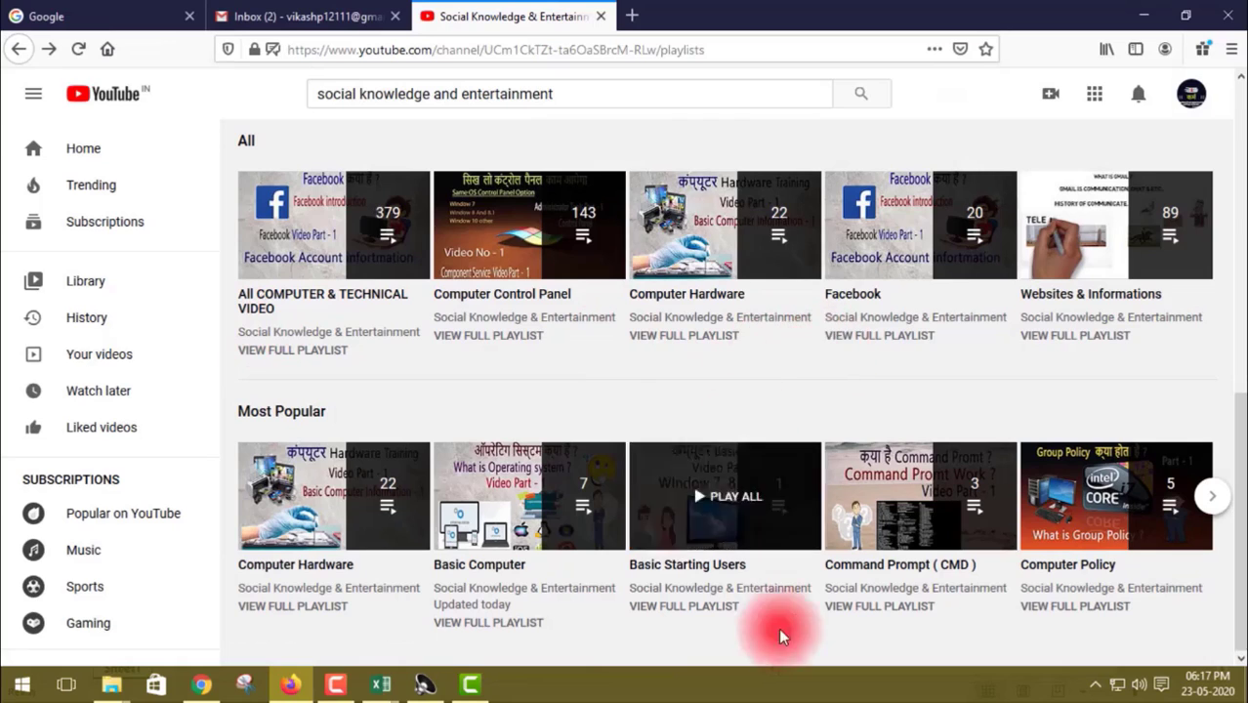
pyautogui.scroll(3, 735, 541)
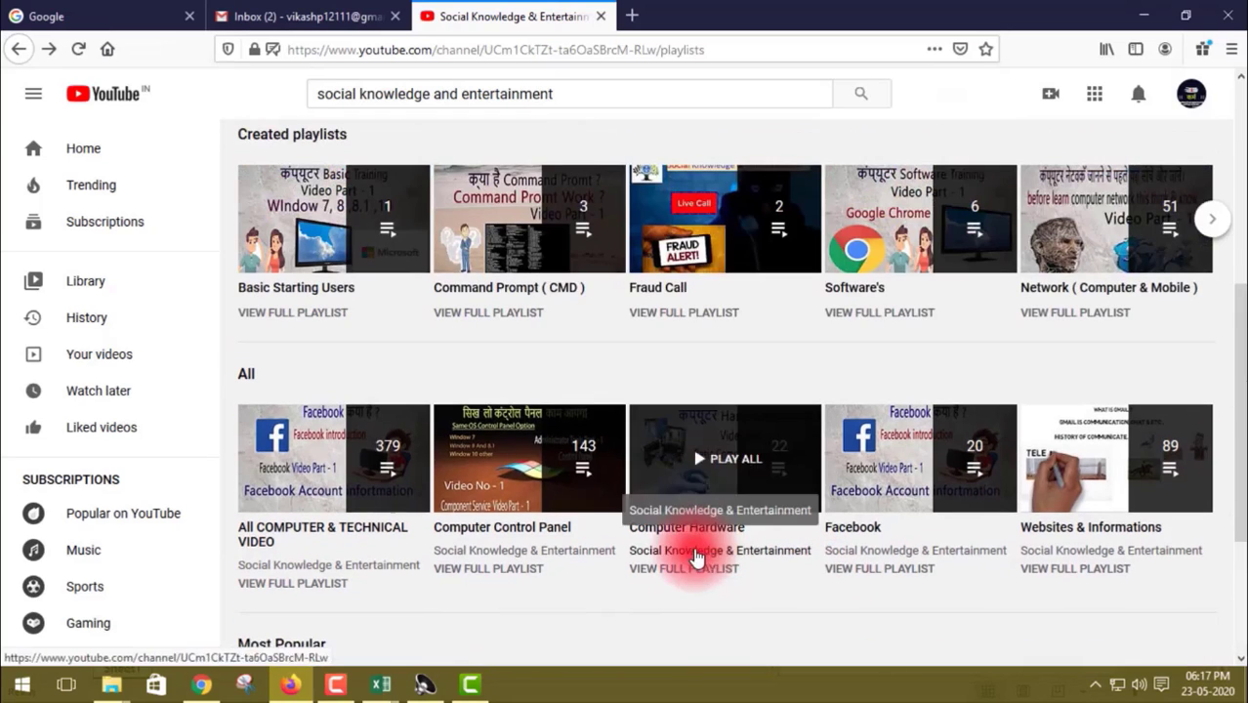
pyautogui.click(1087, 244)
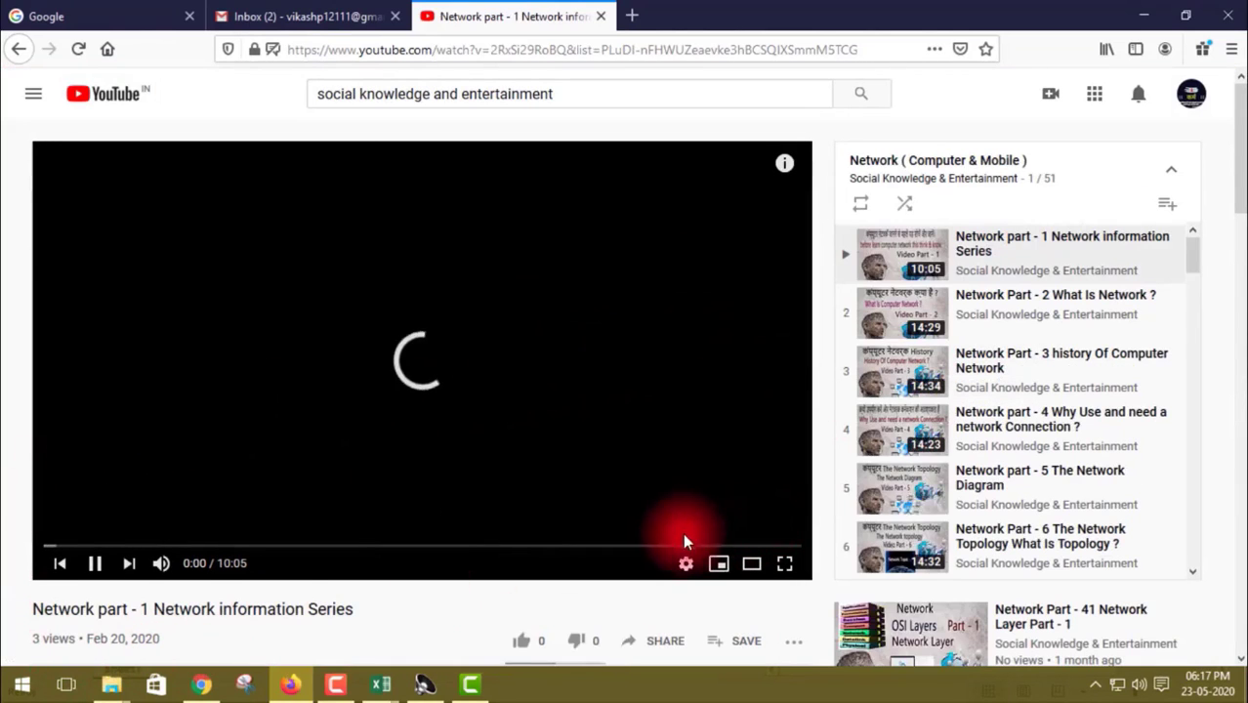
pyautogui.scroll(-5, 987, 411)
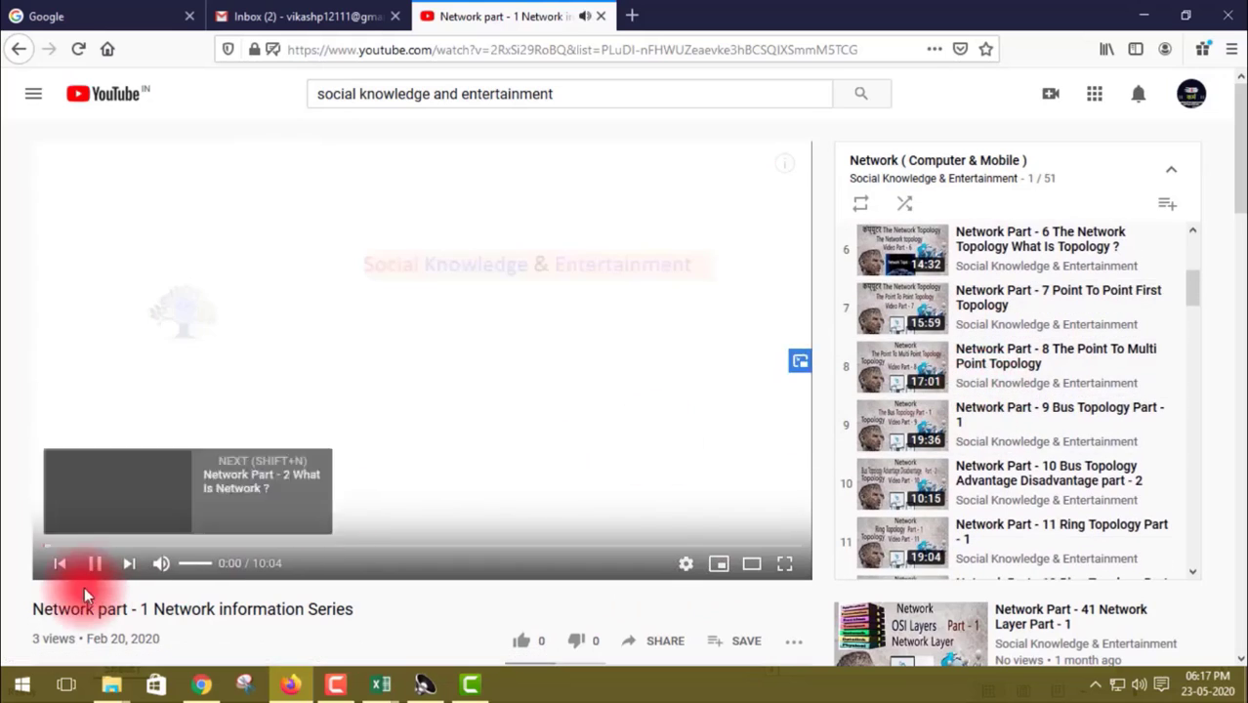
pyautogui.click(99, 574)
pyautogui.scroll(-5, 1072, 365)
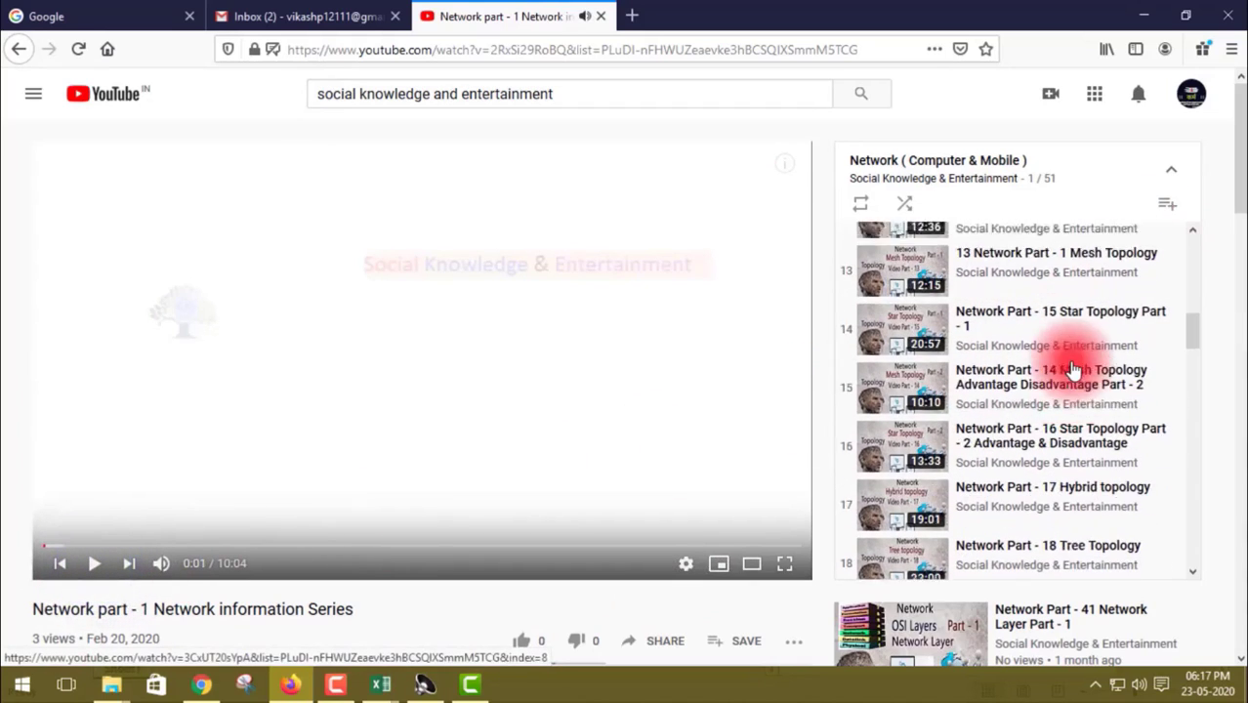
pyautogui.scroll(-4, 1072, 367)
pyautogui.scroll(-3, 1071, 366)
pyautogui.scroll(-3, 1071, 367)
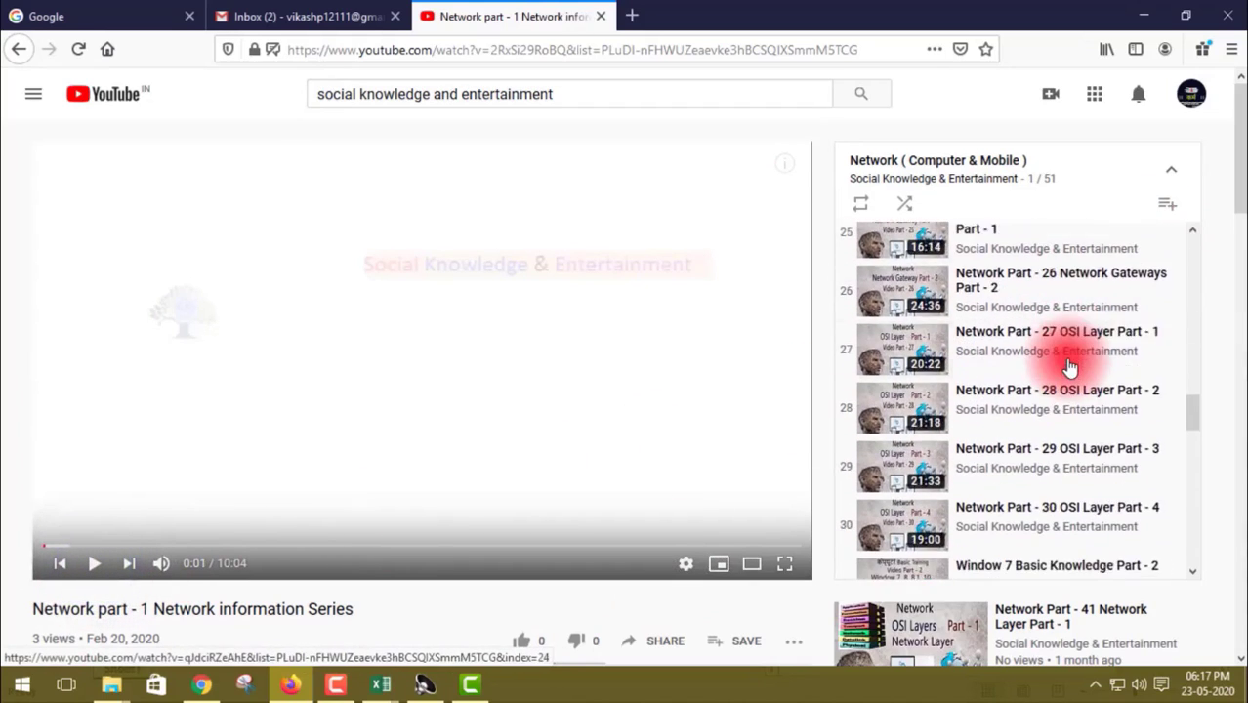
pyautogui.scroll(-2, 1072, 367)
pyautogui.scroll(5, 1071, 367)
pyautogui.scroll(4, 1072, 366)
pyautogui.scroll(5, 1068, 362)
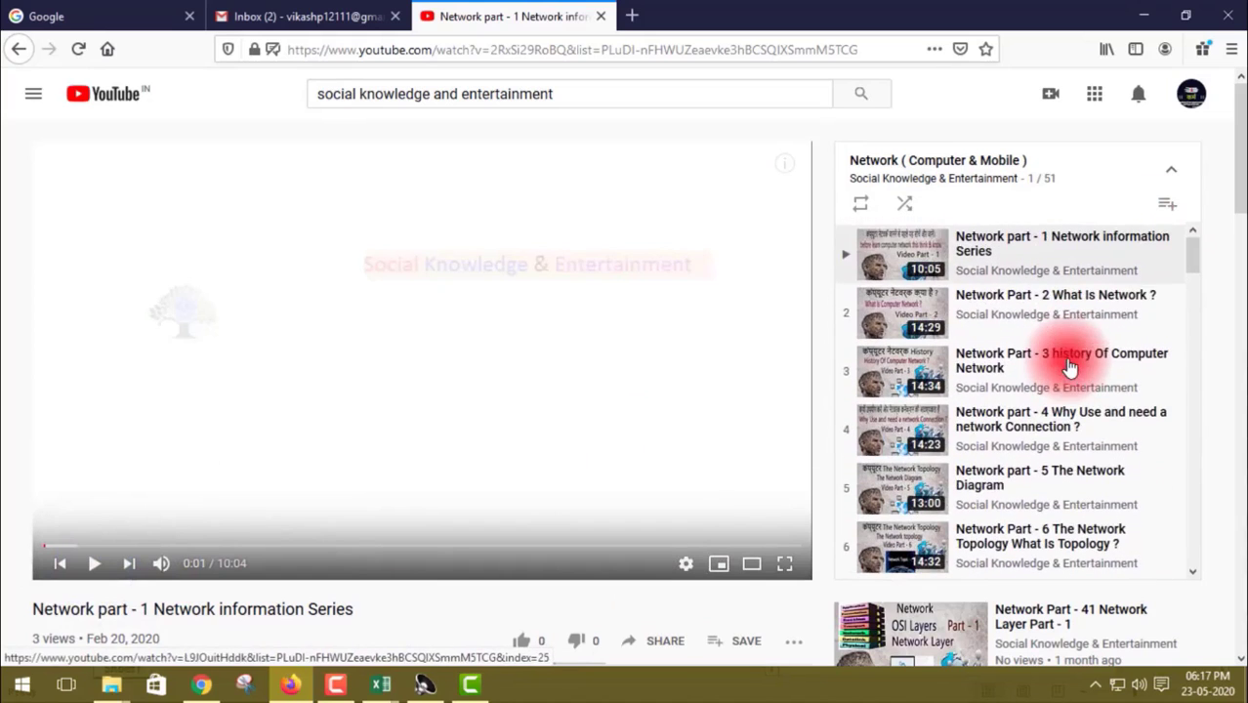
pyautogui.click(24, 51)
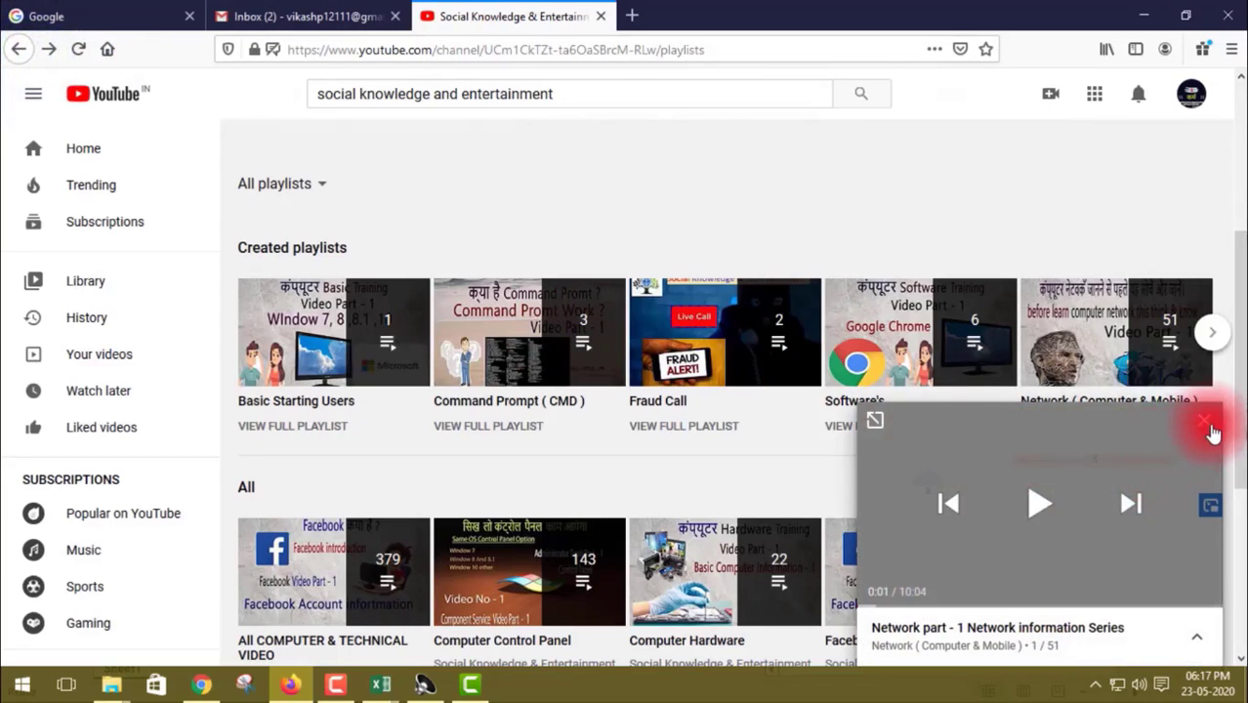
pyautogui.click(1207, 426)
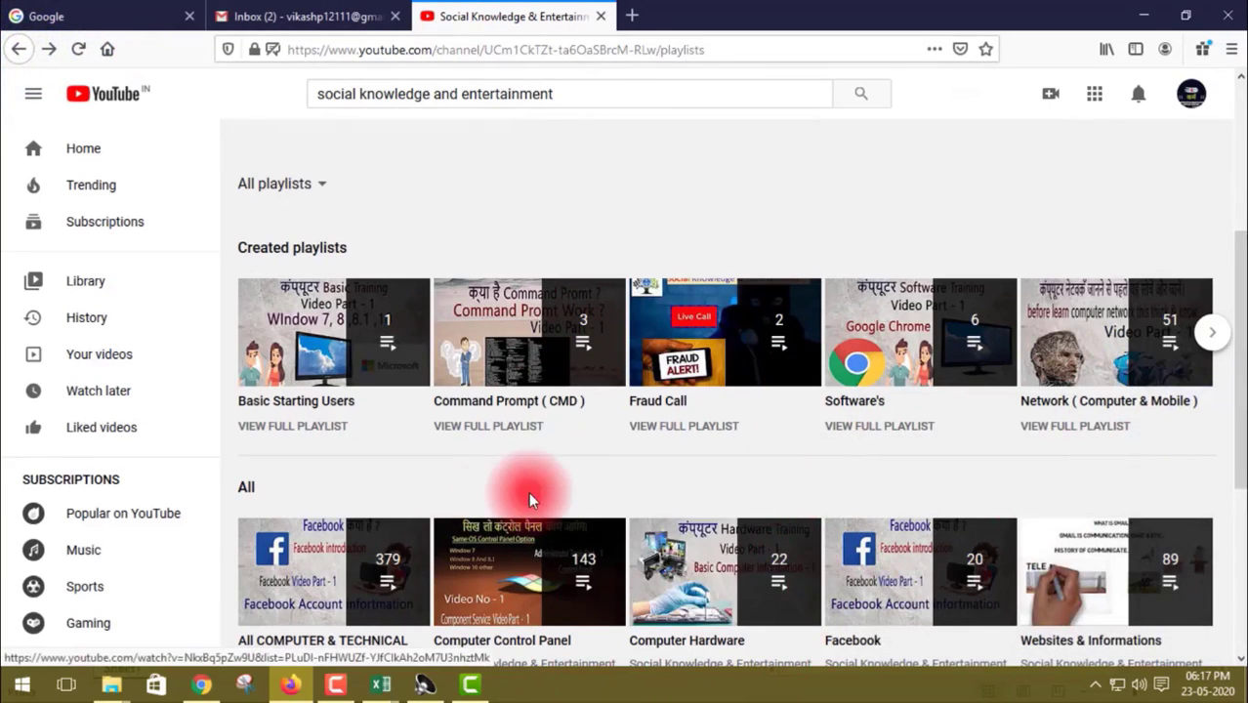
pyautogui.scroll(-3, 529, 493)
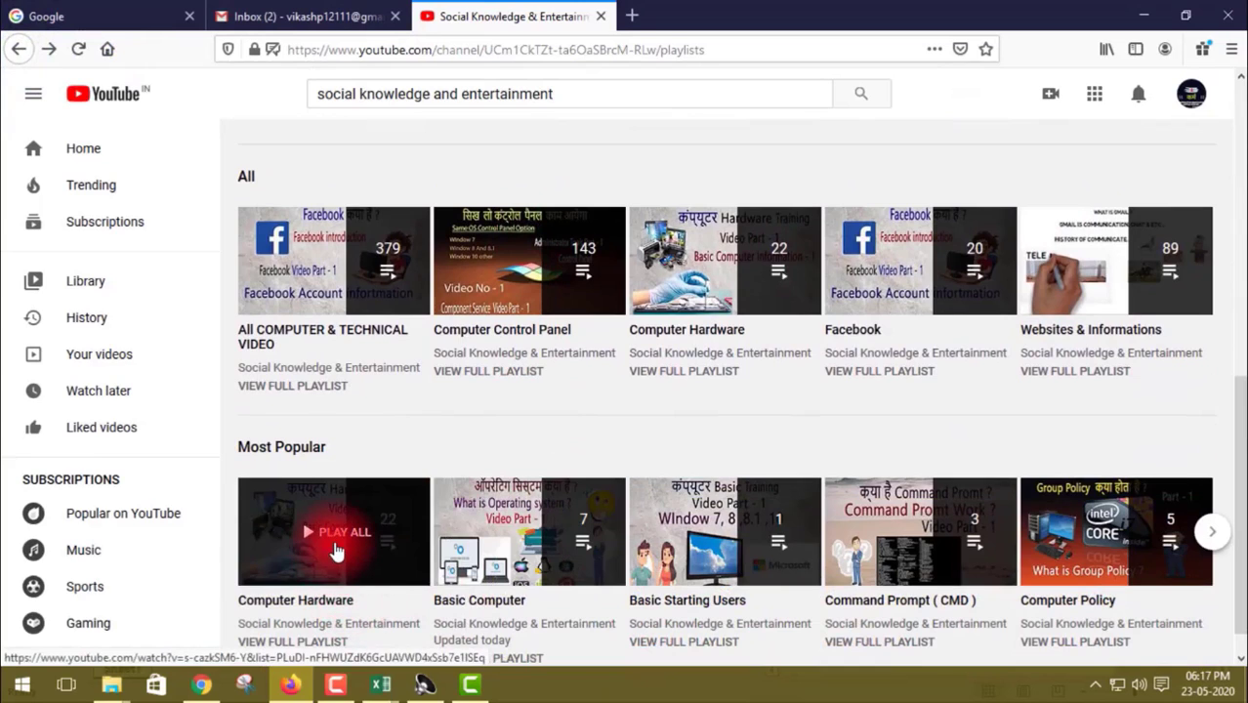
pyautogui.click(335, 547)
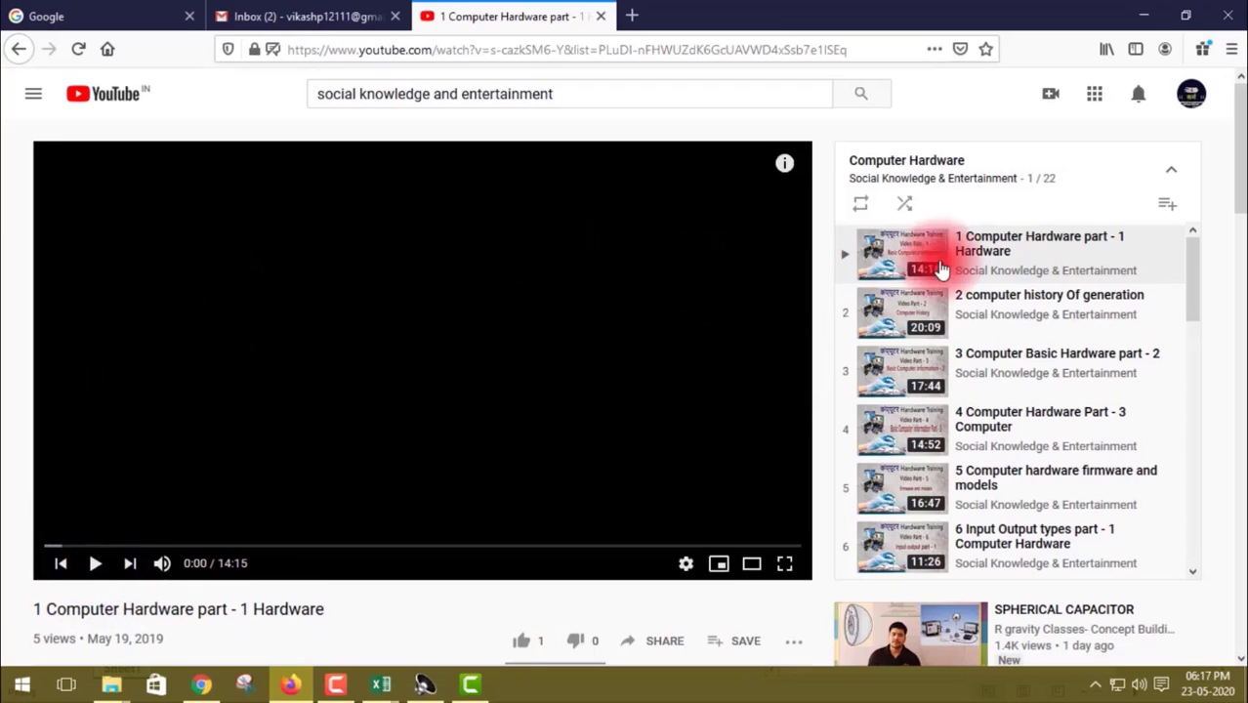
pyautogui.scroll(-2, 961, 432)
pyautogui.scroll(-5, 947, 390)
pyautogui.scroll(-4, 934, 385)
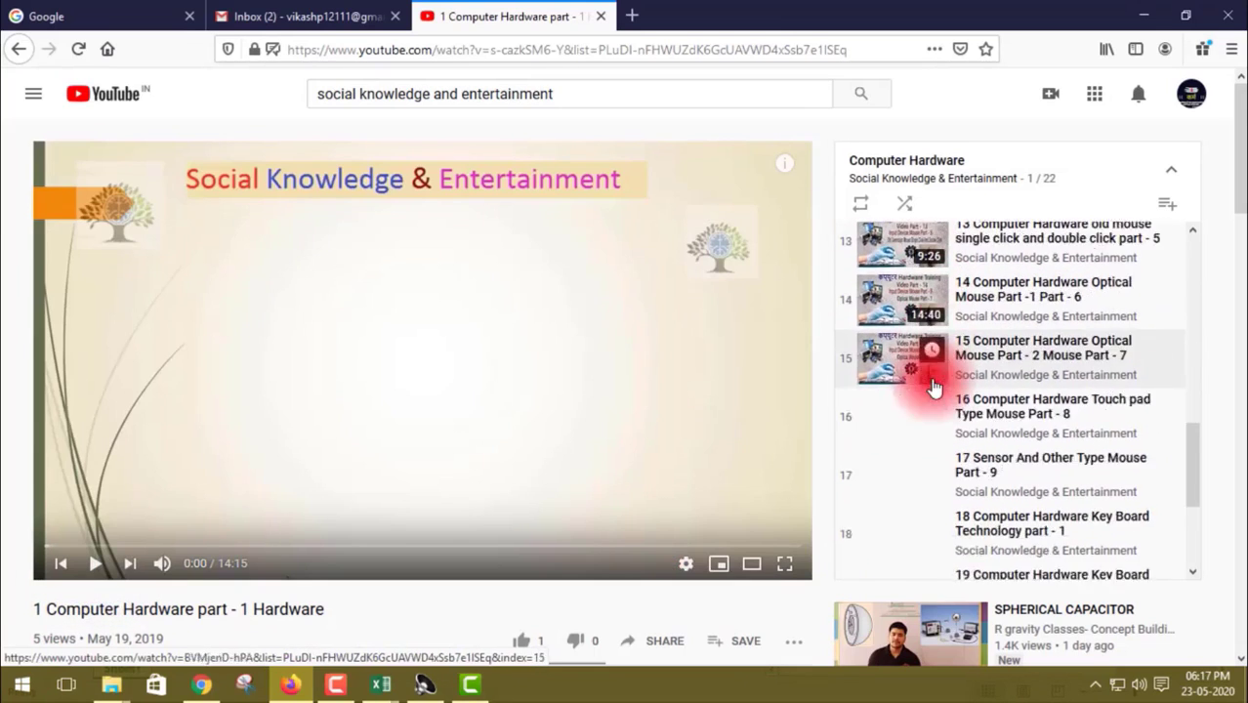
pyautogui.scroll(-1, 933, 388)
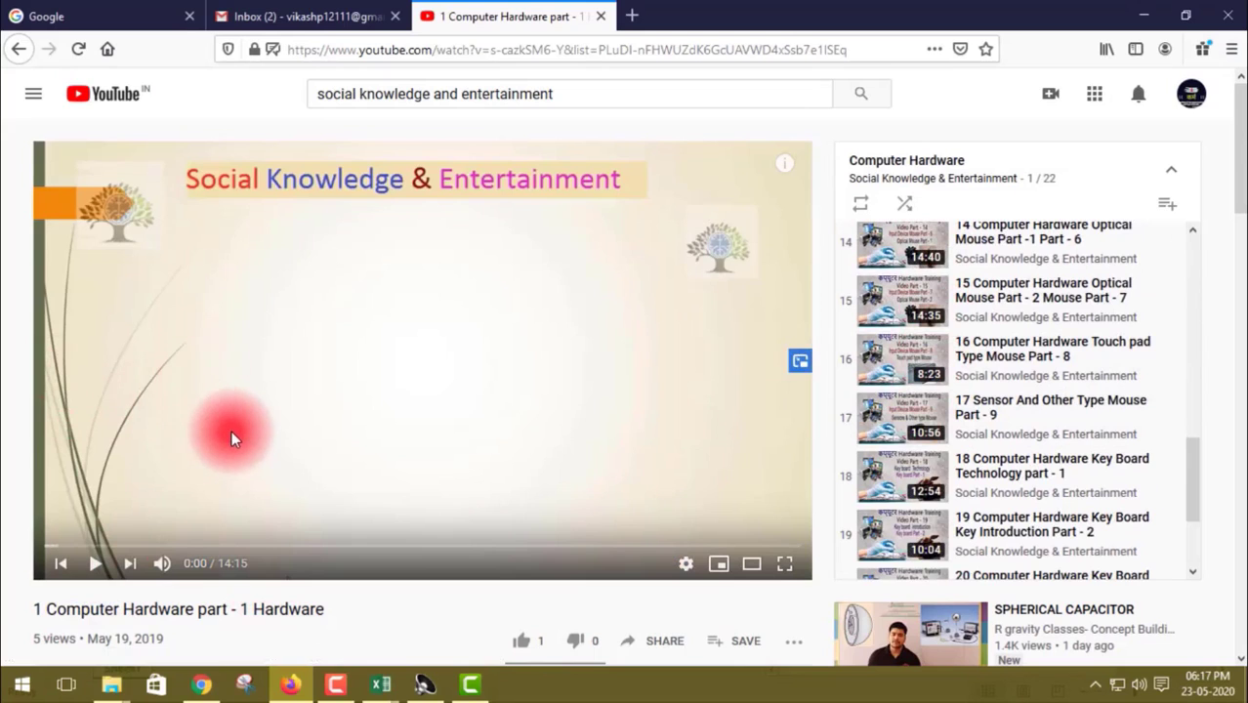
pyautogui.click(20, 58)
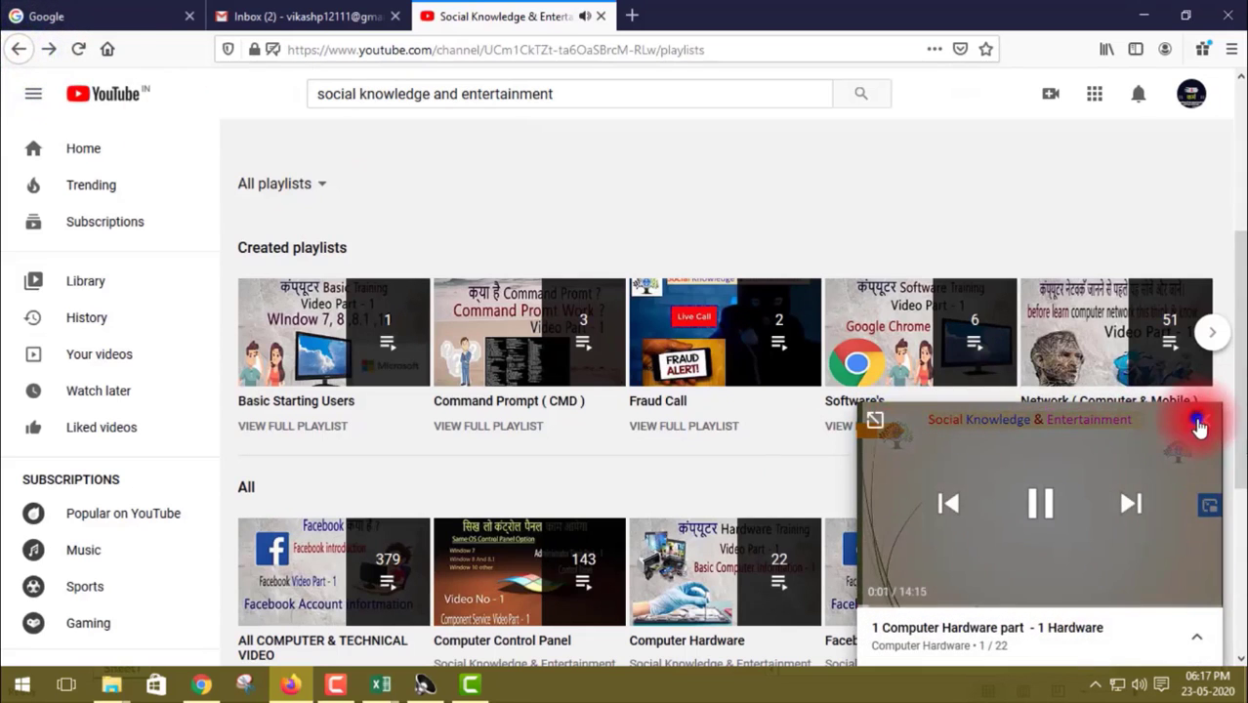
pyautogui.click(1200, 427)
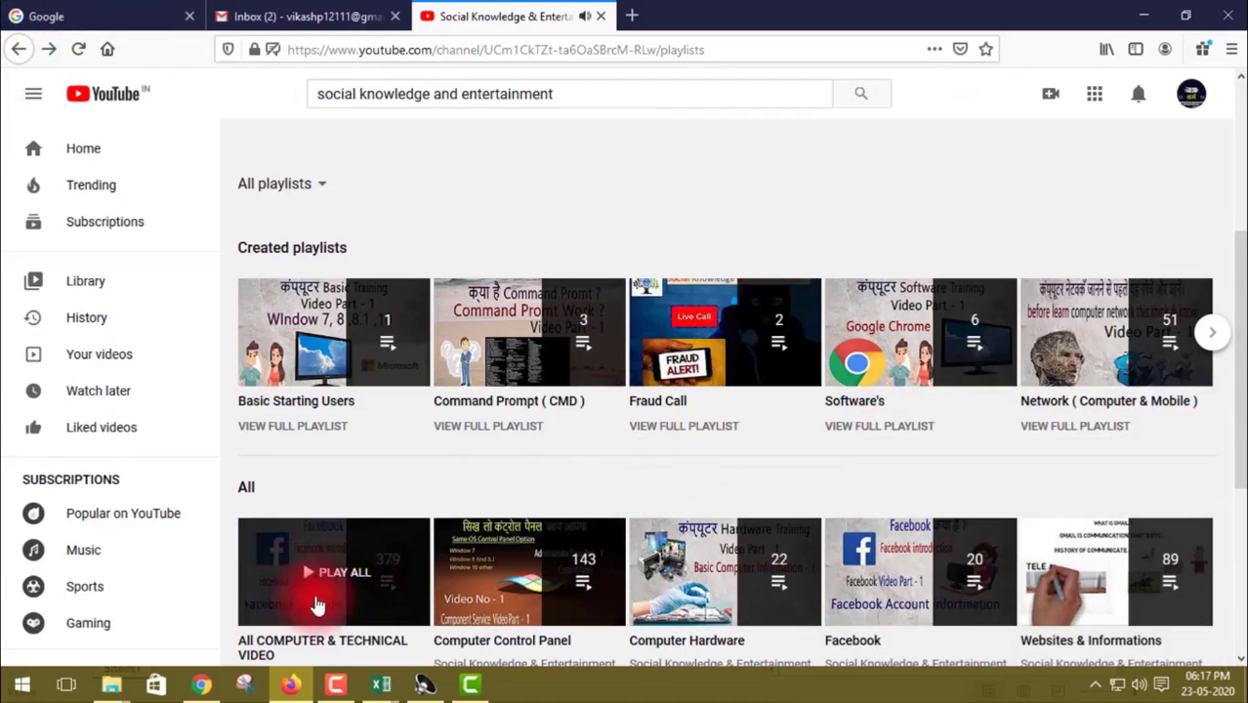